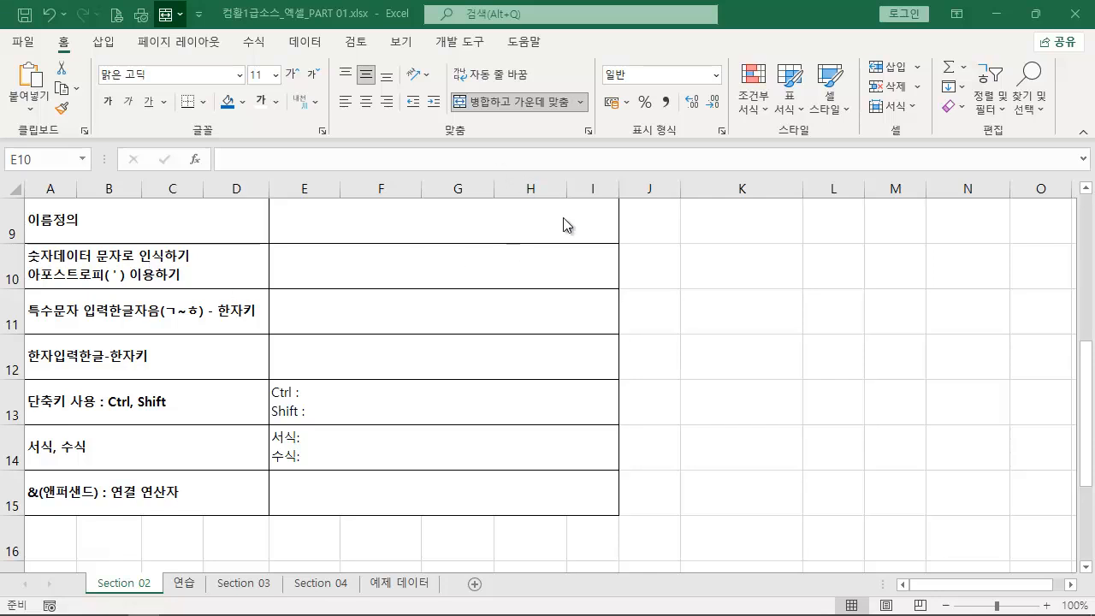
left_click_drag(616, 244, 24, 201)
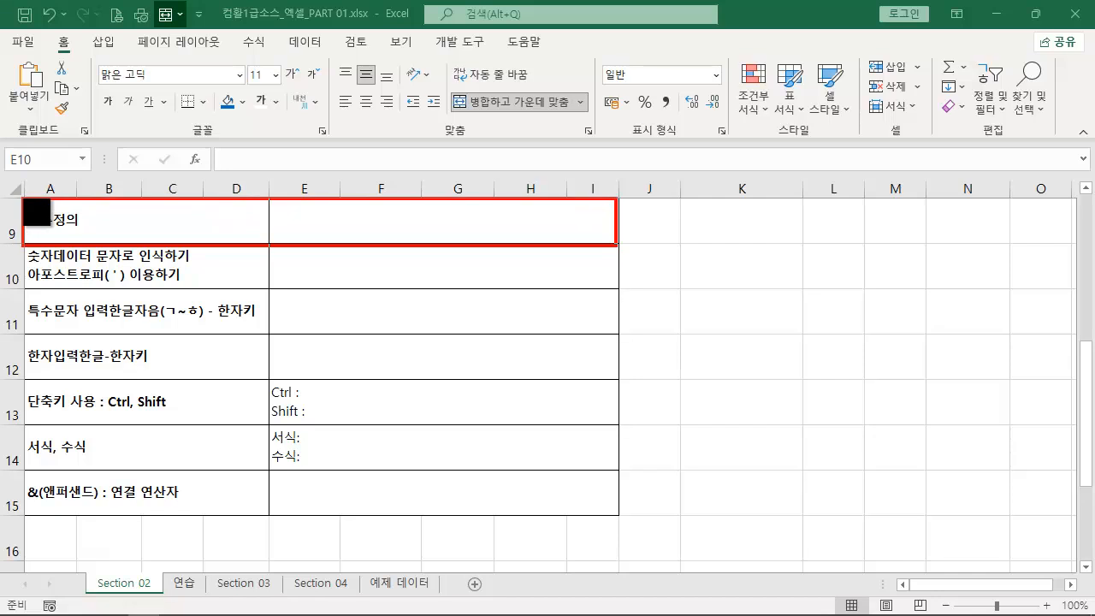
key("e")
left_click_drag(41, 243, 15, 190)
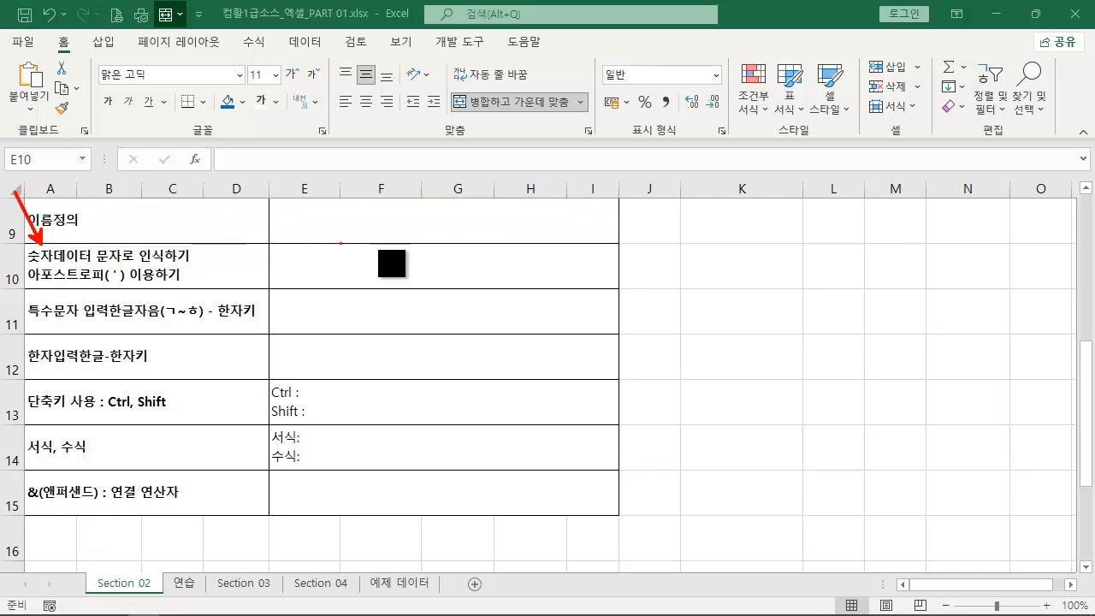
key("Escape")
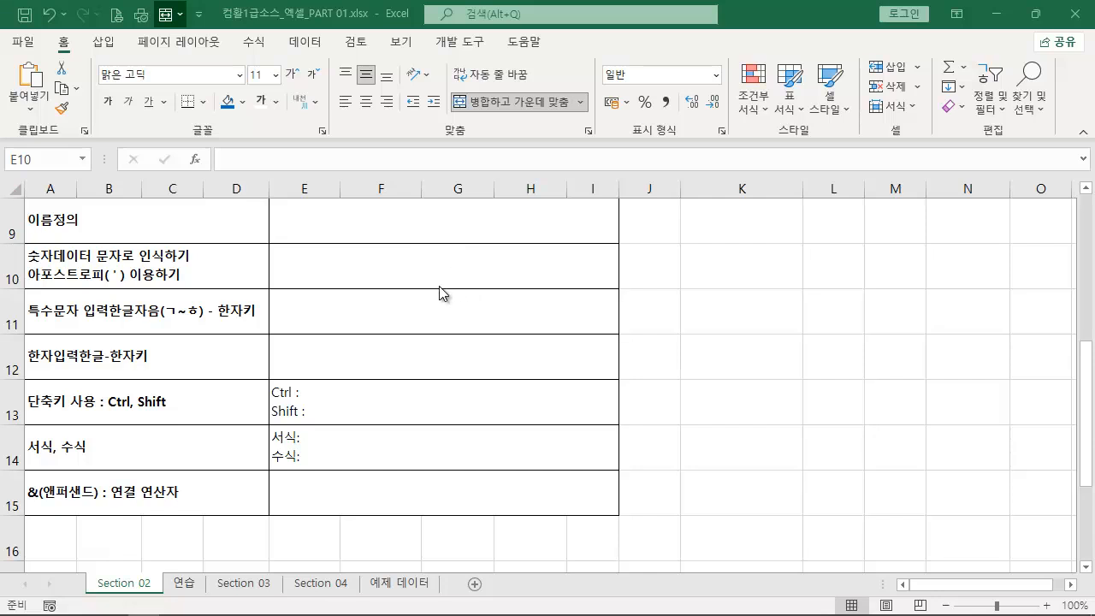
- Try entering 001 directly in cell E10 of the apostrophe row, and clear the cell again
left_click(473, 279)
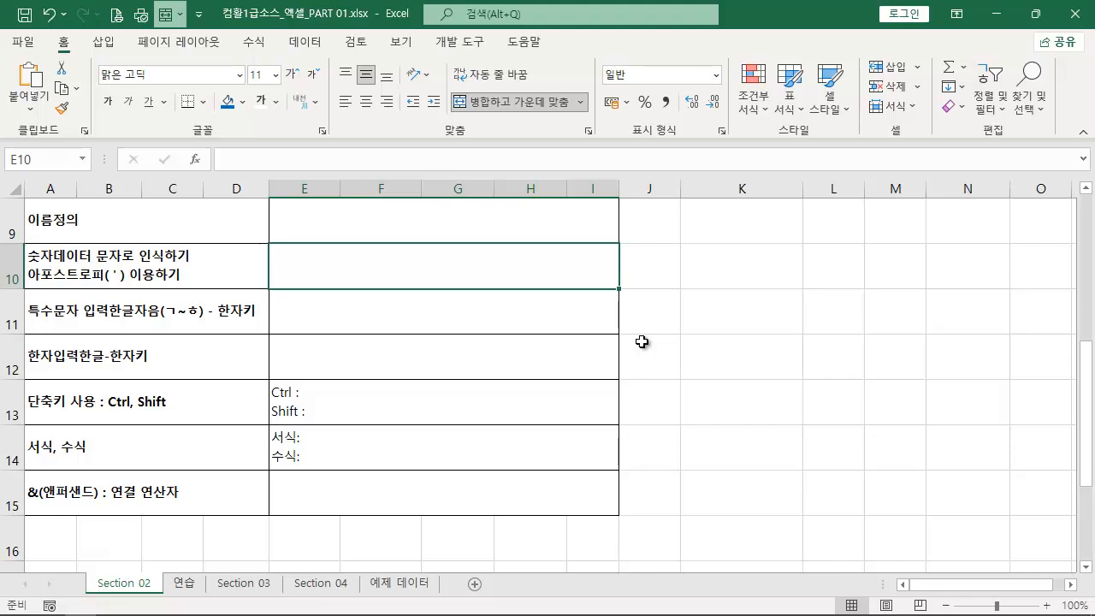
type("001")
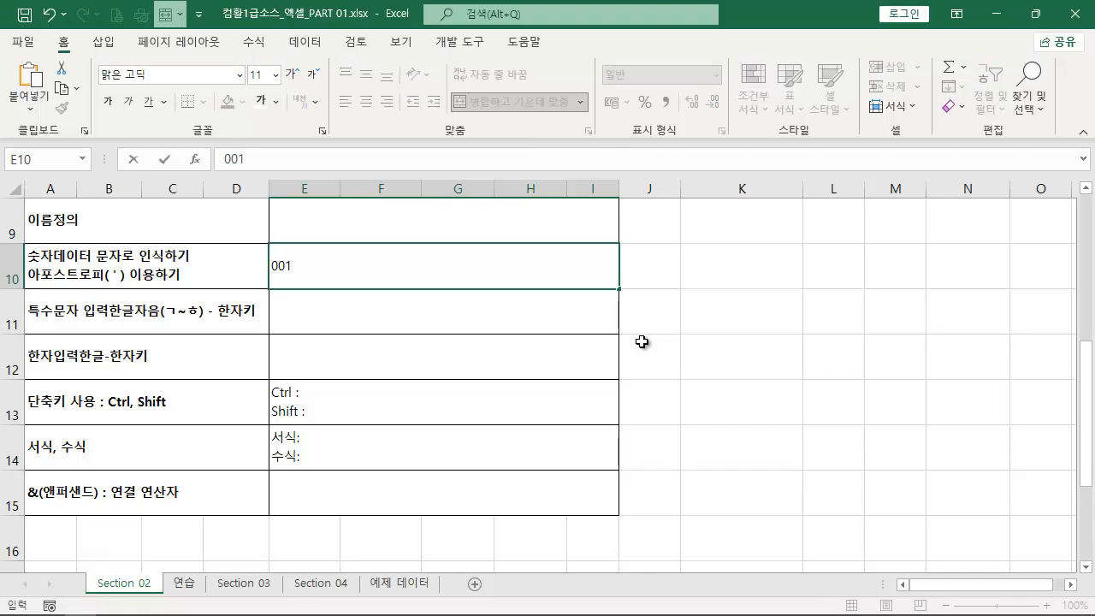
key("Return")
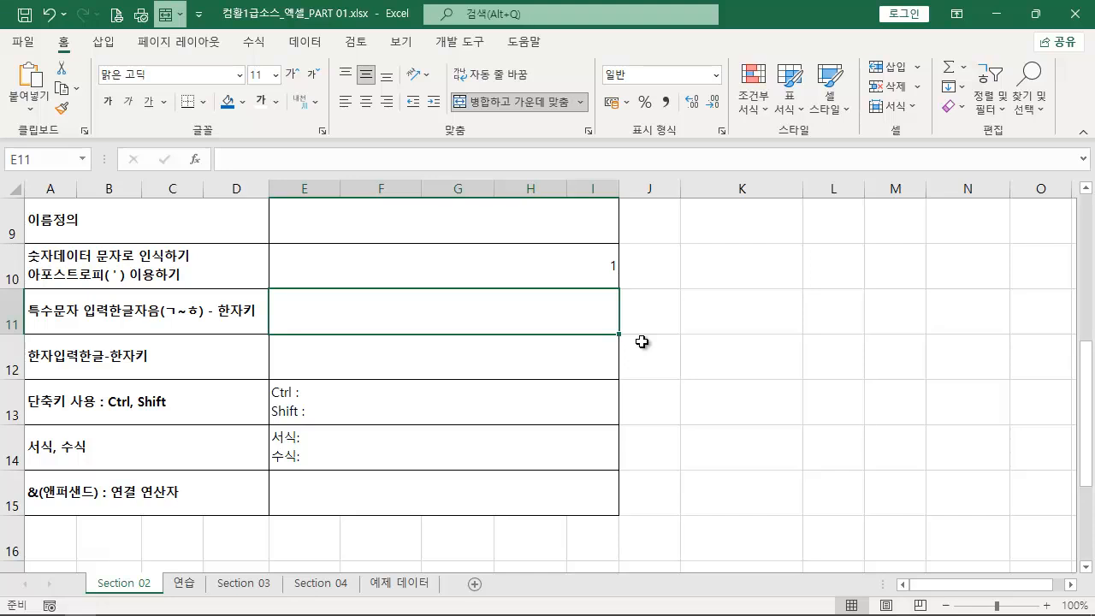
left_click(581, 263)
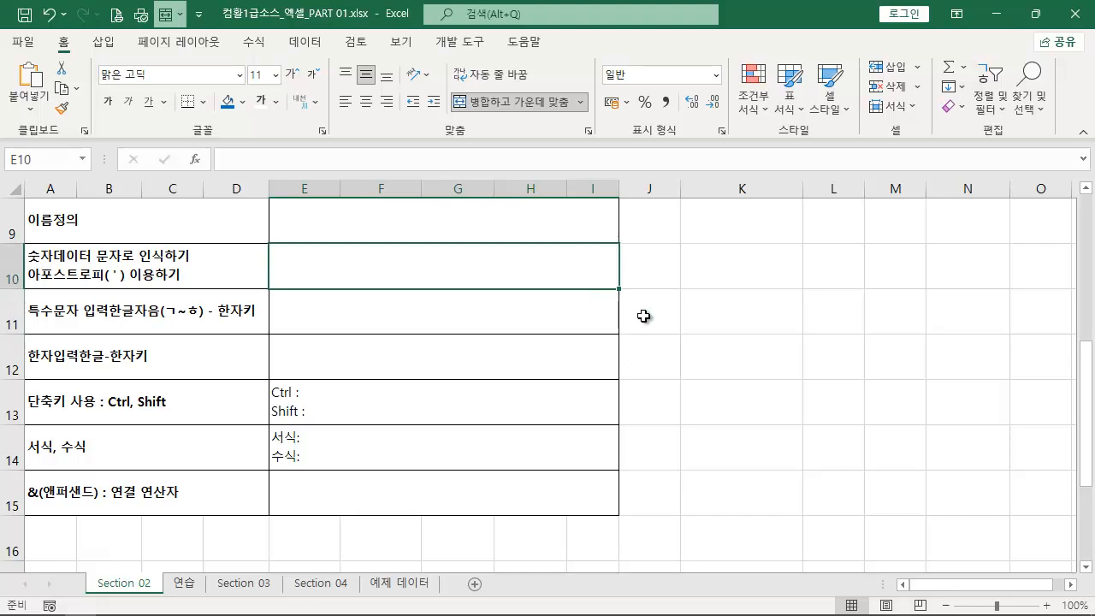
left_click_drag(181, 282, 27, 265)
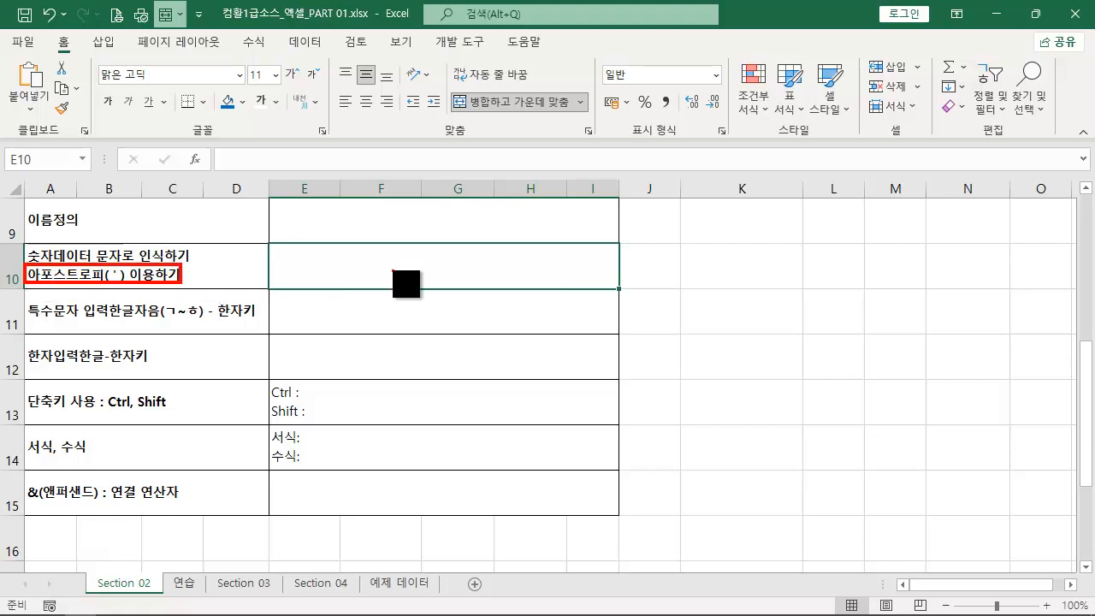
key("Escape")
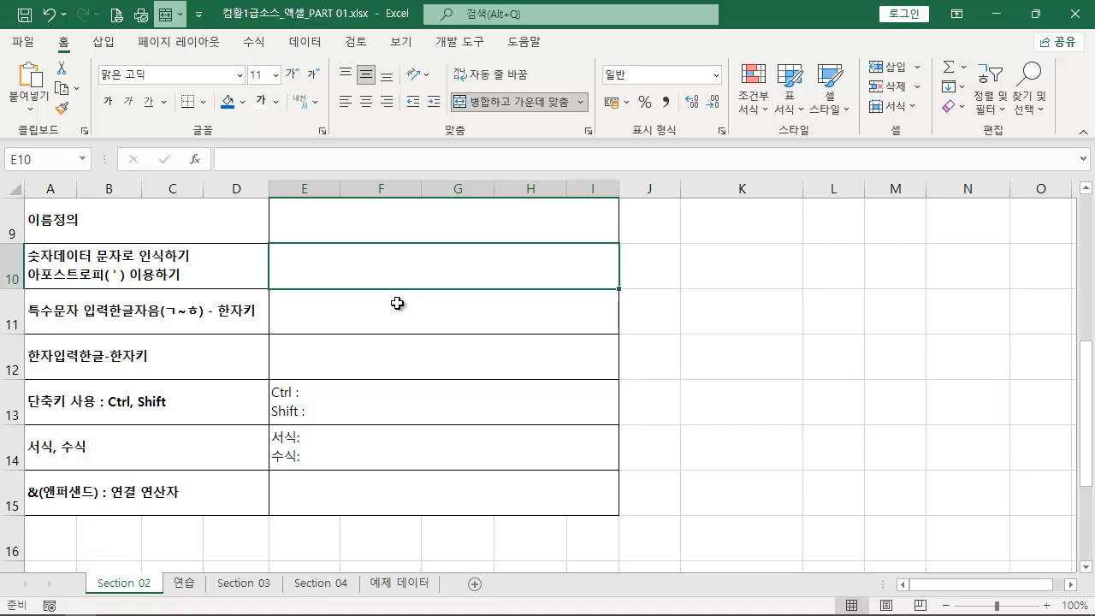
- Switch to the 연습 sheet and enter the heading "no" in cell B28 below the existing table
left_click(198, 587)
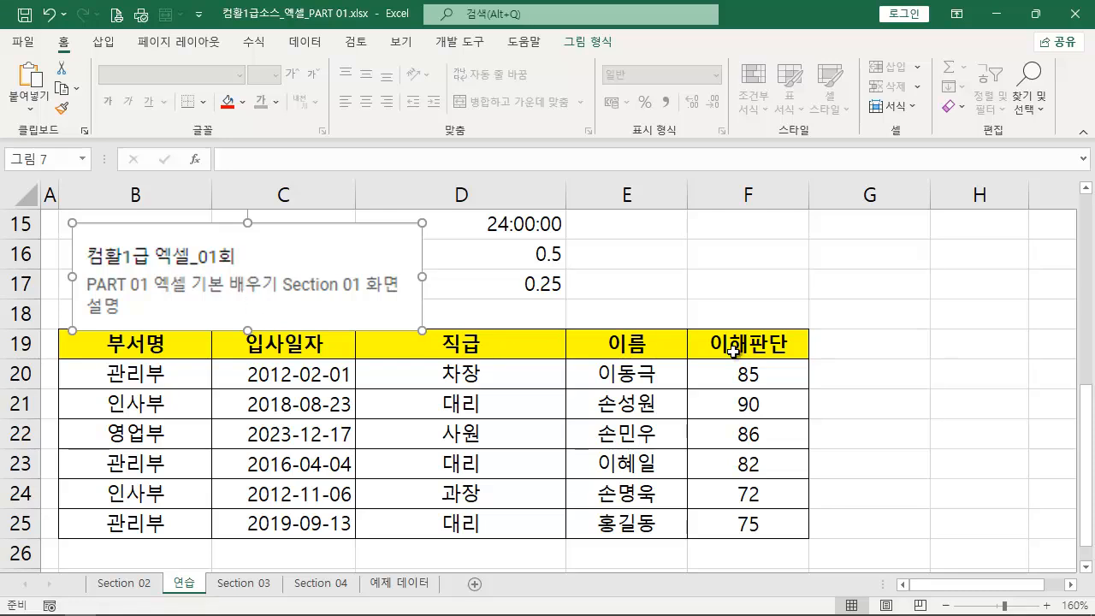
scroll(734, 352, "down", 4)
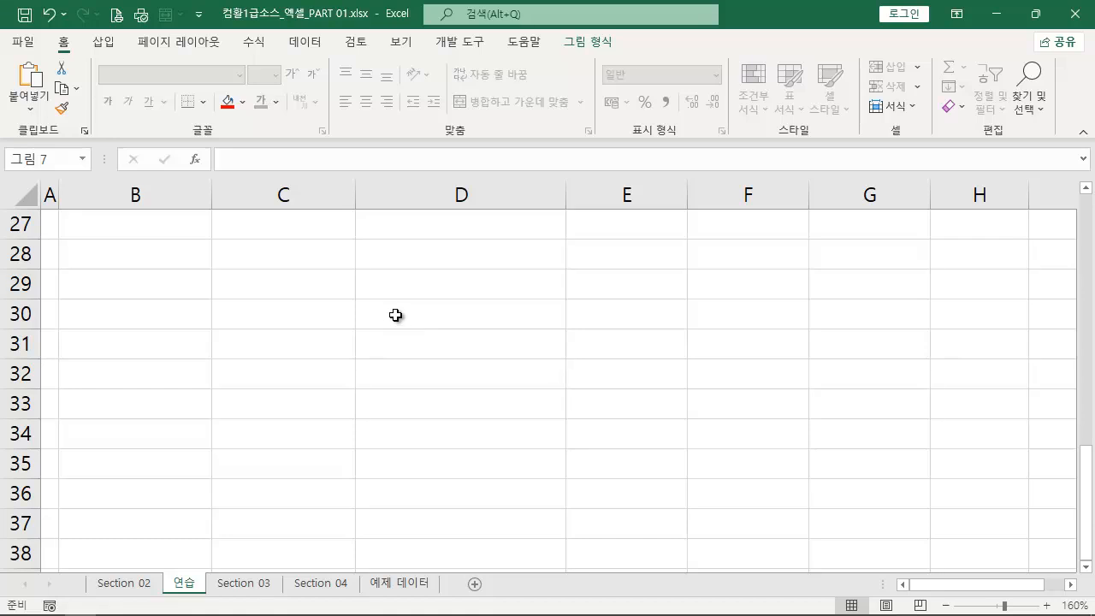
left_click(189, 260)
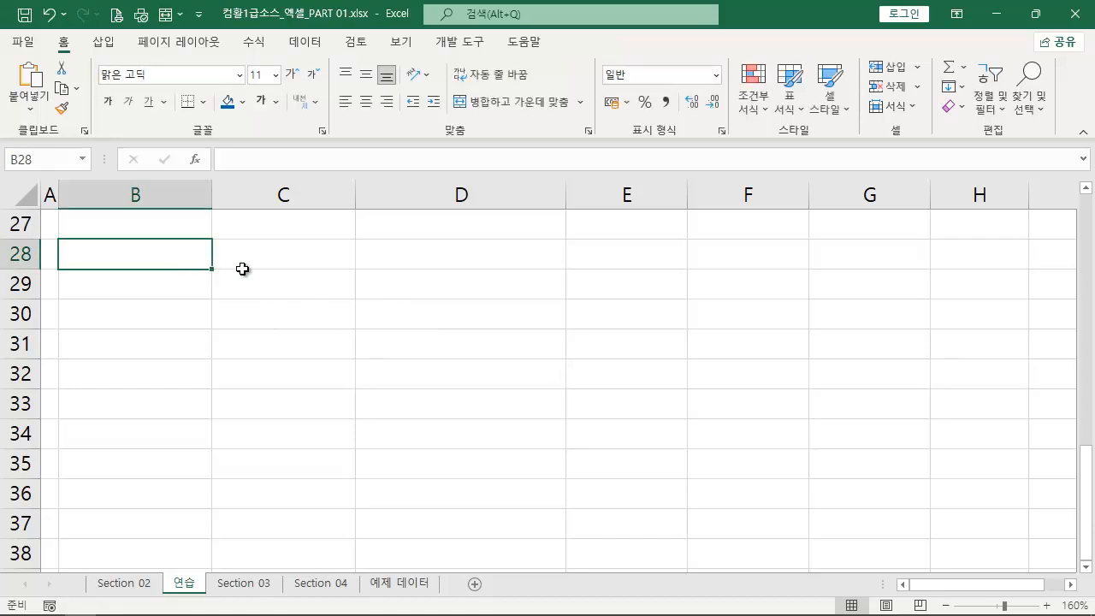
type("no")
key("Return")
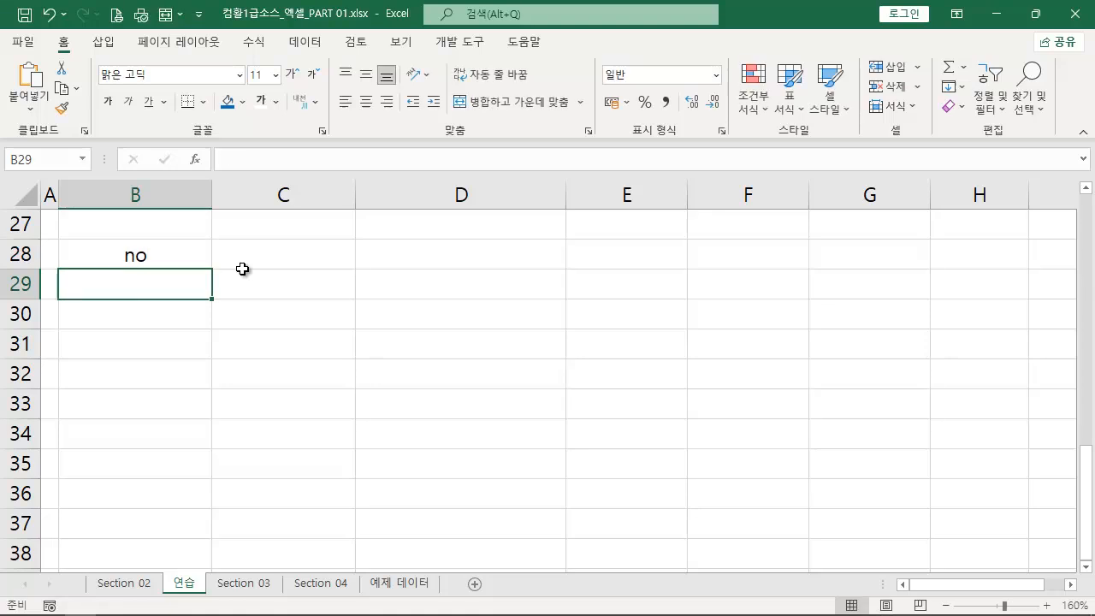
- Enter 001 as a plain number in cell B29 under the heading
type("001")
key("Return")
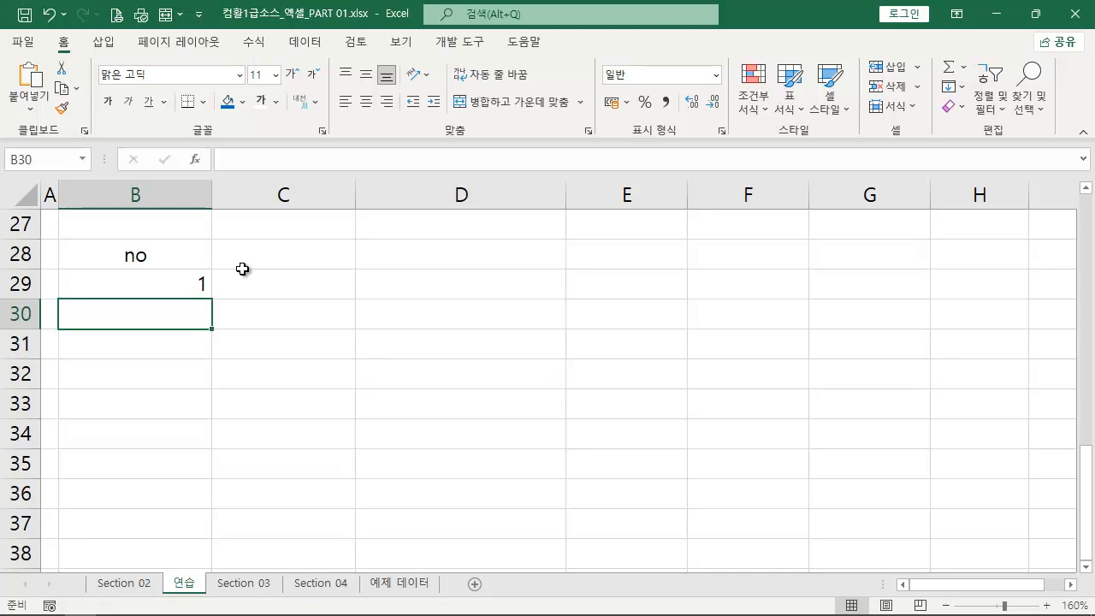
- Replace the content of cell B29 with '001 so that the number is stored as text
key("Up")
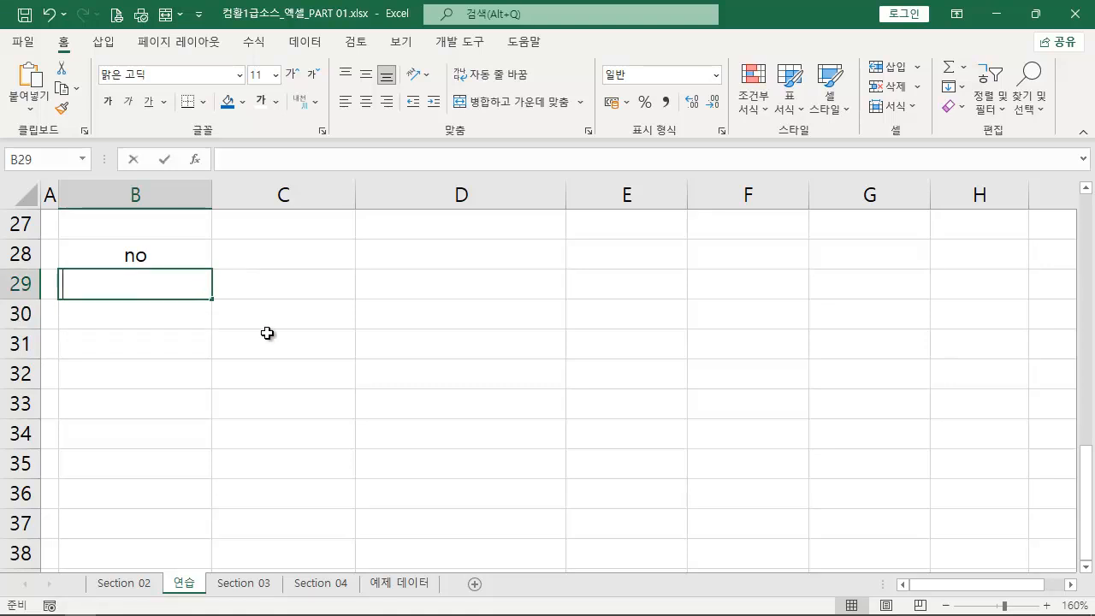
type("'")
type("001")
key("Return")
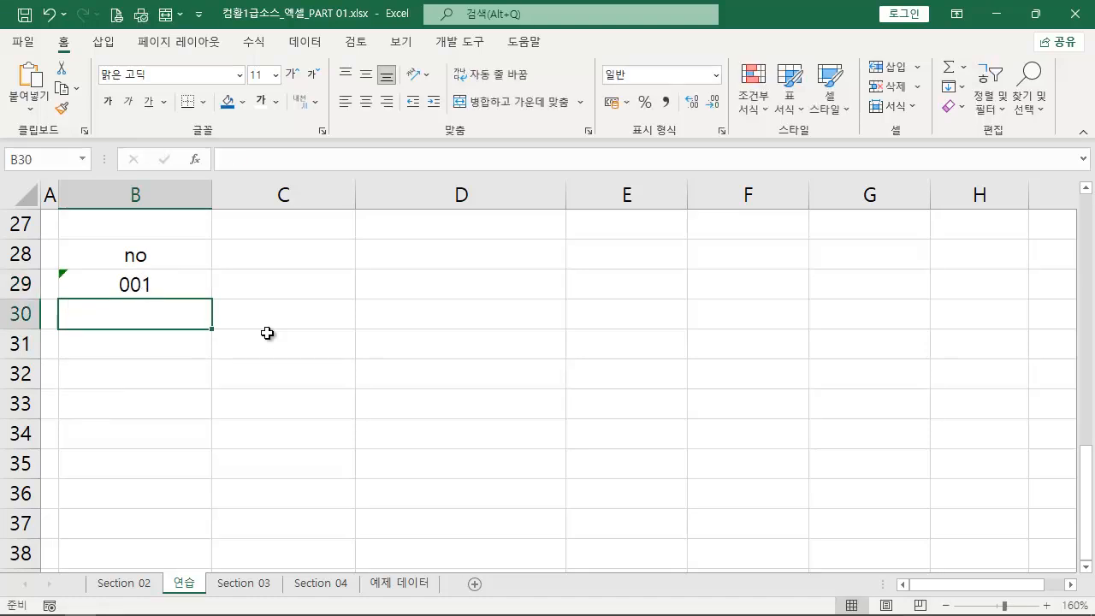
left_click(159, 288)
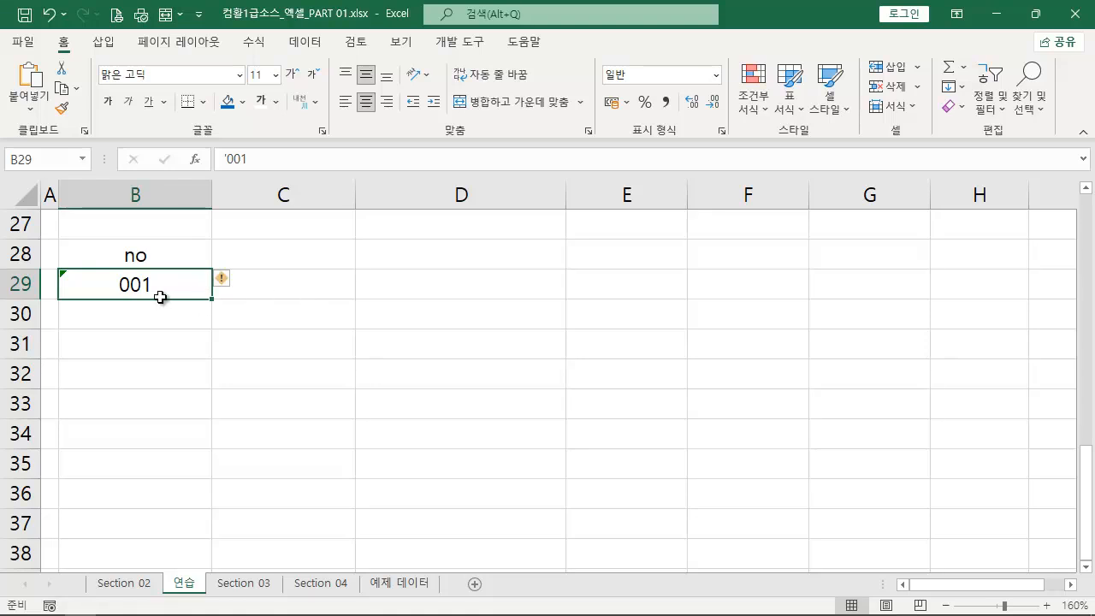
- Enter the formula =B29=001 in cell C29 to compare B29 with the numeric value
left_click(295, 288)
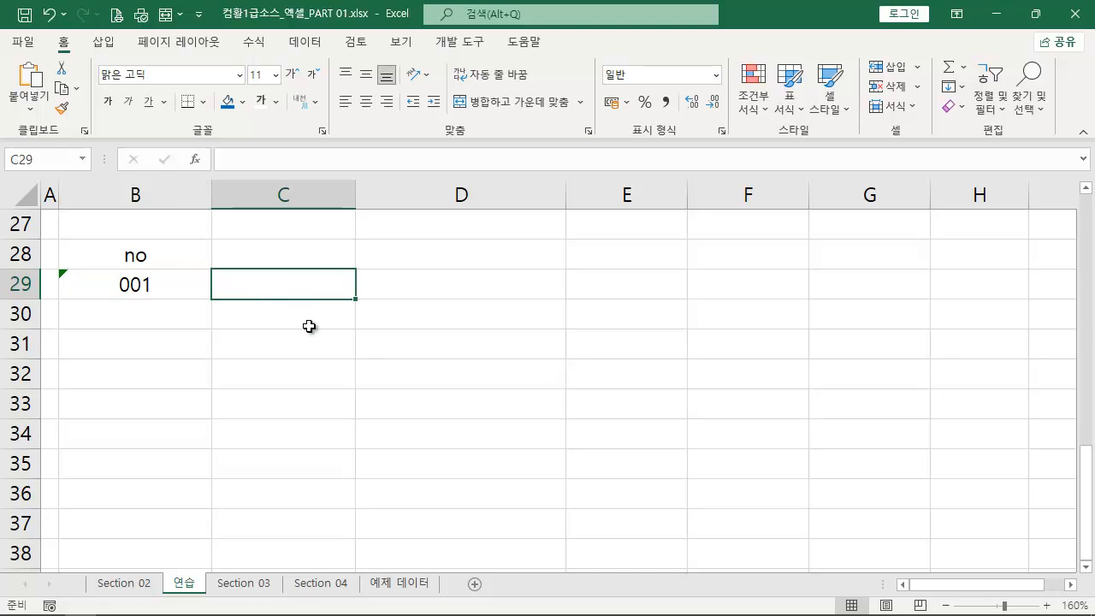
type("=")
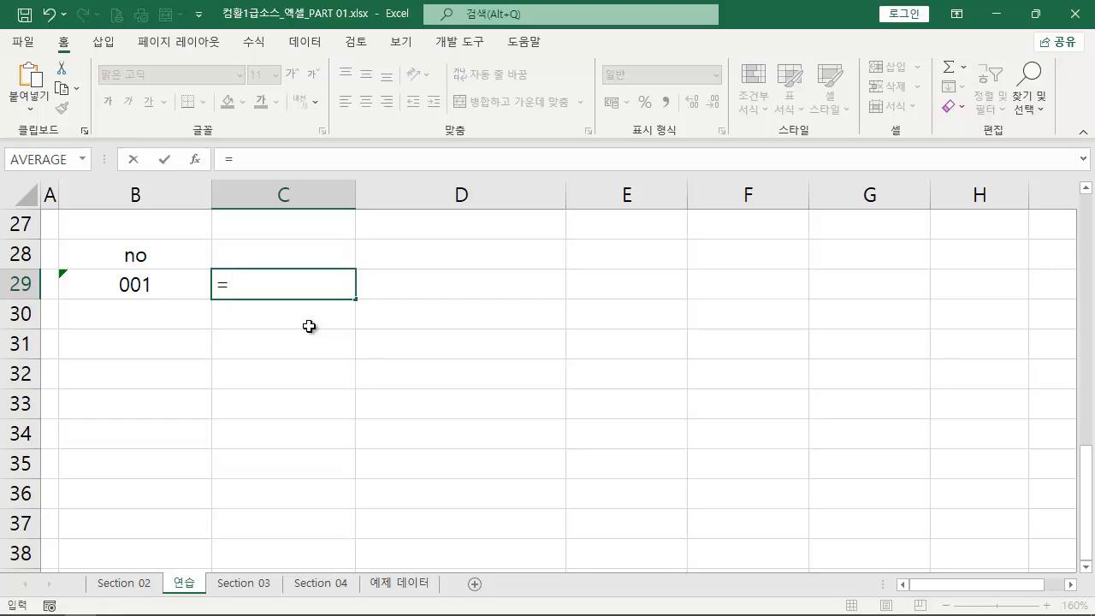
left_click(169, 285)
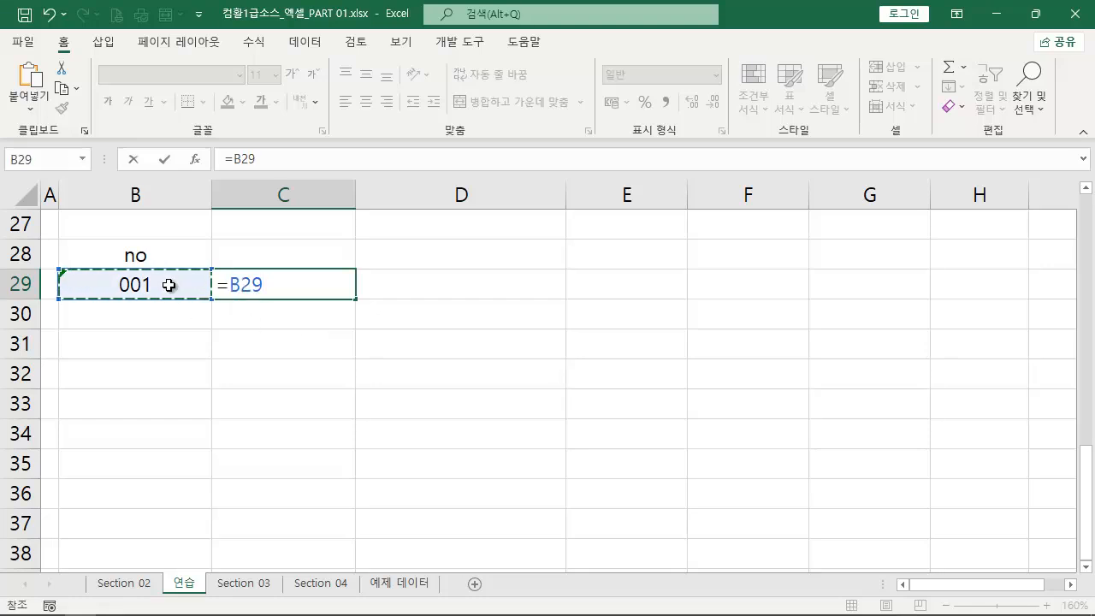
type("=001")
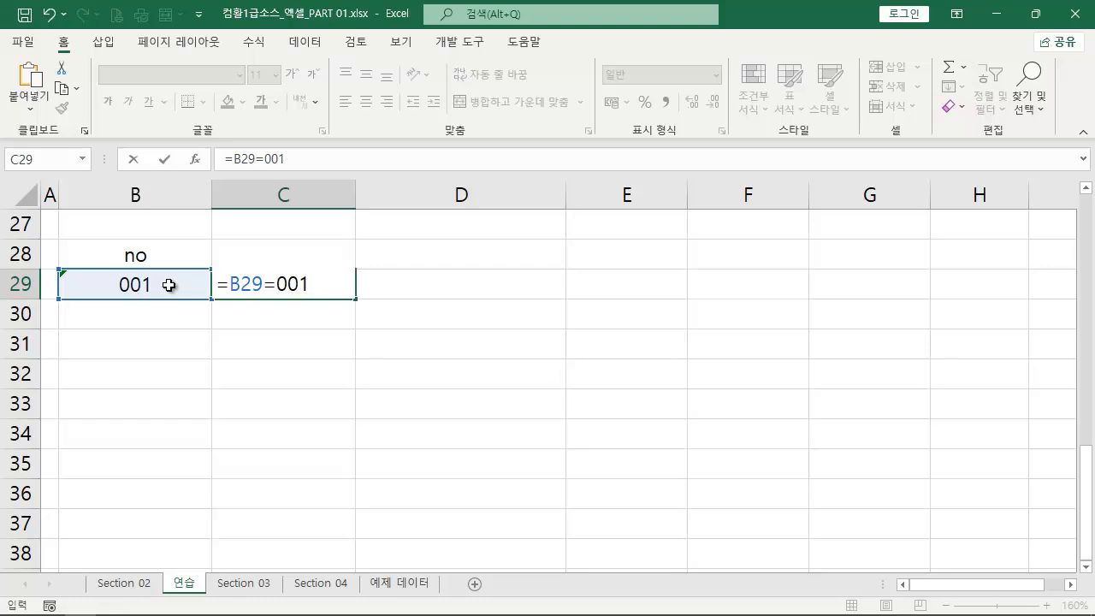
key("Return")
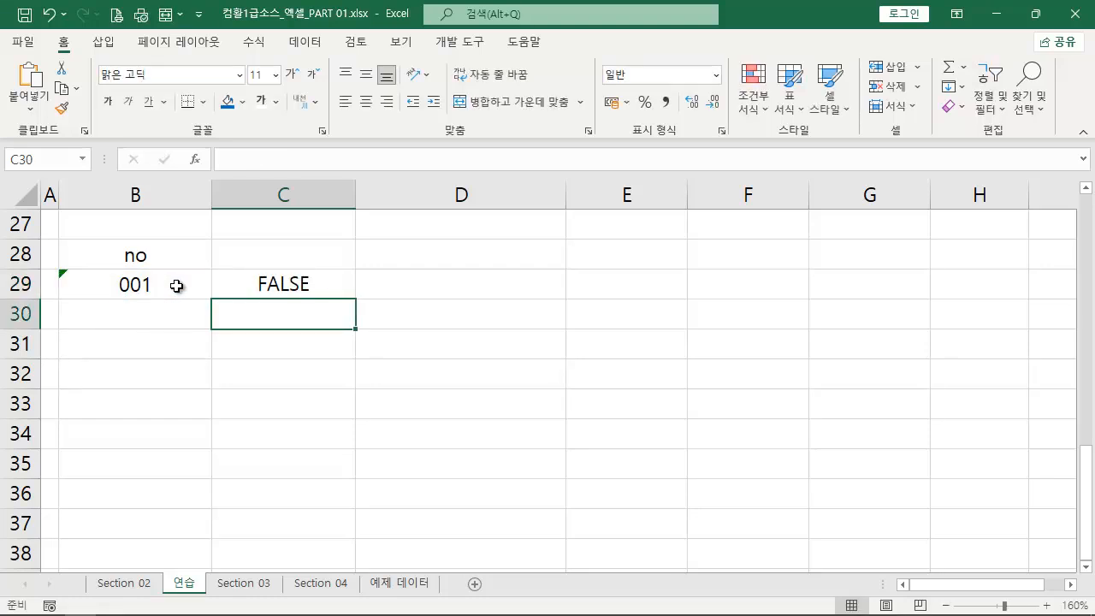
- Change the comparison in C29 to =B29="001" to test against text, and delete the formula after checking it
double_click(282, 287)
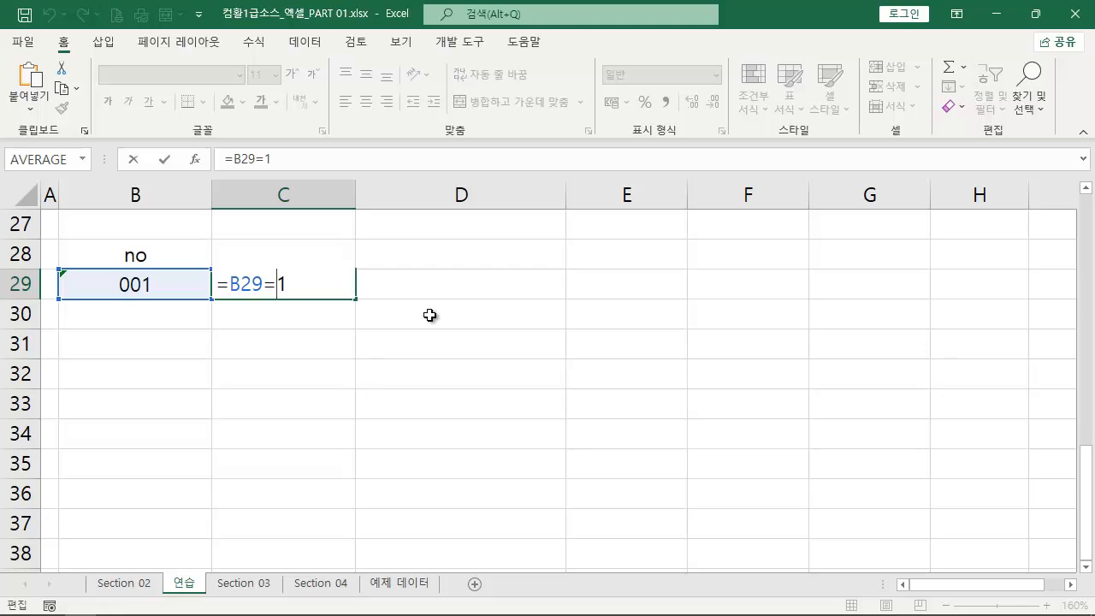
type("\"001")
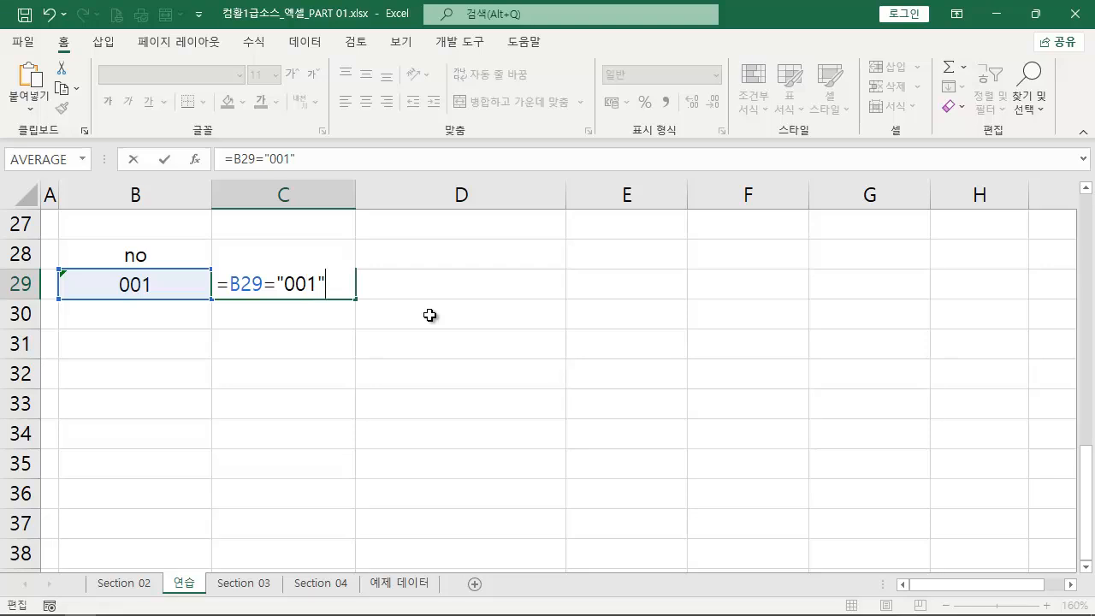
type("\"")
key("Return")
key("Up")
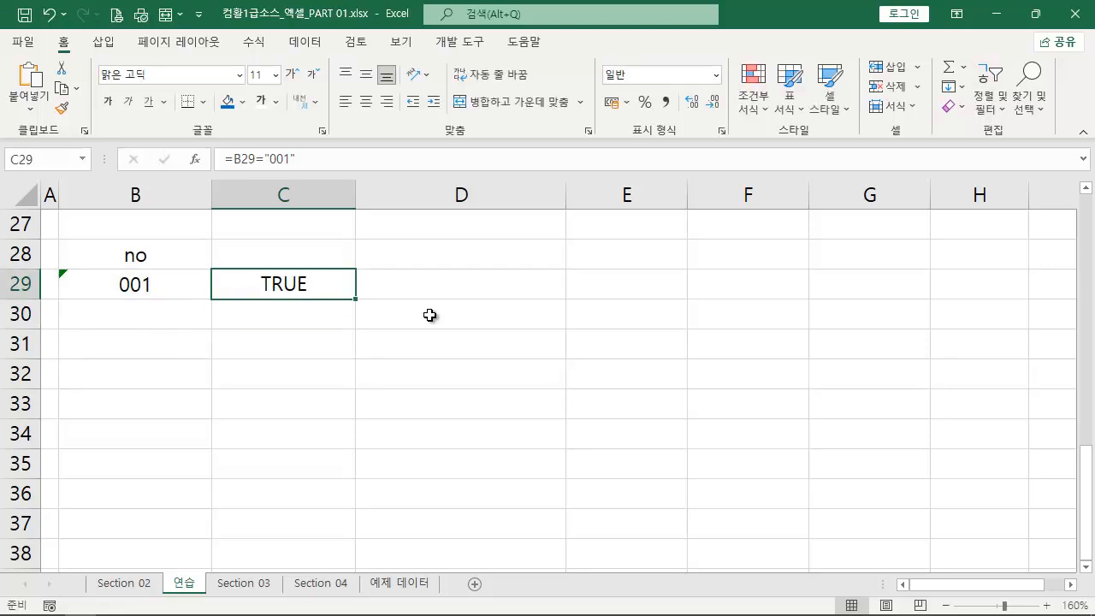
key("Delete")
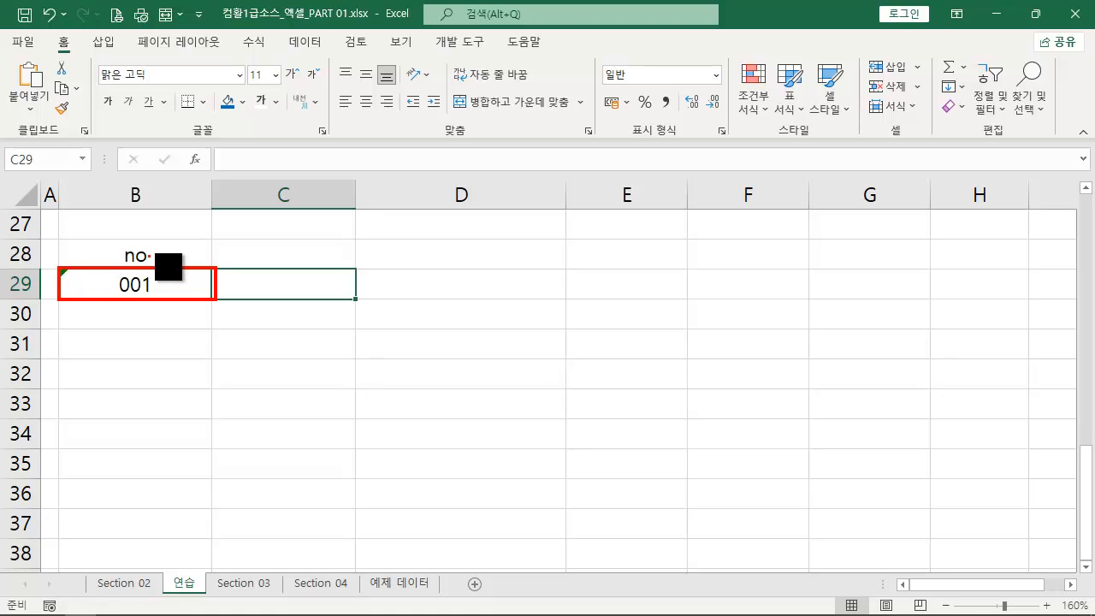
- Turn off horizontal centring for B29:E37 and fill the text series from B29 down to B33, 001 through 005
left_click(167, 293)
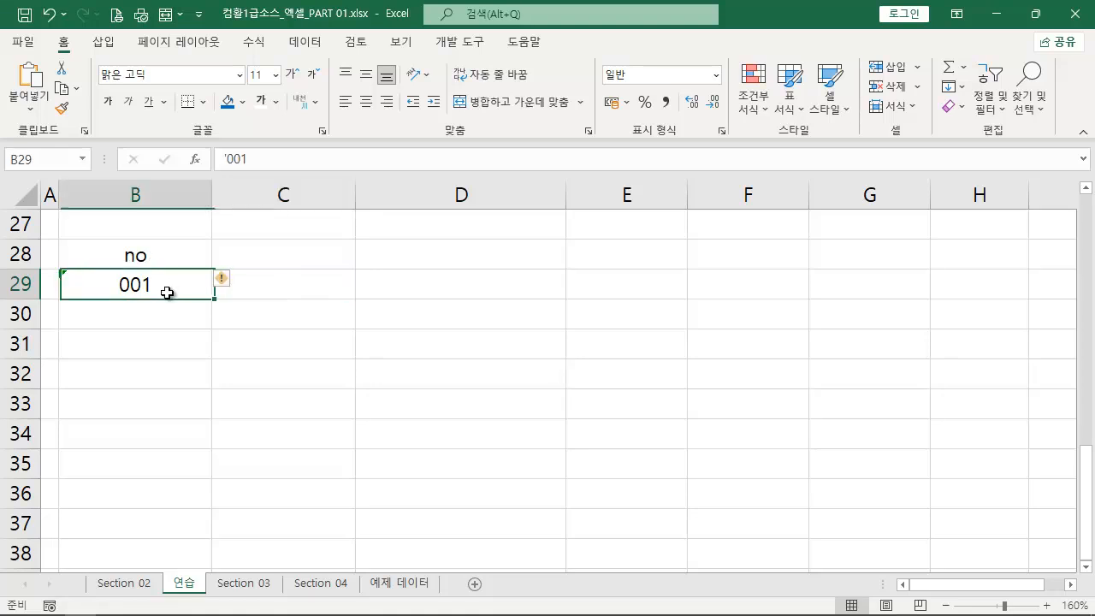
left_click_drag(100, 272, 660, 498)
left_click(366, 103)
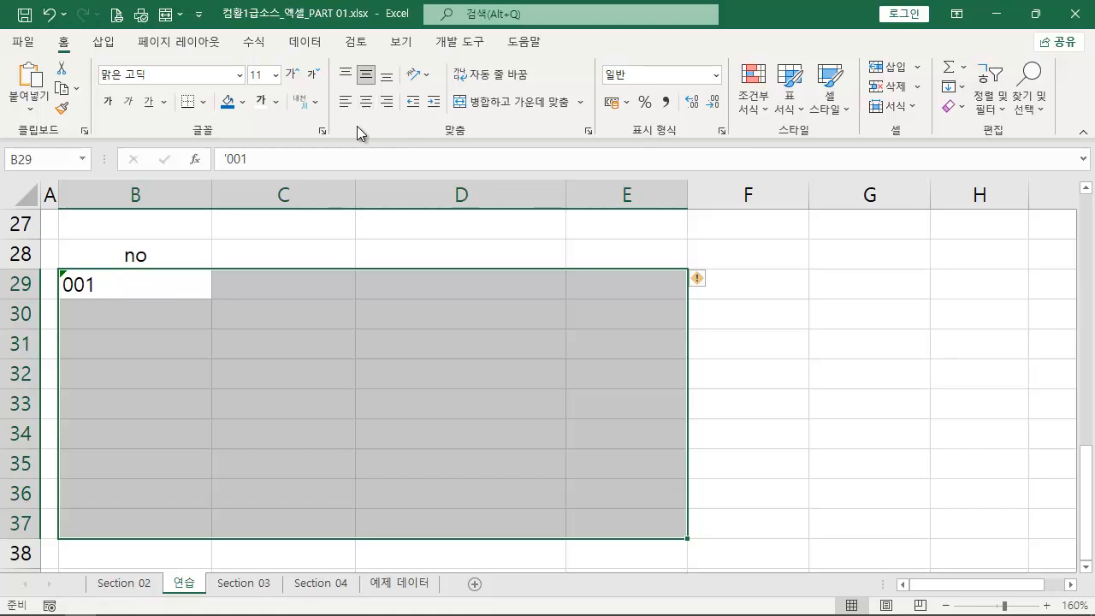
left_click(110, 287)
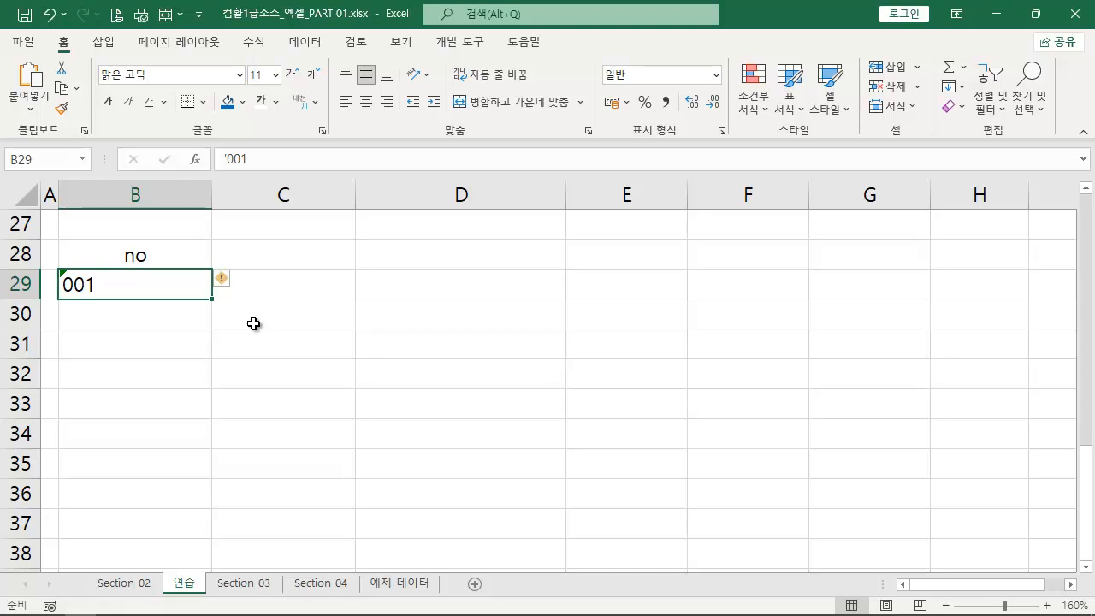
left_click_drag(211, 298, 194, 426)
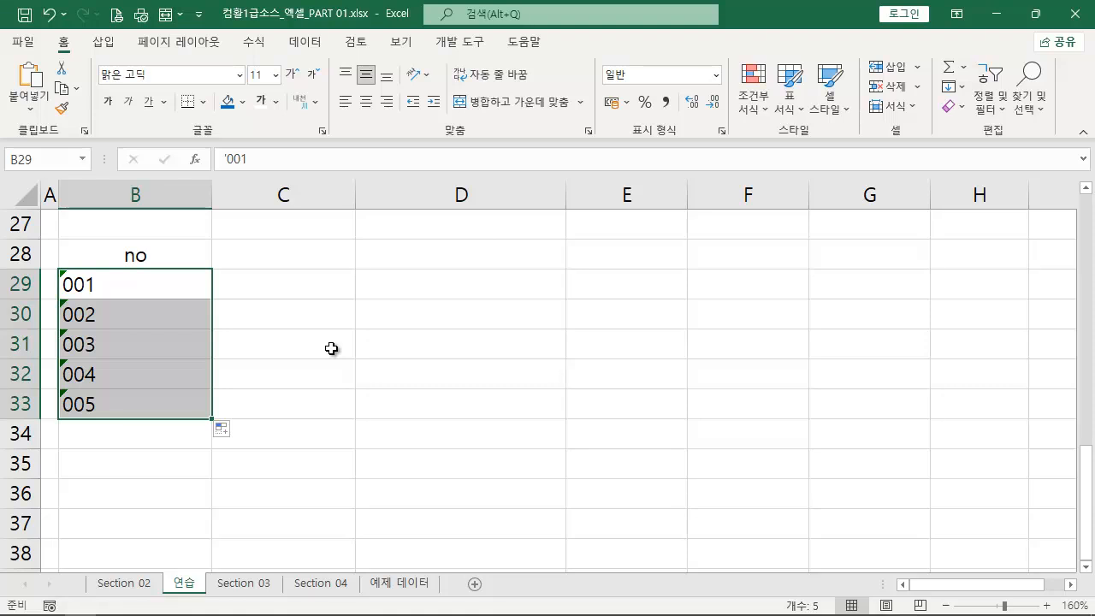
- Enter the heading "no" in cell D28 for a second number list
left_click(433, 265)
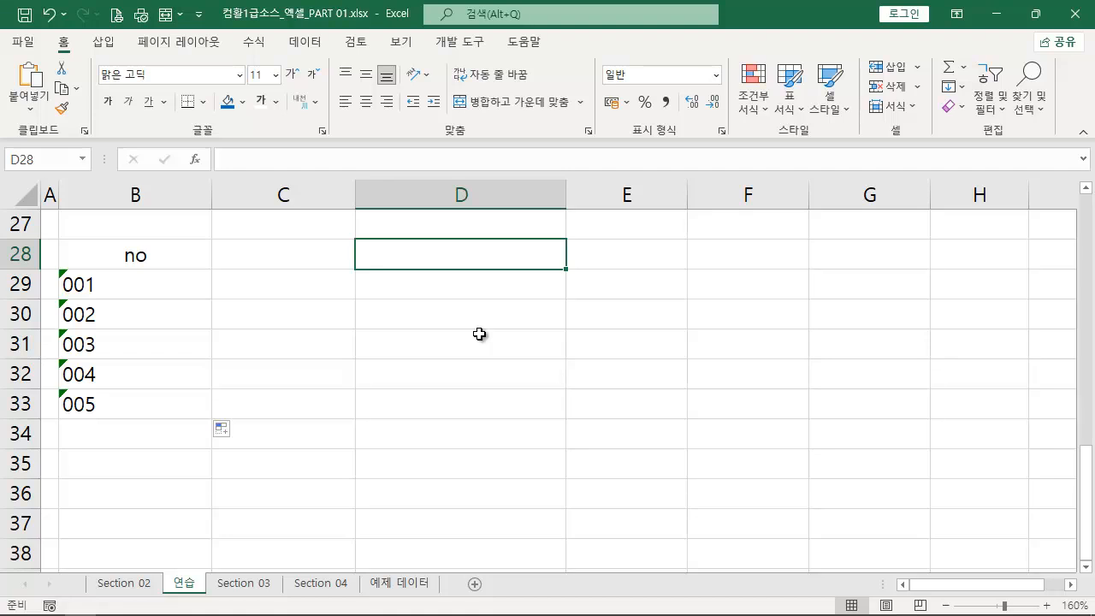
type("ㅜㅐ")
key("BackSpace")
key("BackSpace")
type("no")
key("Return")
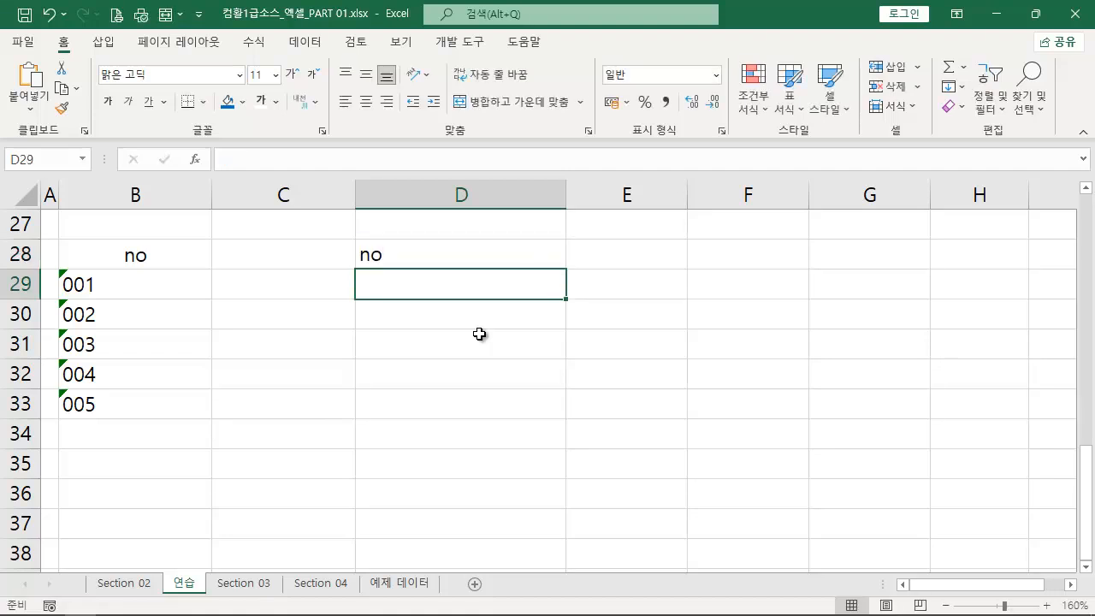
- Enter 1 in cell D29 and fill an increasing series down to D33, ending at 5
type("1")
key("Return")
left_click(523, 291)
left_click_drag(564, 297, 543, 421)
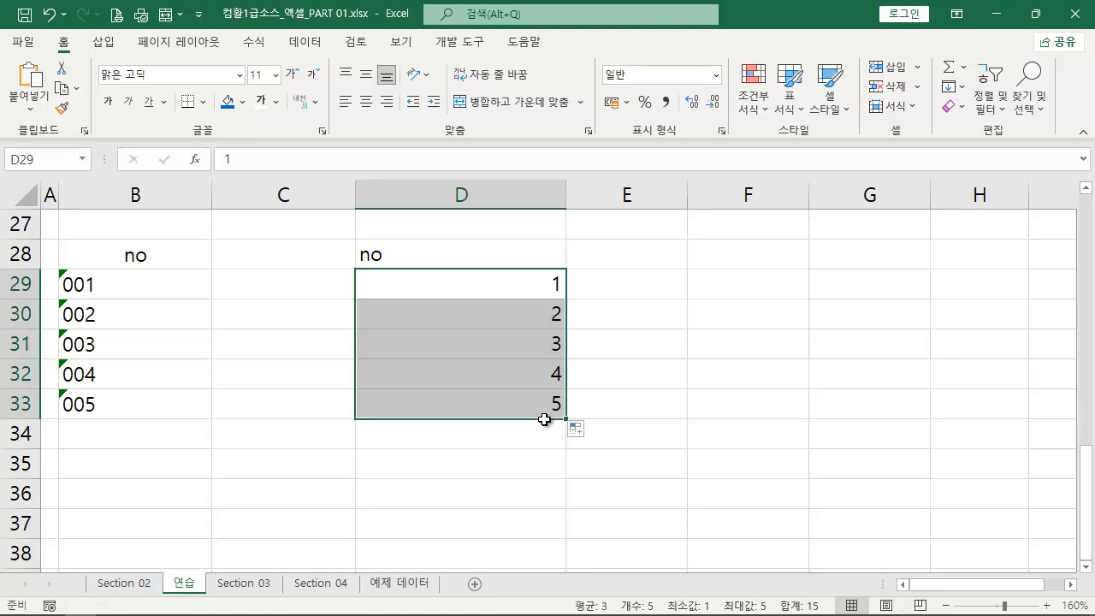
- Open the cell formatting for D29:D33 and enter 0 as a custom number format code
mouse_move(510, 275)
left_mouse_down()
mouse_move(520, 425)
mouse_move(545, 415)
left_mouse_up()
key("Escape")
right_click(517, 303)
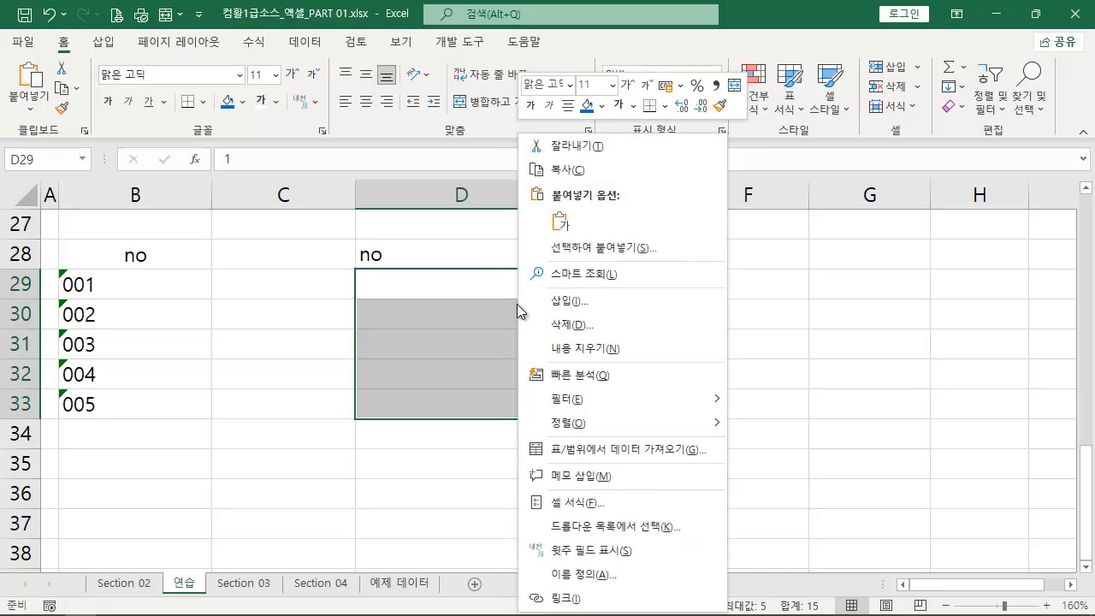
left_click(622, 509)
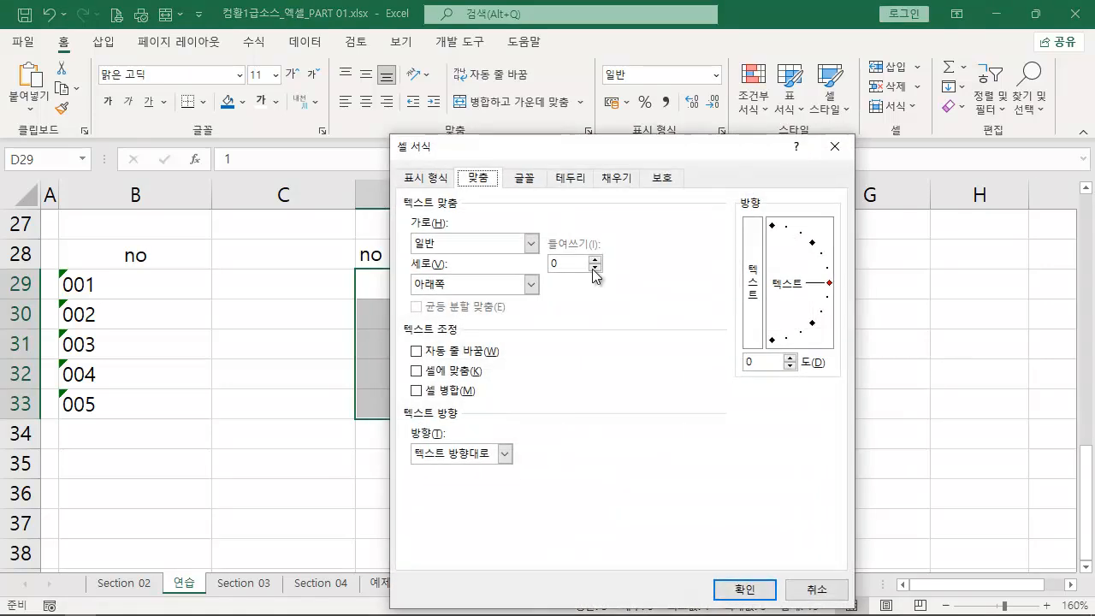
left_click_drag(590, 134, 774, 130)
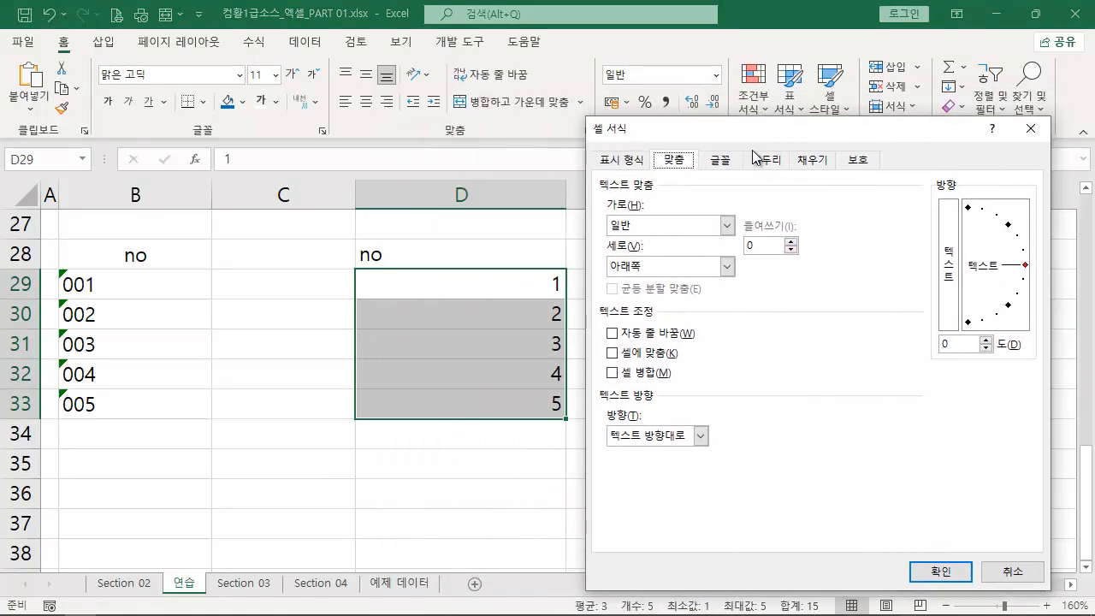
left_click(628, 162)
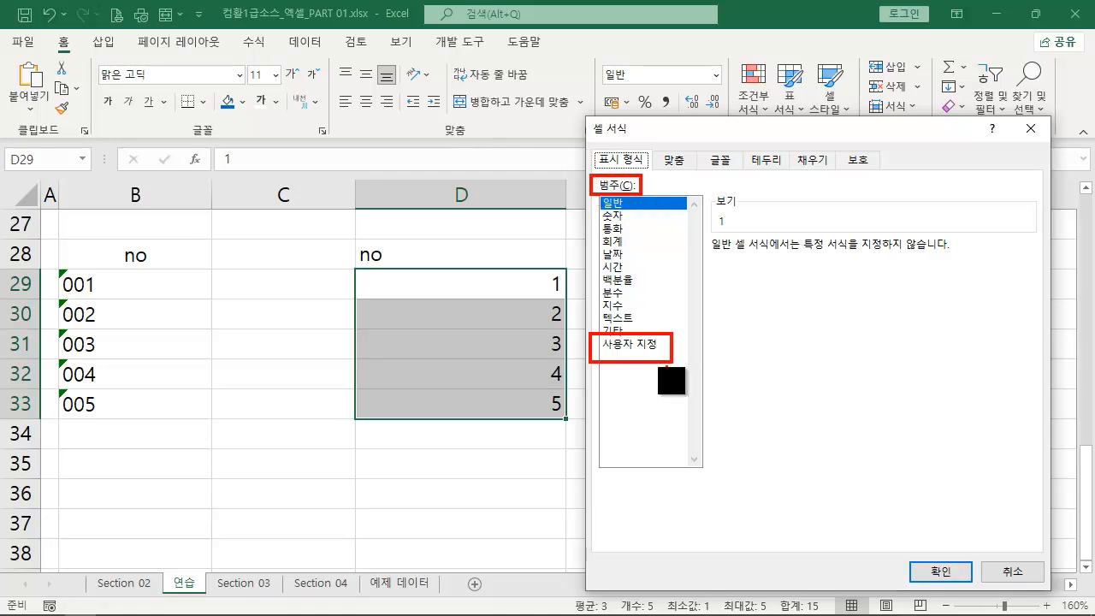
left_click(636, 343)
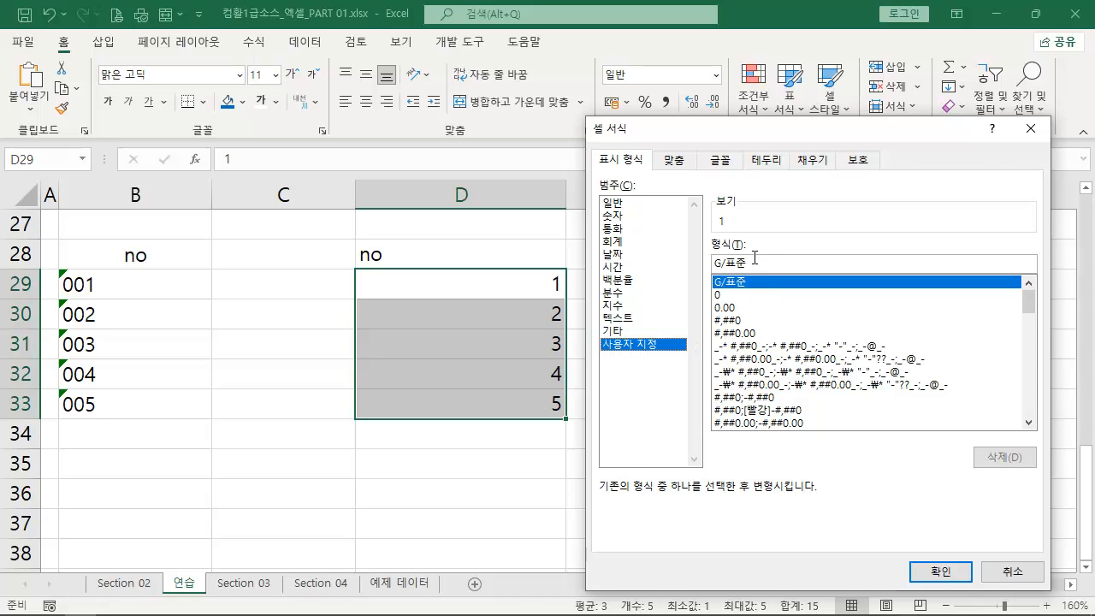
left_click_drag(756, 263, 628, 249)
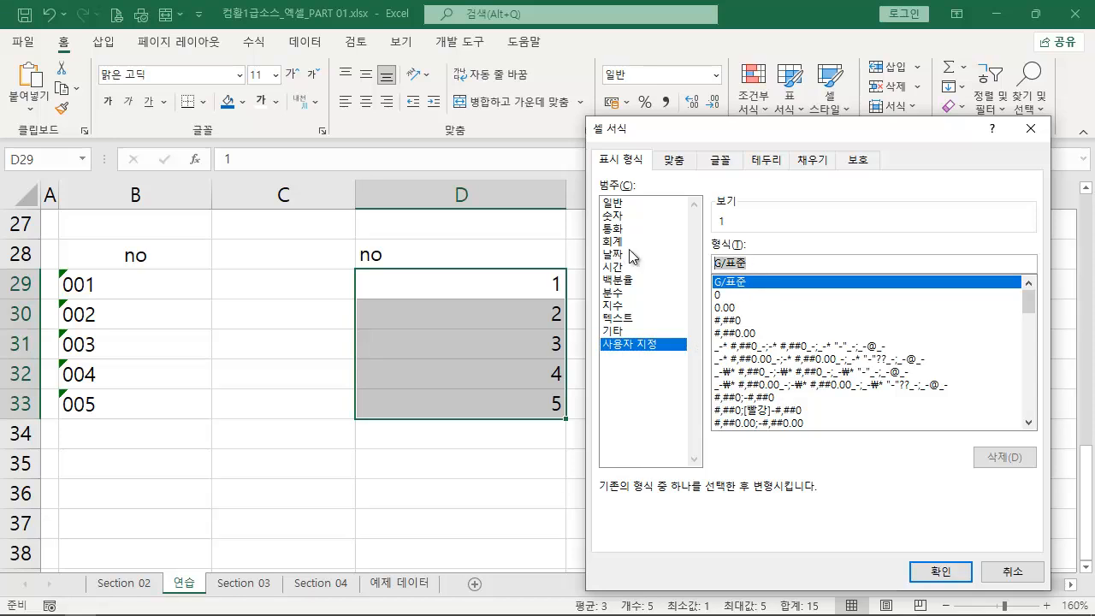
type("00")
key("BackSpace")
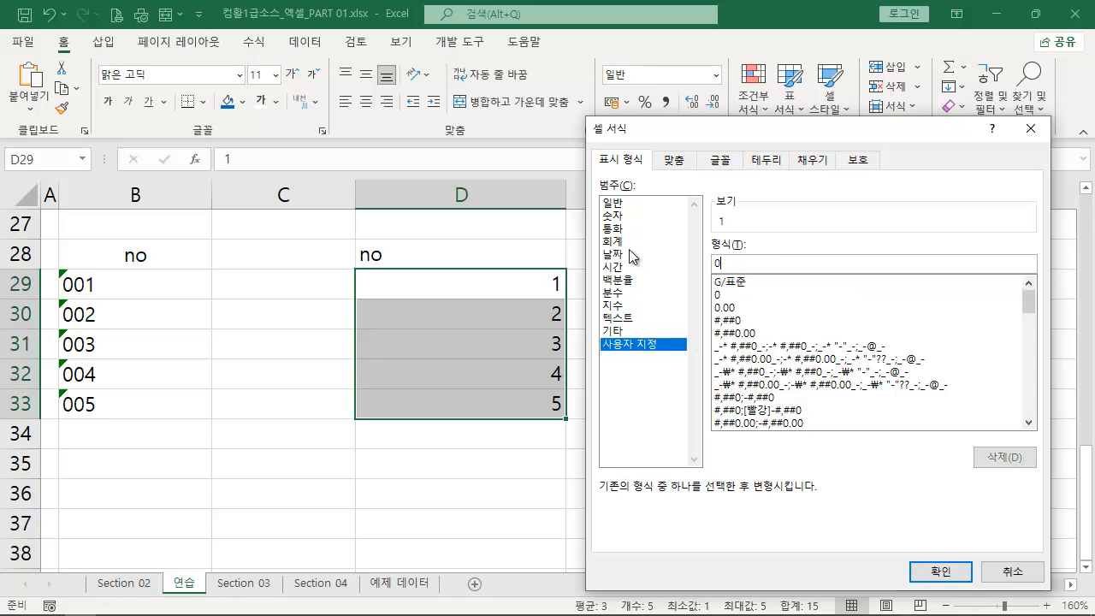
left_click_drag(705, 187, 760, 232)
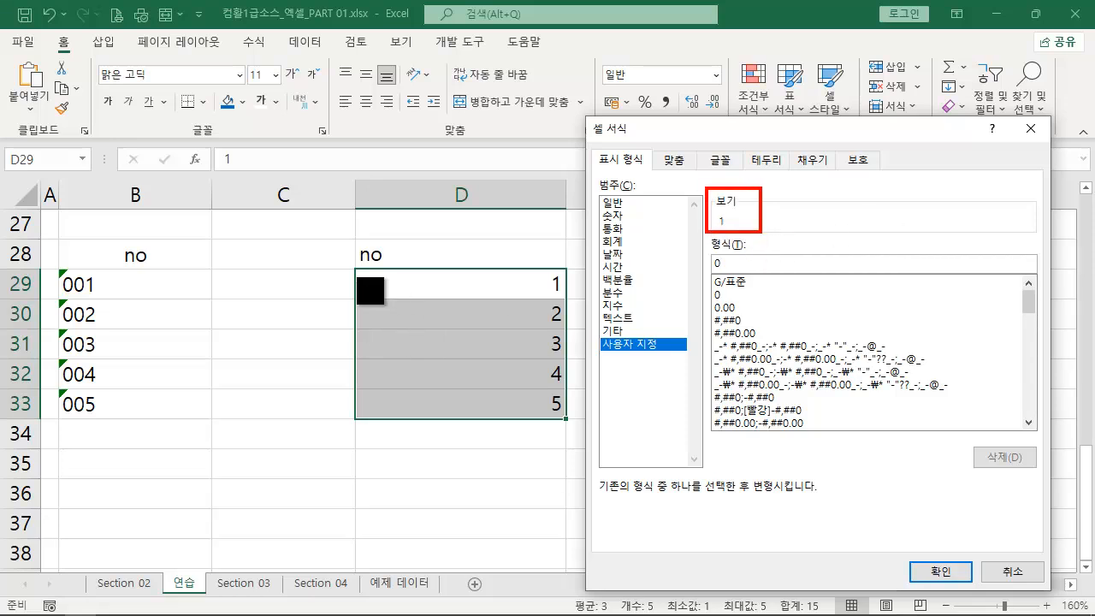
mouse_move(357, 267)
left_mouse_down()
mouse_move(509, 408)
mouse_move(584, 435)
left_mouse_up()
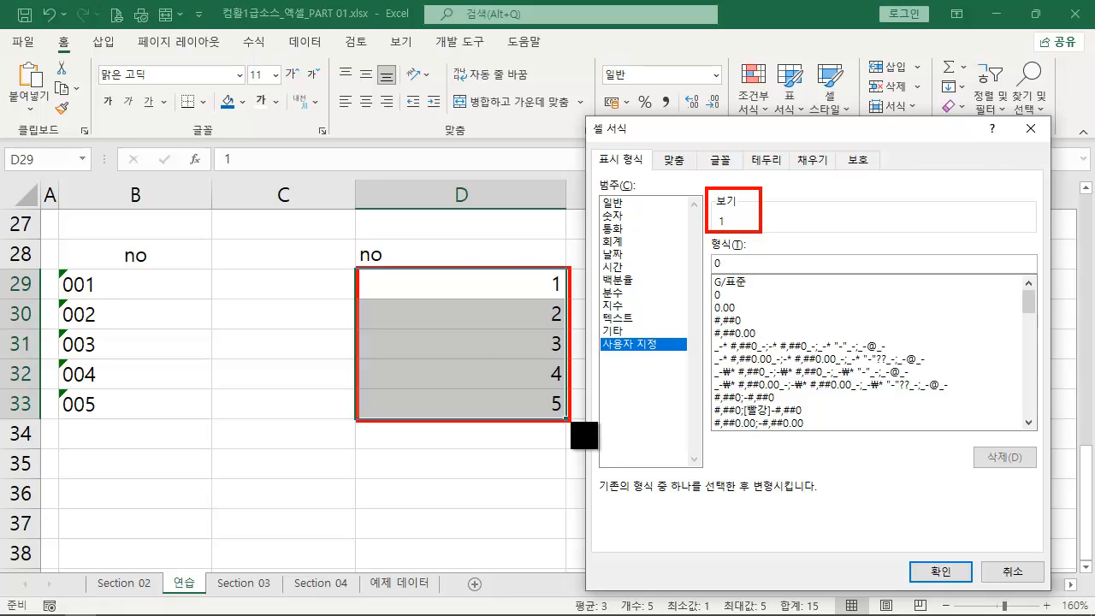
left_click_drag(708, 266, 578, 266)
left_click_drag(701, 210, 552, 262)
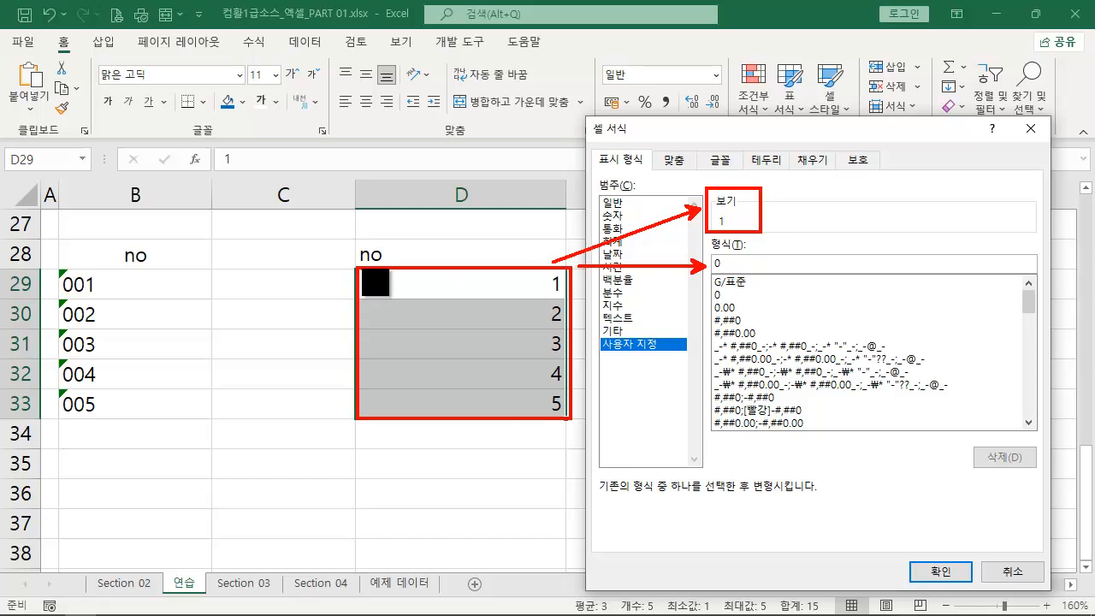
left_click_drag(361, 271, 569, 293)
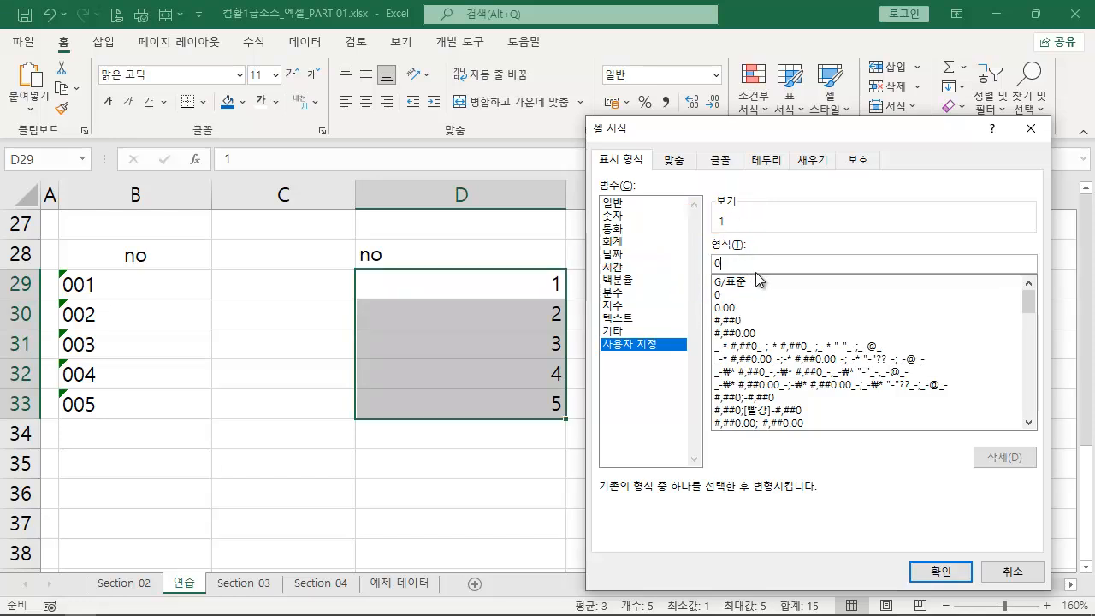
- Extend the custom format code to 000 and apply it to D29:D33
type("000")
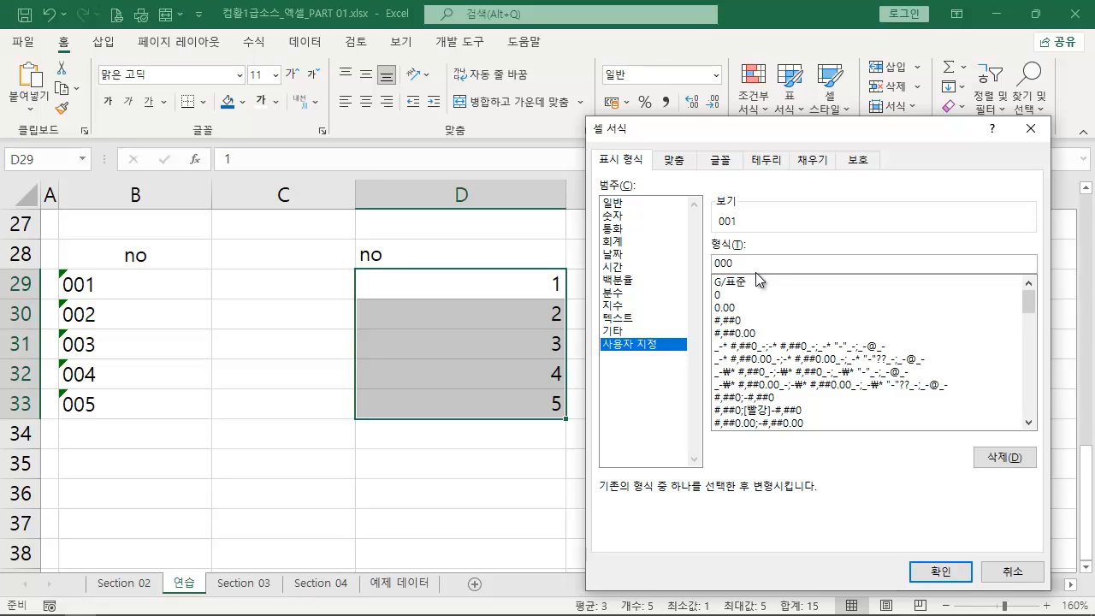
left_click(940, 571)
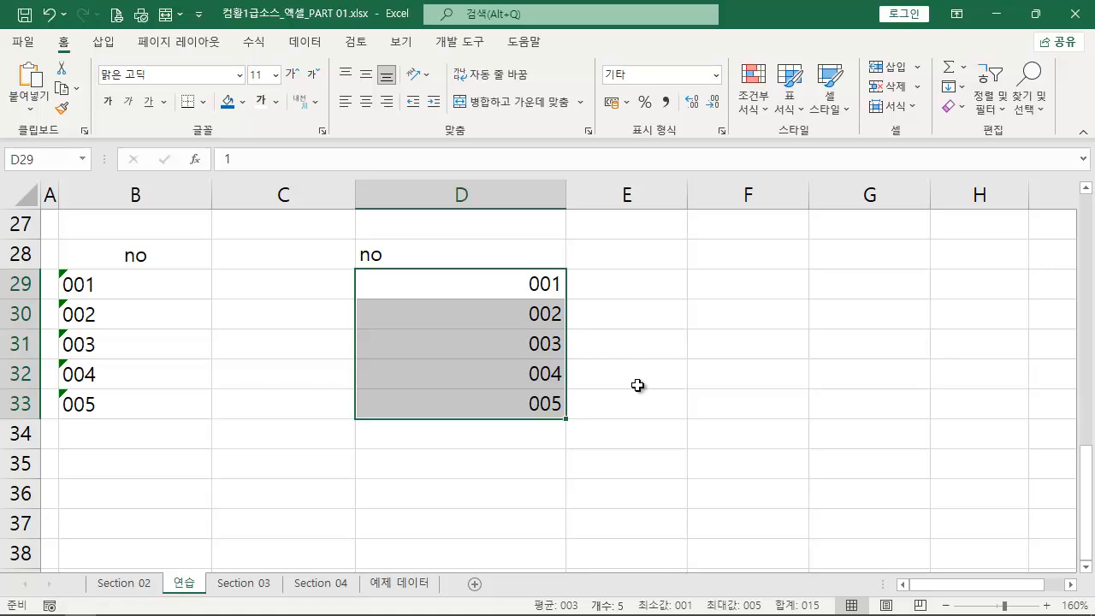
- Test D29 against the number 1 with =D29=1 in F29, and delete the formula after checking it
left_click(710, 289)
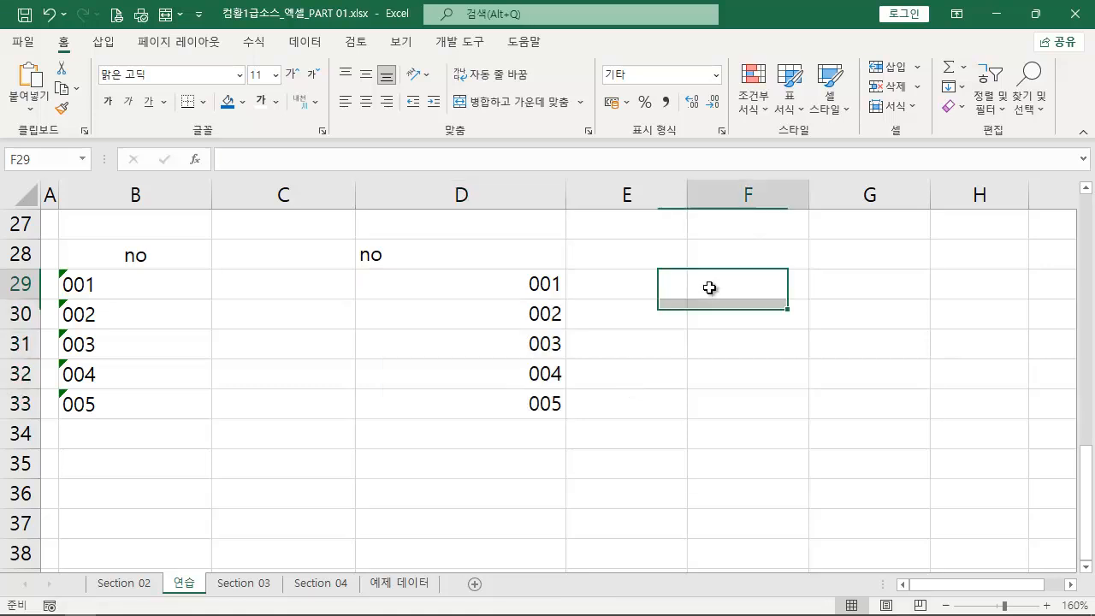
type("=")
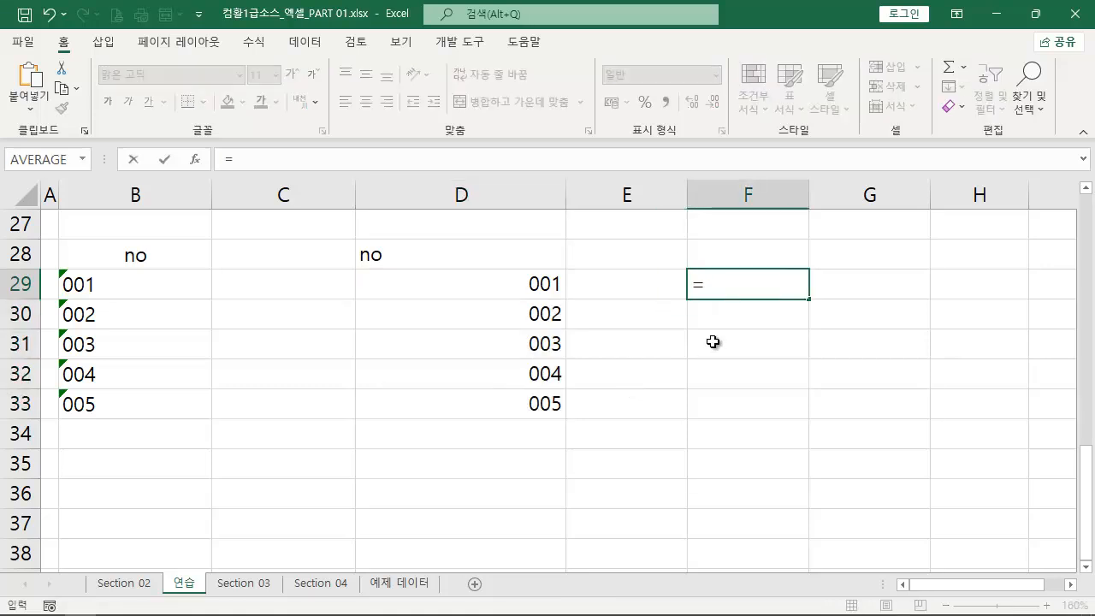
left_click(548, 289)
type("=001")
key("Return")
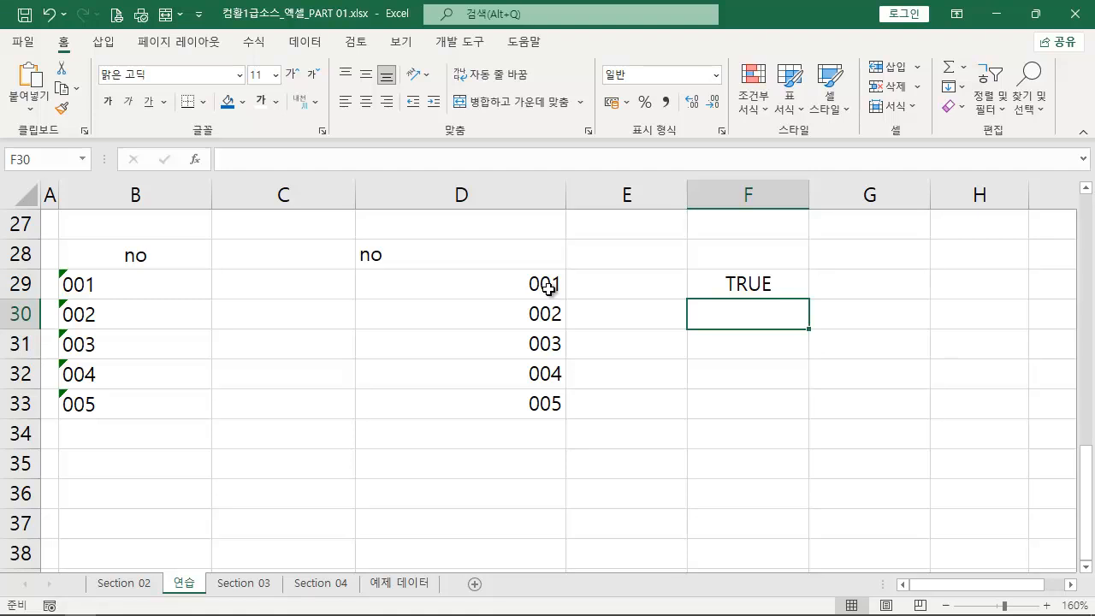
key("Up")
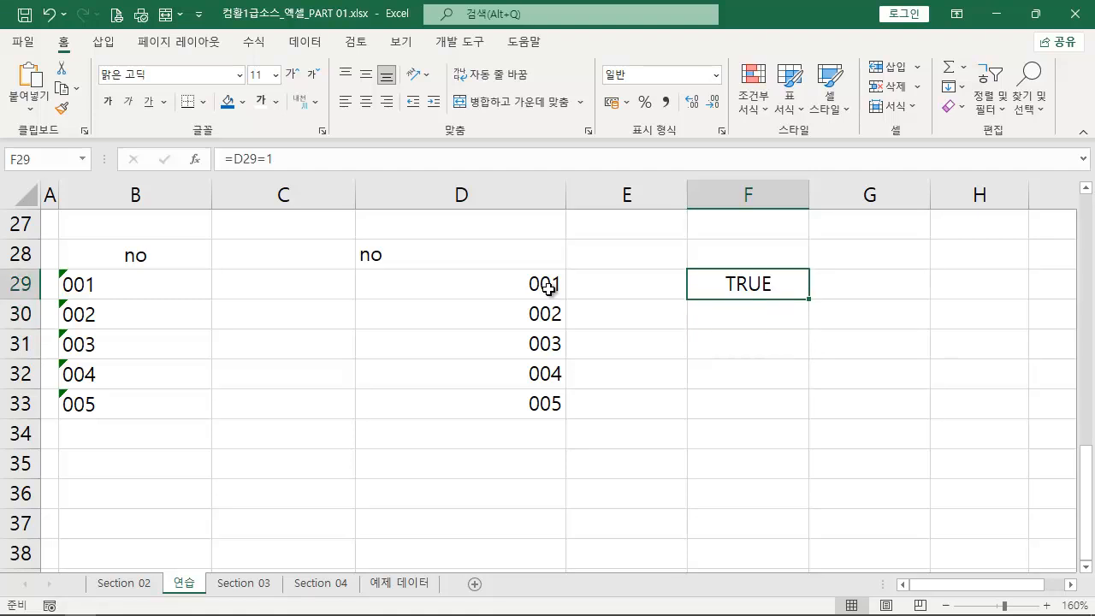
key("Delete")
key("ctrl+2")
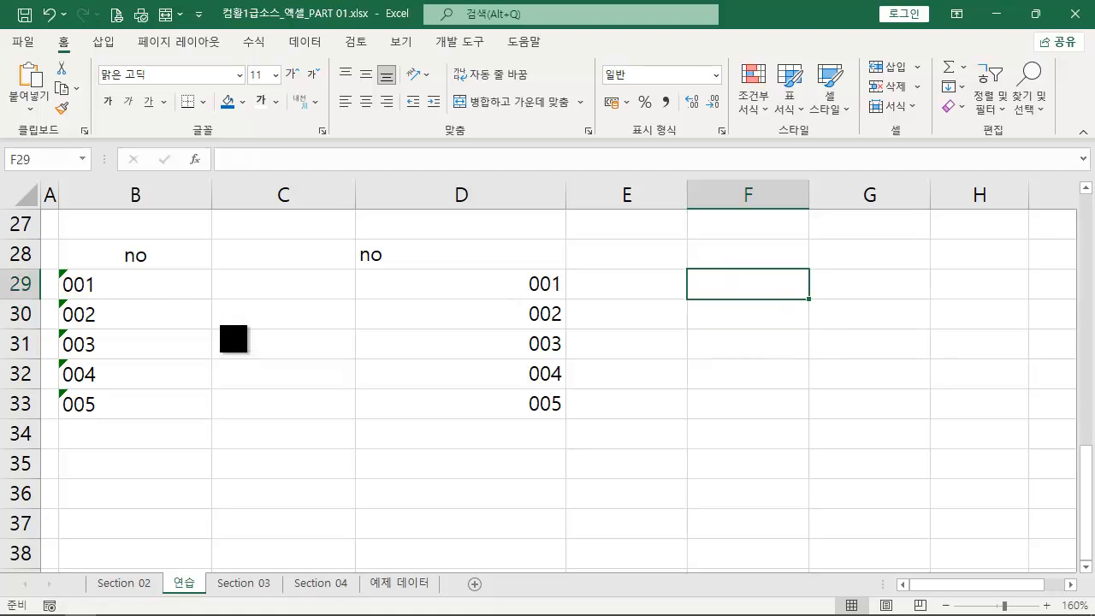
left_click_drag(214, 306, 72, 265)
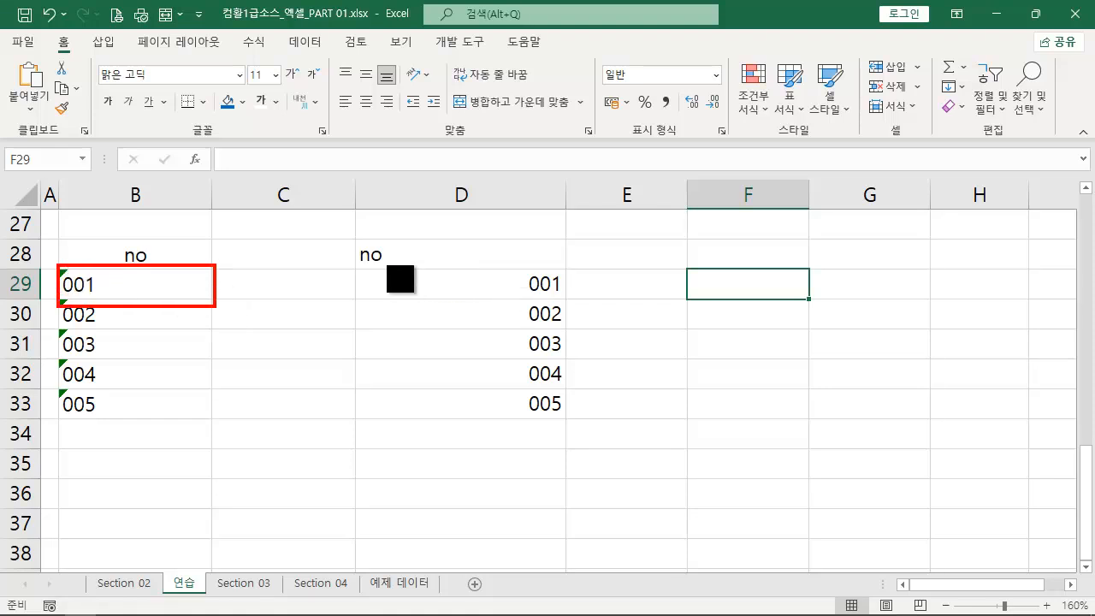
mouse_move(364, 266)
left_mouse_down()
mouse_move(558, 313)
mouse_move(566, 304)
left_mouse_up()
left_click_drag(537, 255, 564, 229)
key("Escape")
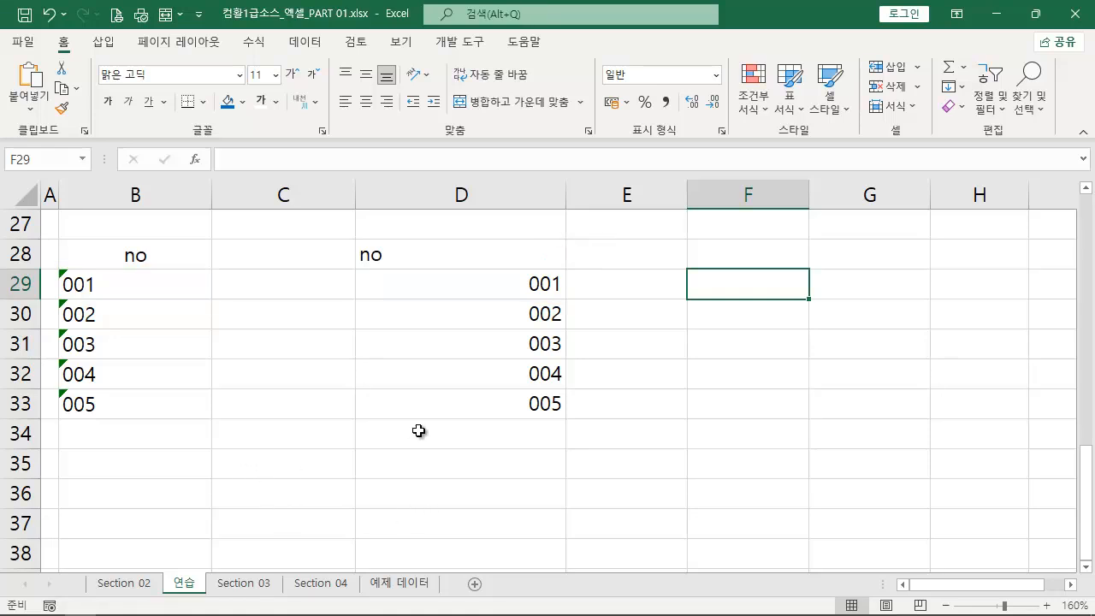
- Add up the formatted numbers in D34 with =SUM(D29:D33)
left_click_drag(513, 291, 502, 405)
left_click(483, 434)
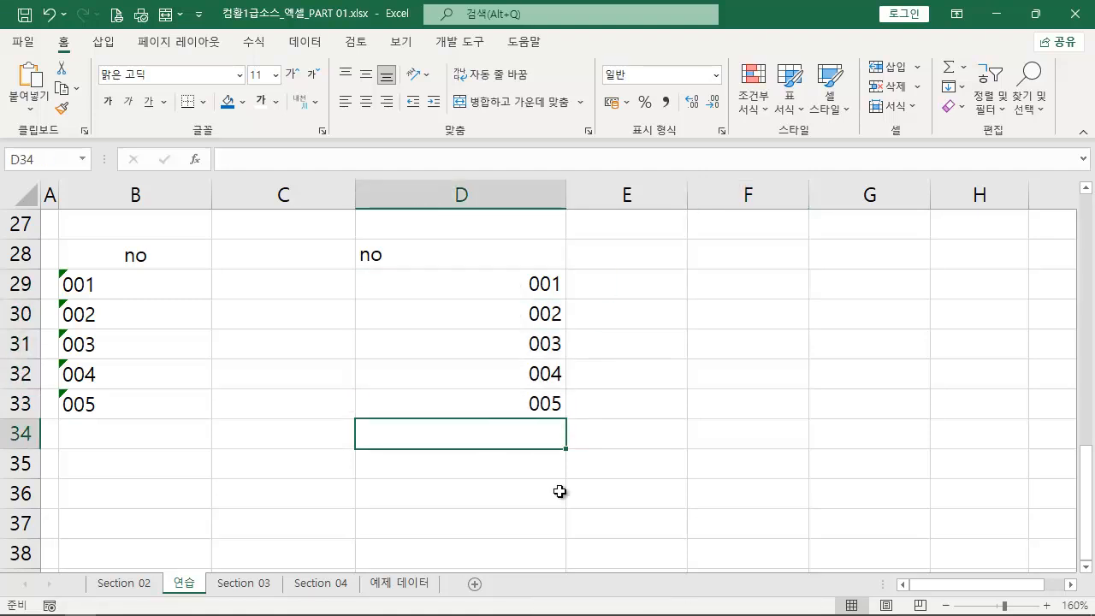
type("sum")
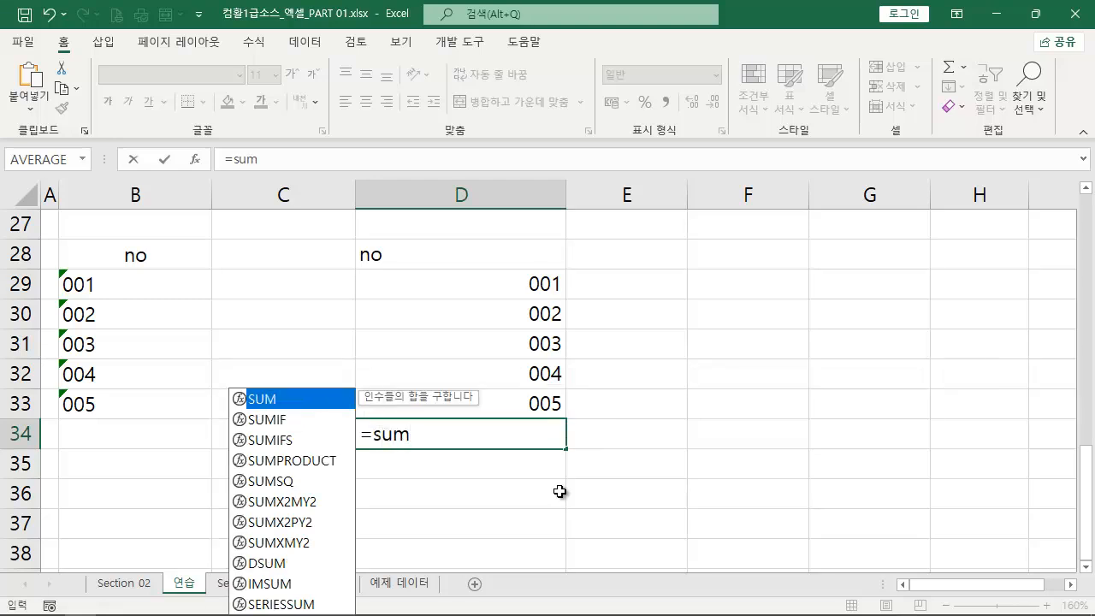
key("Tab")
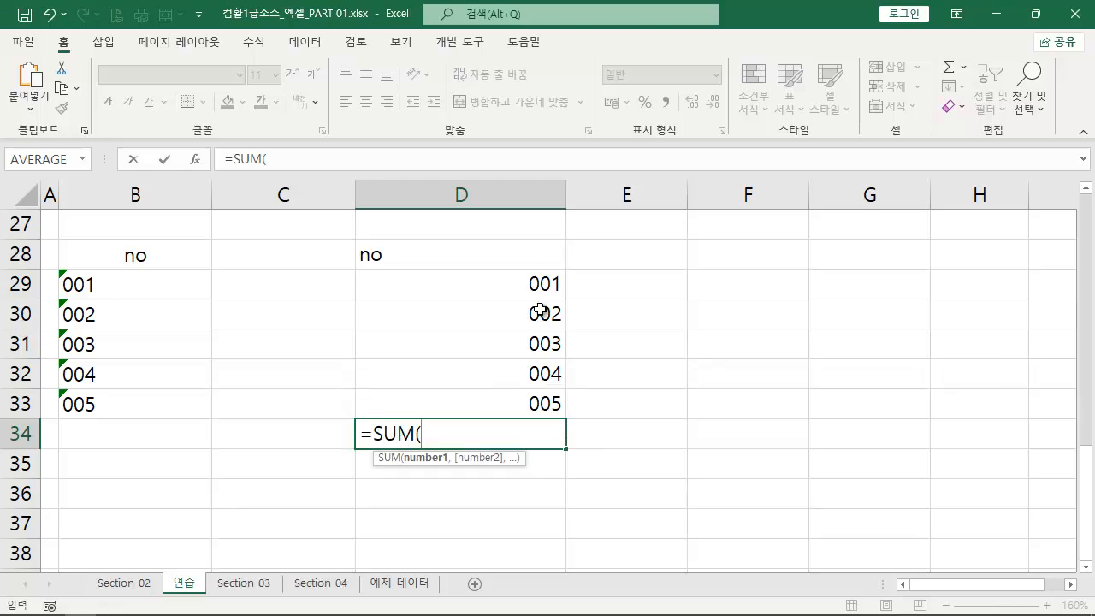
left_click_drag(542, 281, 534, 406)
type(")")
key("Return")
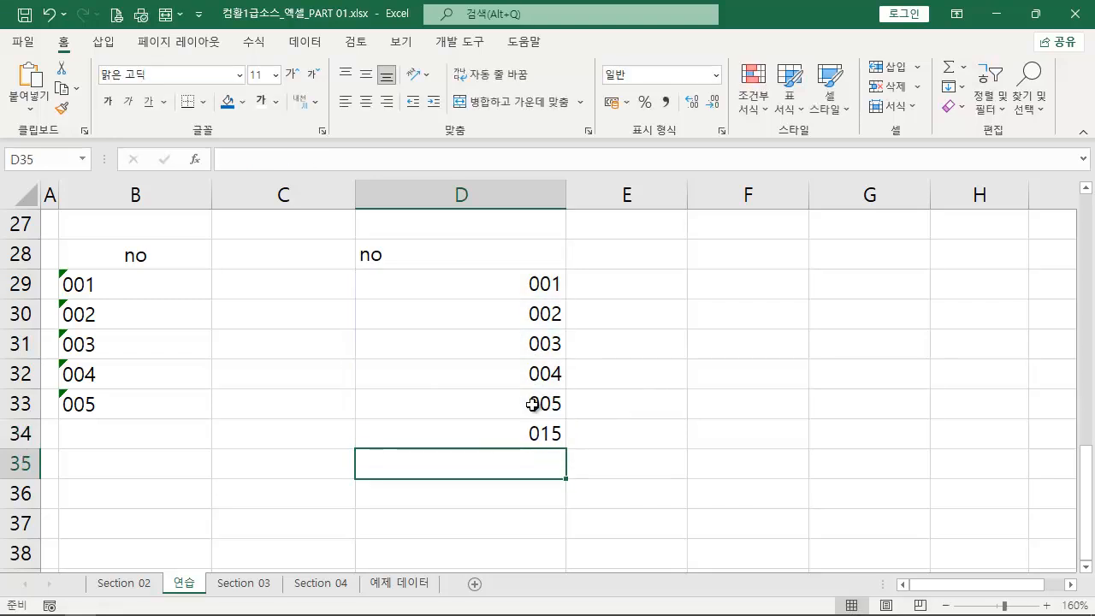
- Copy the formula text from D34 and paste it into a new text box beside that cell
left_click(504, 438)
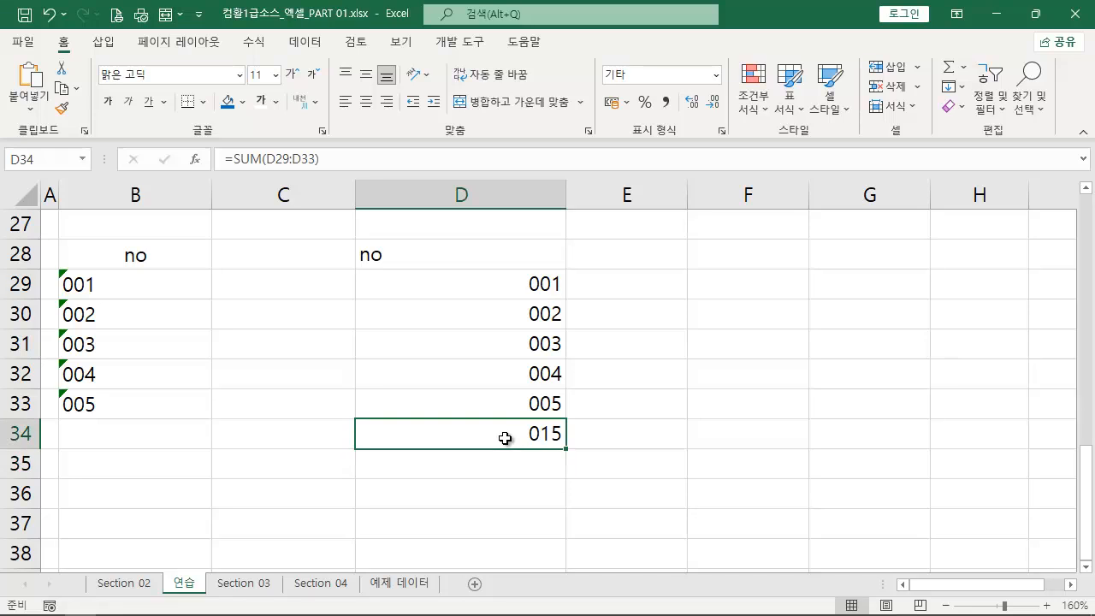
left_click_drag(342, 155, 224, 158)
key("ctrl+c")
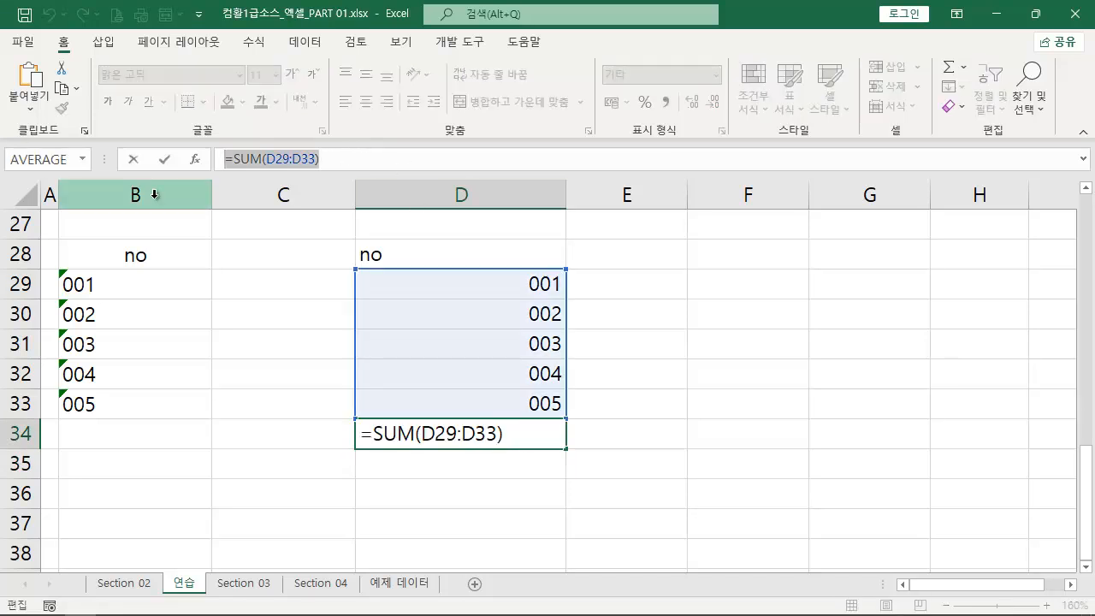
key("Escape")
left_click(103, 42)
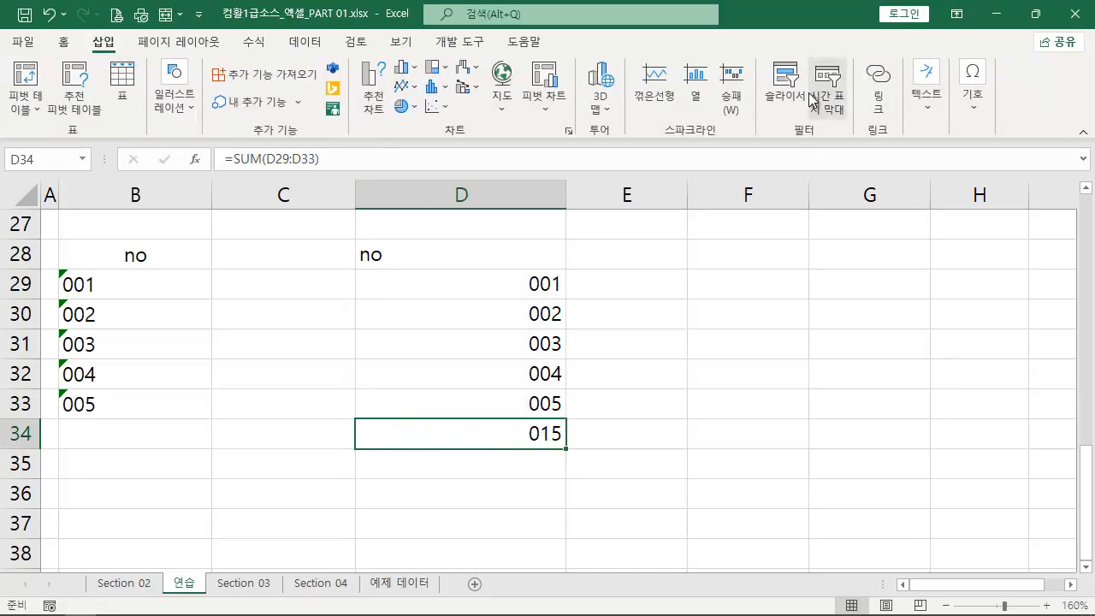
left_click(926, 94)
left_click(911, 163)
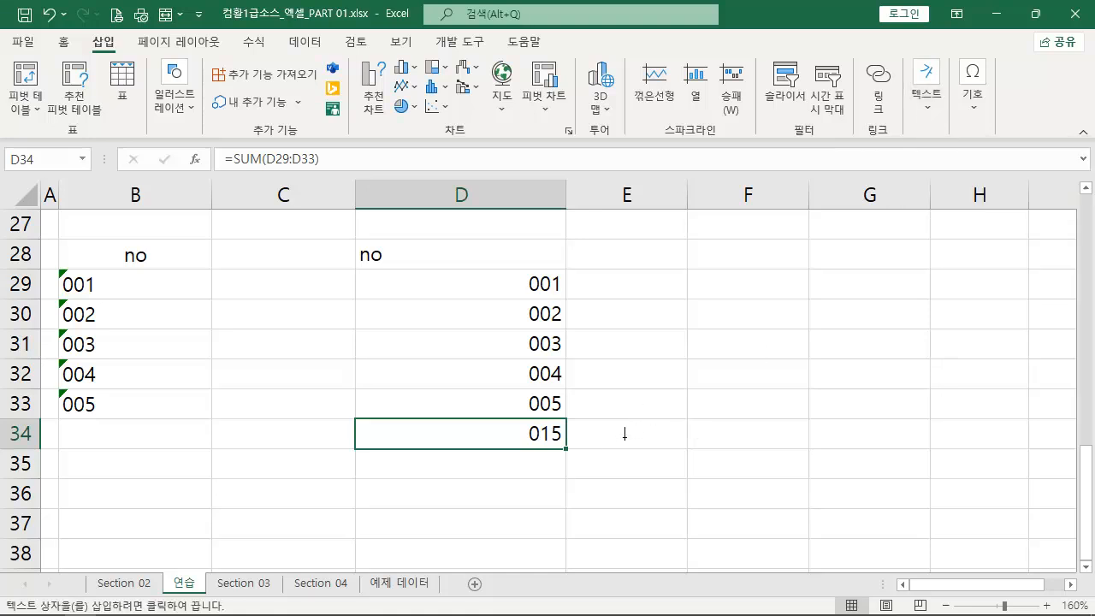
left_click(602, 413)
key("ctrl+v")
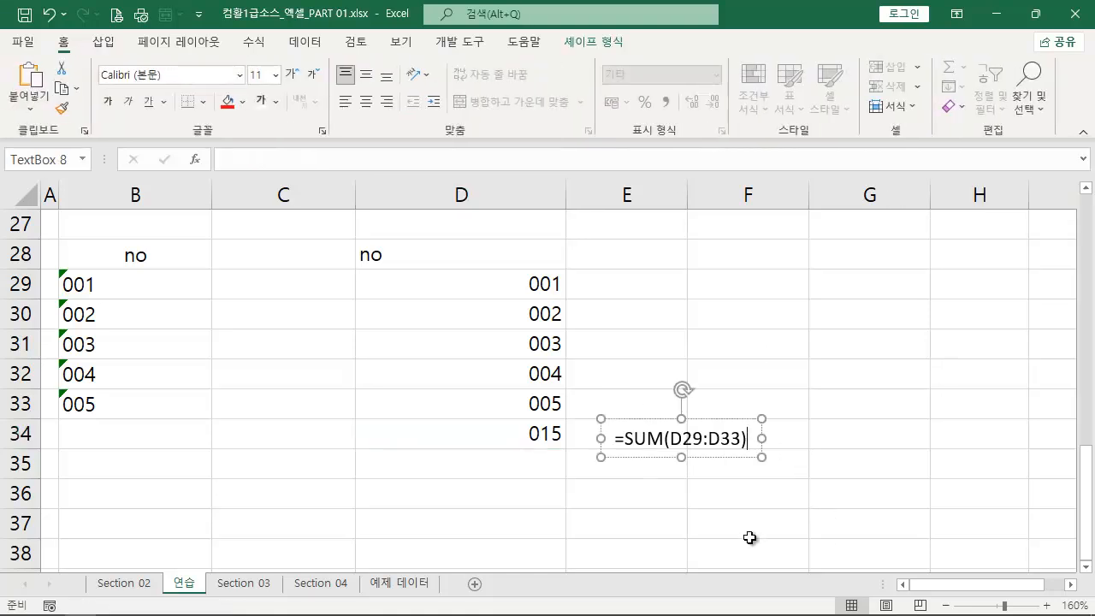
- Give the formula text box a red fill and bold white 12-point text, and move it closer to D34
left_click(236, 104)
left_click(292, 73)
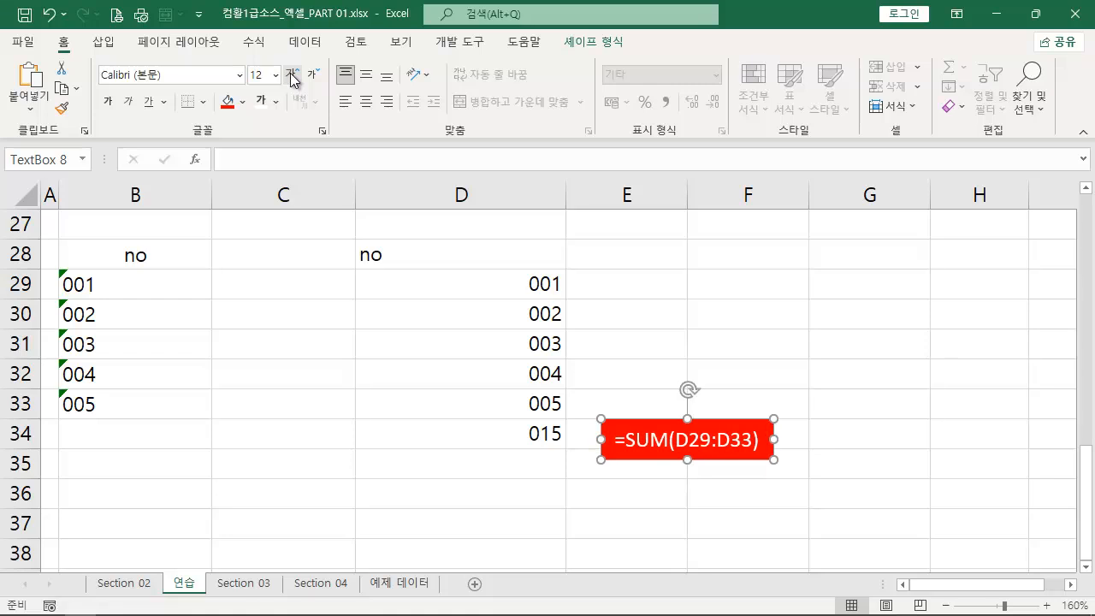
left_click(108, 101)
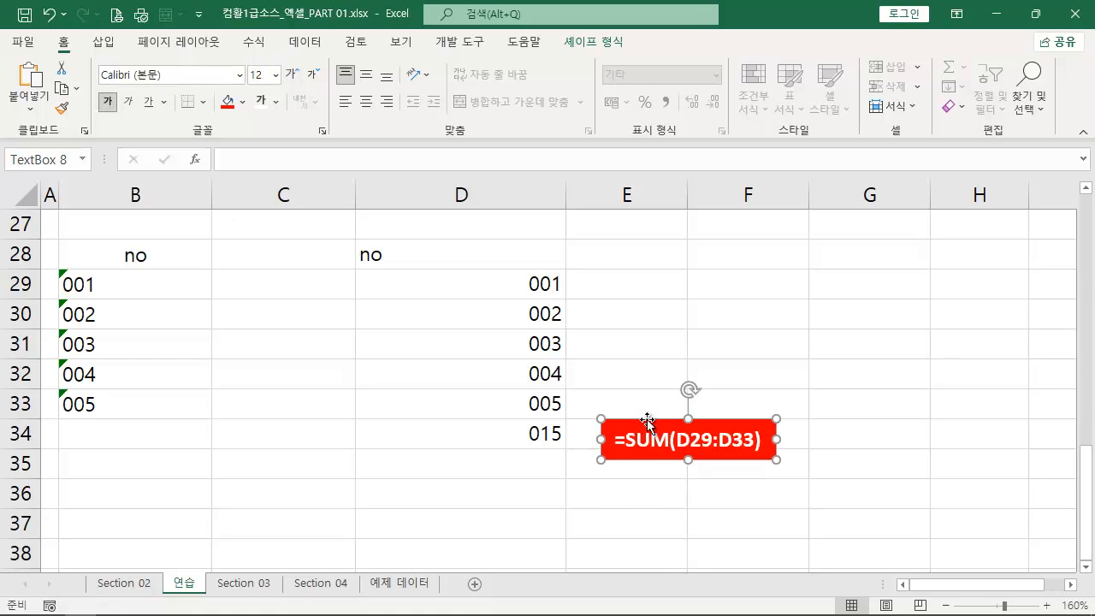
left_click_drag(645, 435, 629, 412)
- Add up the text-entered numbers in B34 with =SUM(B29:B33)
left_click(162, 438)
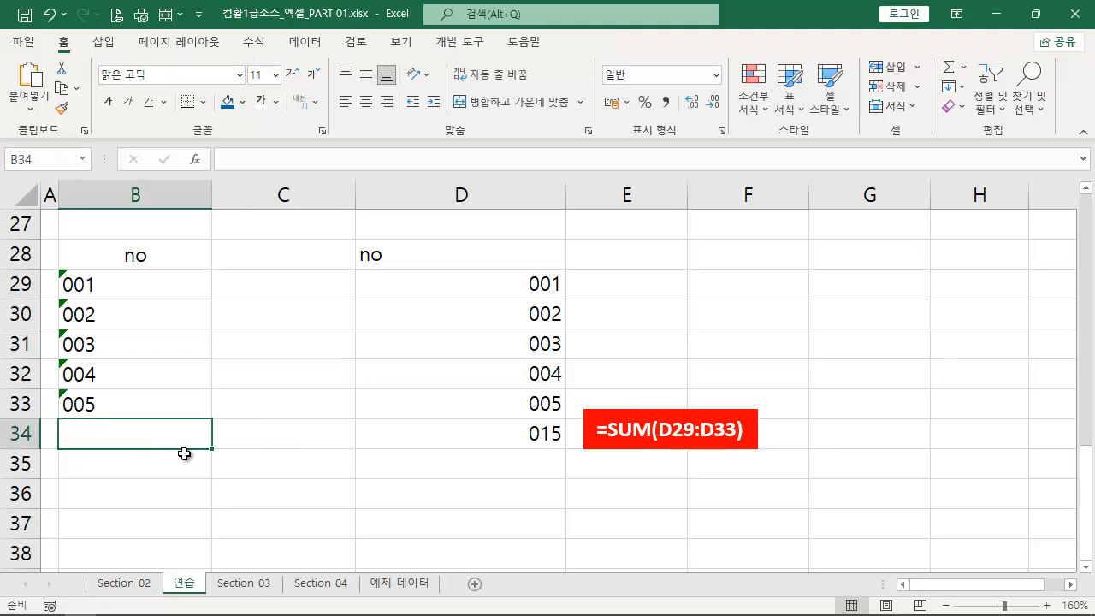
type("=sum")
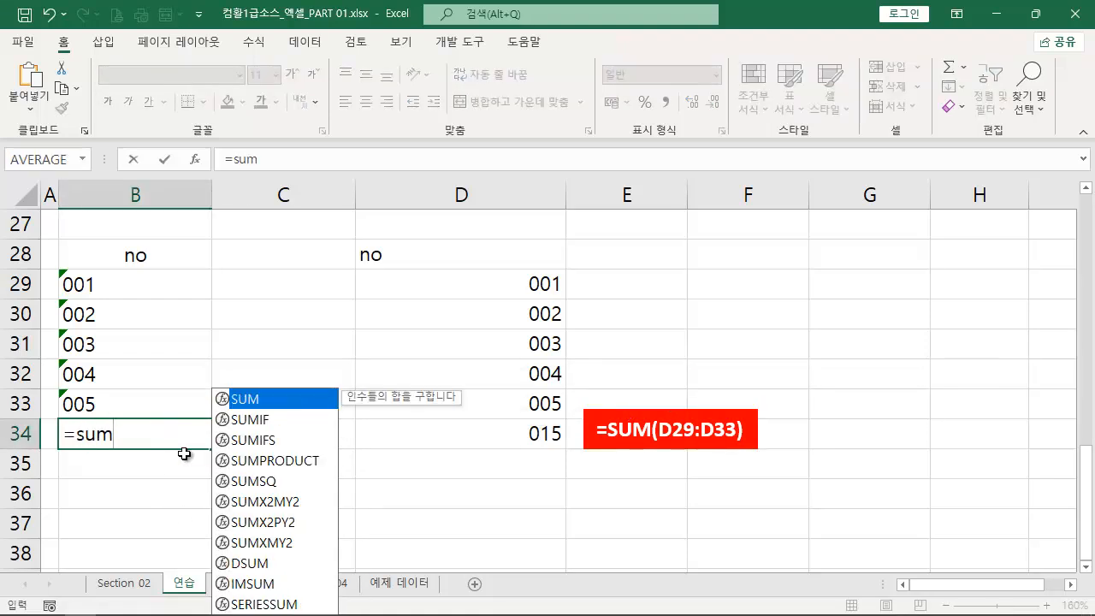
key("Tab")
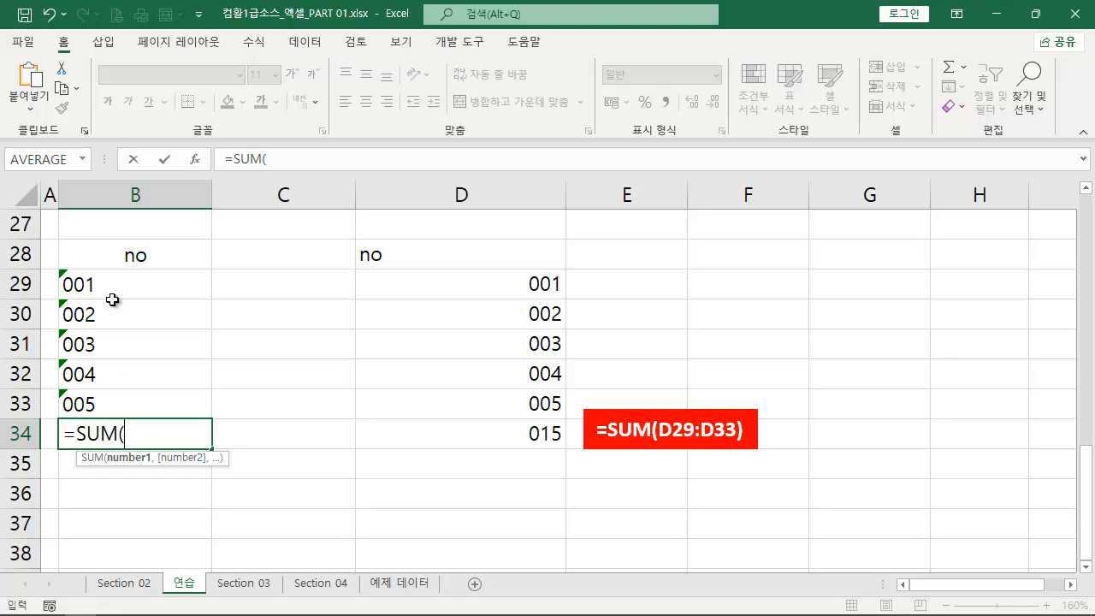
left_click_drag(121, 285, 124, 406)
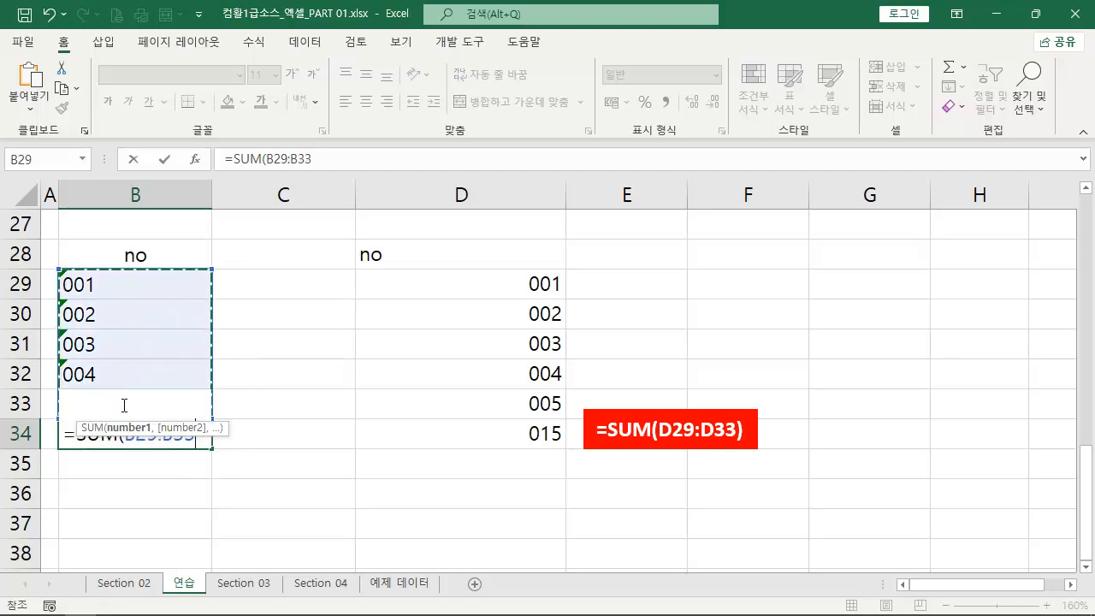
type(")")
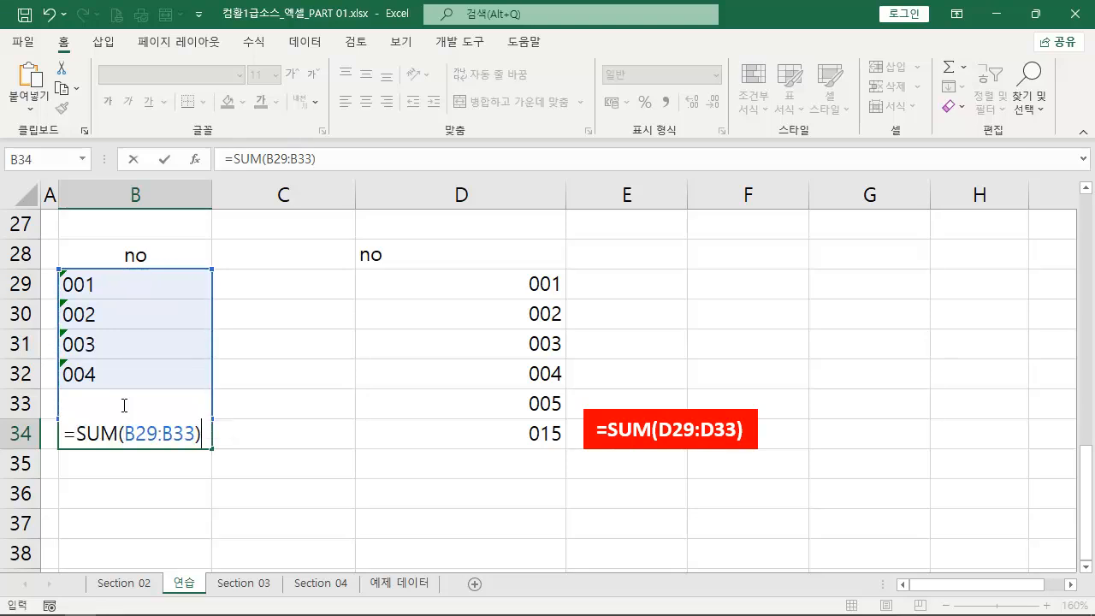
key("Return")
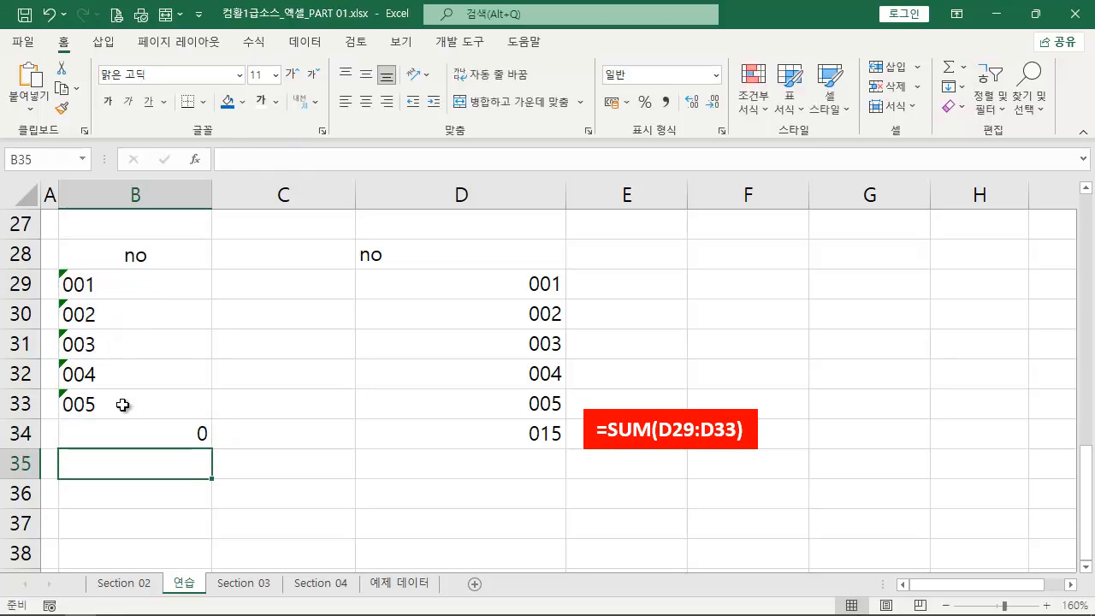
- Duplicate the red formula text box beside B34 and replace its text with B34's copied formula, =SUM(B29:B33)
left_click(151, 430)
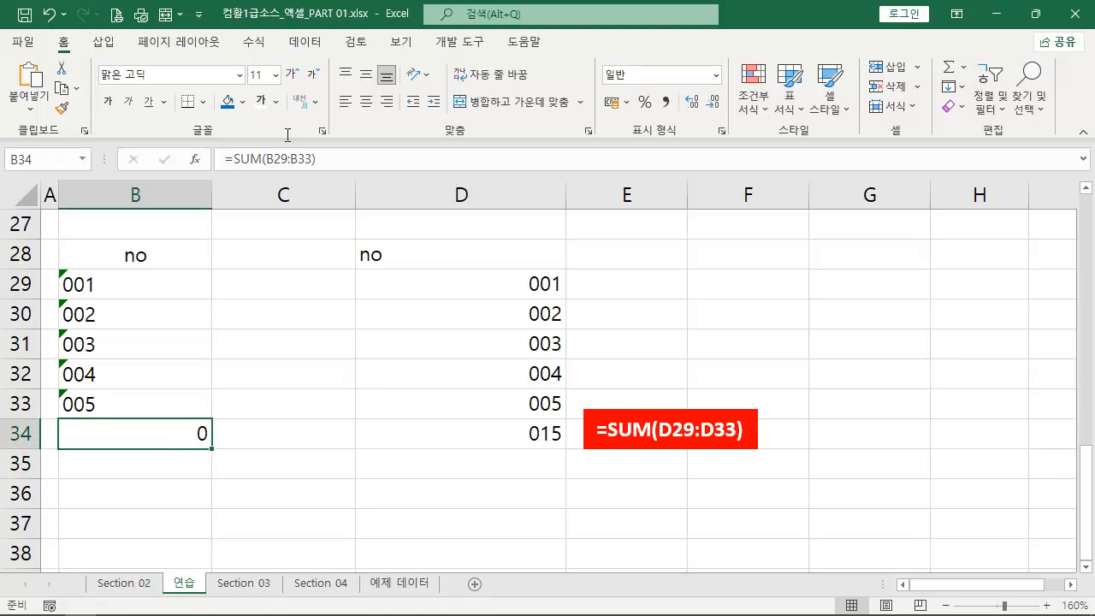
triple_click(296, 168)
key("ctrl+c")
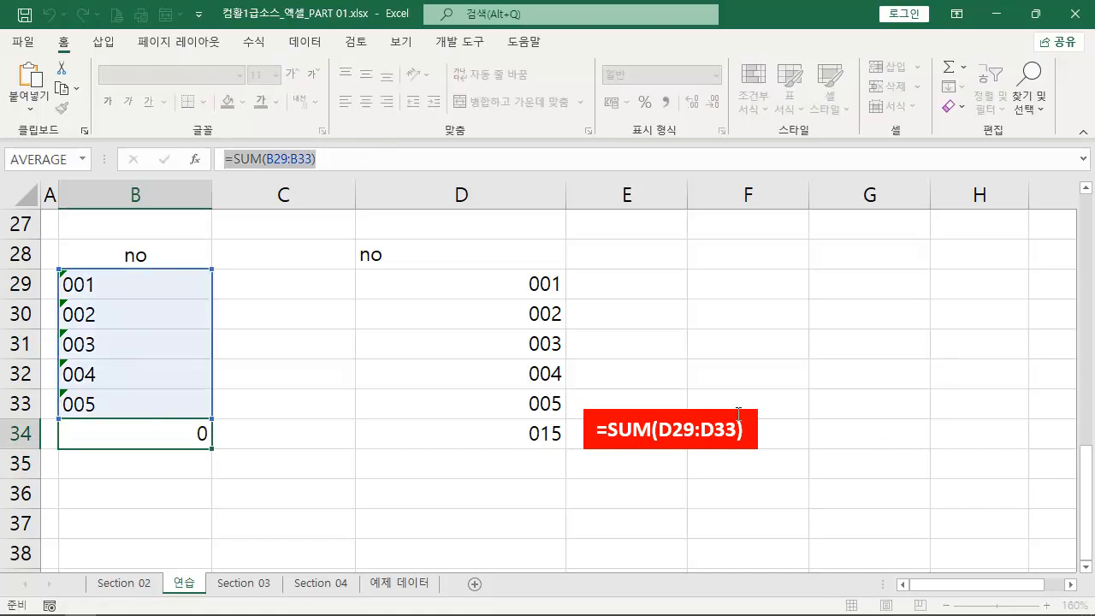
left_click(726, 423)
left_click_drag(712, 410, 371, 415)
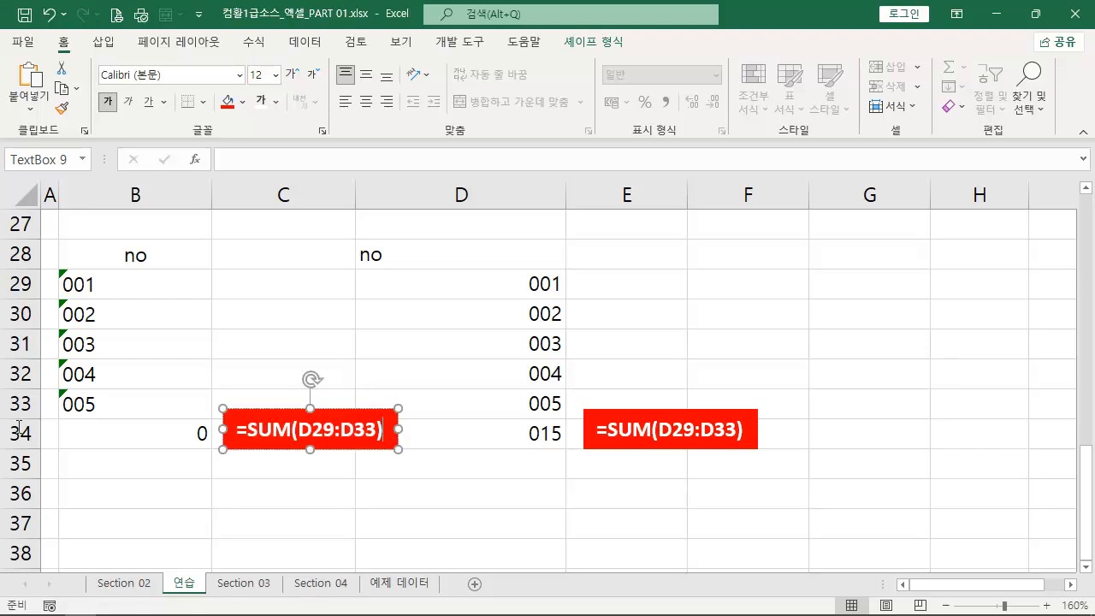
triple_click(282, 429)
key("ctrl+v")
- Add the formatted numbers cell by cell in D35 with =D29+D30+D31+D32+D33
left_click(537, 459)
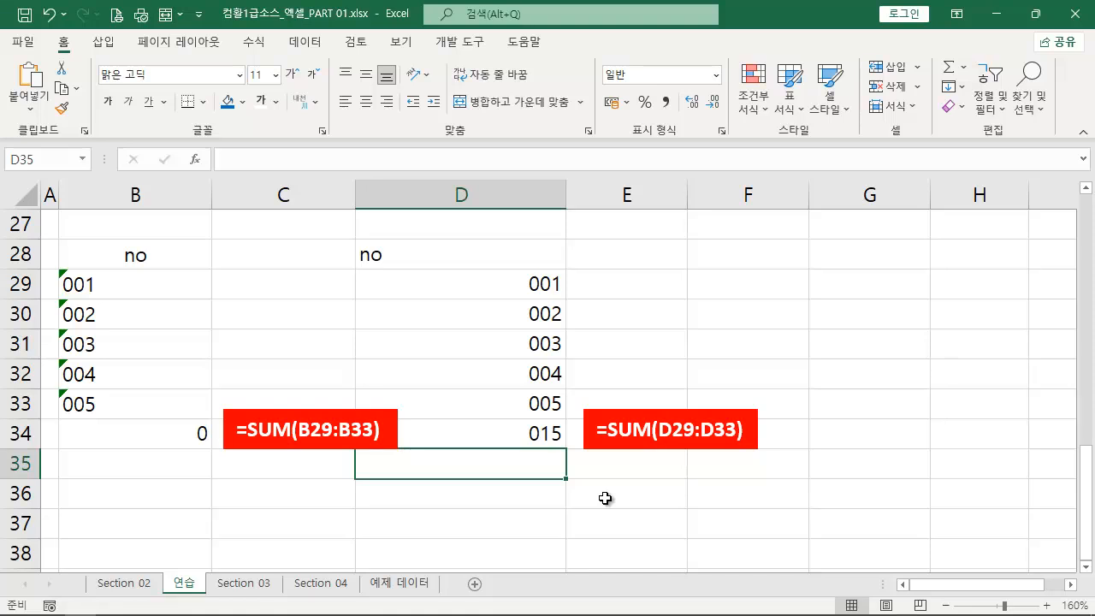
type("=")
left_click(554, 283)
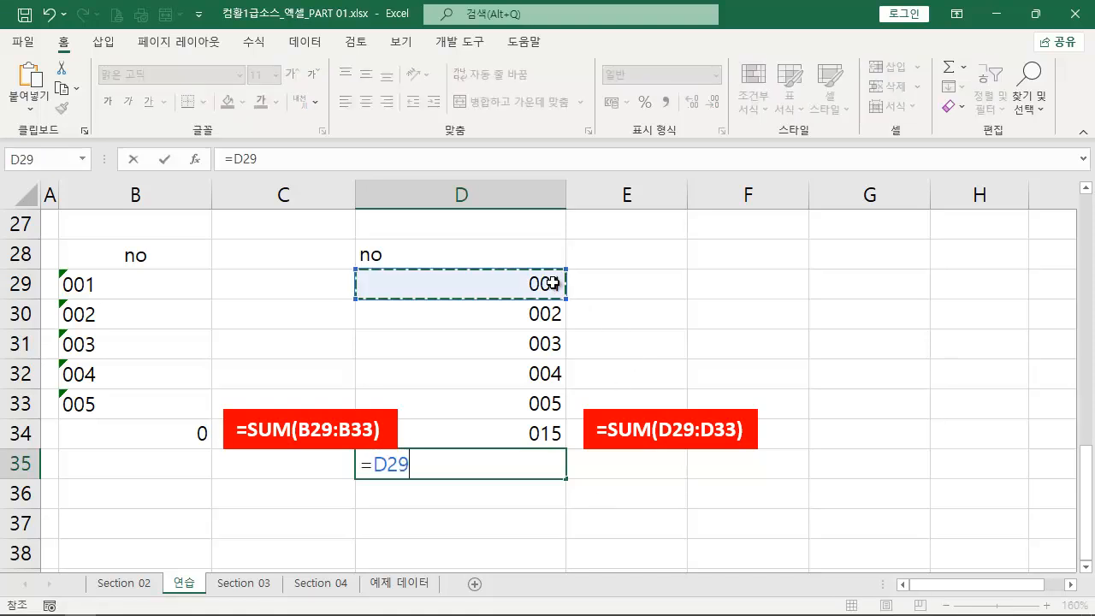
type("+")
left_click(551, 313)
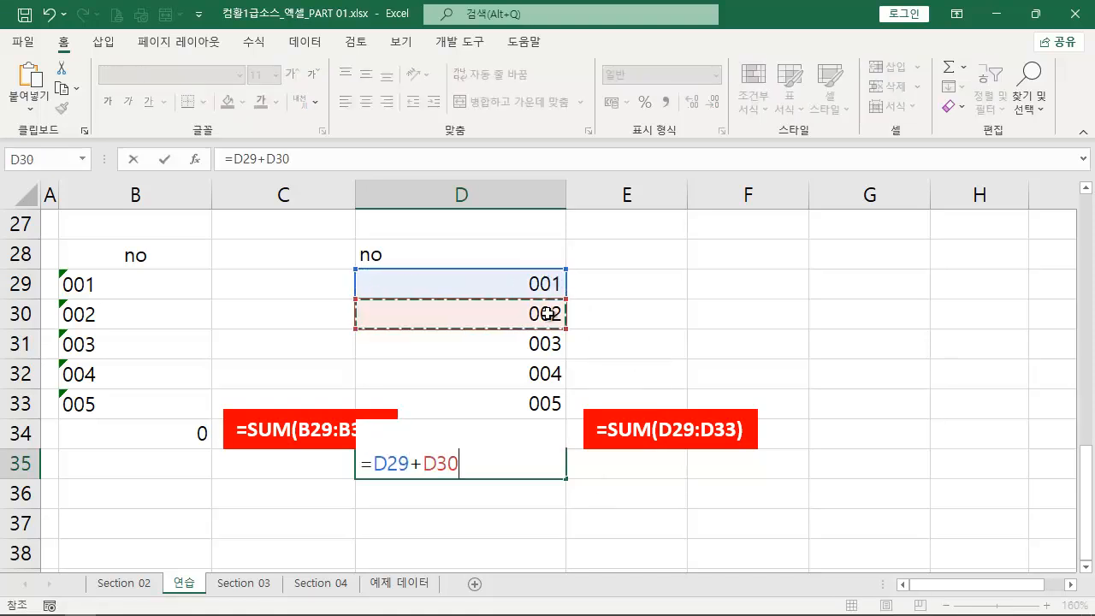
type("+")
left_click(524, 345)
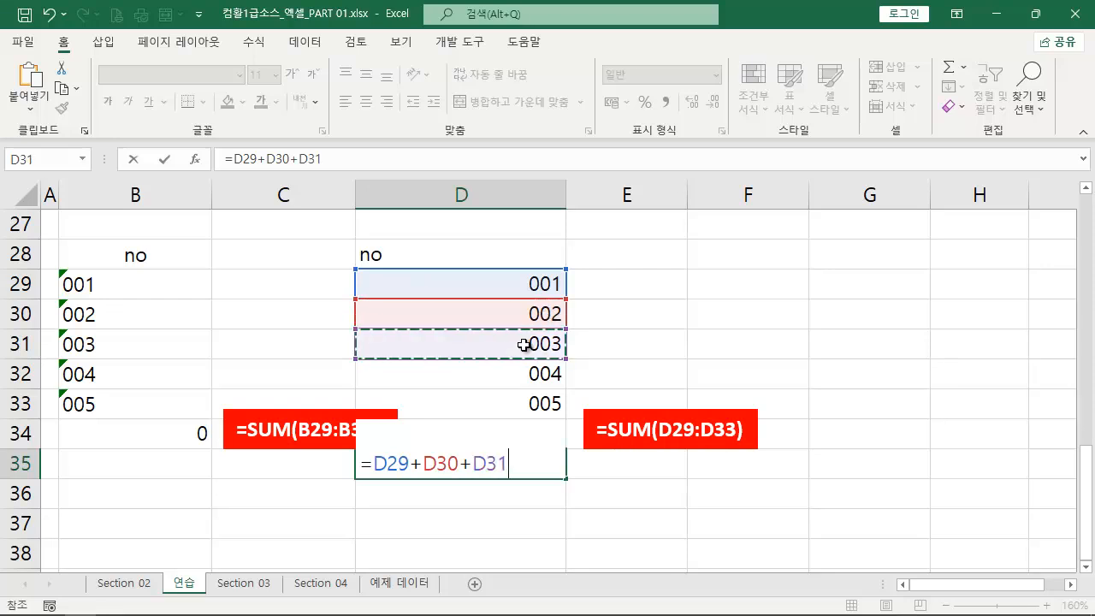
type("+")
left_click(515, 381)
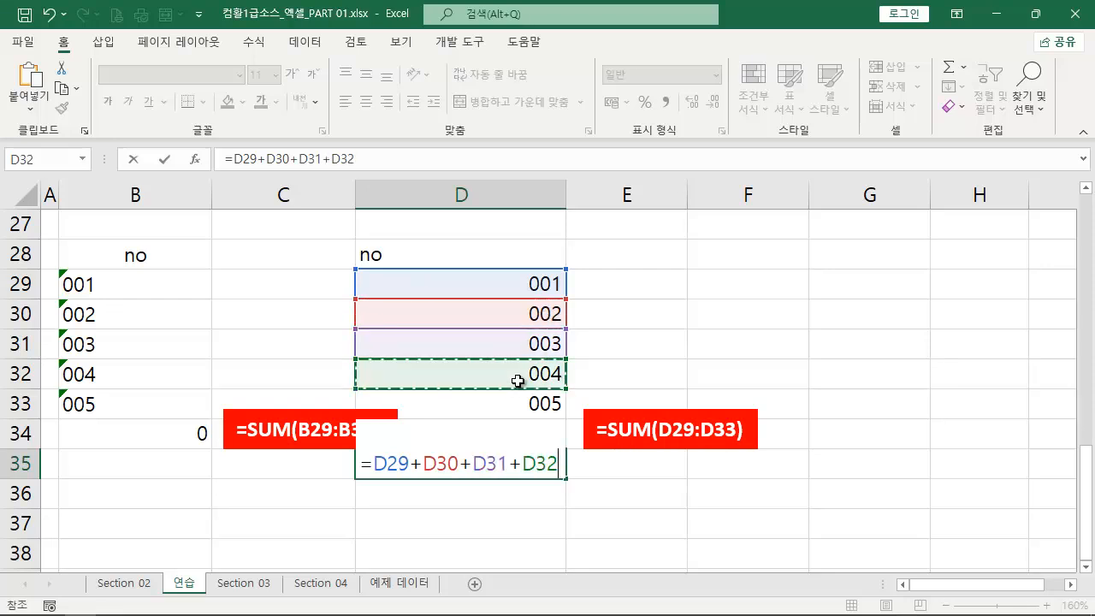
type("+")
left_click(503, 400)
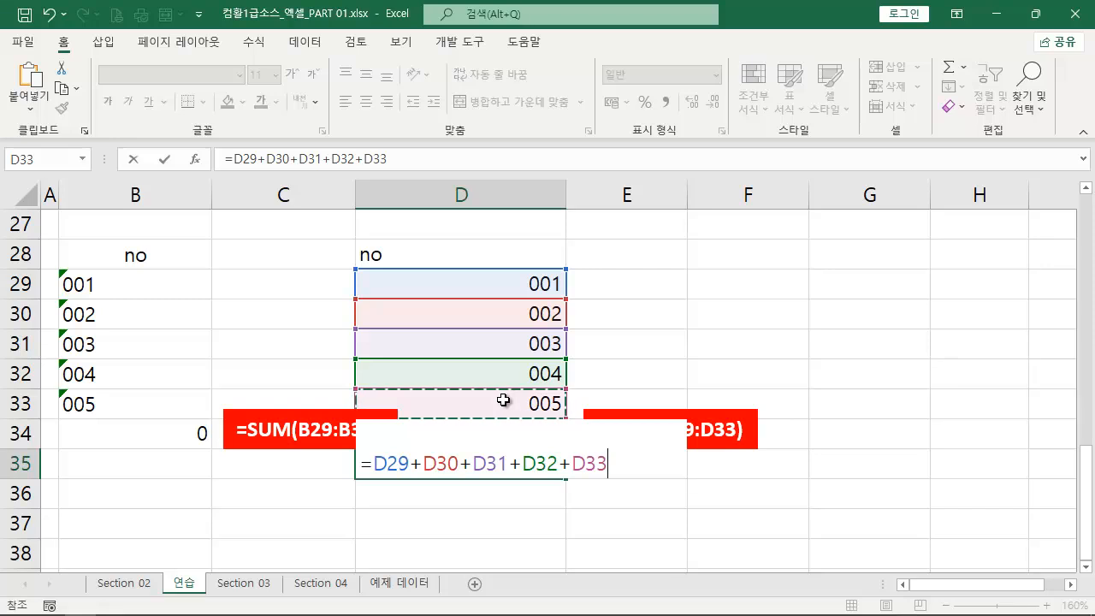
key("Return")
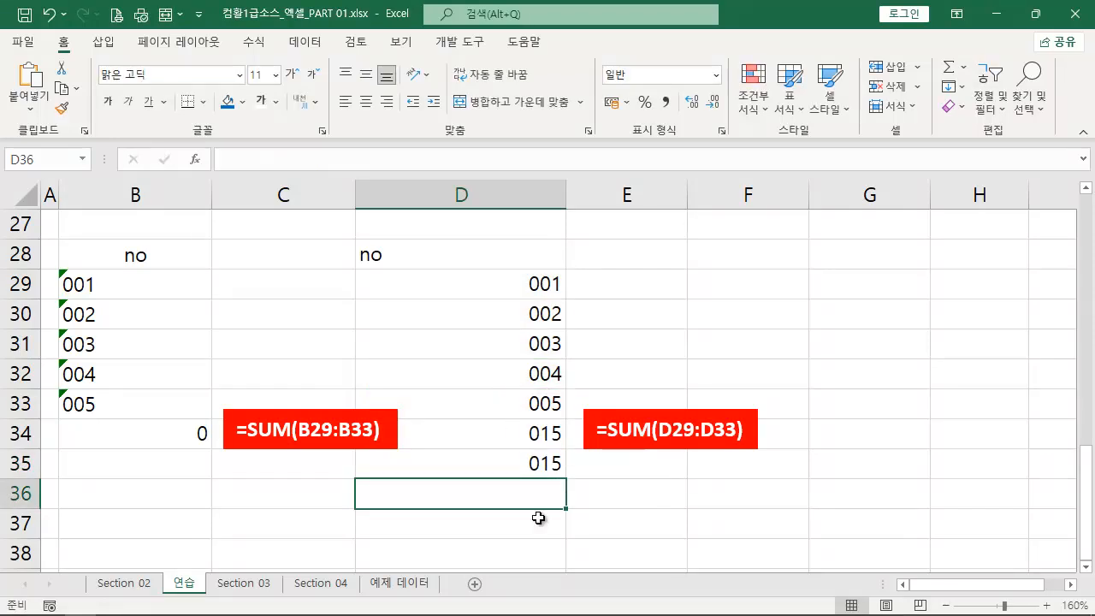
- Place a copy of the red text box beside D35 and replace its text with the copied formula =D29+D30+D31+D32+D33
left_click(508, 464)
left_click(426, 159)
left_click_drag(426, 159, 224, 159)
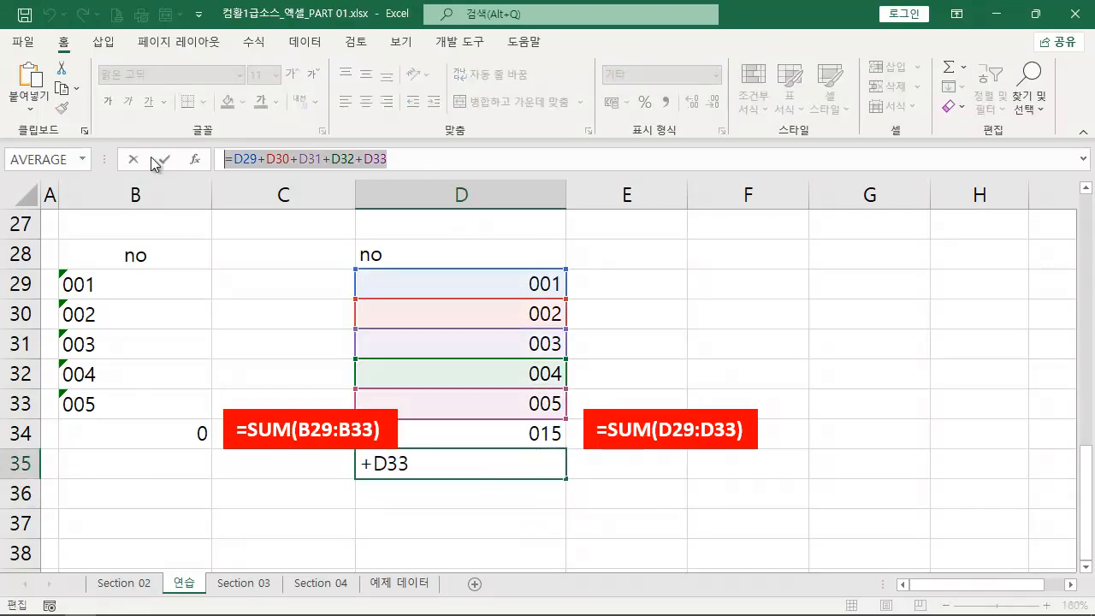
left_click(684, 416)
mouse_move(682, 432)
left_mouse_down()
mouse_move(684, 460)
mouse_move(679, 452)
left_mouse_up()
triple_click(686, 488)
key("ctrl+v")
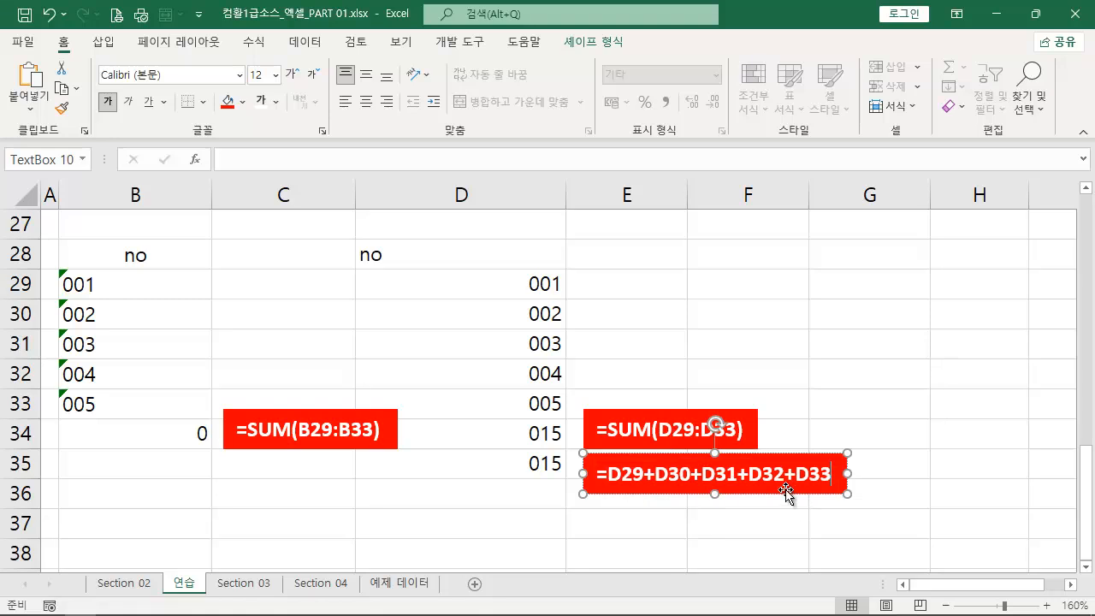
left_click(479, 496)
- Add the text-entered numbers cell by cell in B35 with =B29+B30+B31+B32+B33
left_click(167, 475)
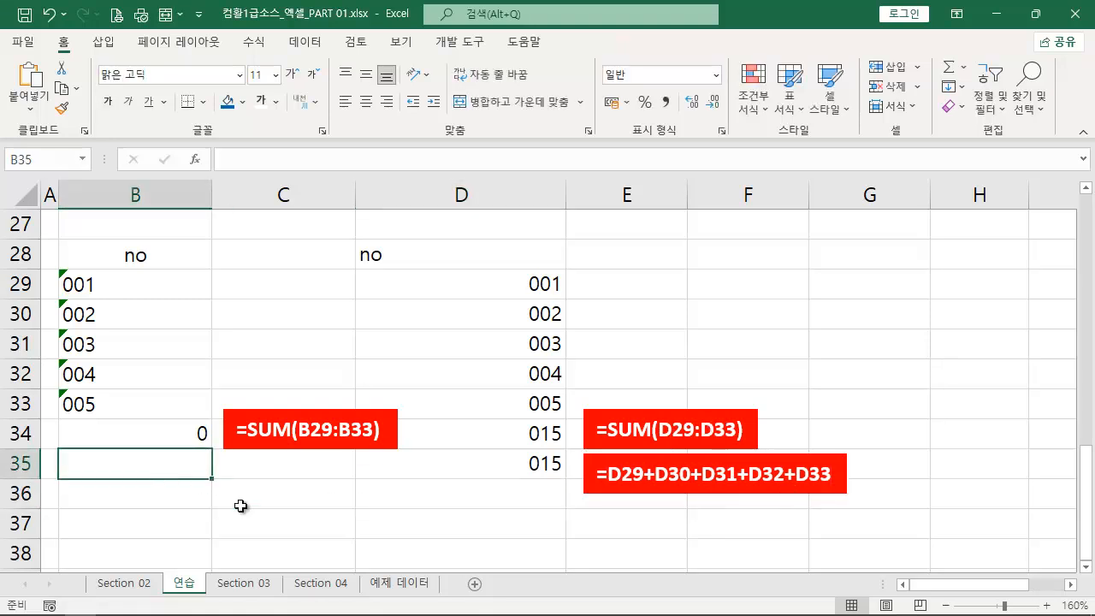
type("=")
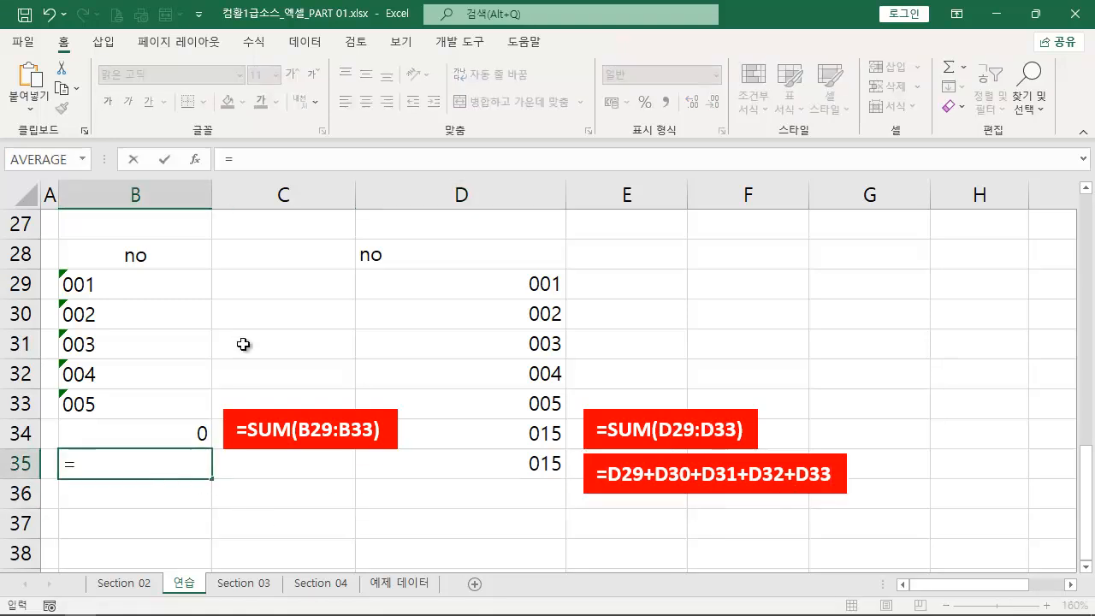
left_click(193, 289)
type("+")
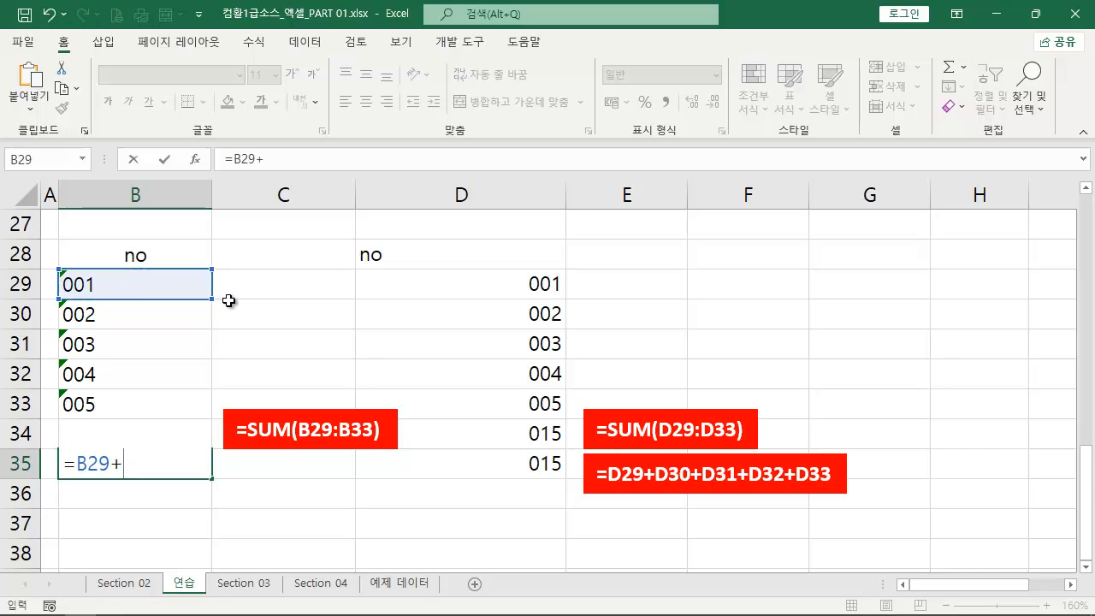
left_click(184, 322)
type("+")
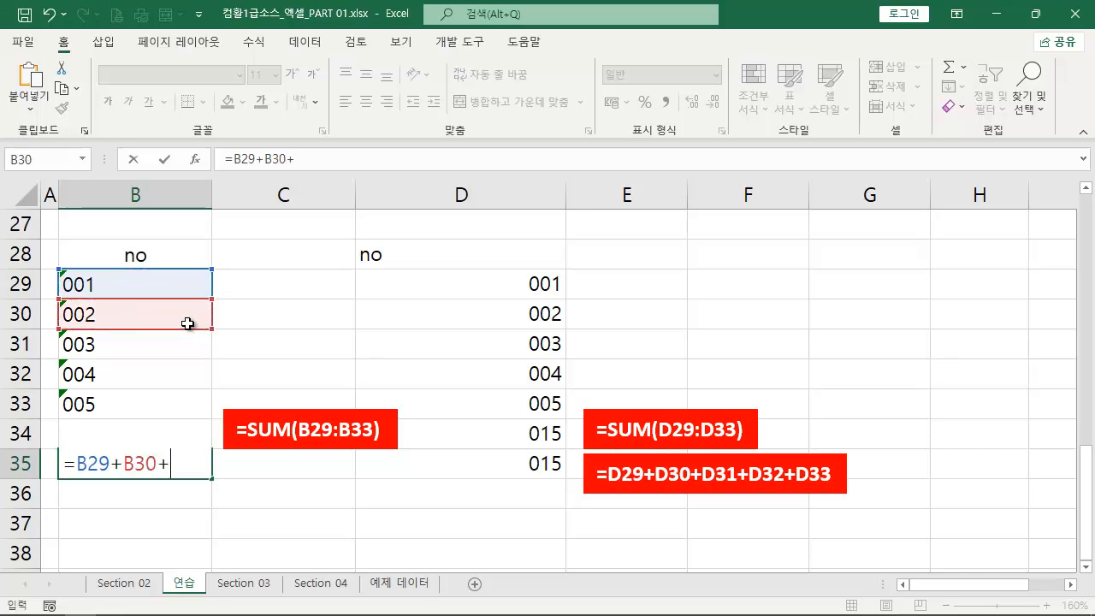
left_click(180, 348)
type("+")
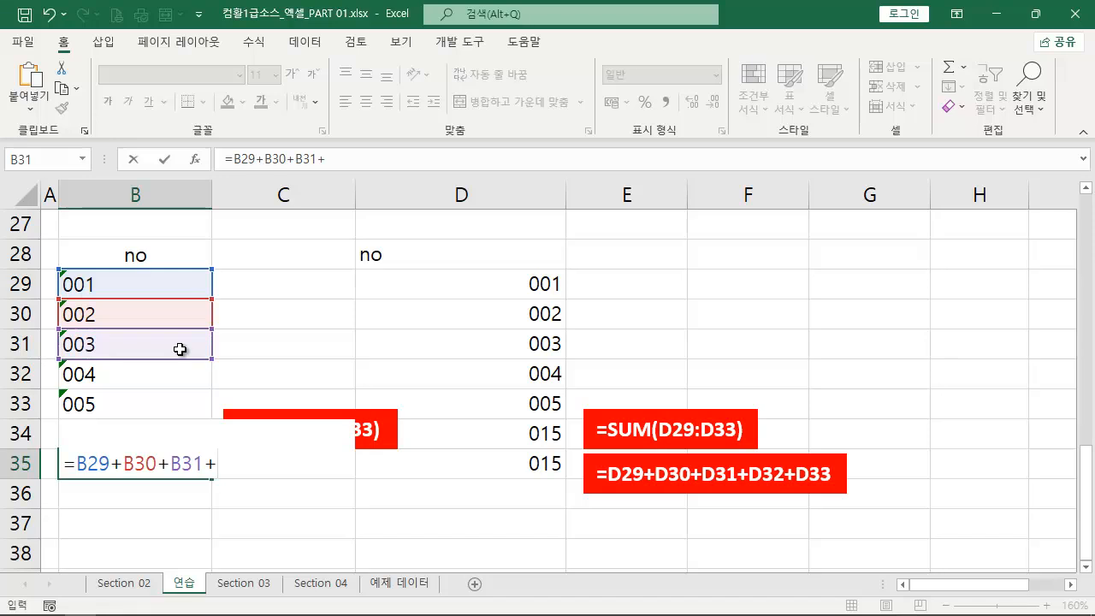
left_click(172, 375)
type("+")
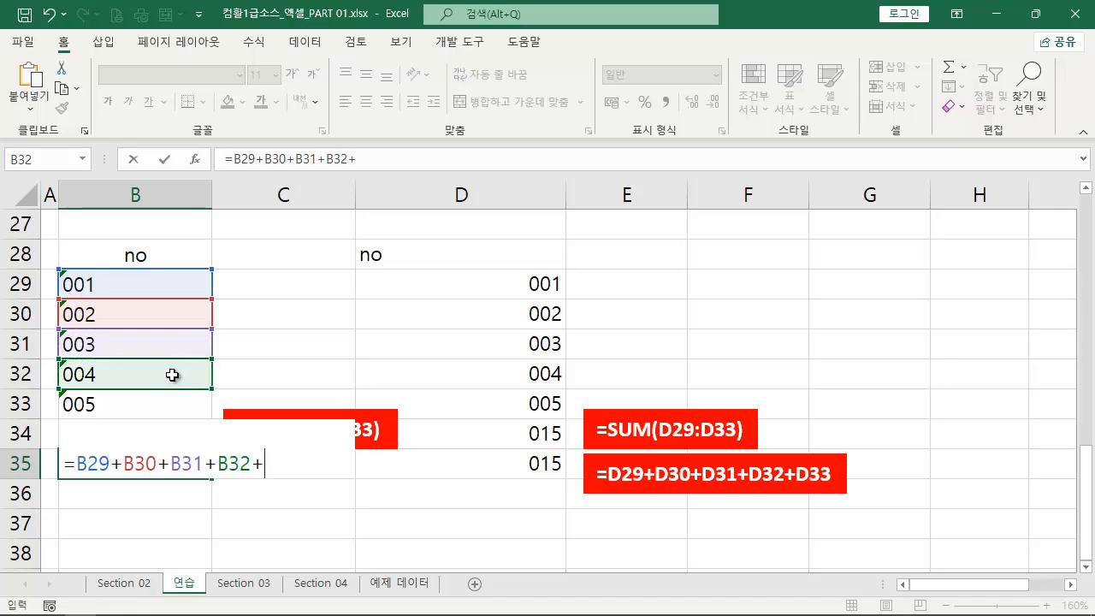
left_click(172, 410)
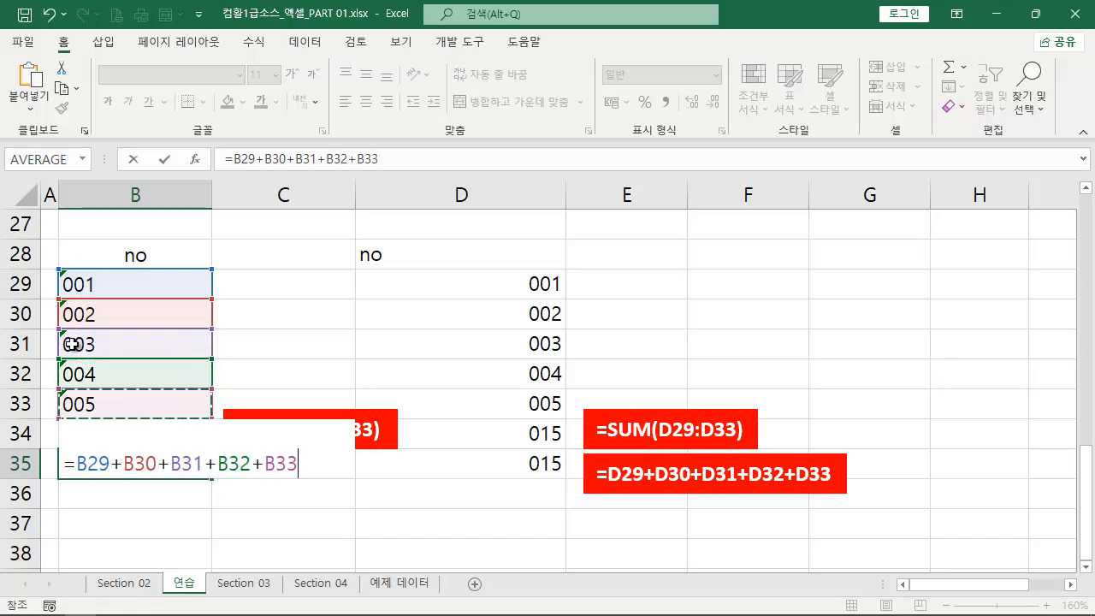
key("ctrl+2")
left_click_drag(112, 336, 166, 444)
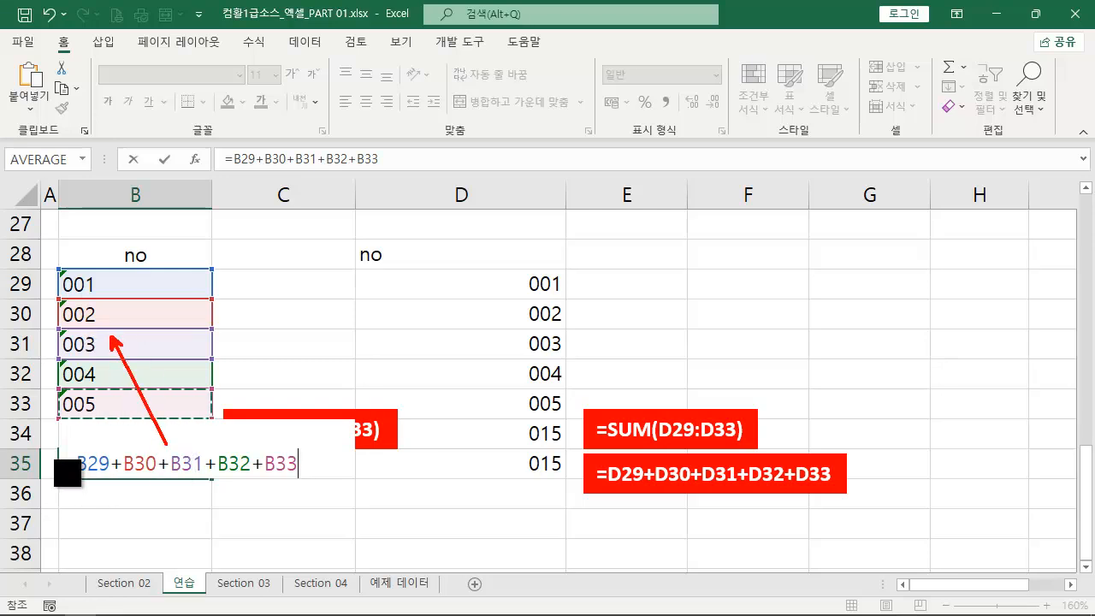
left_click_drag(44, 442, 317, 485)
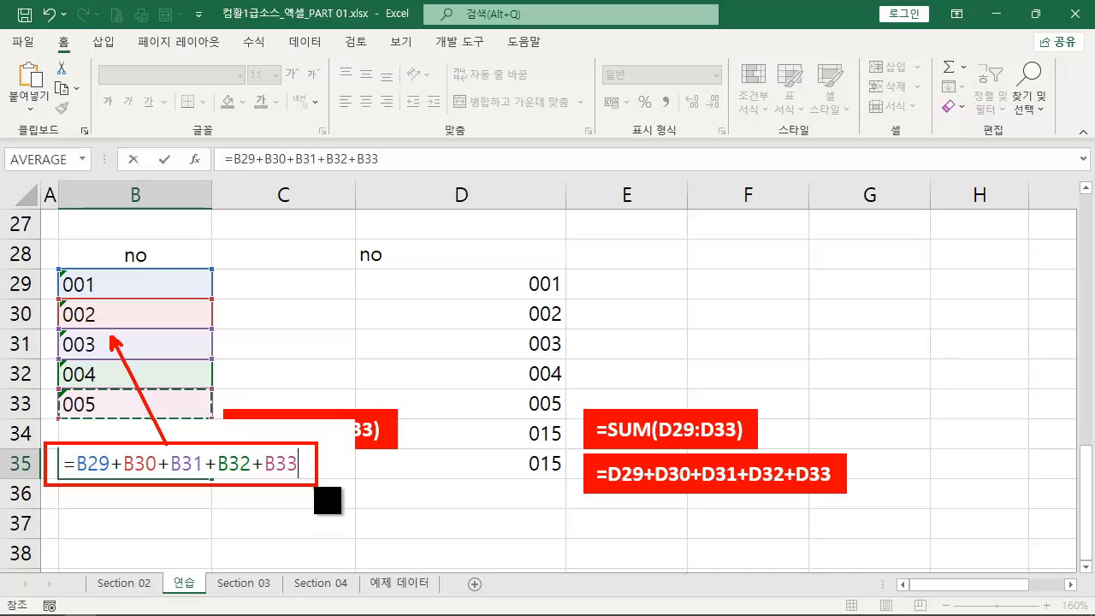
key("Escape")
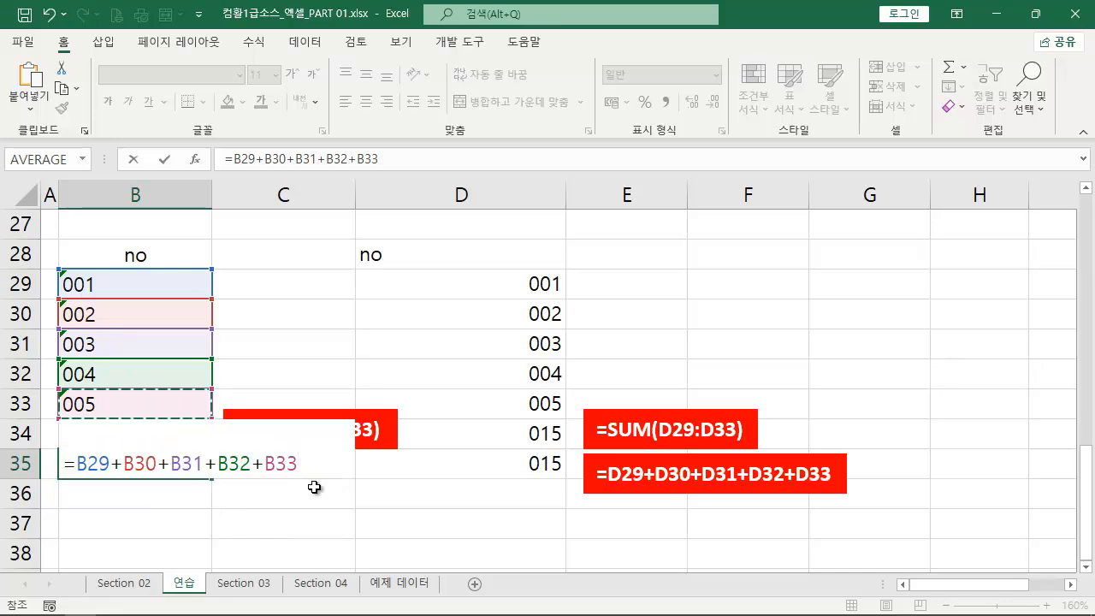
key("Return")
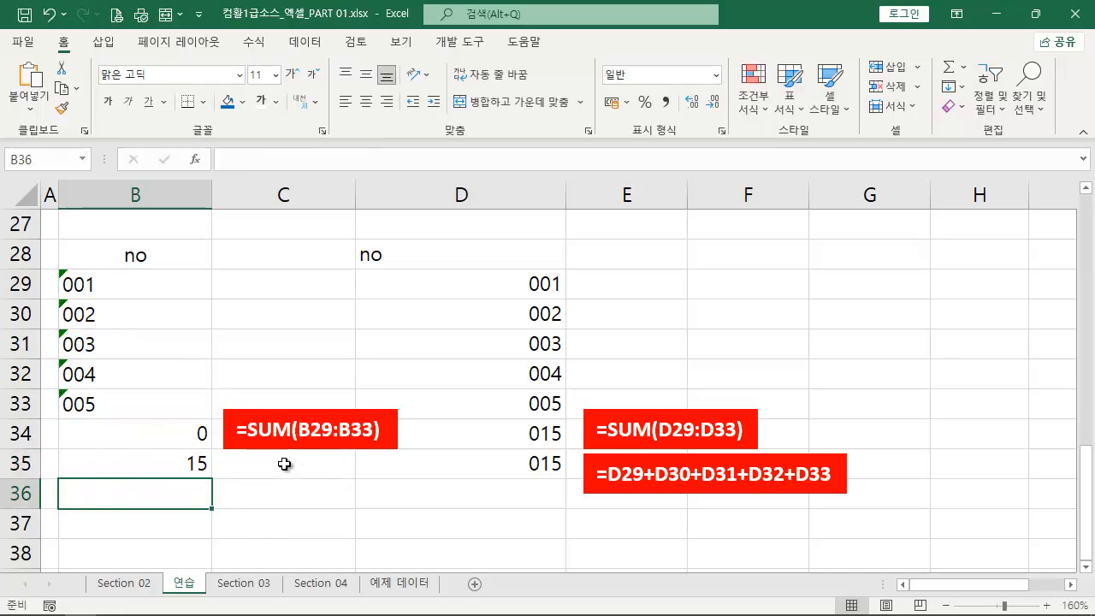
- Place a copy of the red text box beside B35 and replace its text with the copied formula =B29+B30+B31+B32+B33
left_click(191, 467)
left_click_drag(397, 160, 225, 159)
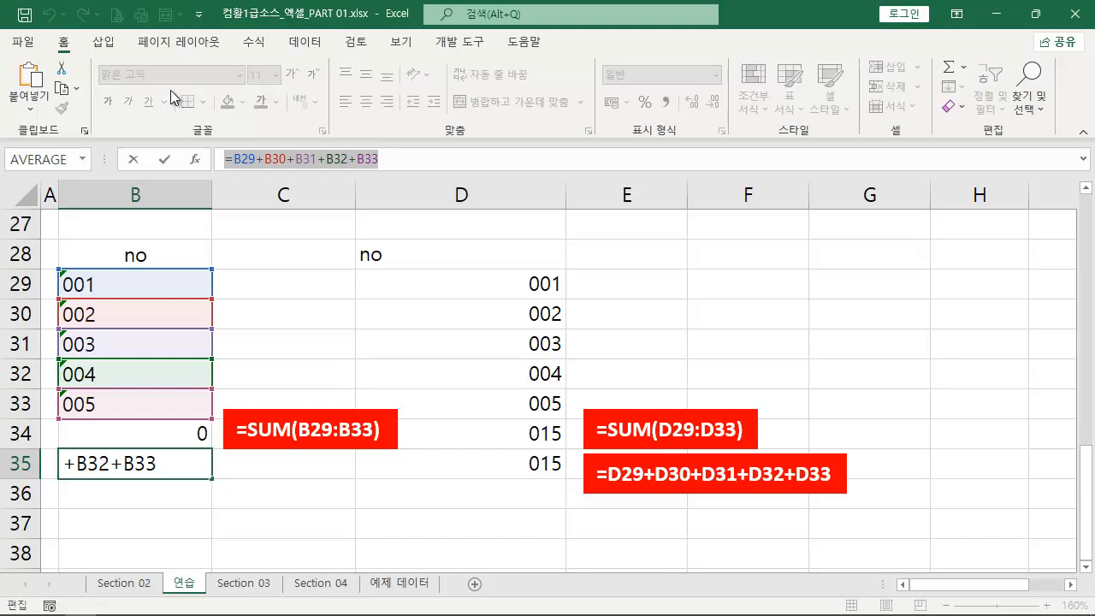
left_click(342, 416)
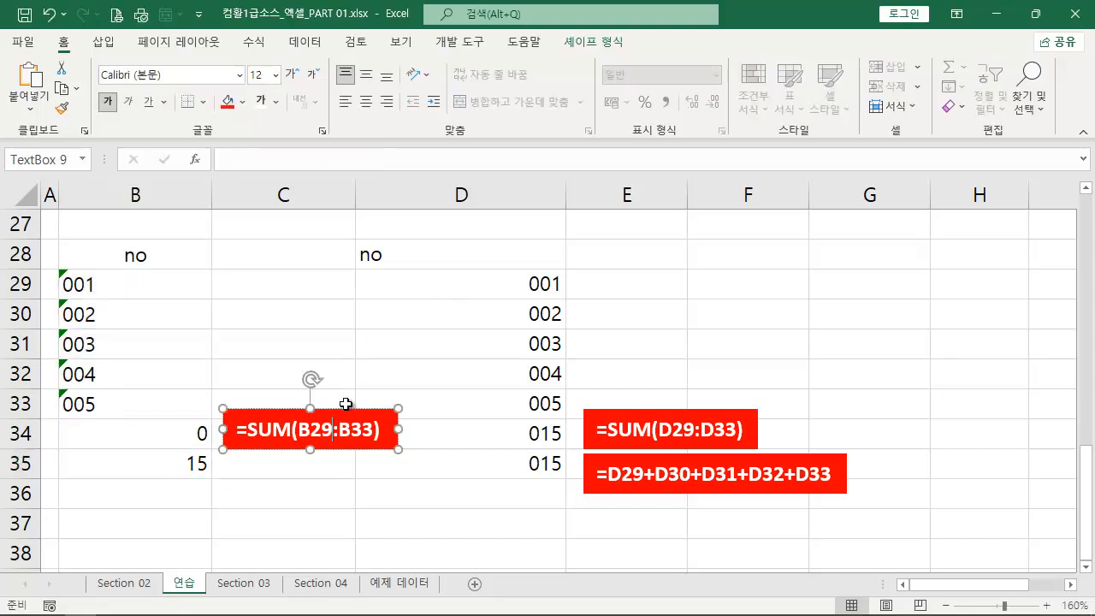
left_click_drag(347, 407, 21, 468, "ctrl")
key("ctrl+v")
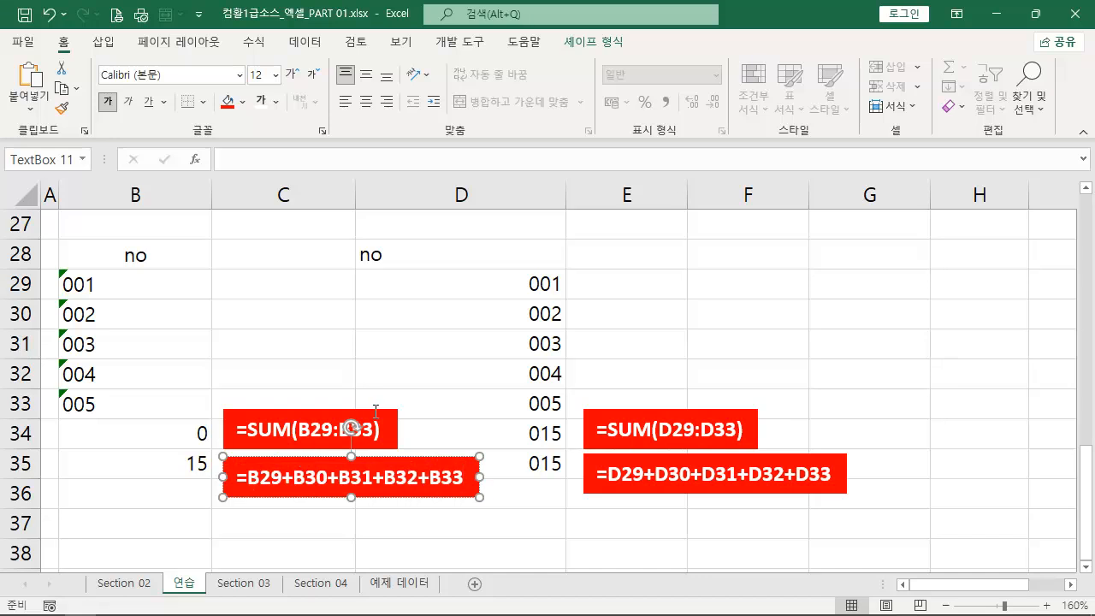
left_click(317, 346)
- Mark out the text entries in B29:B33 temporarily and inspect the plus operators in B35's formula without editing it
key("ctrl+2")
left_click_drag(56, 267, 133, 417, "ctrl")
key("Escape")
double_click(162, 463)
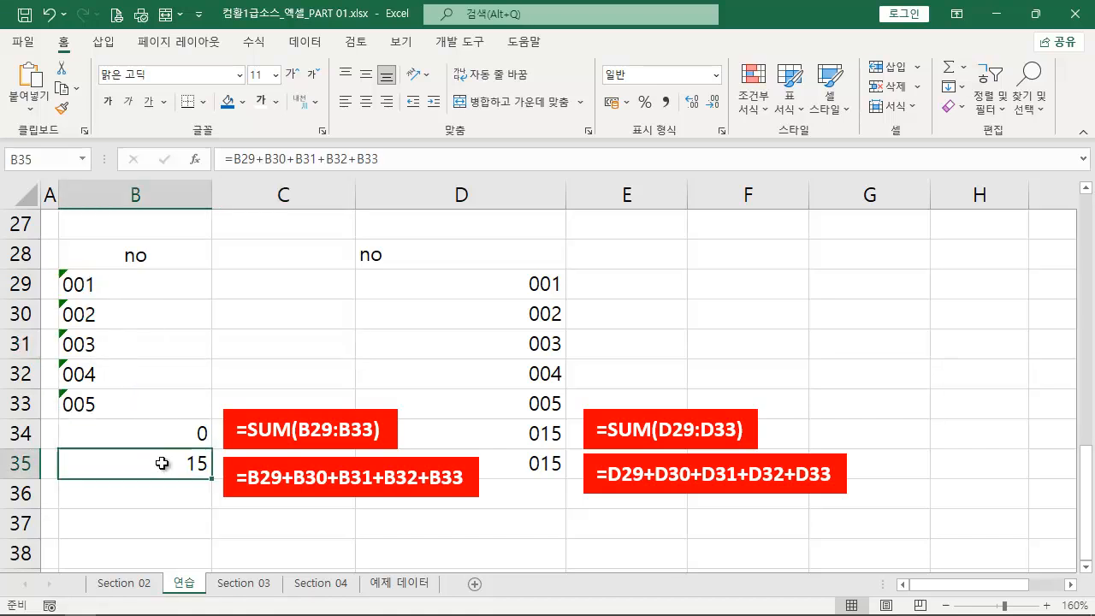
left_click_drag(111, 466, 147, 481)
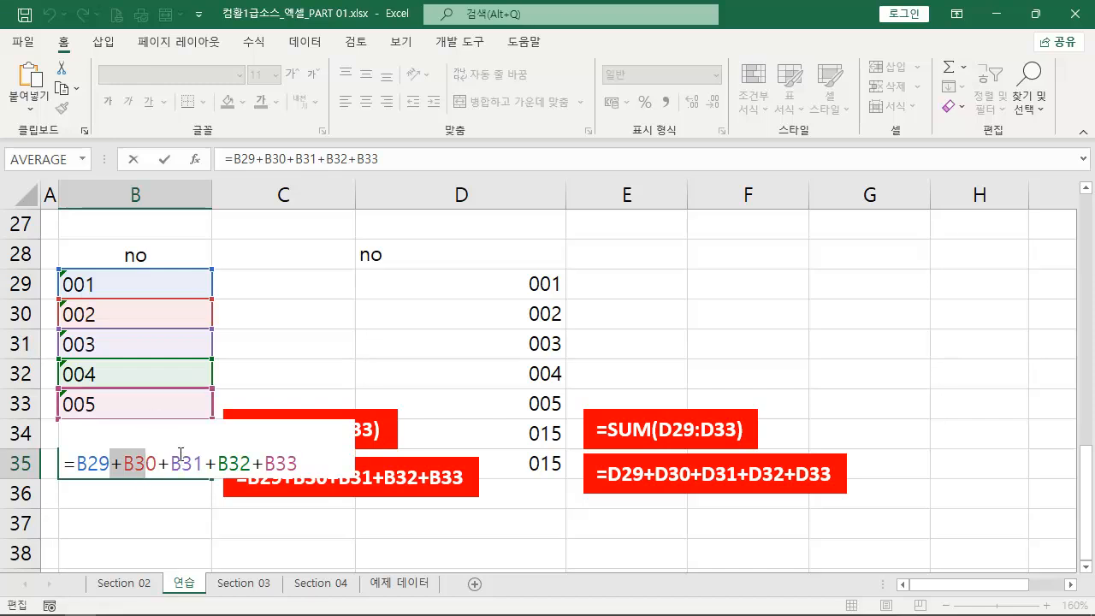
key("Escape")
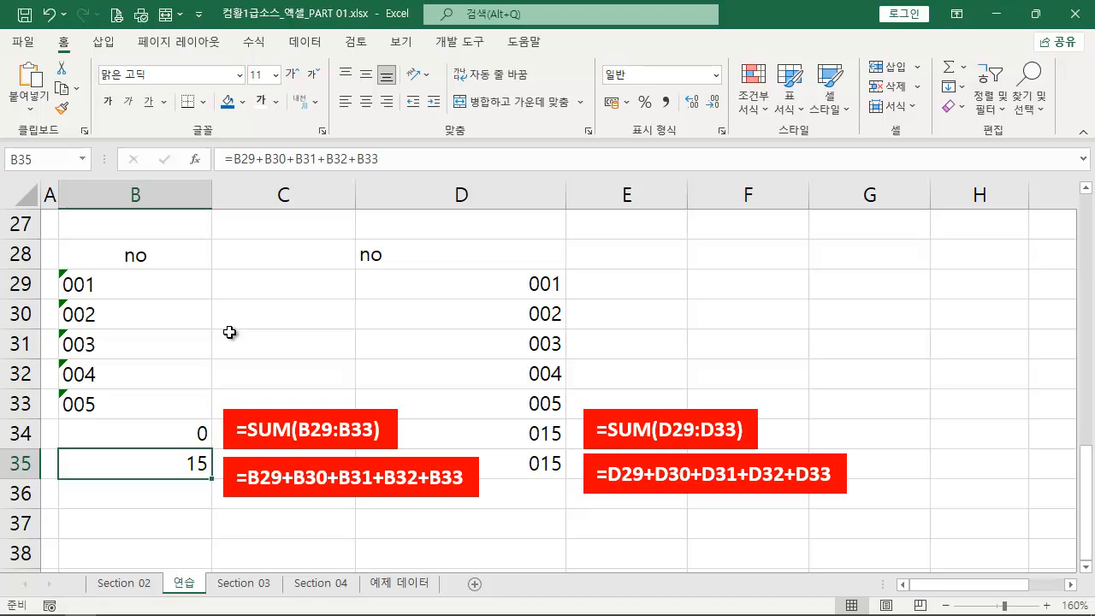
- Select all four red formula text boxes beside rows 34 and 35 and nudge them slightly downward together
left_click(330, 429)
left_click(350, 475, "shift")
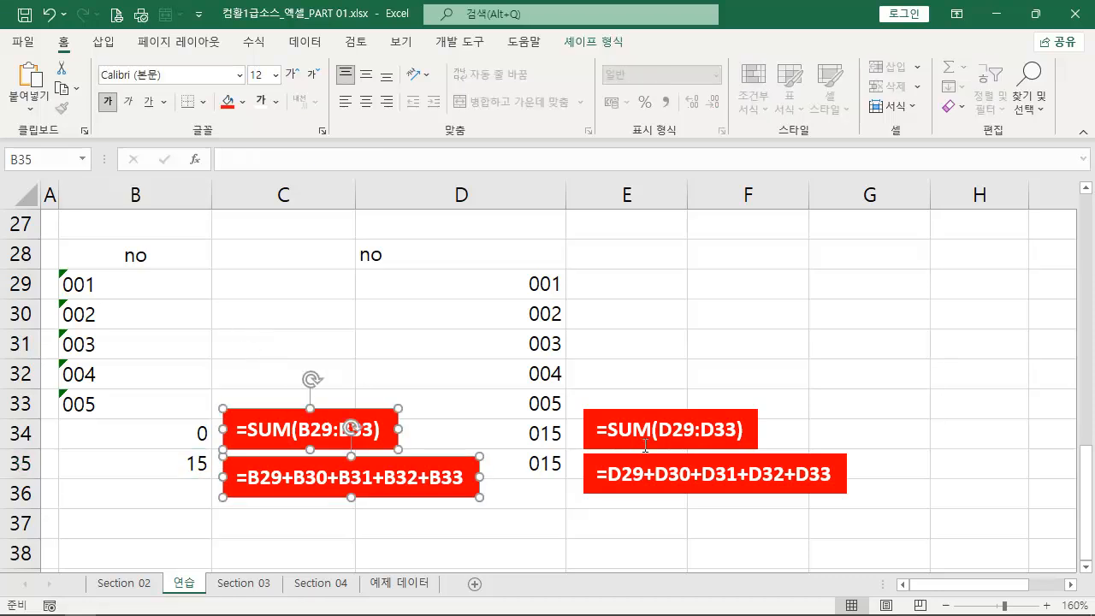
left_click(648, 433, "shift")
left_click(644, 466, "shift")
key("Down")
key("Down")
key("Down")
key("Down")
key("Down")
key("Down")
key("Down")
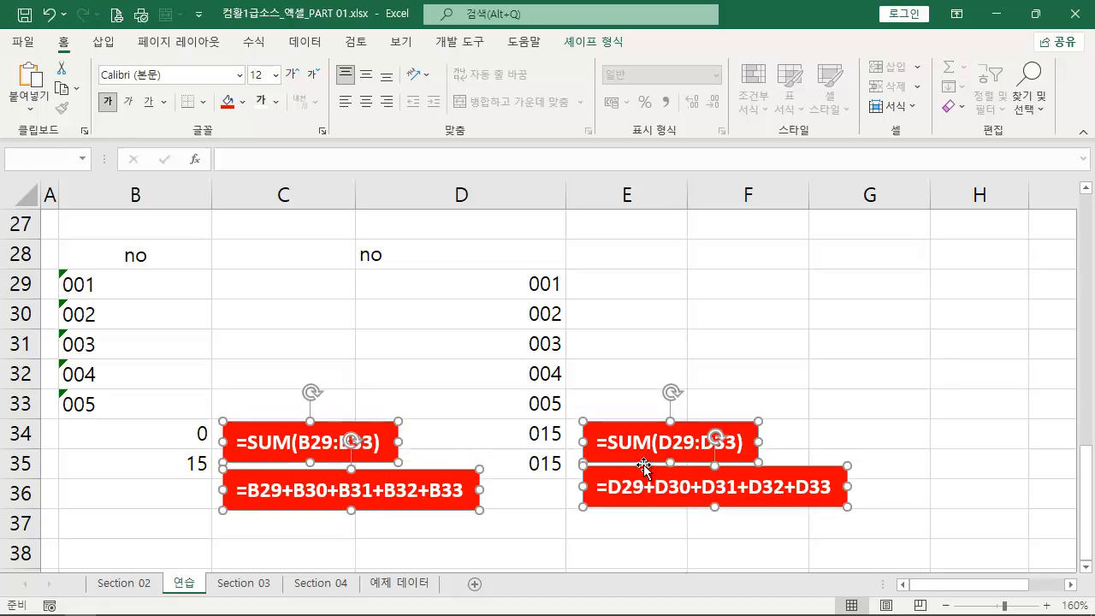
- Outline the text entries in B29:B33 with a temporary rectangle and clear the markup
left_click(155, 282)
key("ctrl+2")
mouse_move(55, 268)
left_mouse_down()
mouse_move(135, 455)
mouse_move(144, 424)
left_mouse_up()
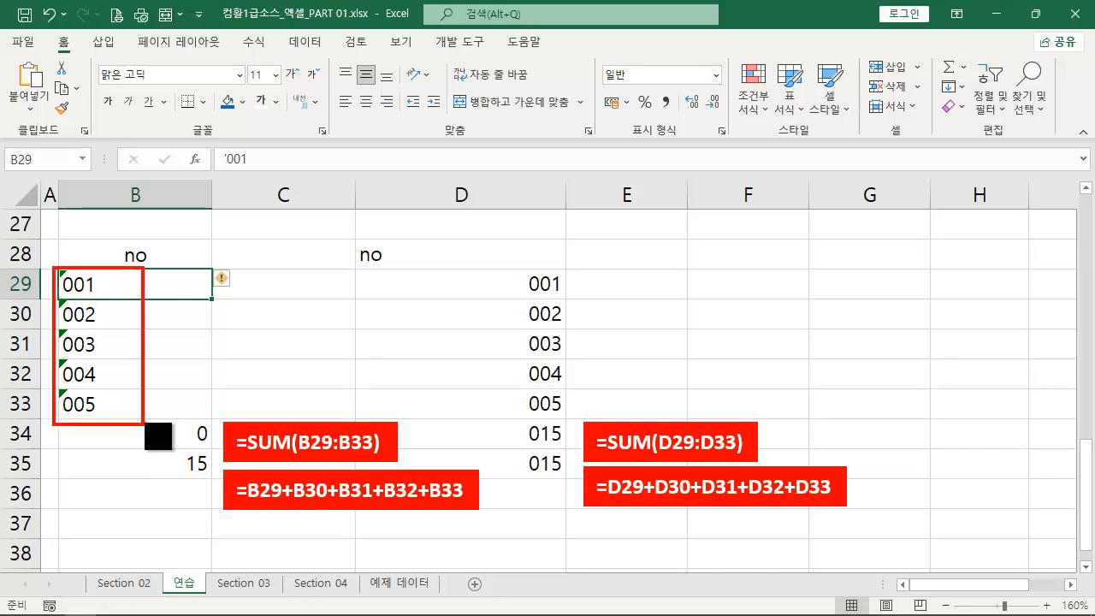
key("Escape")
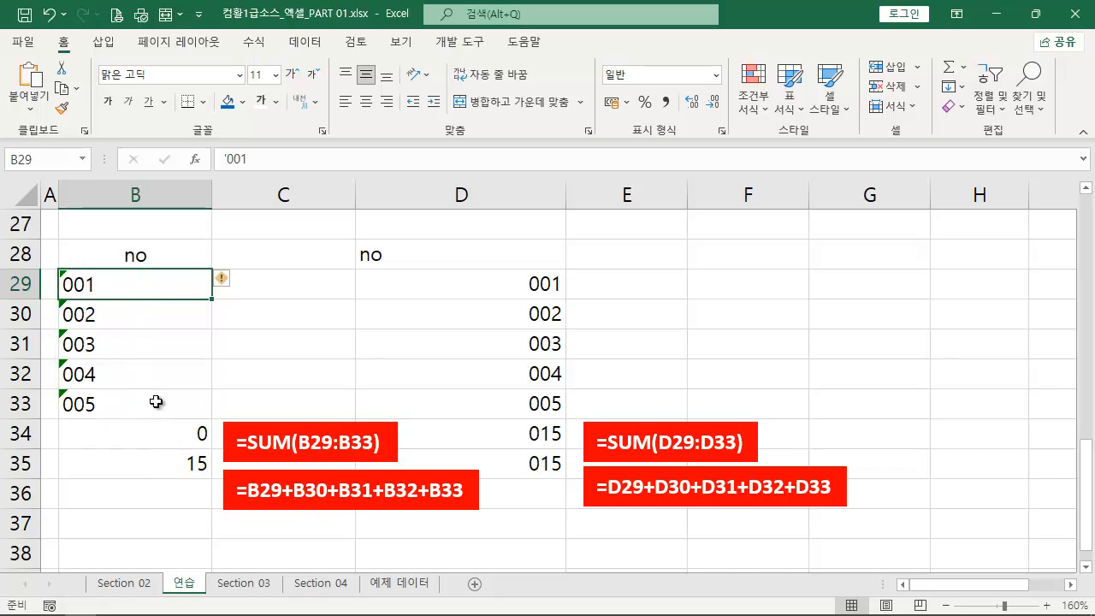
- Try converting the text entries with =B29*1 in C29 filled down to C33, and delete those formulas
left_click(265, 289)
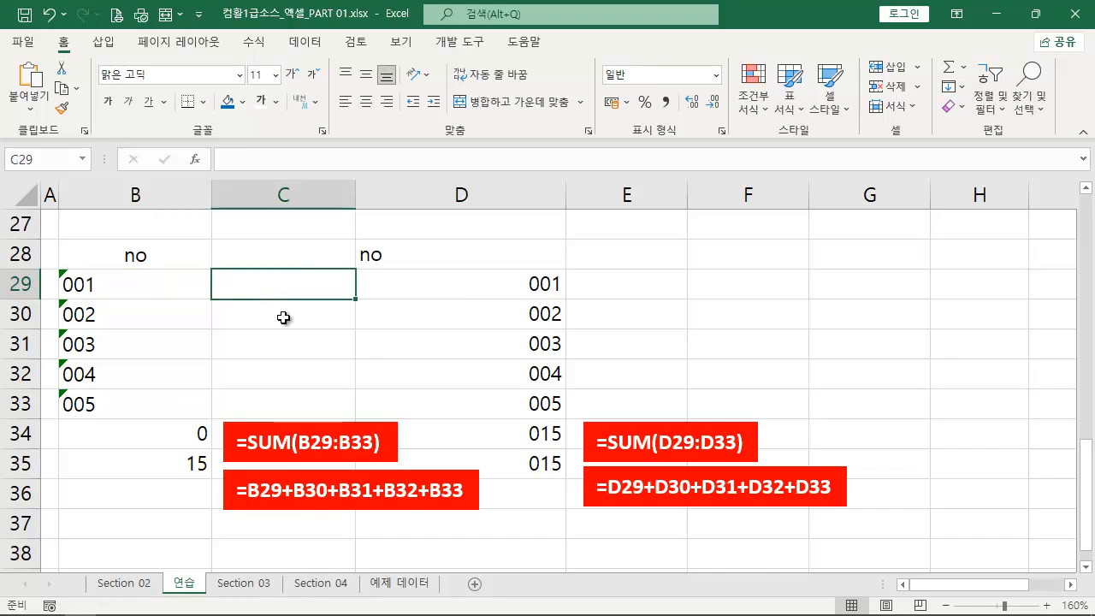
type("=")
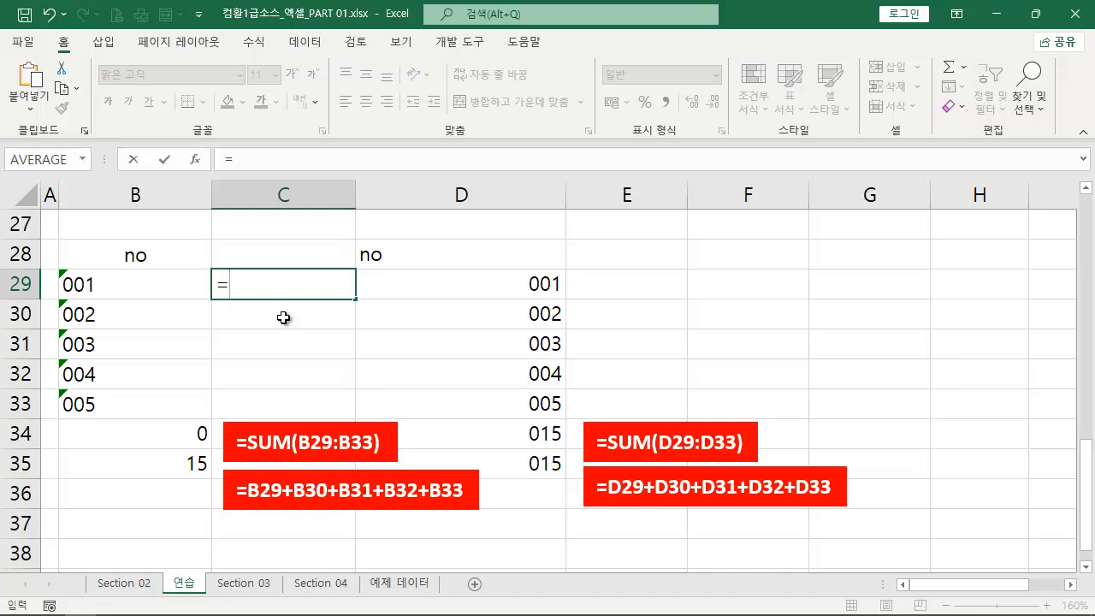
key("Left")
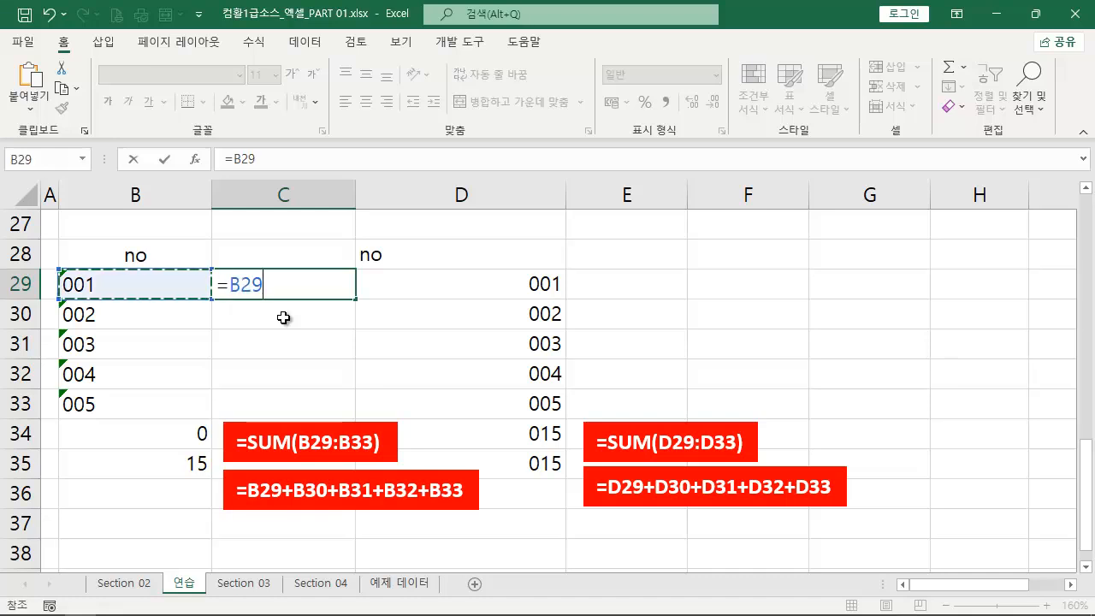
type("*1")
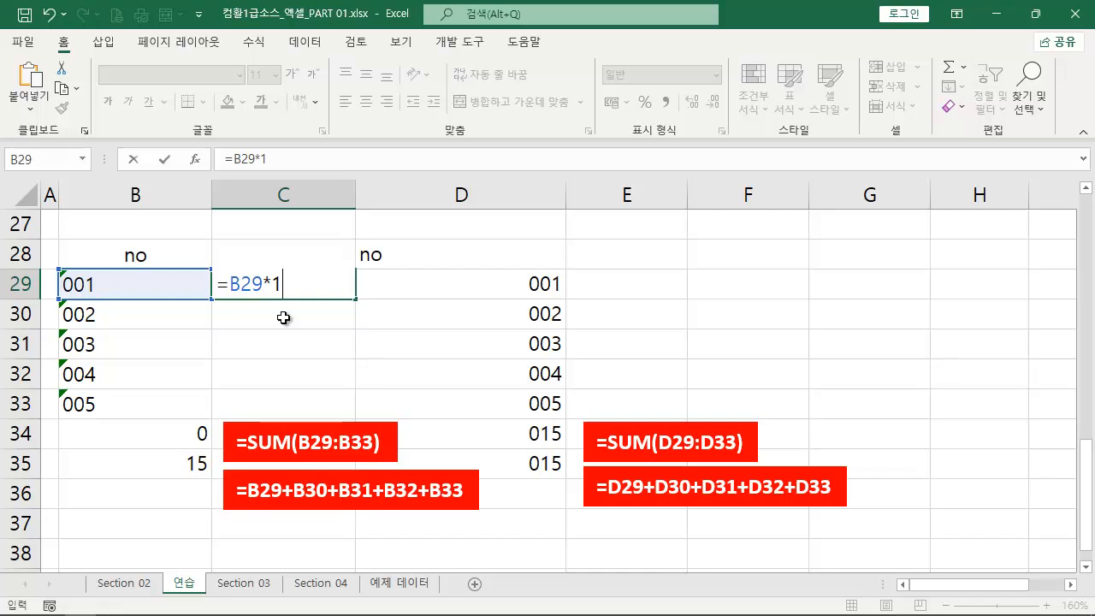
key("Return")
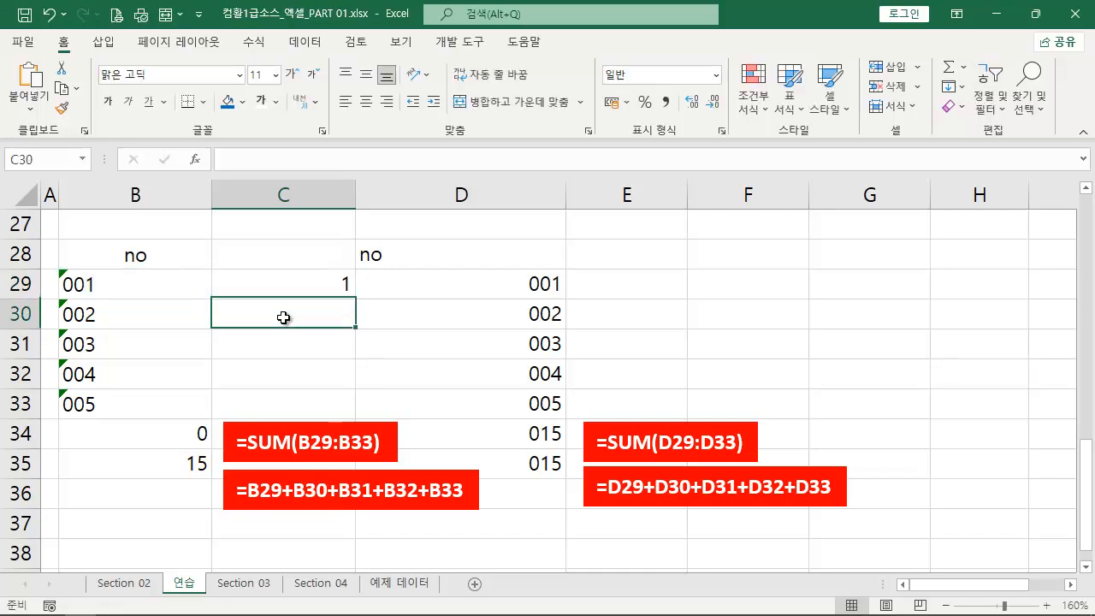
left_click(303, 284)
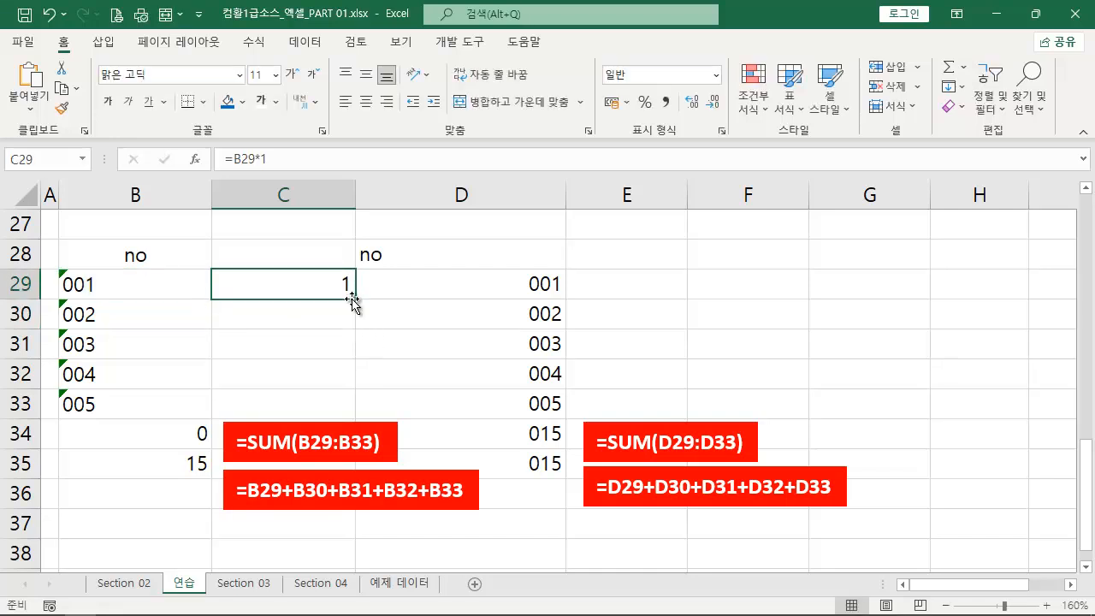
left_click_drag(356, 299, 352, 419)
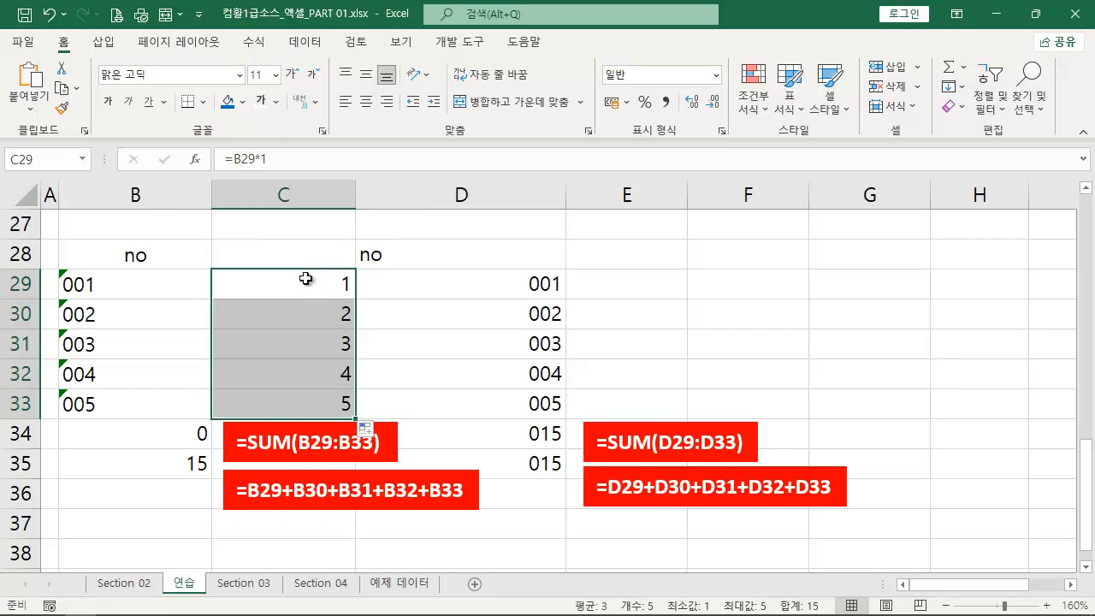
key("Delete")
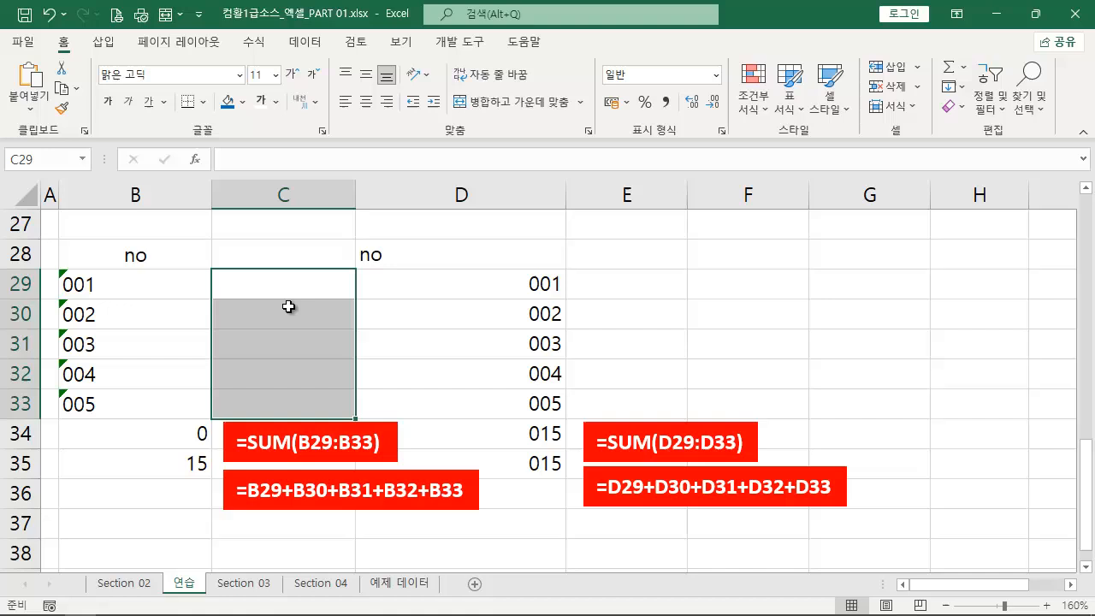
- Enter 1 in C27 and set the cell's format to Number (숫자)
left_click(288, 232)
type("1")
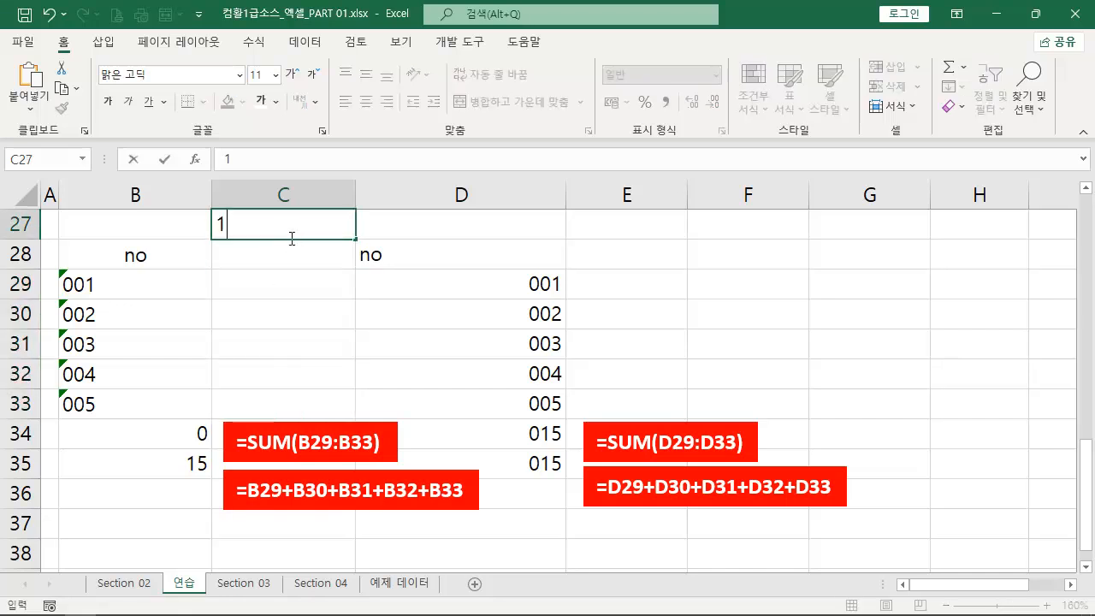
left_click(288, 284)
left_click(300, 226)
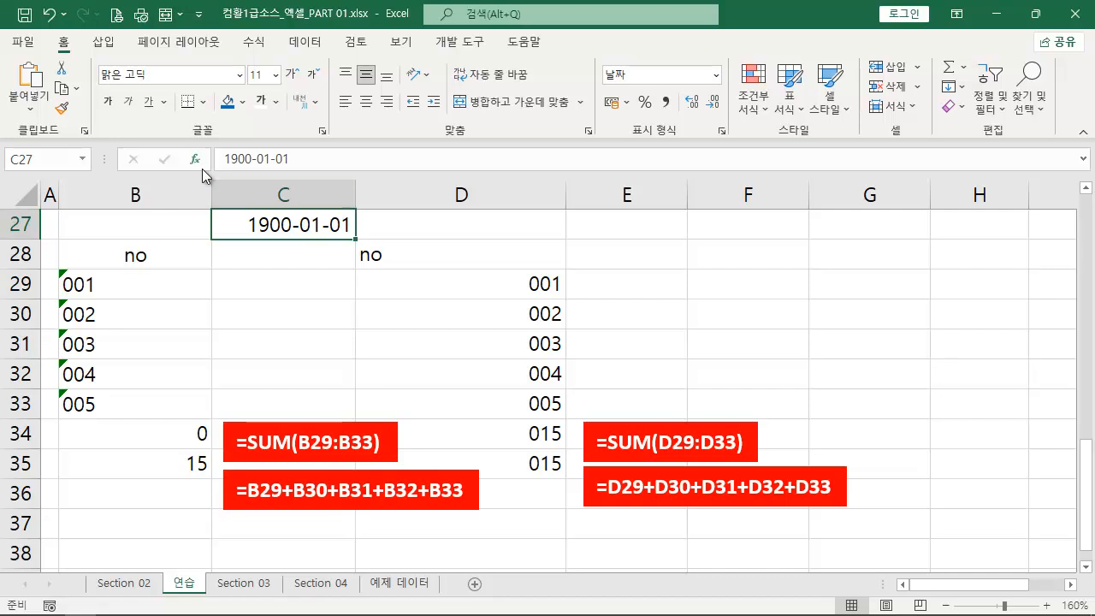
left_click_drag(600, 77, 353, 222)
left_click(716, 75)
left_click(658, 147)
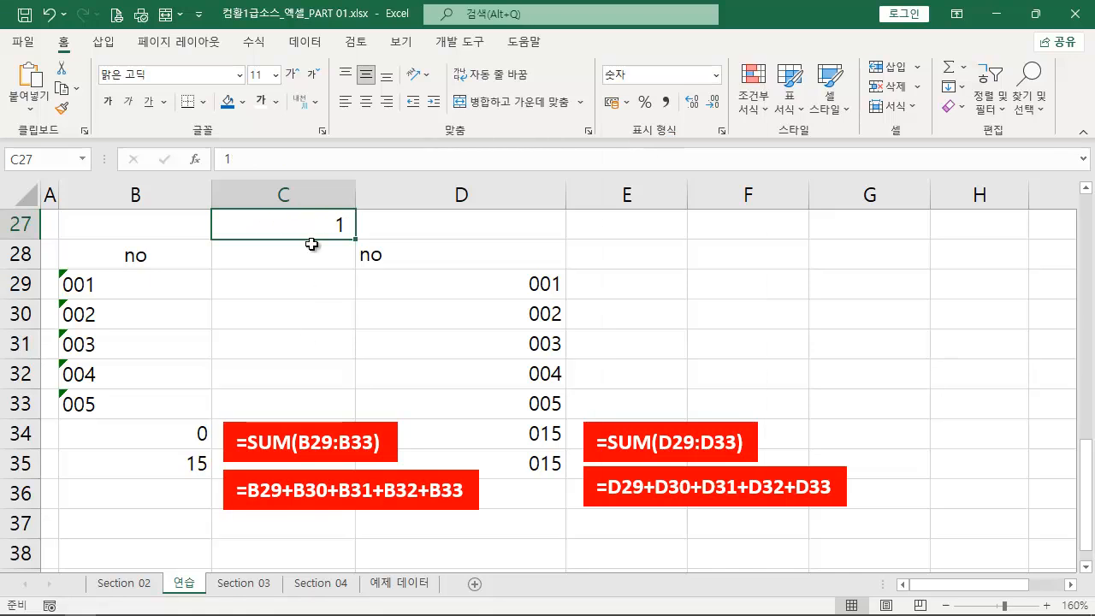
- Convert the text entries in B29:B33 to numbers by pasting C27 over them with the Multiply (곱하기) paste-special operation
key("ctrl+c")
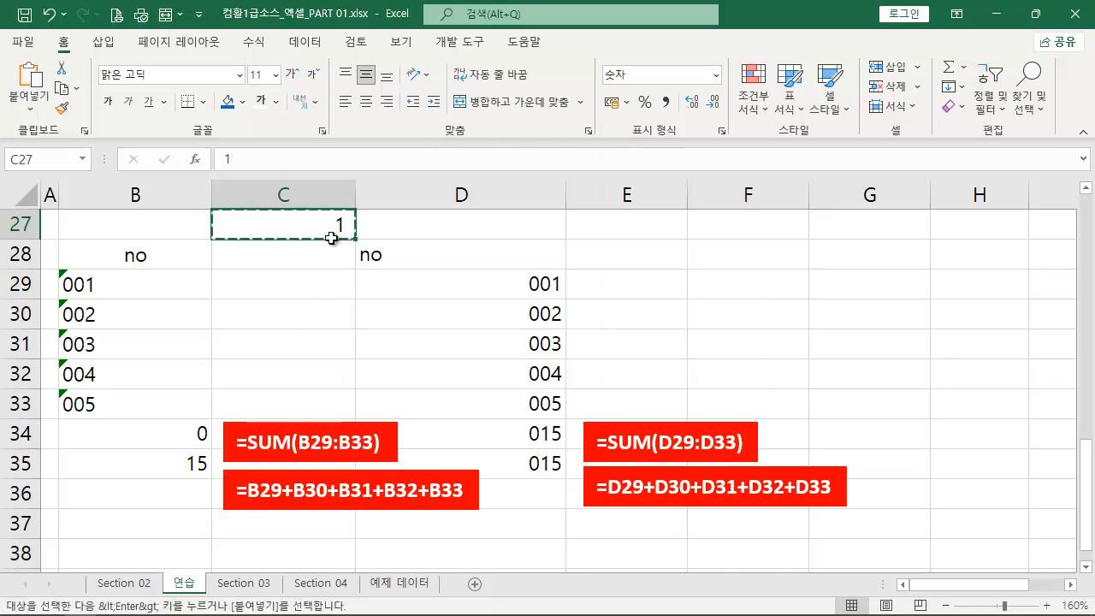
left_click_drag(117, 288, 119, 405)
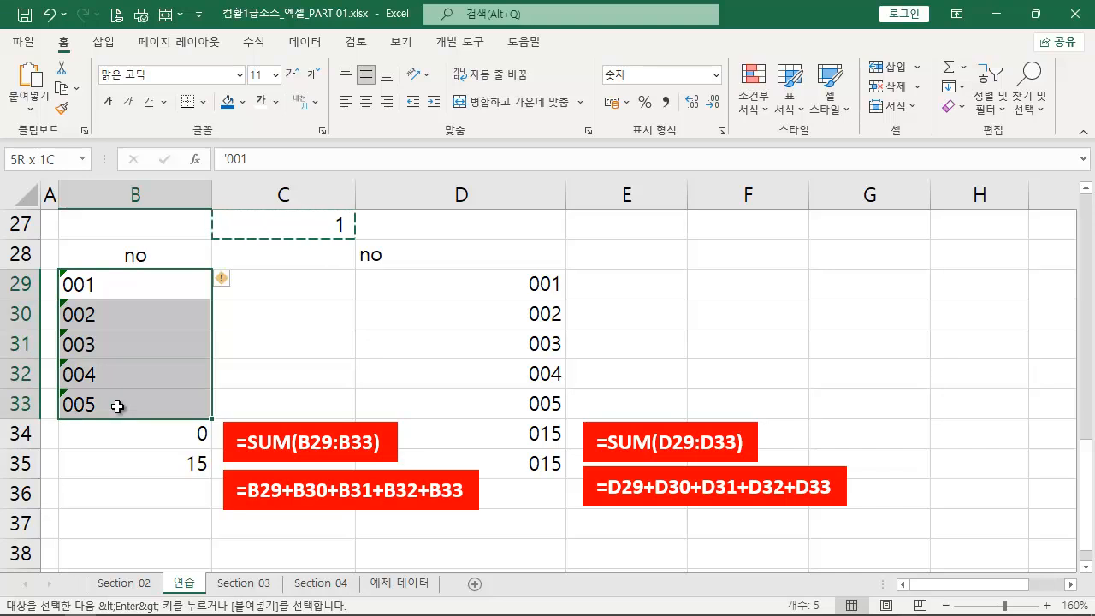
right_click(142, 374)
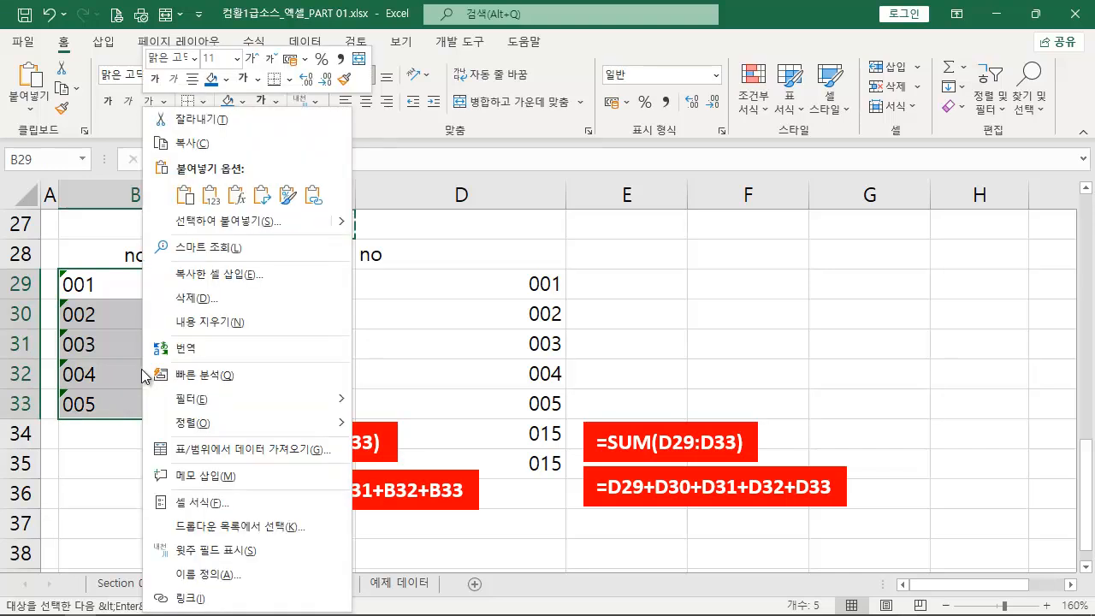
left_click(265, 220)
left_click_drag(213, 53, 465, 221)
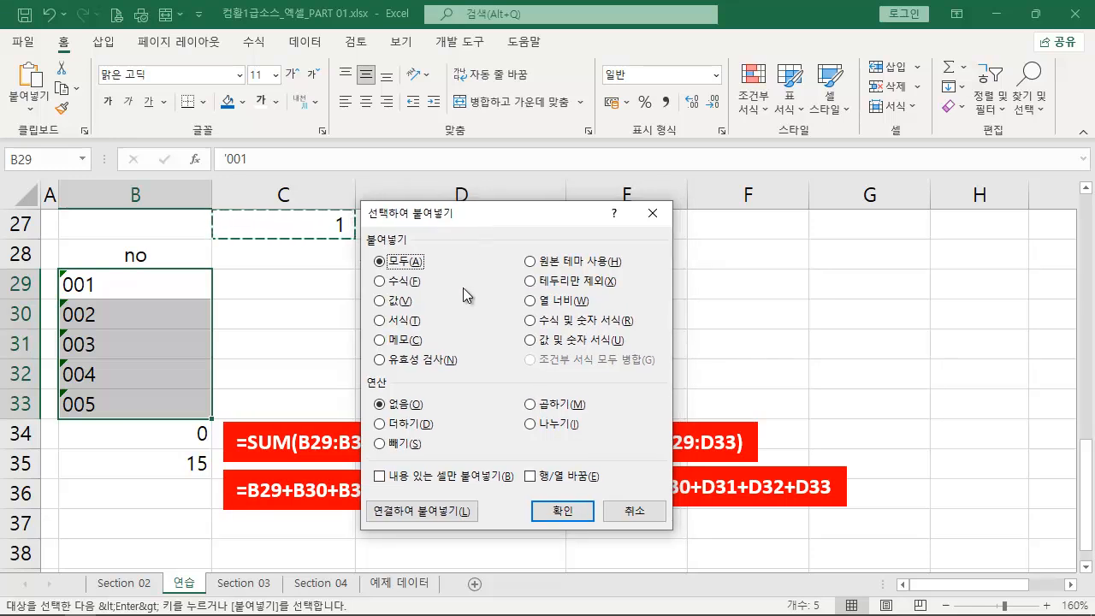
mouse_move(360, 366)
left_mouse_down()
mouse_move(650, 453)
mouse_move(617, 458)
left_mouse_up()
mouse_move(520, 393)
left_mouse_down()
mouse_move(532, 408)
mouse_move(548, 377)
left_mouse_up()
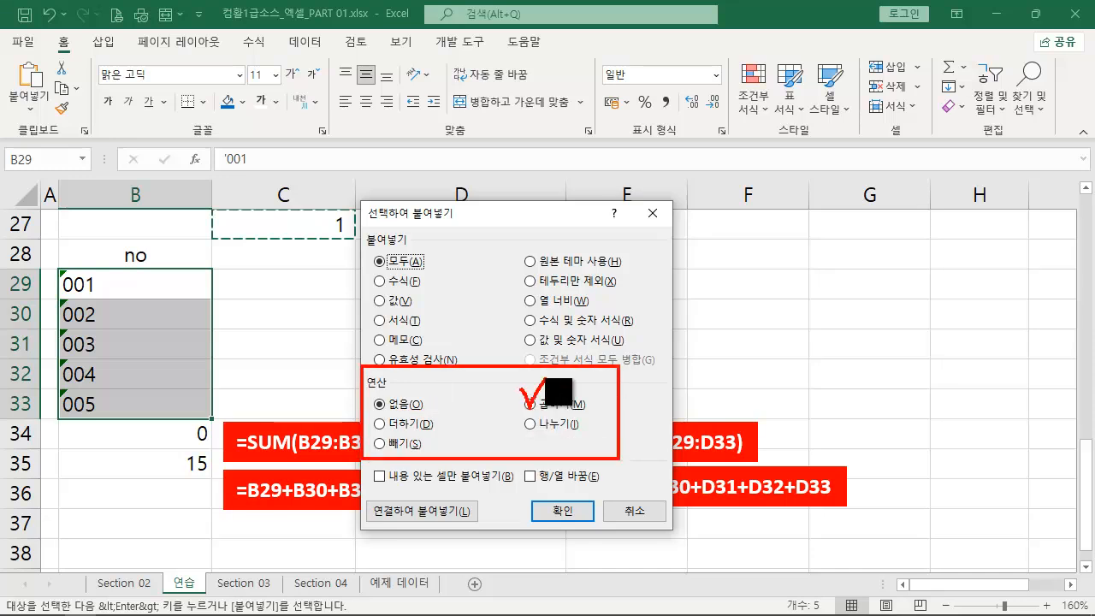
key("Escape")
left_click(530, 405)
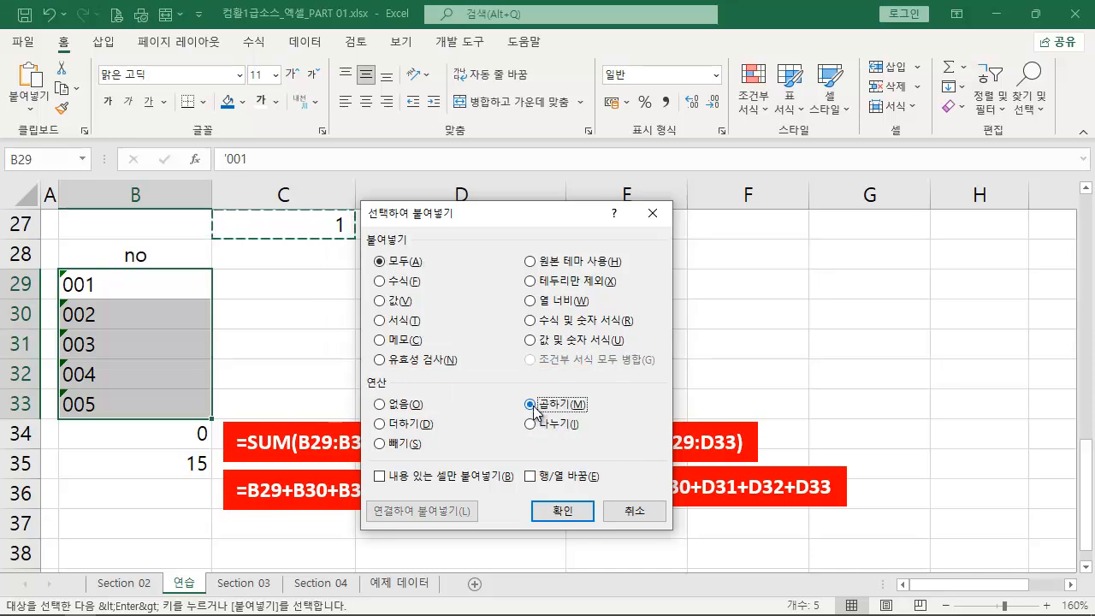
left_click(560, 511)
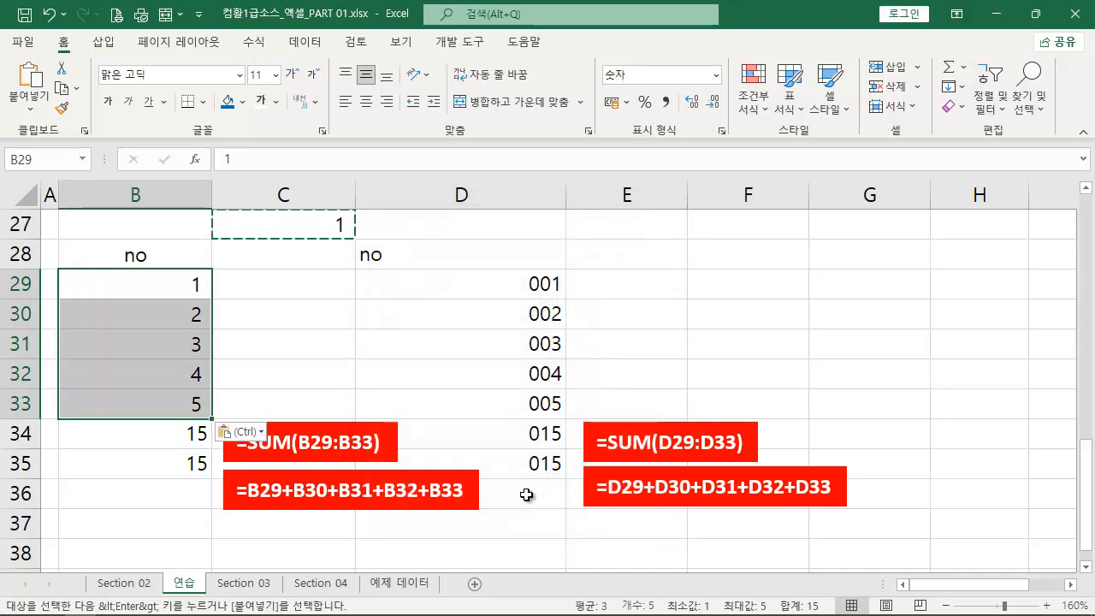
- Trace the multiplication with temporary arrows between C27 and cells B29:B32, clear them, and end the copy mode
key("ctrl+2")
mouse_move(205, 286)
left_mouse_down()
mouse_move(233, 258)
mouse_move(334, 226)
left_mouse_up()
left_click_drag(213, 318, 336, 242)
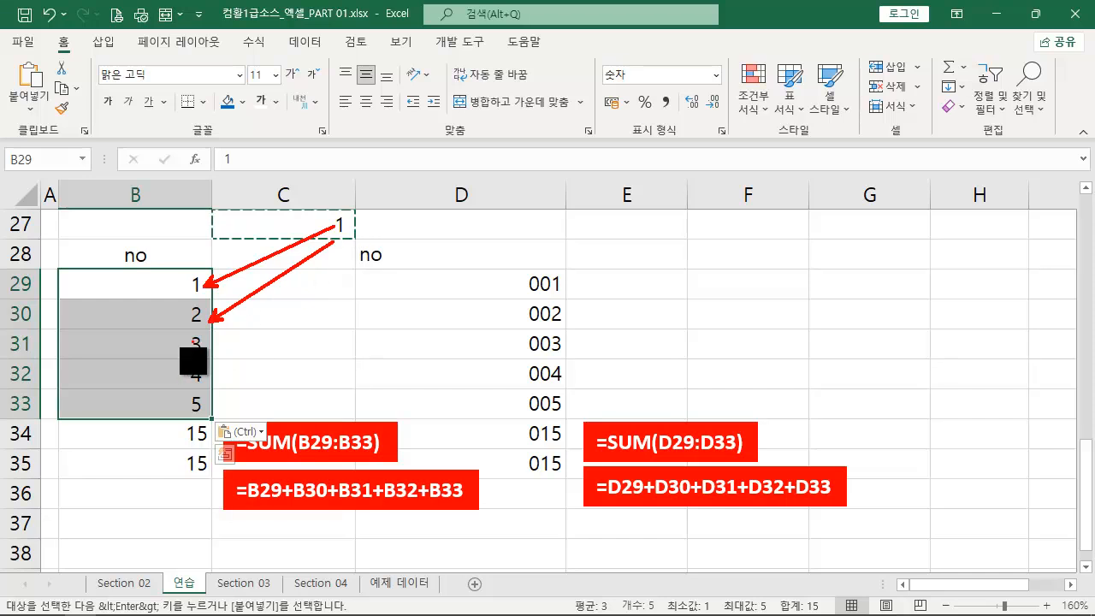
left_click_drag(212, 346, 335, 246)
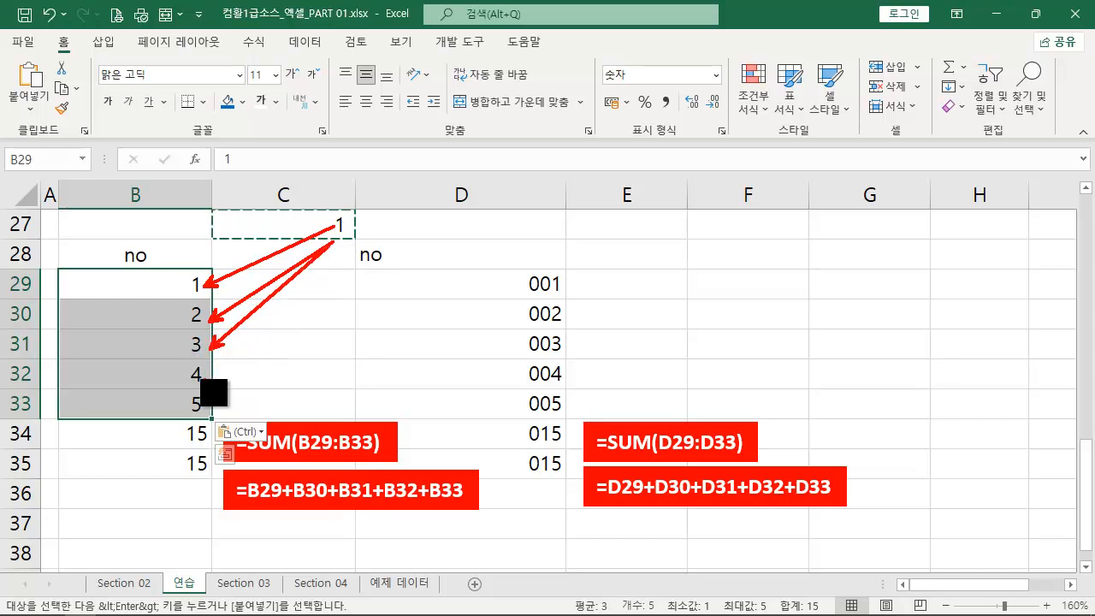
left_click_drag(210, 377, 335, 246)
key("Escape")
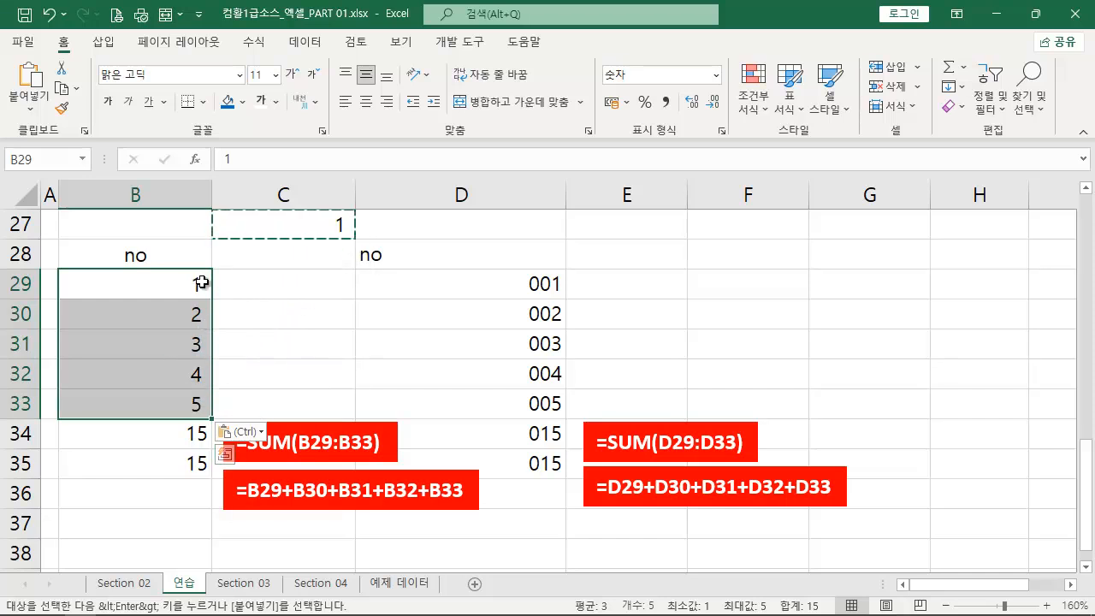
left_click_drag(187, 283, 176, 408)
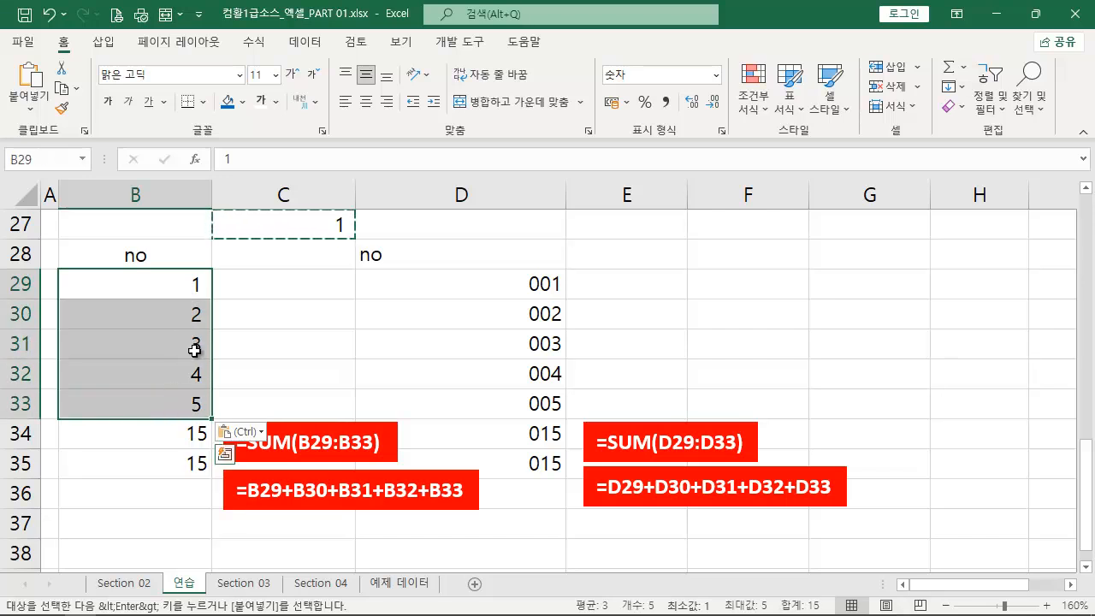
key("Escape")
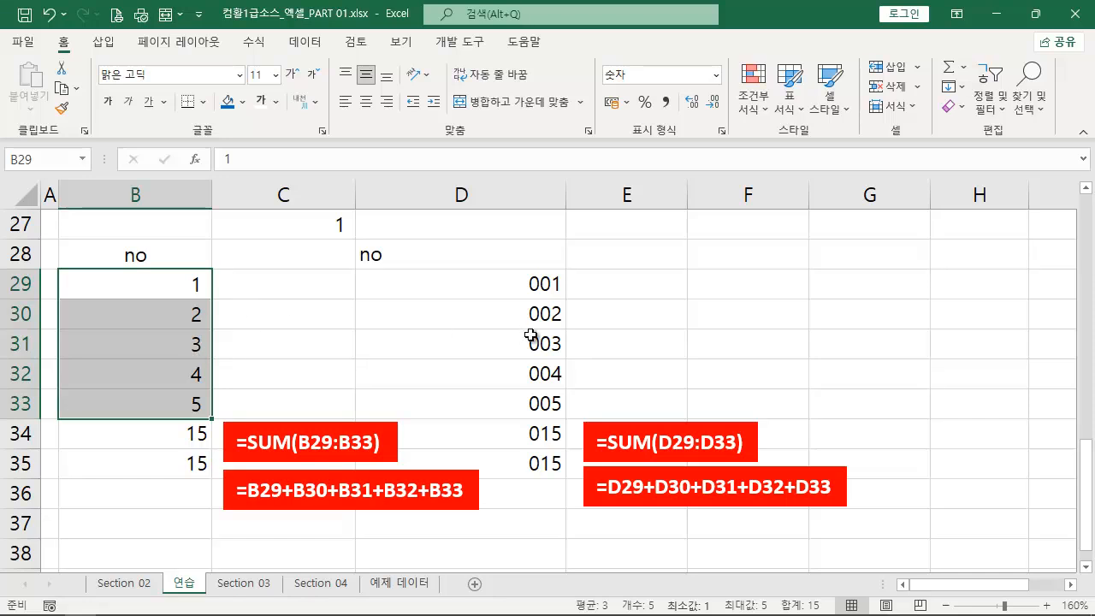
left_click(758, 322)
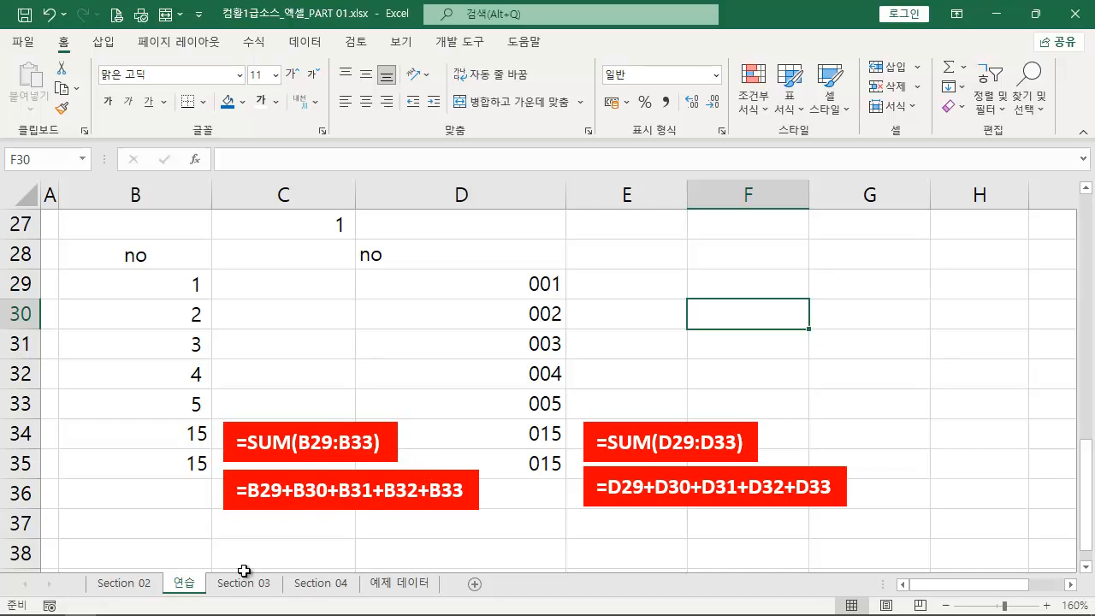
- Switch to the Section 02 sheet and mark out the apostrophe topic in row 10 temporarily
left_click(138, 590)
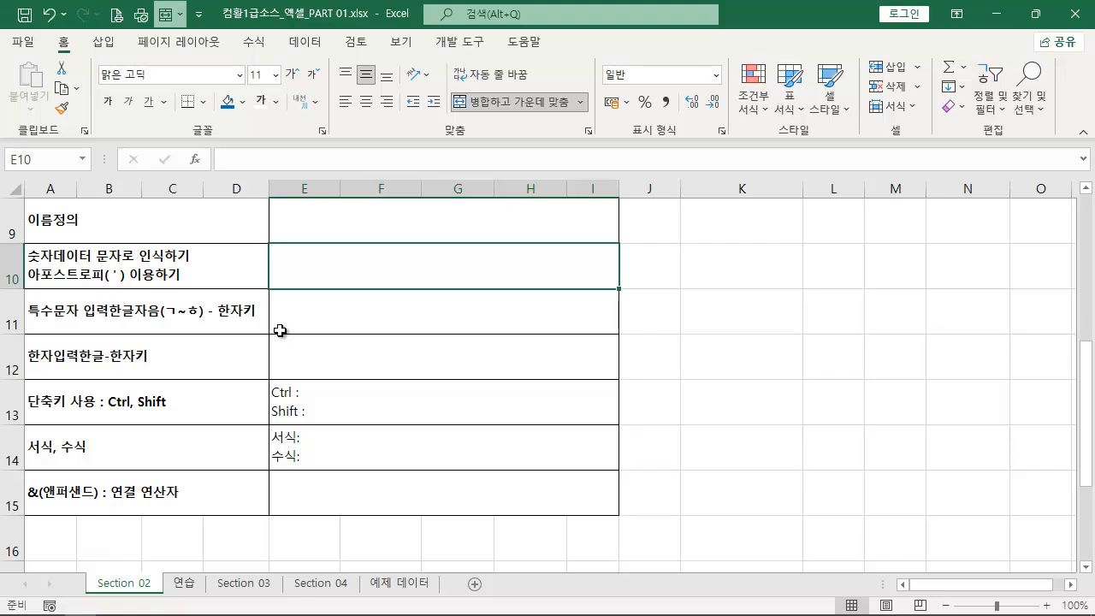
left_click_drag(29, 248, 264, 290)
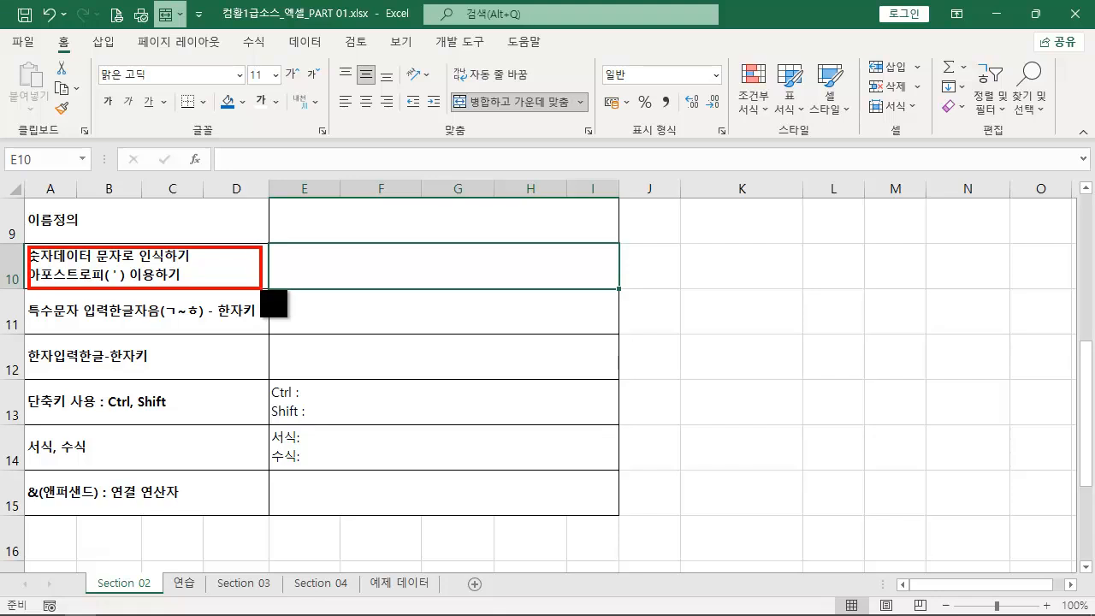
left_click(401, 318)
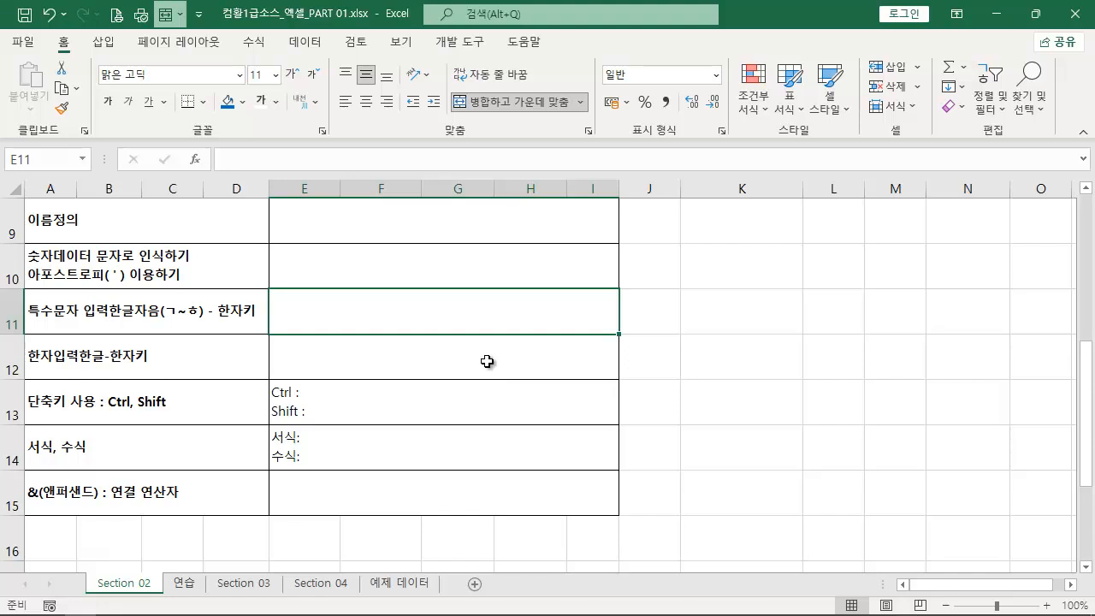
type("a")
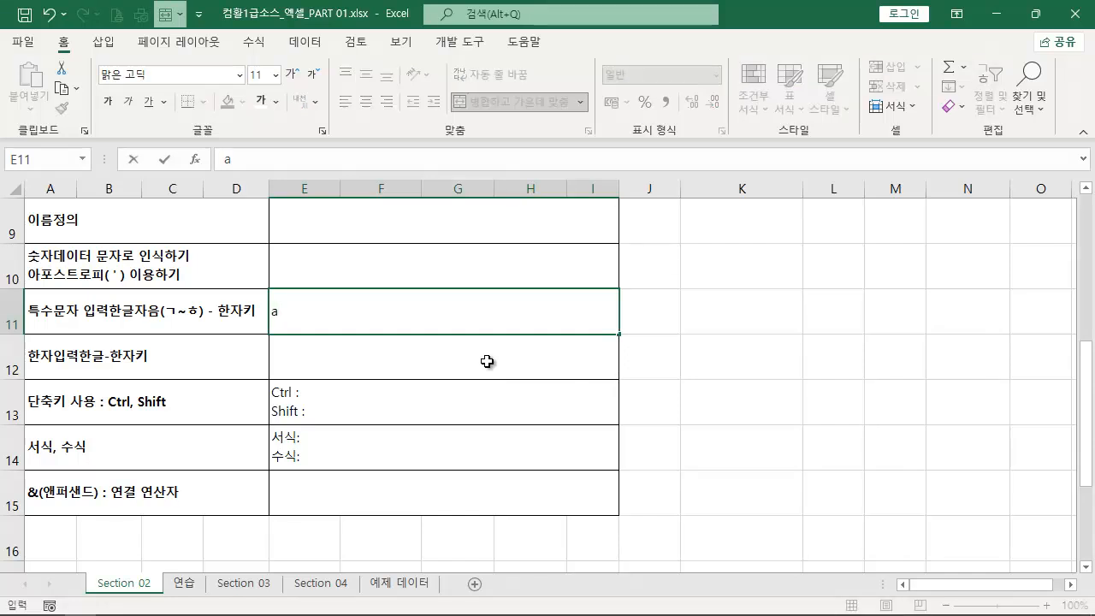
key("Escape")
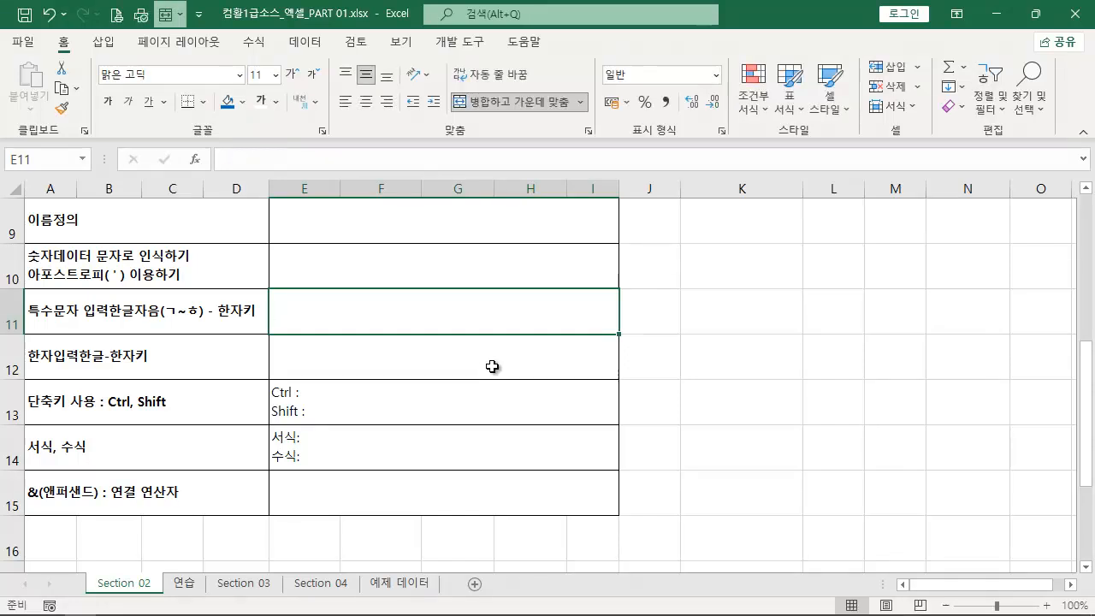
- Look through the Symbol (기호) dialog for E11, close it without inserting anything, and return to E11
left_click(103, 41)
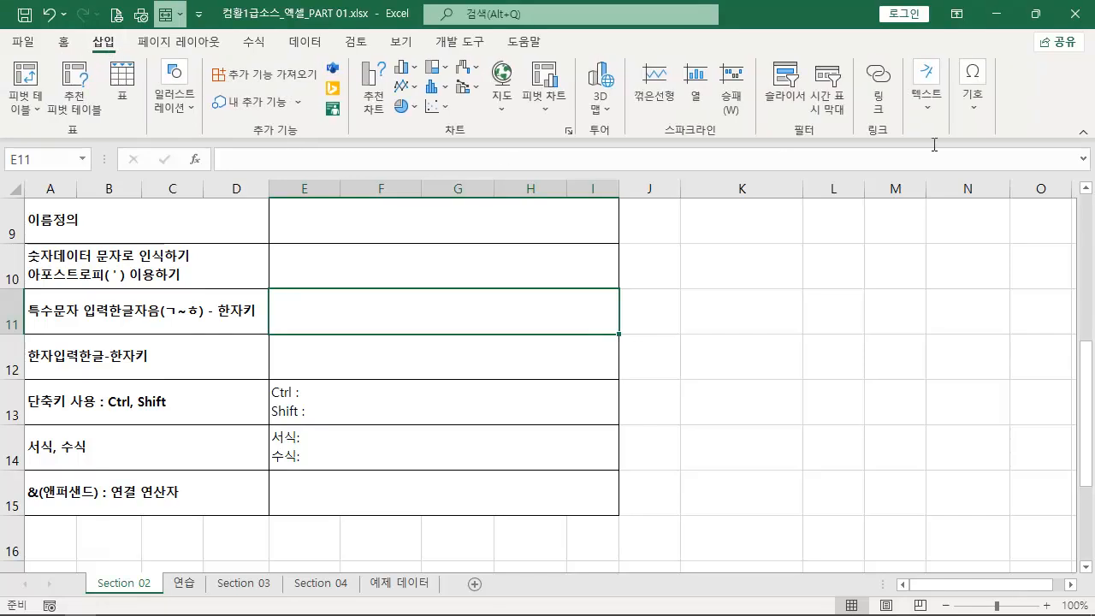
left_click(972, 86)
left_click(1009, 162)
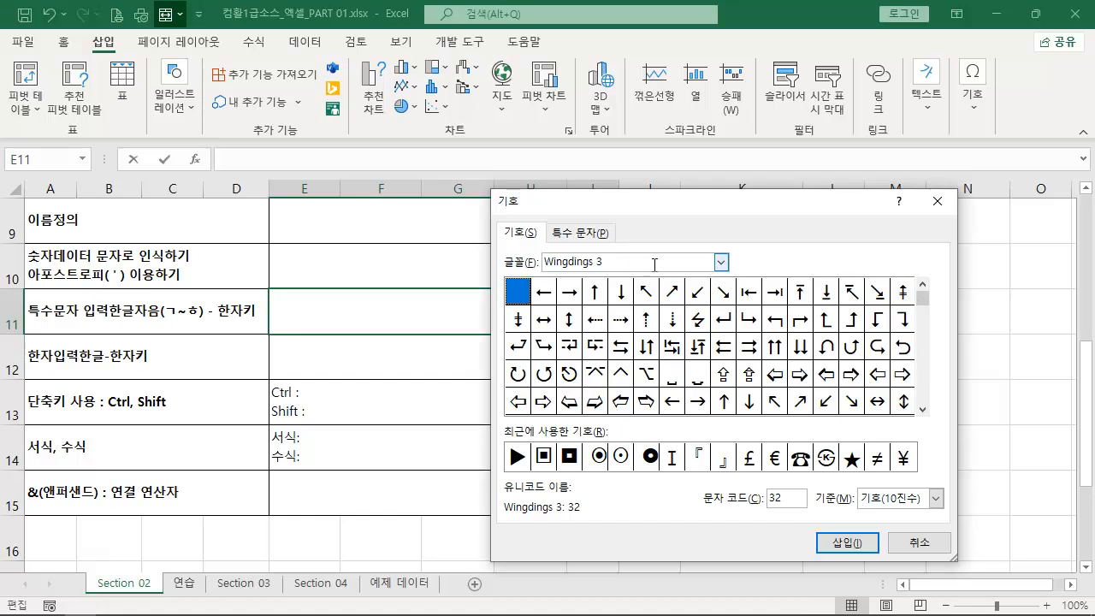
left_click(935, 212)
left_click(344, 349)
key("Up")
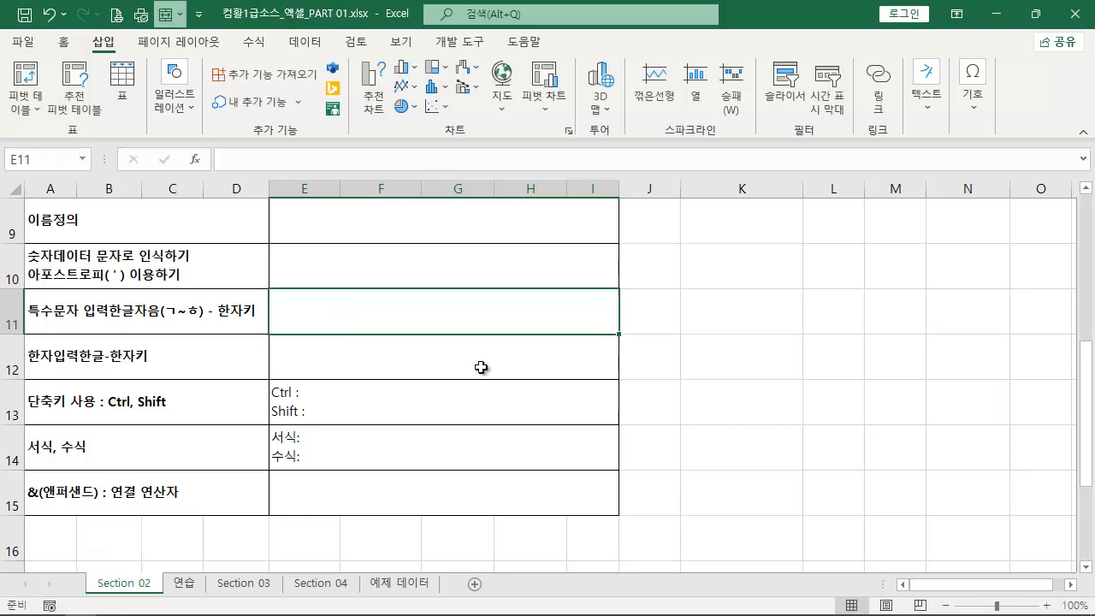
- Enter the special characters ★ and ● in E11 by converting the consonant ㅁ for each one
type("ㅁ")
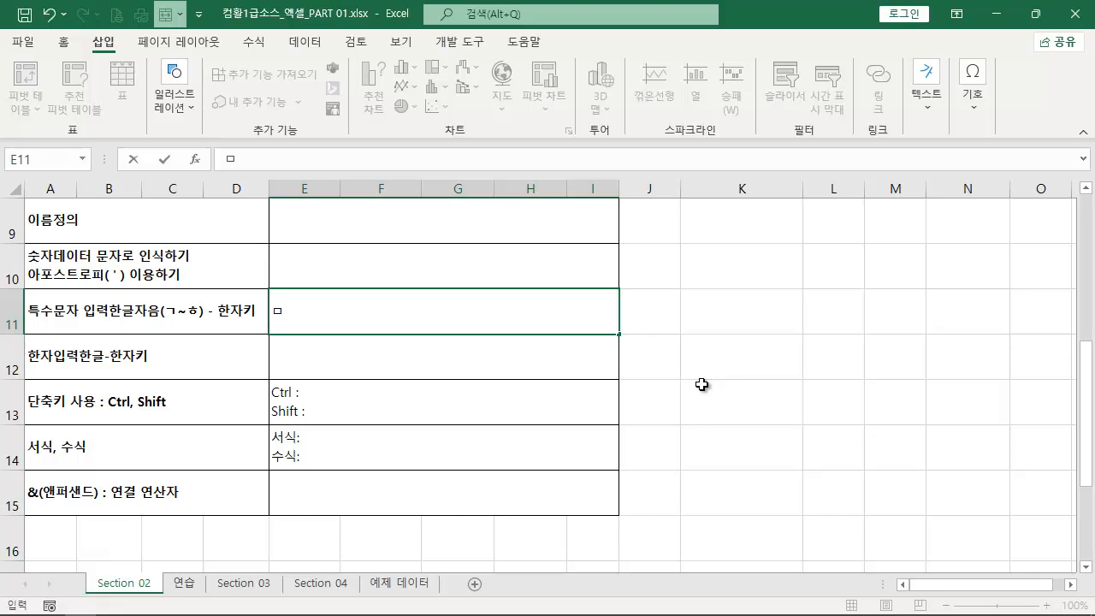
key("Hangul_Hanja")
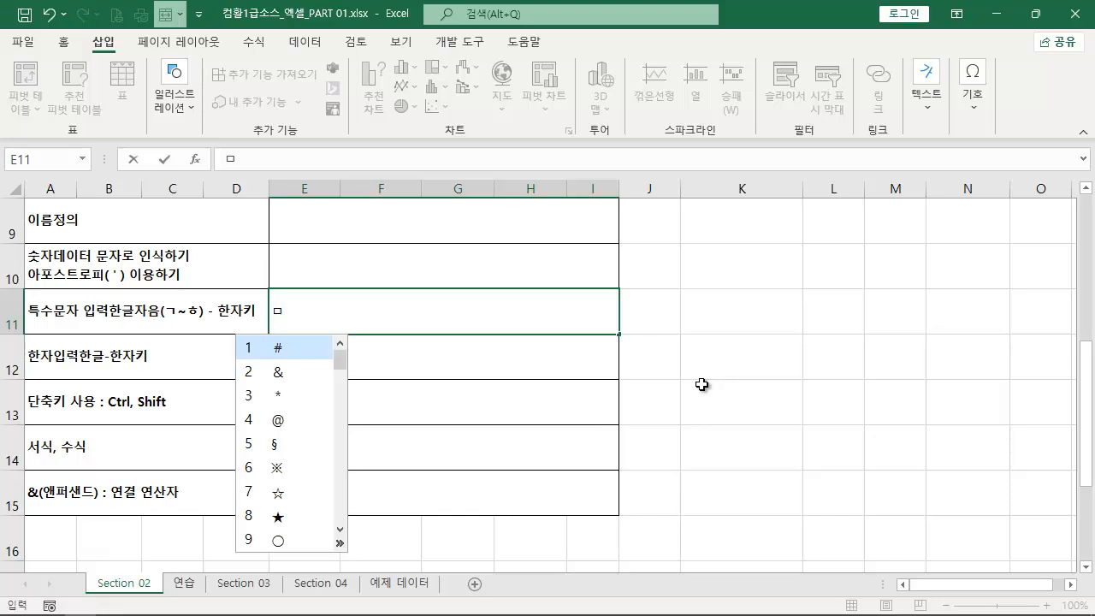
left_click(278, 519)
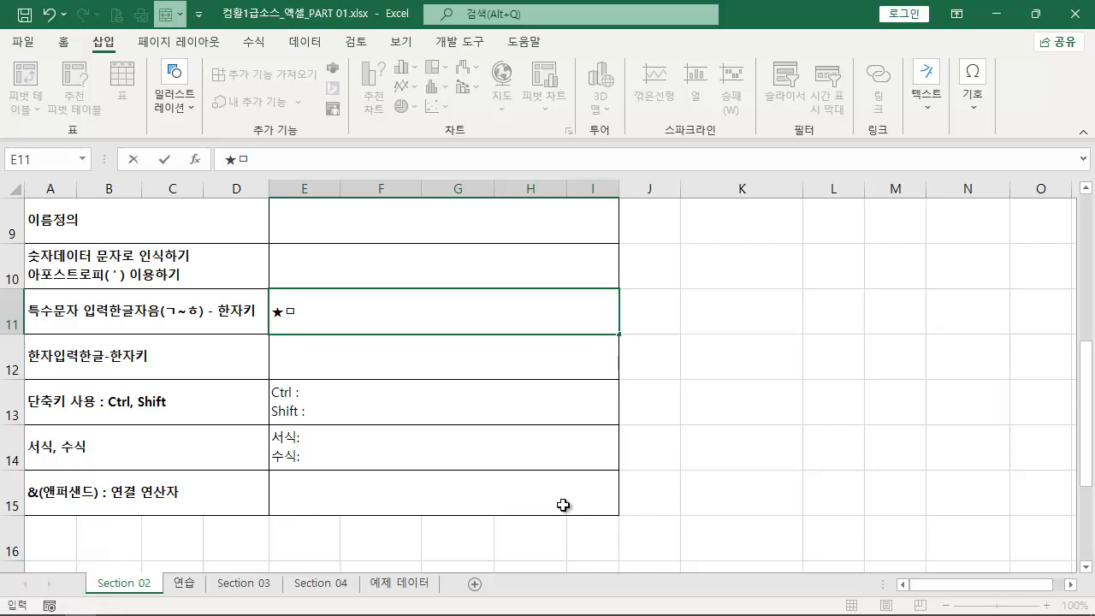
key("Hangul_Hanja")
left_click_drag(350, 372, 354, 349)
key("Page_Down")
key("Page_Down")
key("Page_Up")
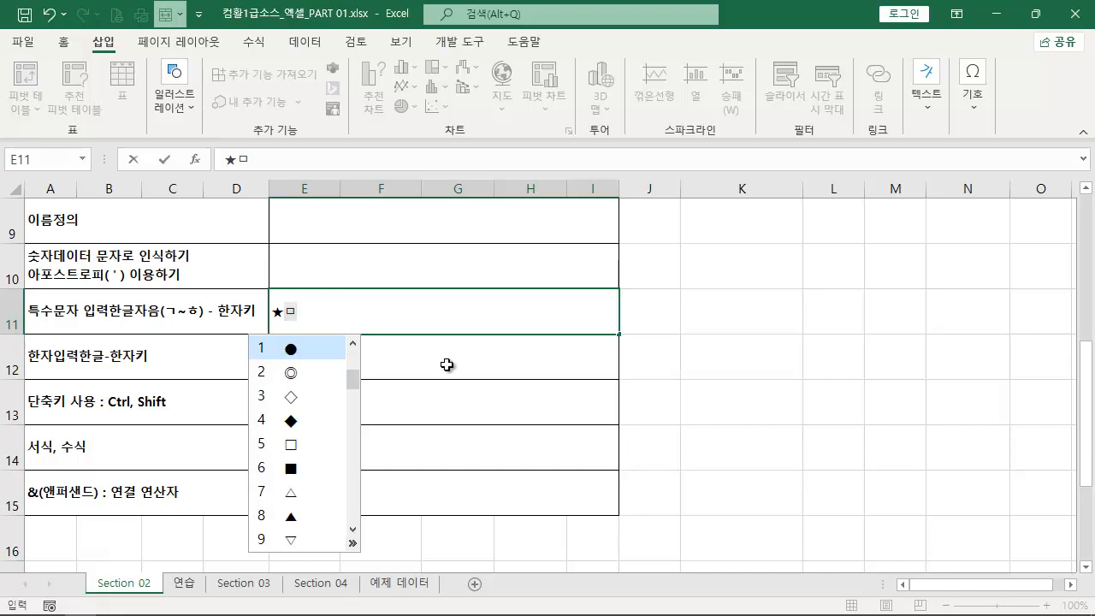
key("1")
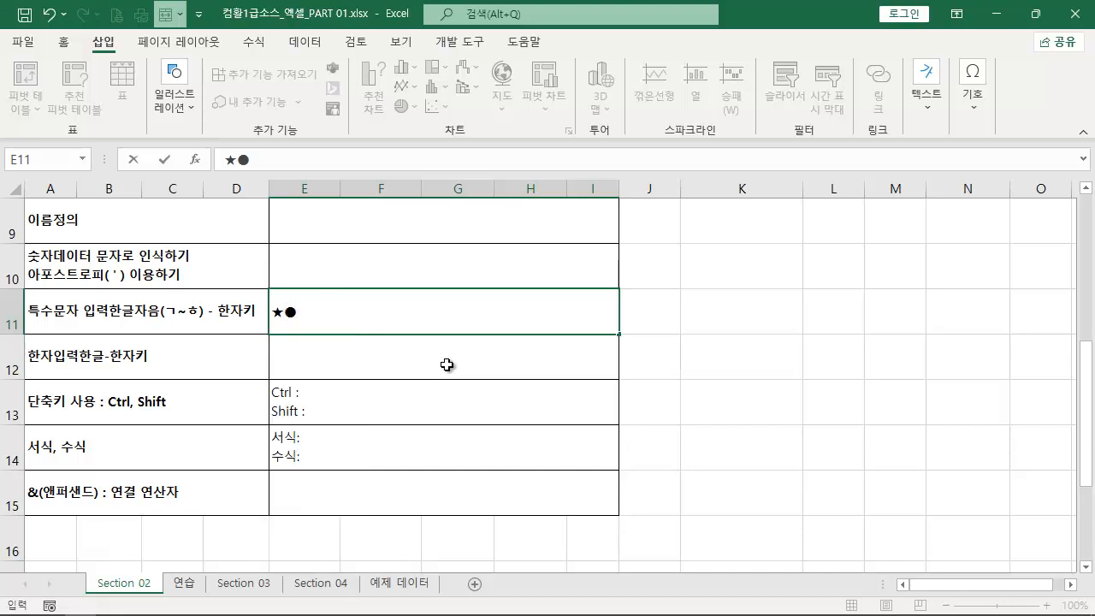
- Append ☎ and ▣ to E11 from the expanded special-character list of the consonant ㅁ
type("ㅁ")
key("Hangul_Hanja")
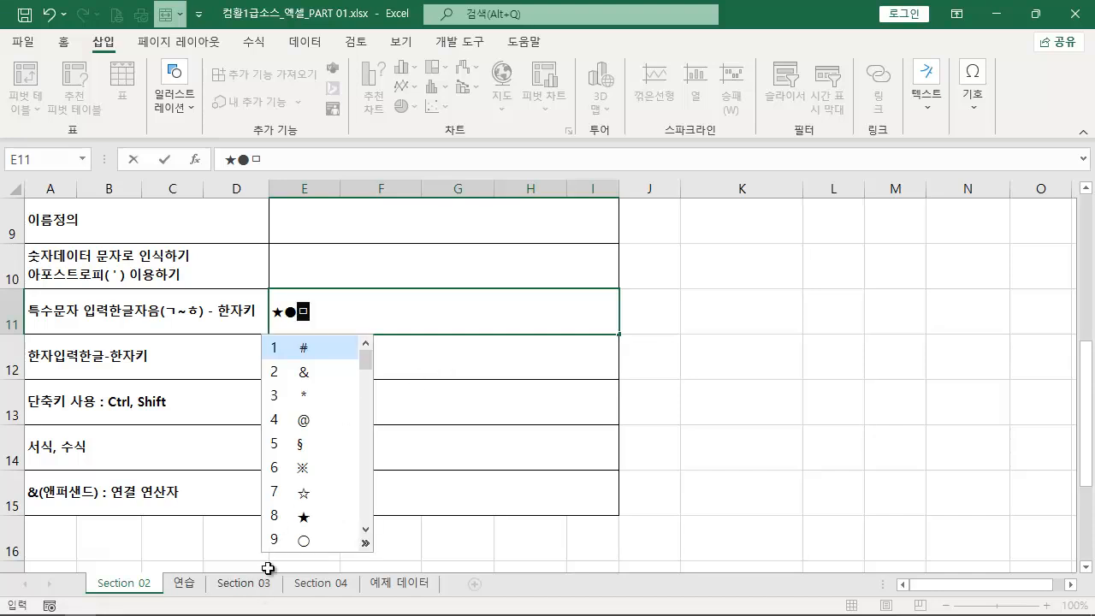
left_click(365, 543)
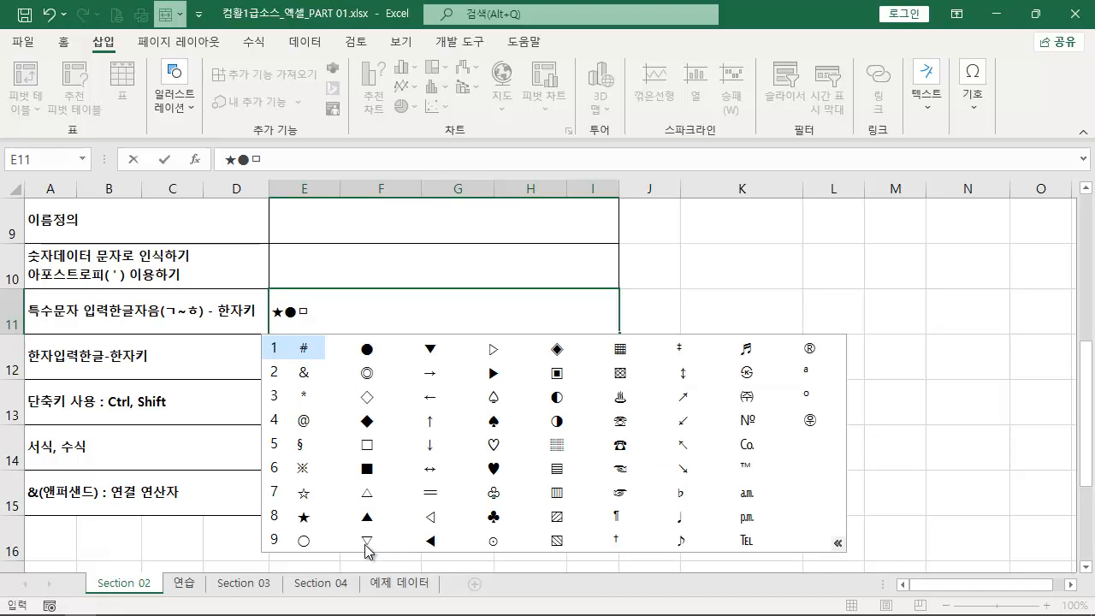
left_click(621, 444)
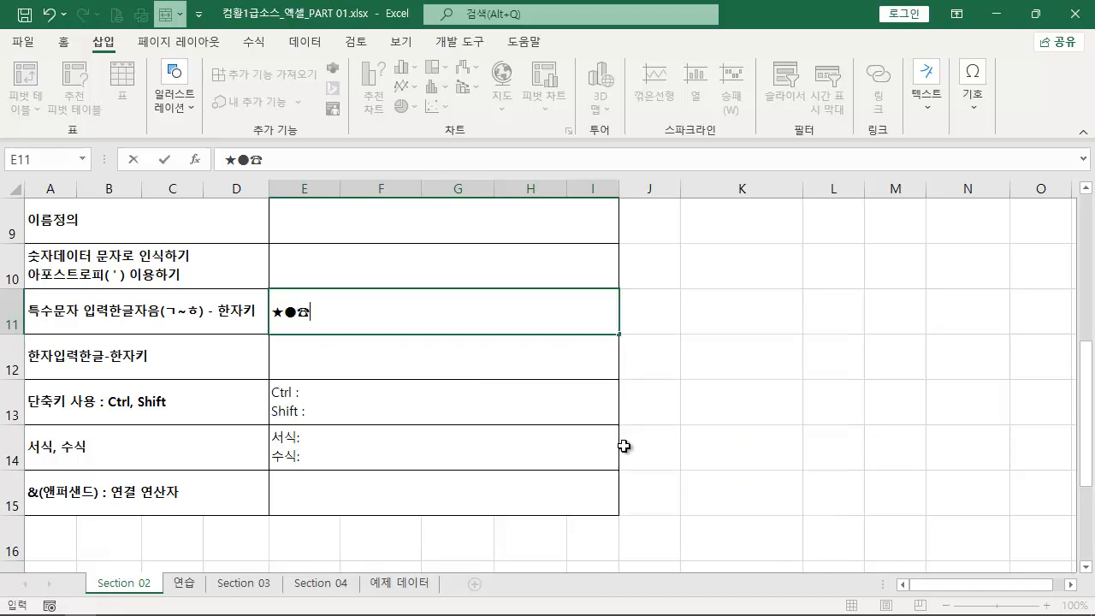
type("ㅁ")
key("Hangul_Hanja")
key("Tab")
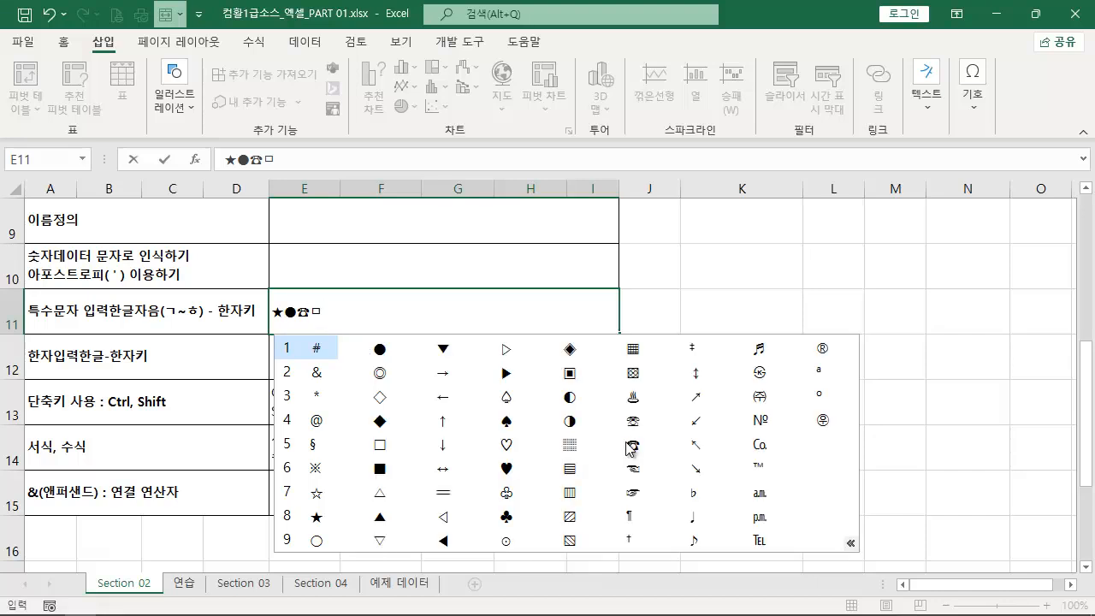
left_click(567, 374)
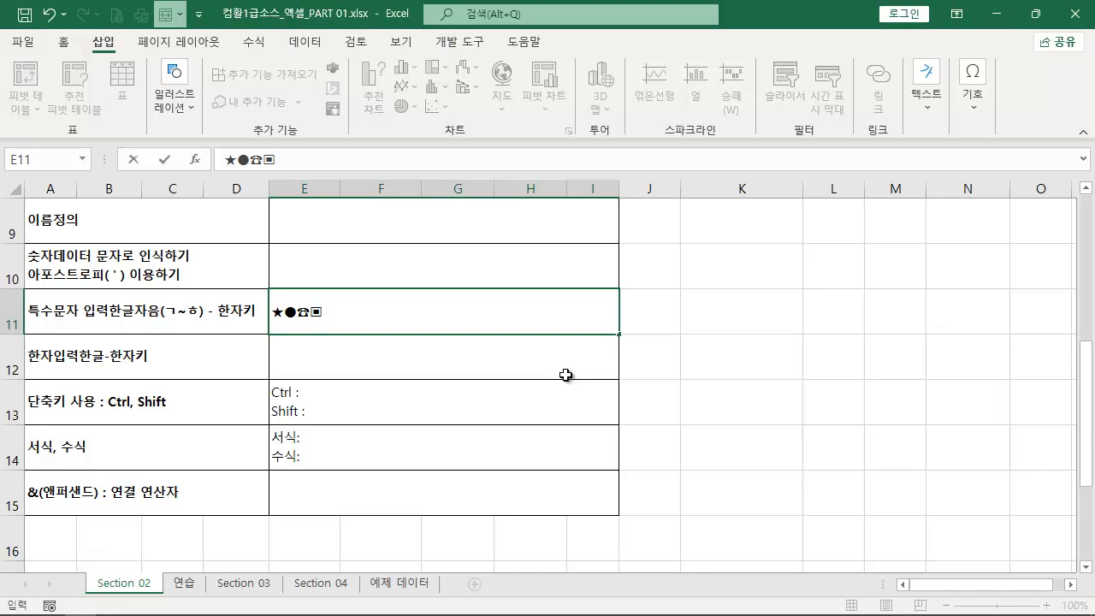
- Append a comma and the lowercase Roman numeral ⅶ to E11 by converting the consonant ㅈ
type("ㅈ")
key("Hangul_Hanja")
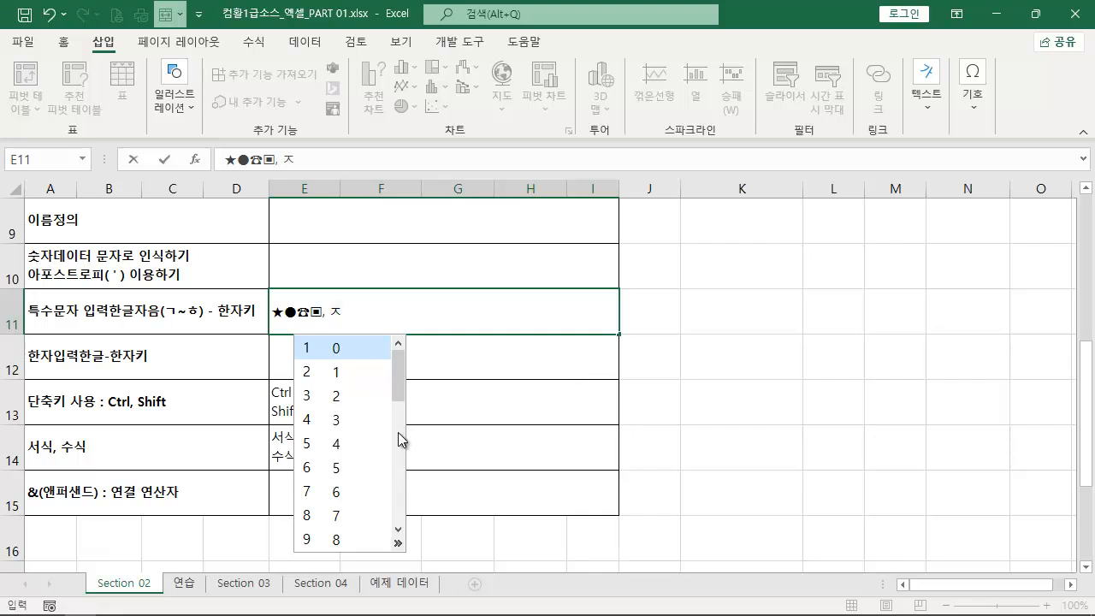
left_click_drag(401, 391, 391, 459)
left_click(335, 421)
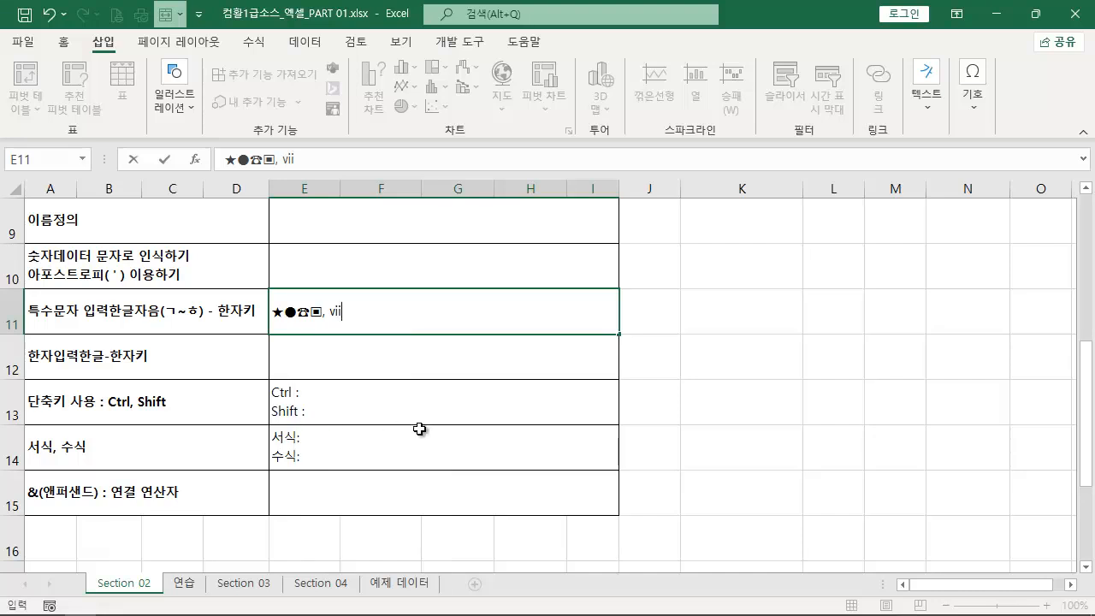
- Append a comma and the circled number ③ to E11 by converting the consonant ㅇ
type(", ㅇ")
key("Hangul_Hanja")
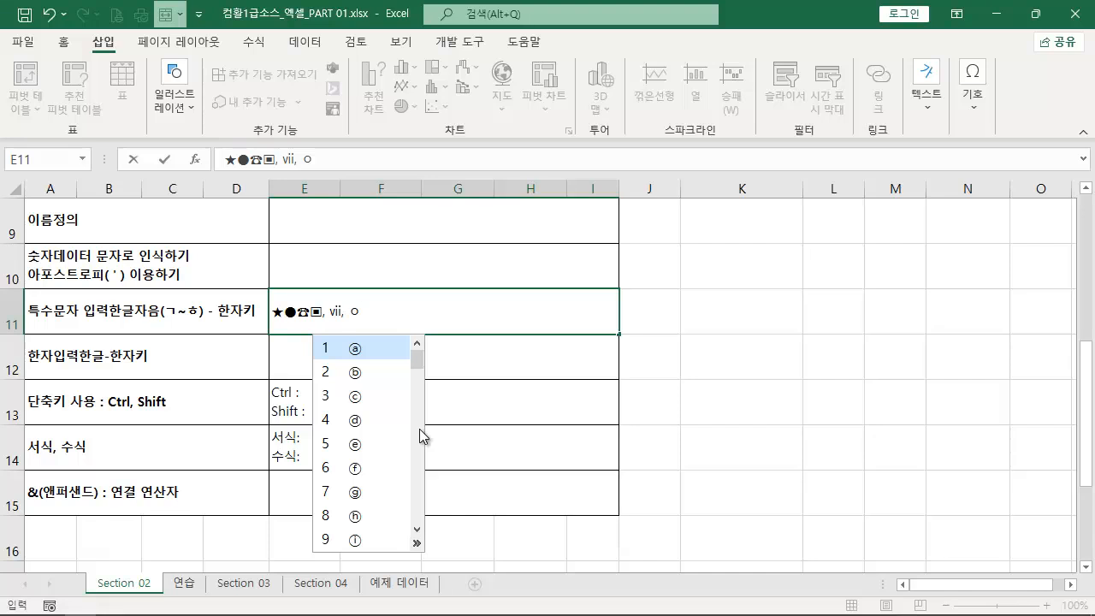
left_click(419, 429)
left_click(419, 429)
left_click(419, 429)
left_click(419, 429)
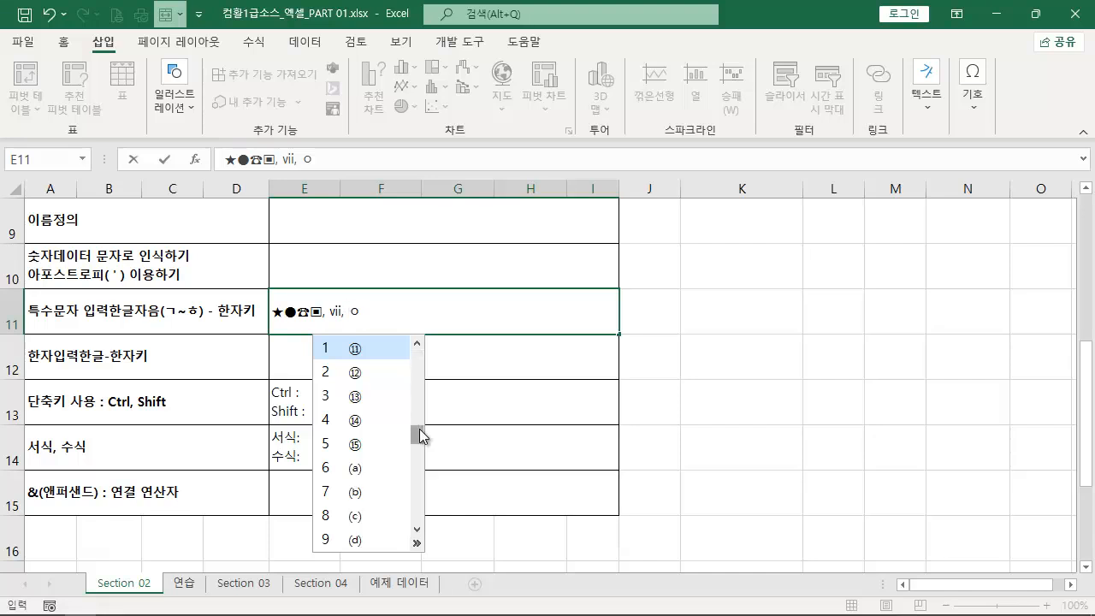
scroll(419, 429, "up", 1)
key("2")
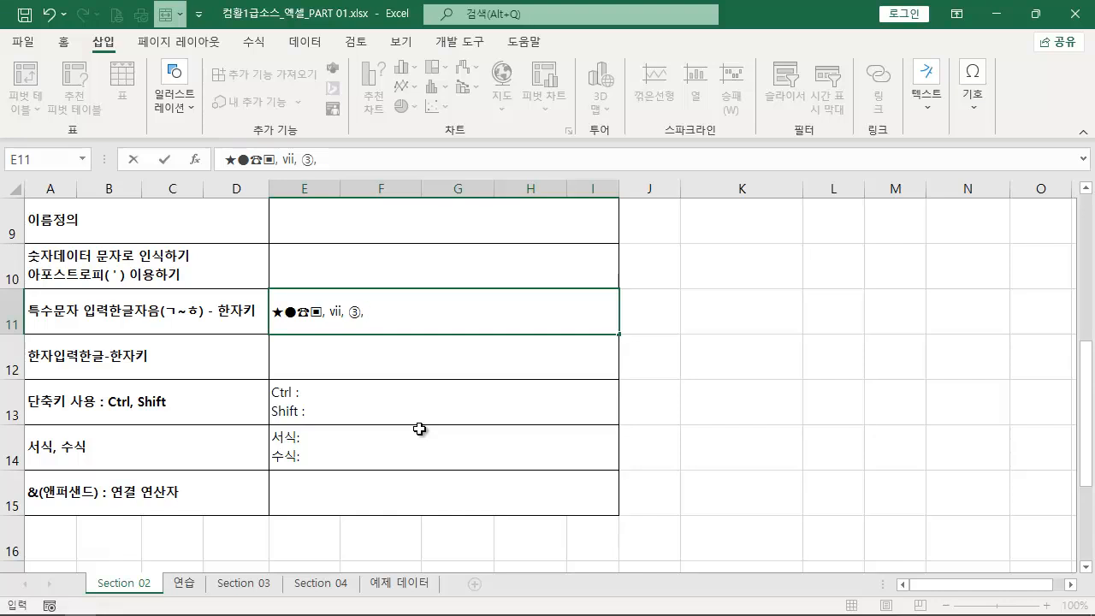
- Append the infinity sign ∞ to E11 by converting the consonant ㄷ, and finish the cell entry
type("ㄷ")
key("Hangul_Hanja")
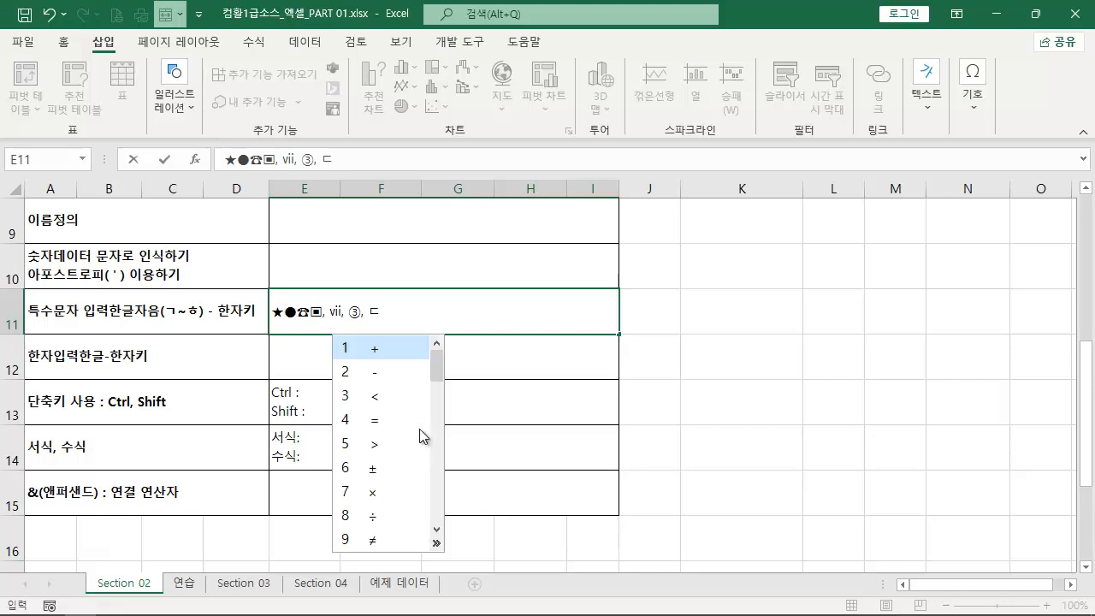
key("Page_Down")
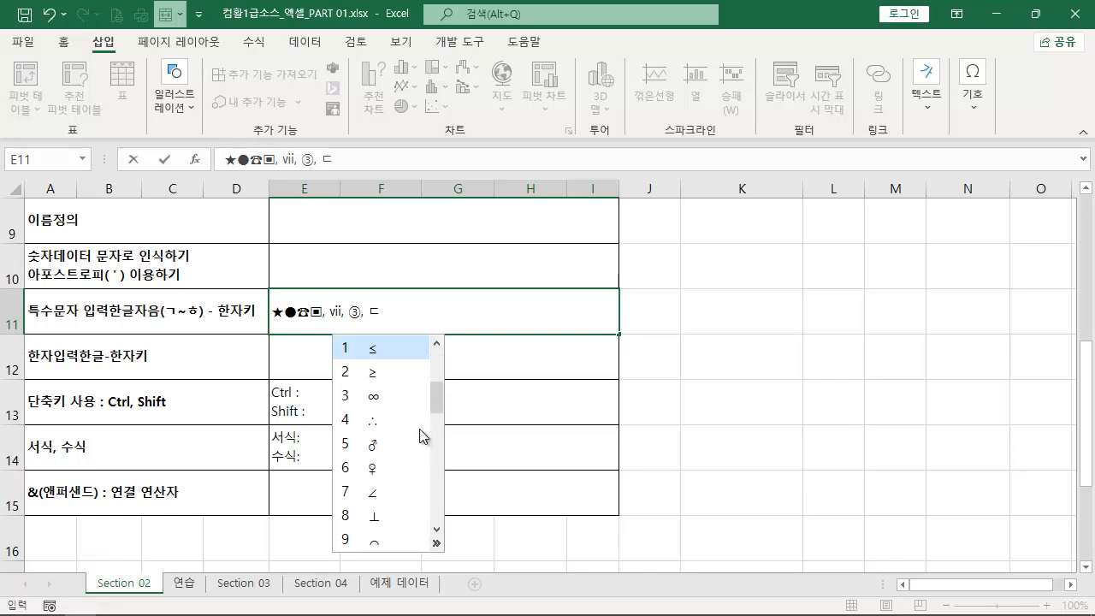
key("Down")
key("Down")
key("Return")
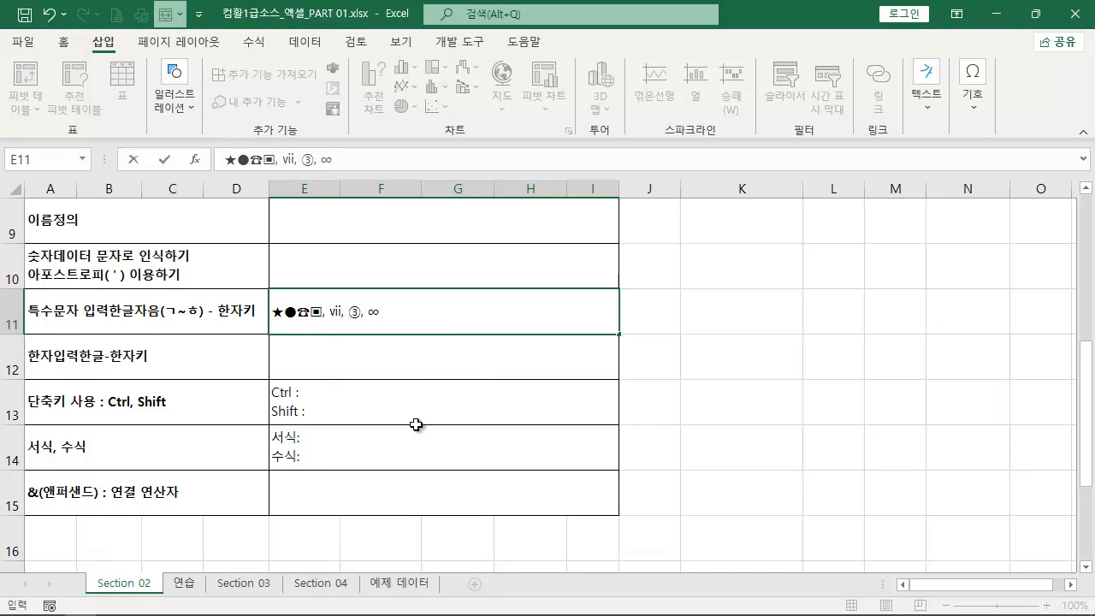
key("Return")
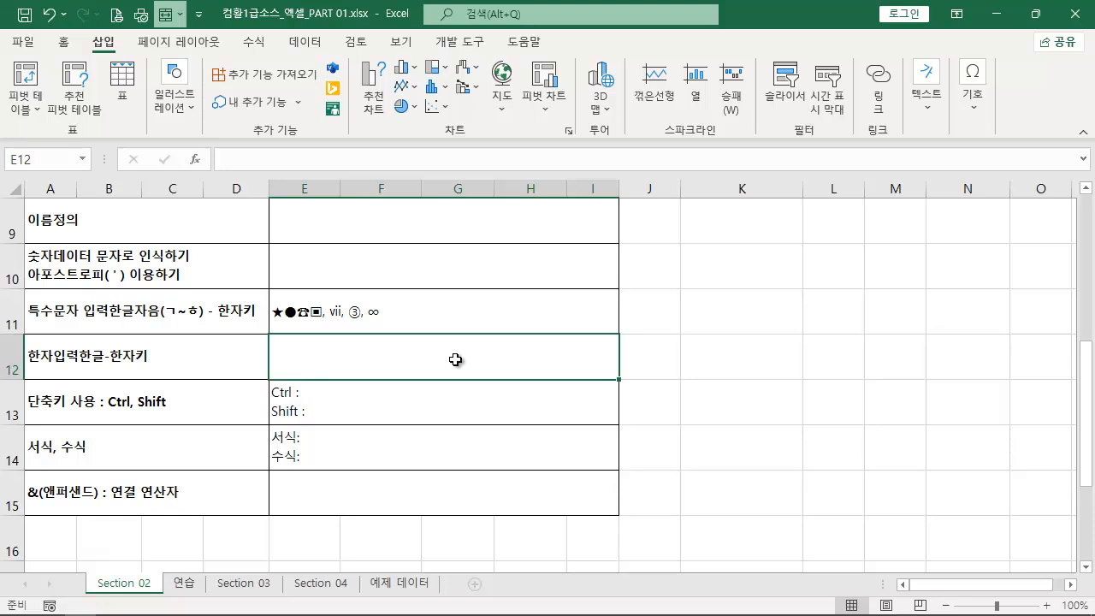
- Write the word 성공 in E12 and dismiss the Hanja conversion for it
type("성고")
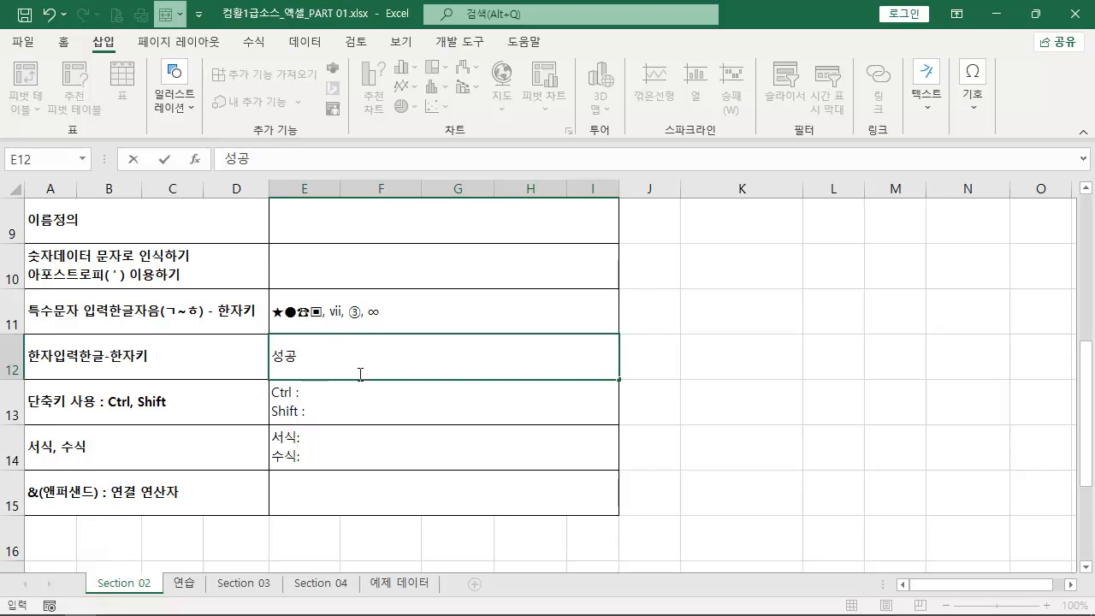
key("Hangul_Hanja")
key("Escape")
left_click_drag(315, 361, 269, 366)
key("Hangul_Hanja")
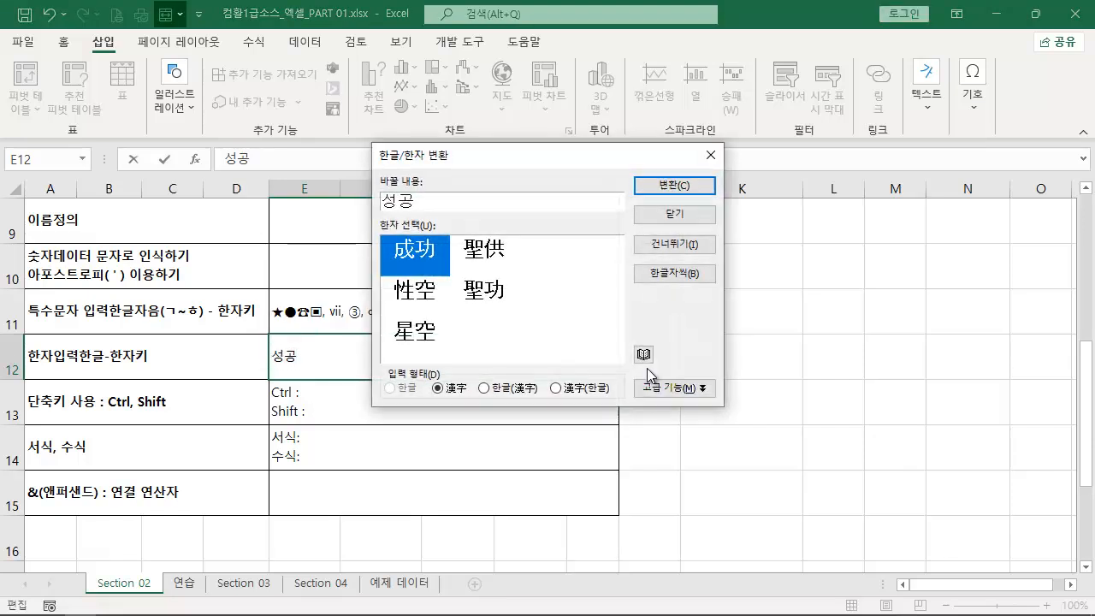
left_click(709, 156)
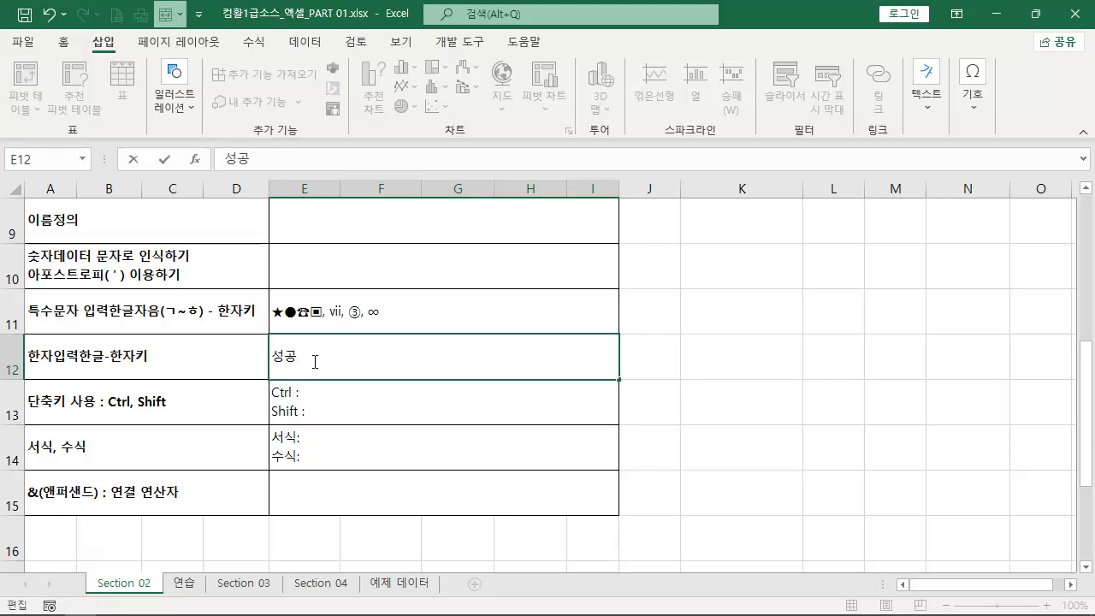
key("Hangul_Hanja")
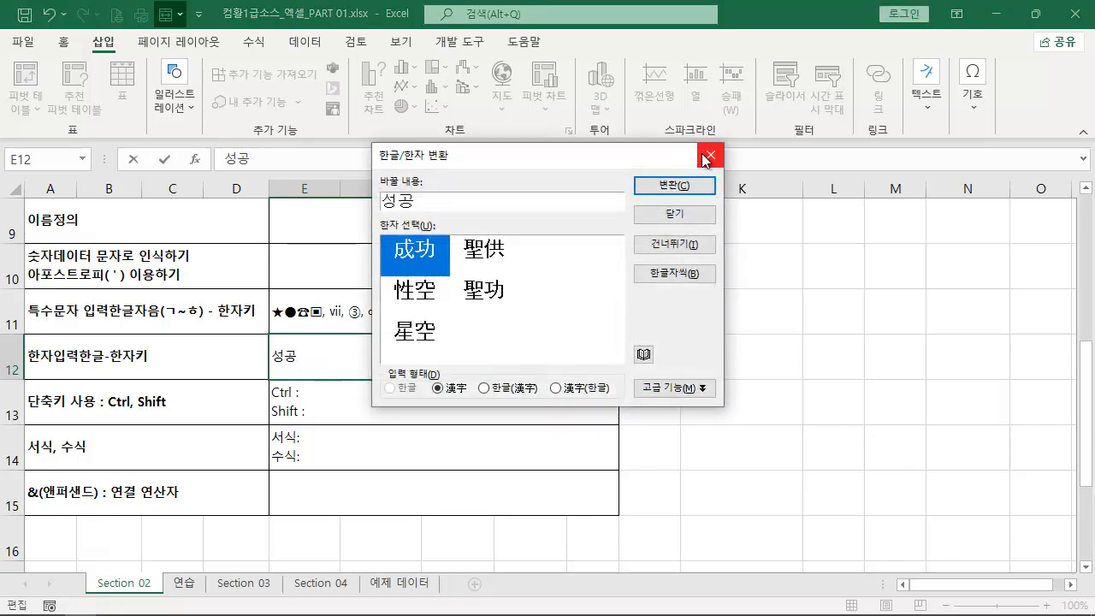
left_click(708, 155)
key("Hangul_Hanja")
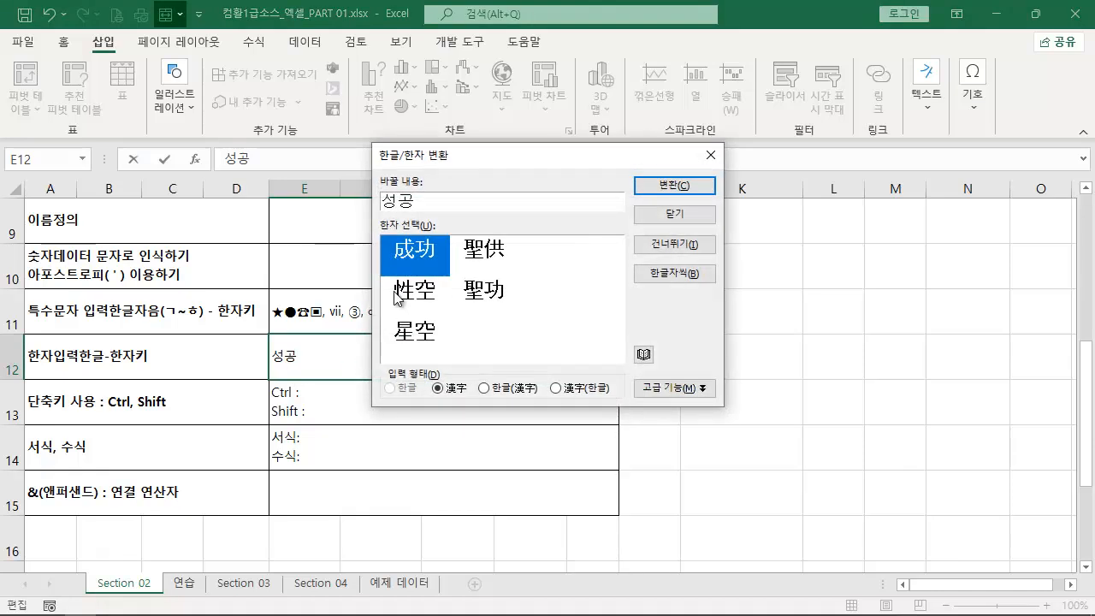
left_click(708, 156)
- Convert the word 성공 in E12 to the Hanja 成功, using the 漢字 input form
double_click(309, 363)
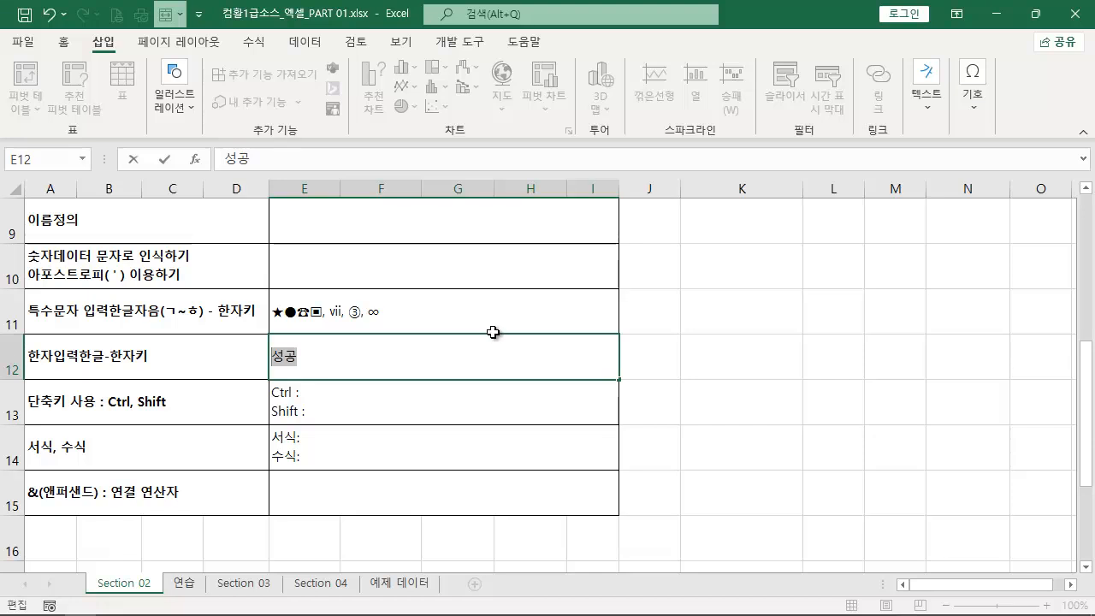
key("Hangul_Hanja")
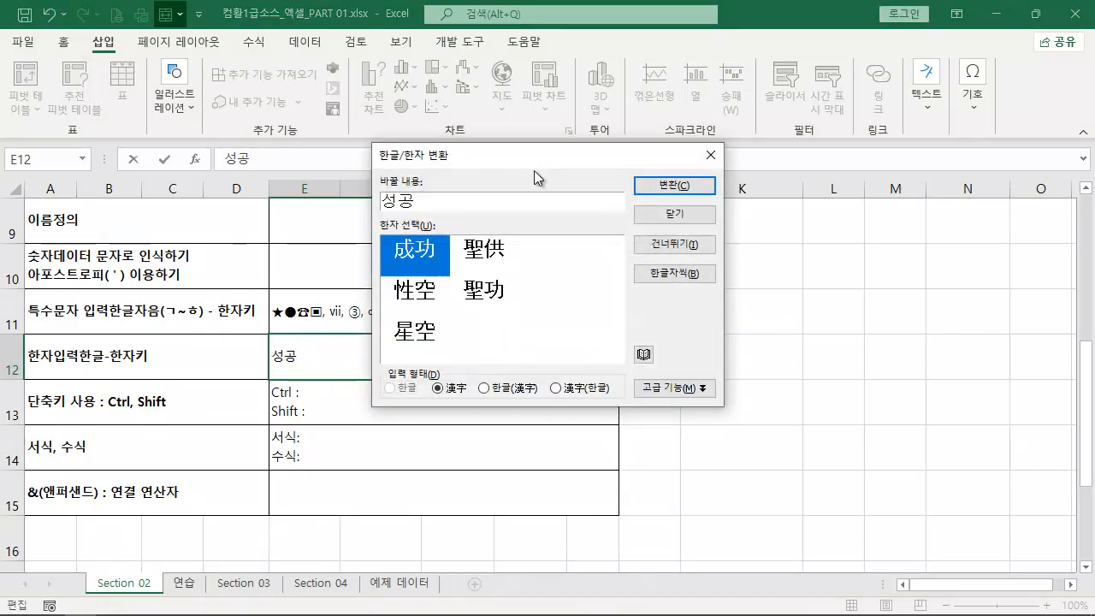
left_click_drag(526, 155, 529, 229)
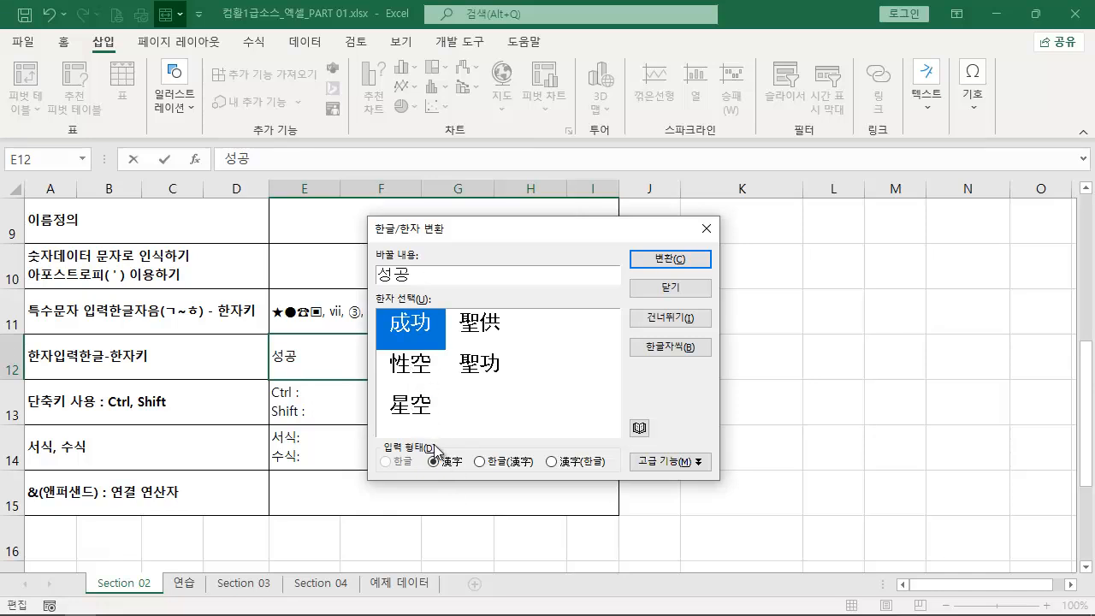
left_click(647, 257)
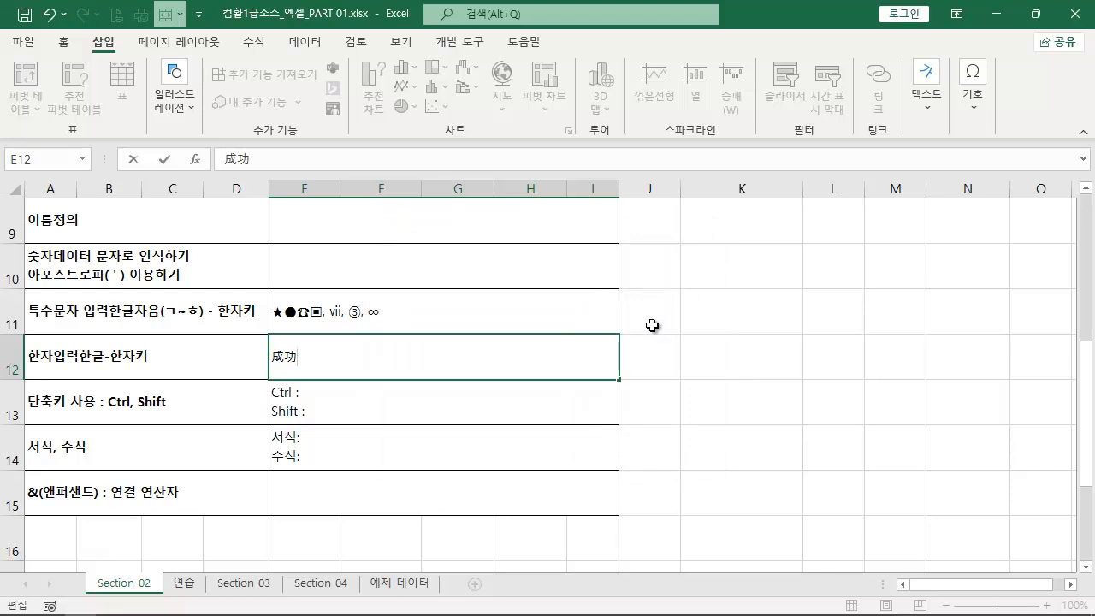
- Add 비연속적 선택 after the Ctrl label in E13 and finish the cell entry
left_click(171, 420)
double_click(373, 396)
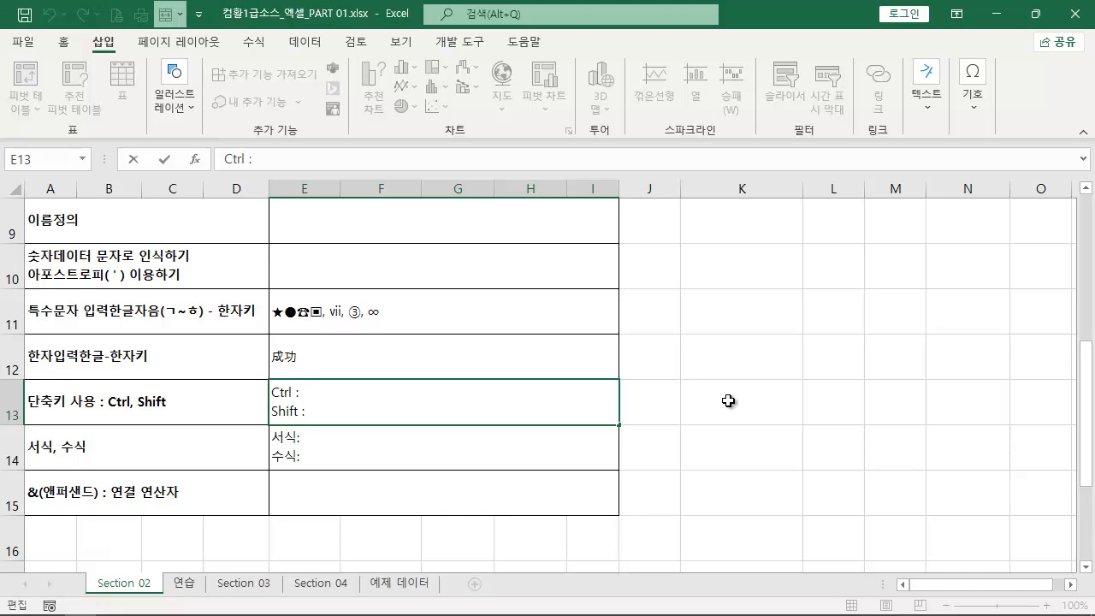
left_click(728, 401)
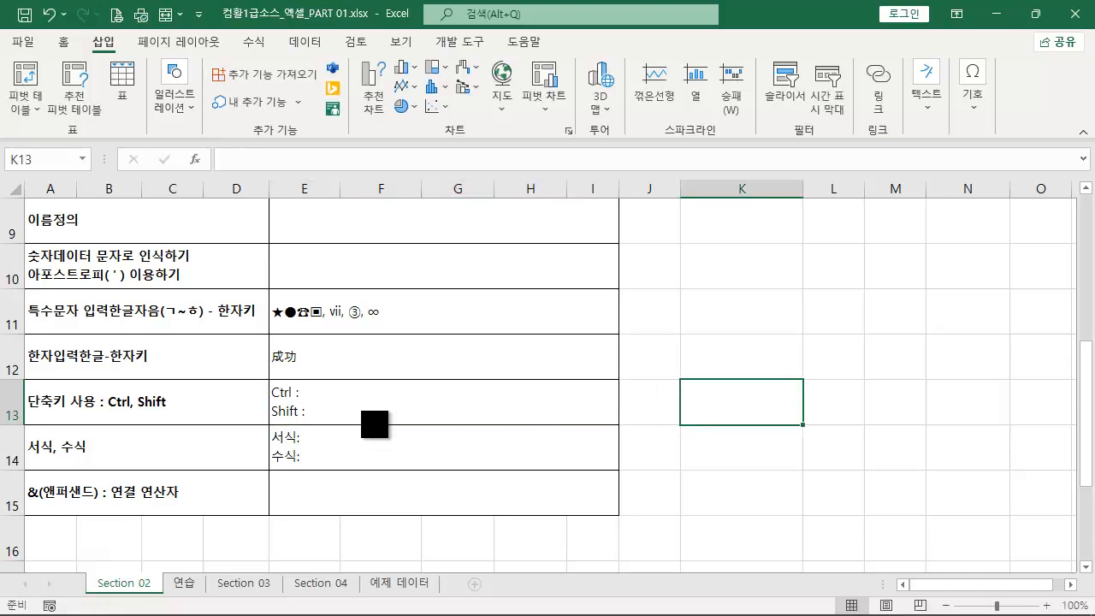
left_click_drag(313, 422, 267, 380)
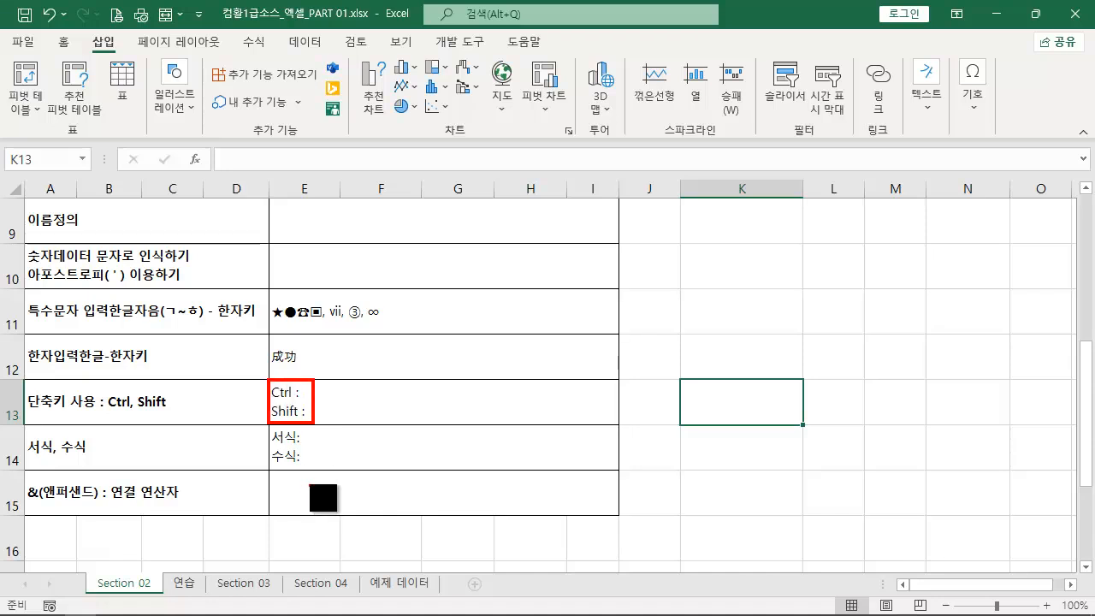
double_click(330, 403)
left_click(326, 394)
type("비연속적 선ㅌ")
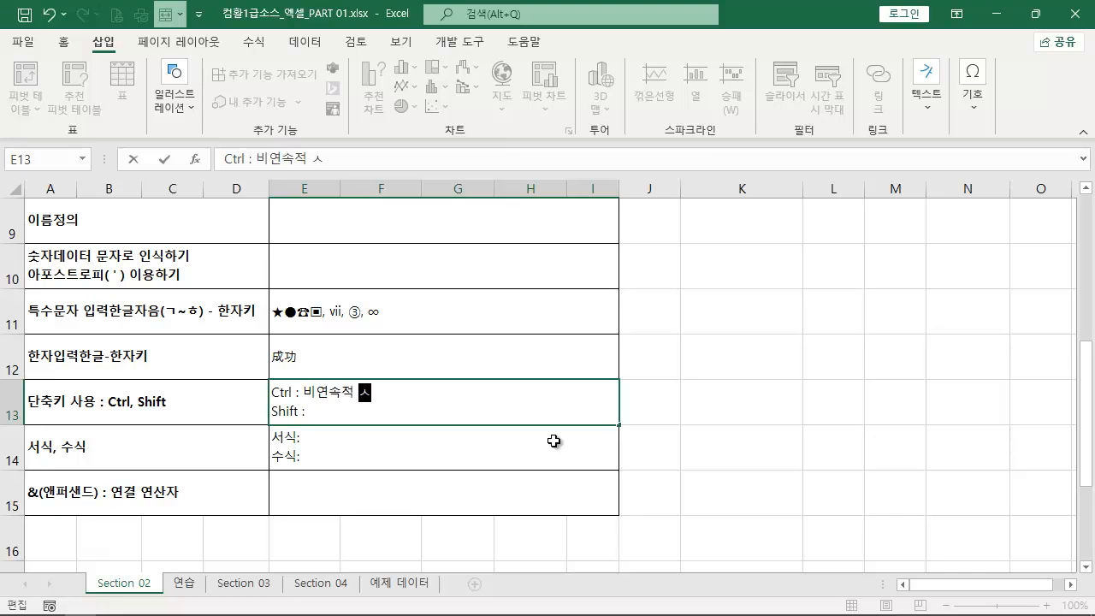
key("Return")
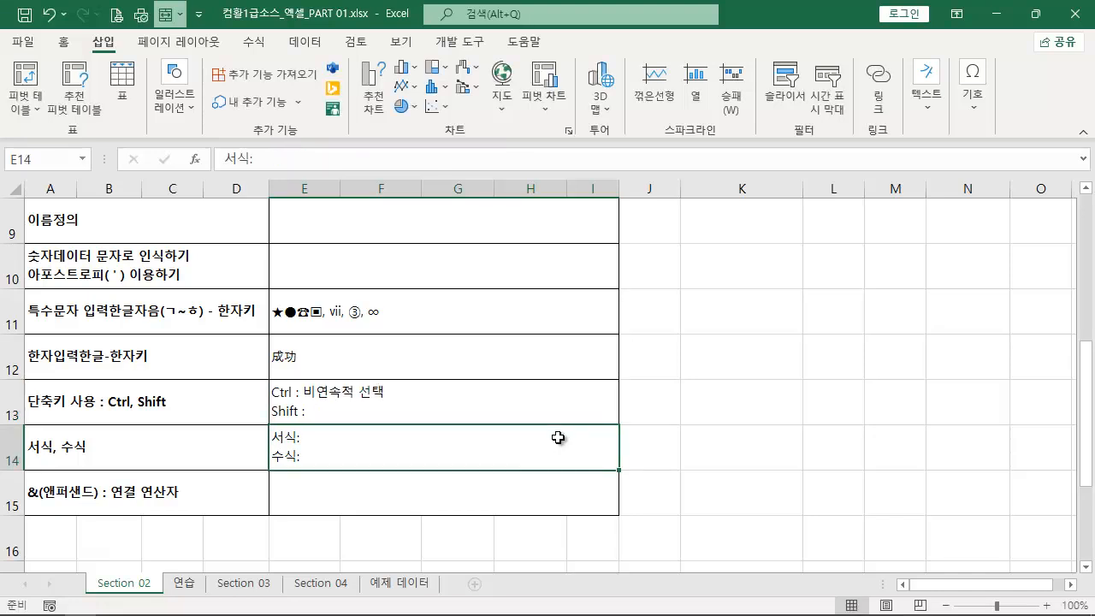
- Fill the non-adjacent cells L9, M10, L12, M12, M13, M14 and N15 with the same person's name in one entry
left_click(828, 229)
left_click(898, 280, "ctrl")
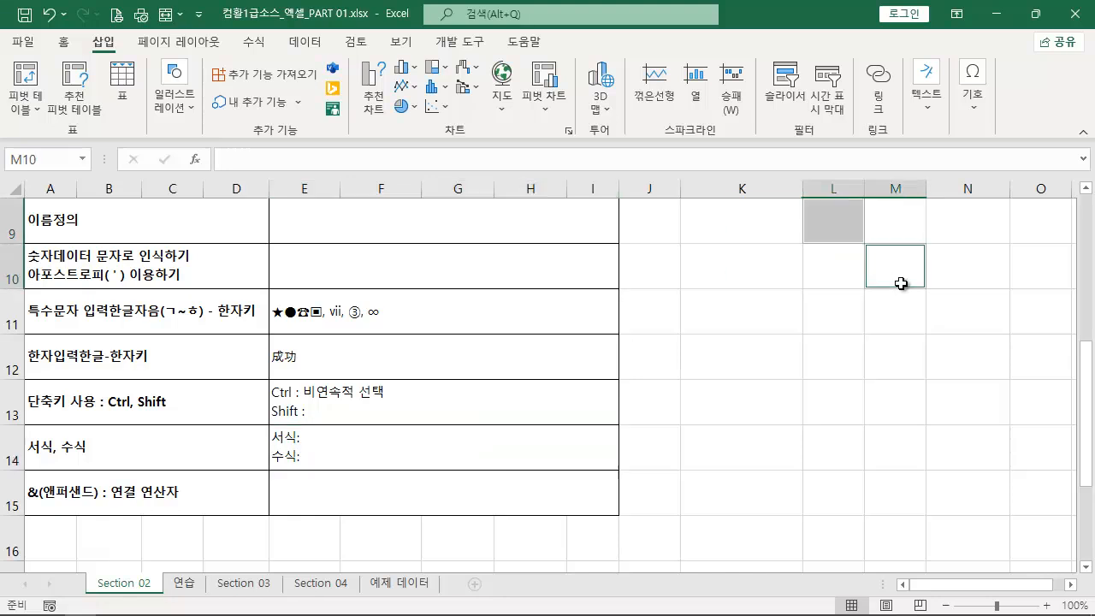
left_click(834, 353, "ctrl")
left_click(907, 363, "ctrl")
left_click(893, 409, "ctrl")
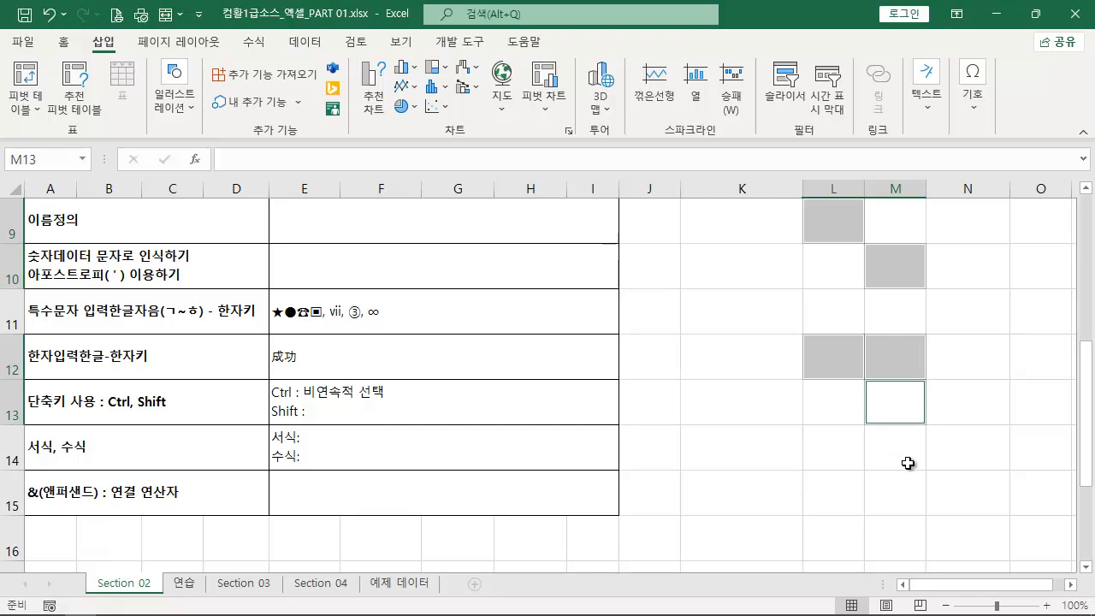
left_click(897, 440, "ctrl")
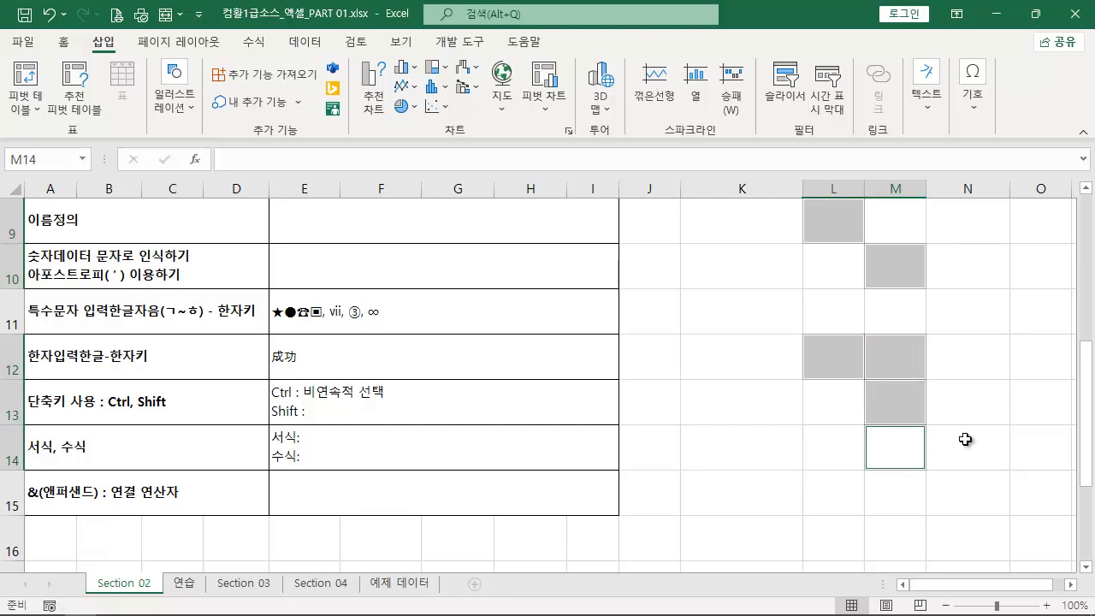
left_click(970, 496, "ctrl")
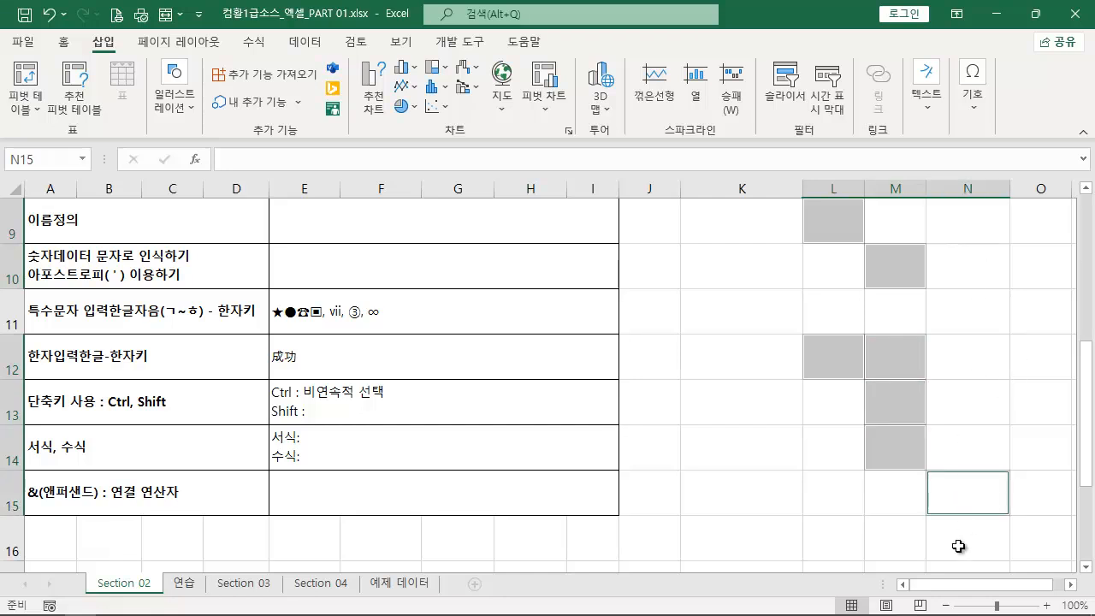
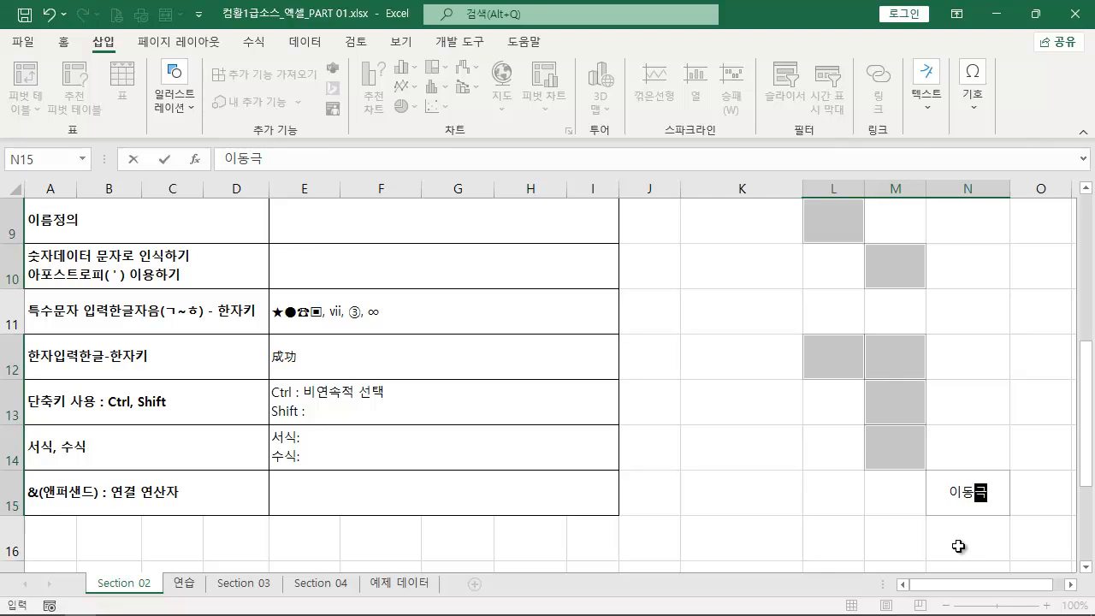
key("ctrl+Return")
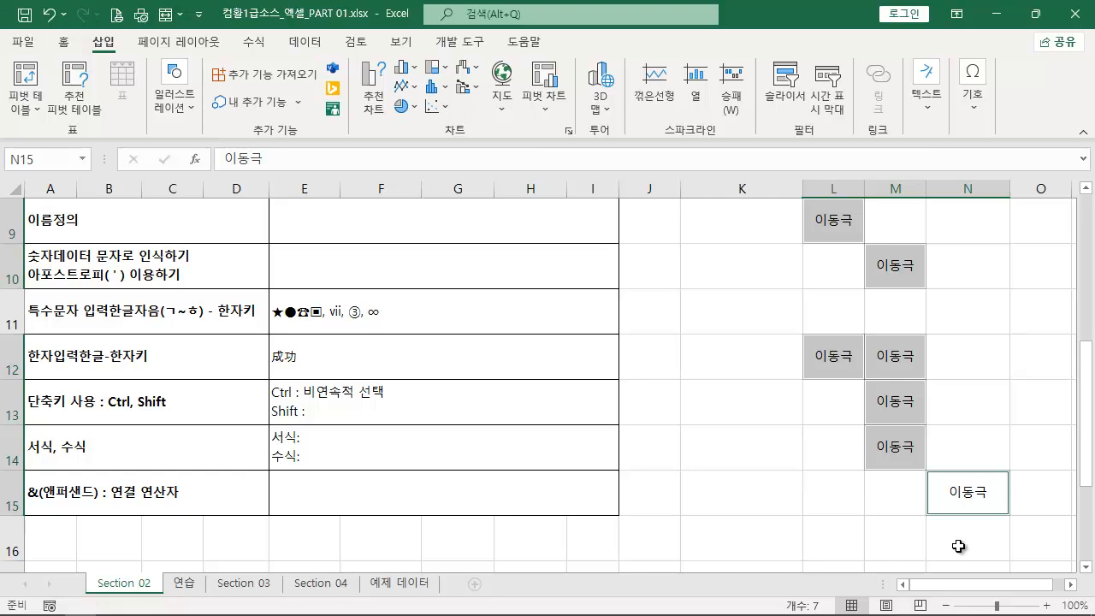
key("Delete")
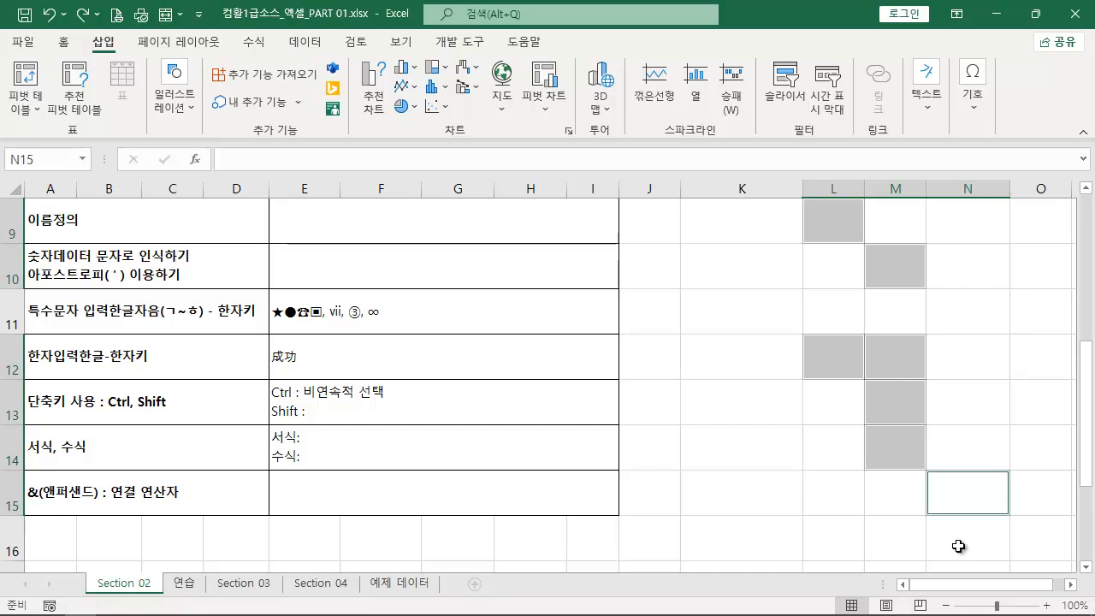
key("ctrl+y")
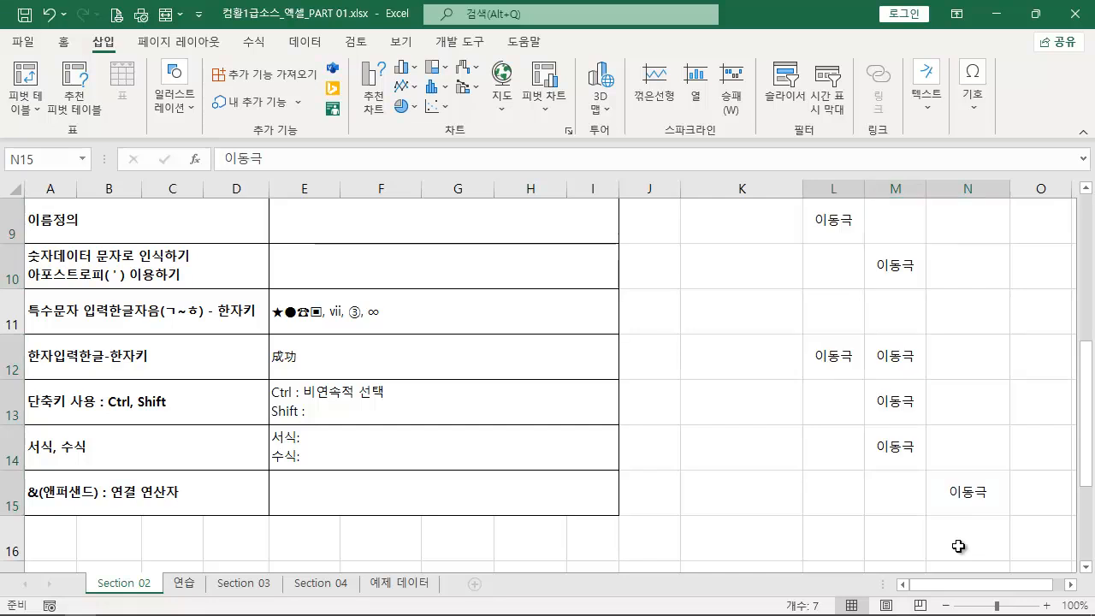
- Append a comma and 복사 to the Ctrl line in E13
double_click(391, 384)
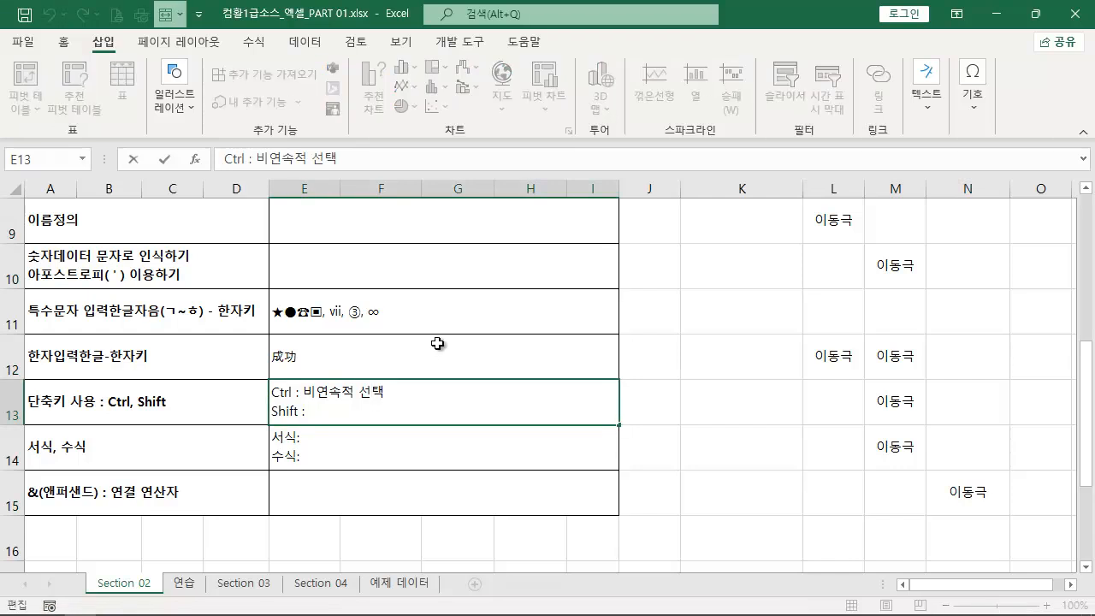
type("복사")
key("Return")
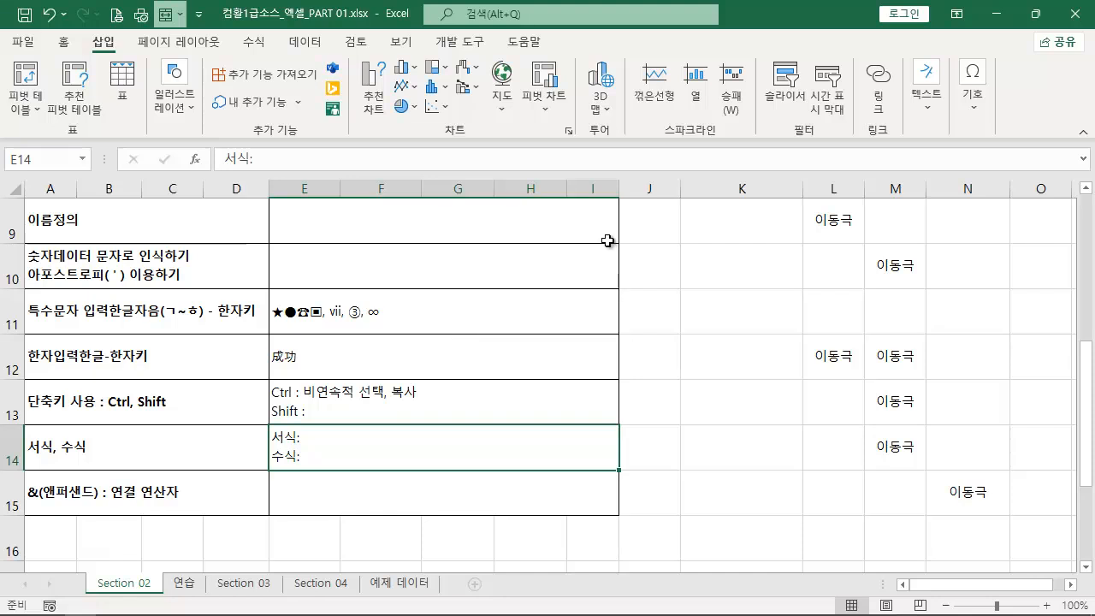
- Copy the name in L9 to K11 and undo the copy
left_click(832, 222)
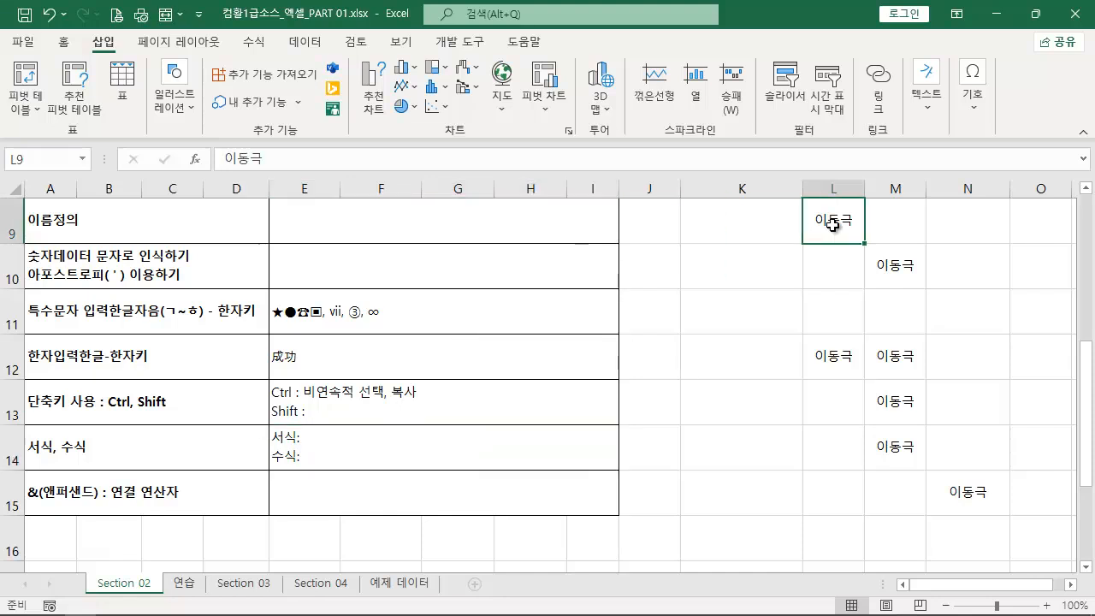
left_click_drag(842, 243, 767, 328)
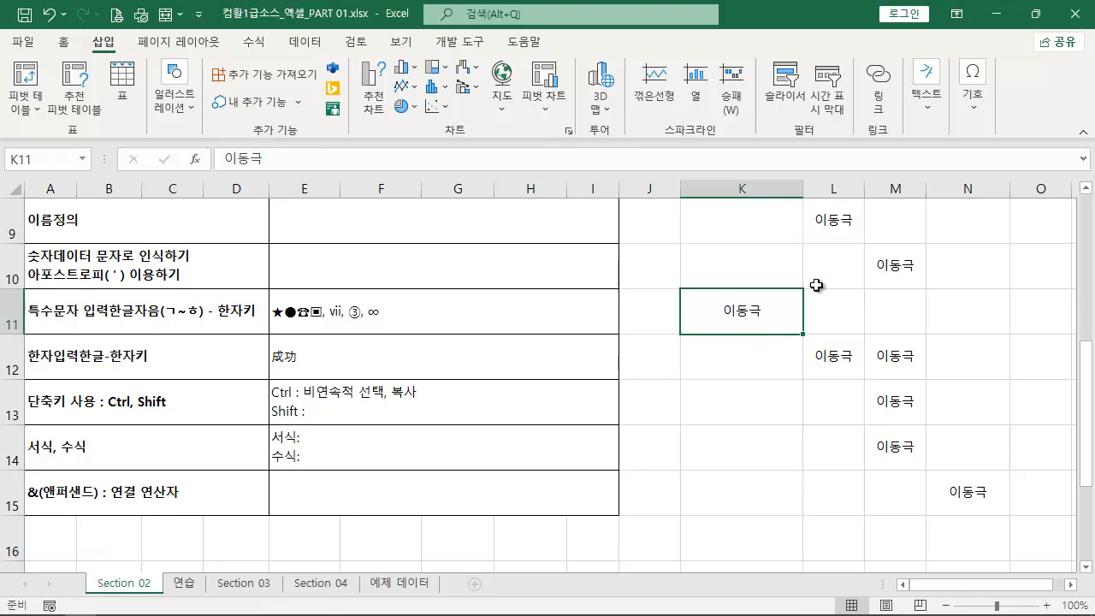
key("ctrl+z")
- Draw a square about 0.87 cm wide and high across the border of columns J and K in row 11
left_click(728, 281)
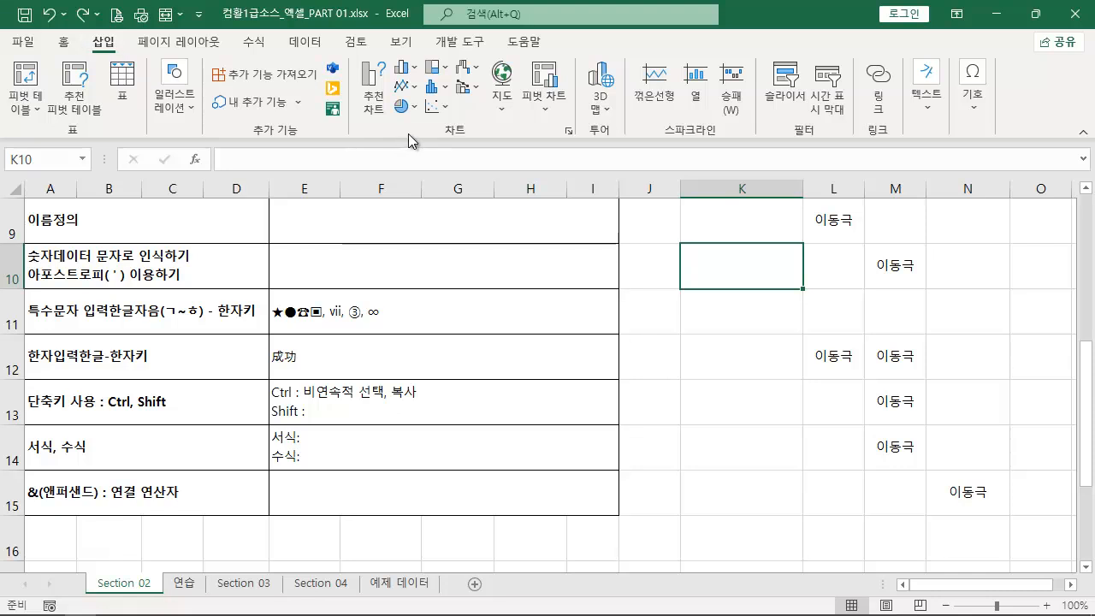
left_click(181, 105)
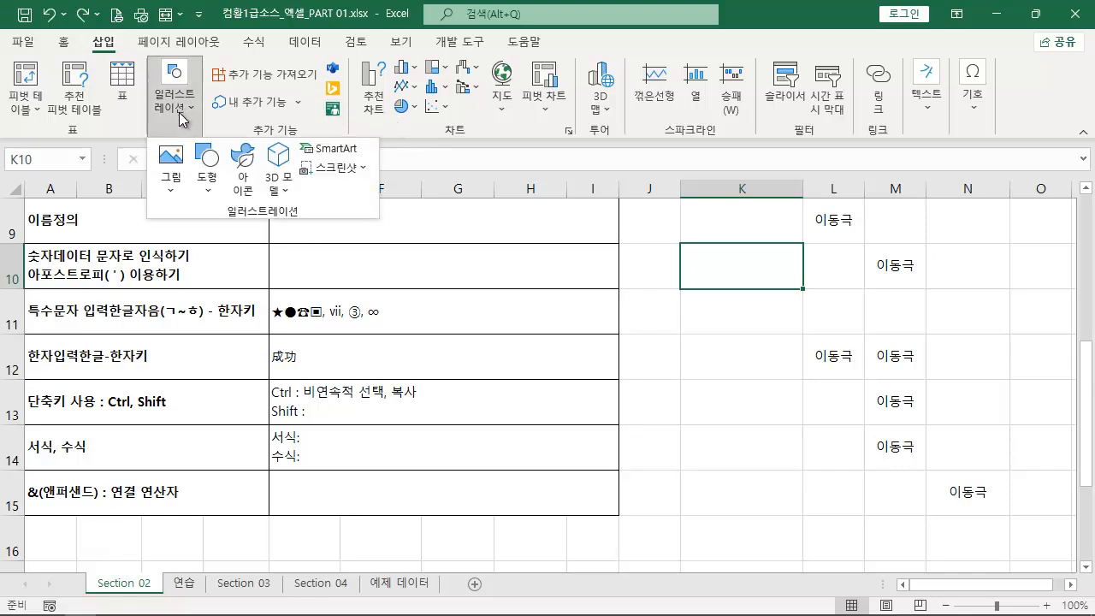
left_click(214, 190)
left_click(209, 359)
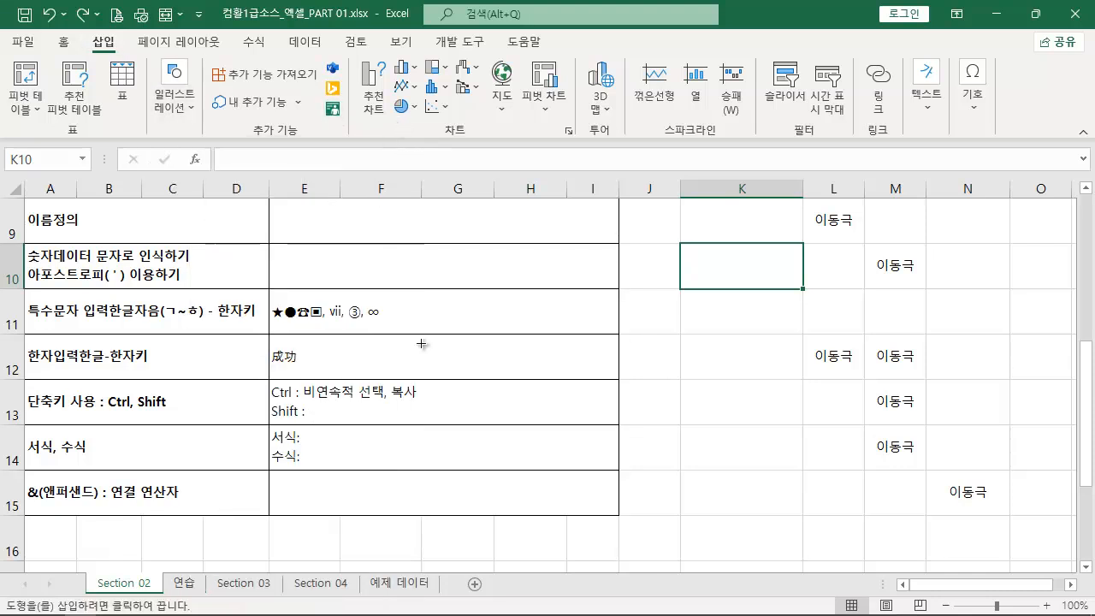
left_click_drag(664, 296, 696, 326)
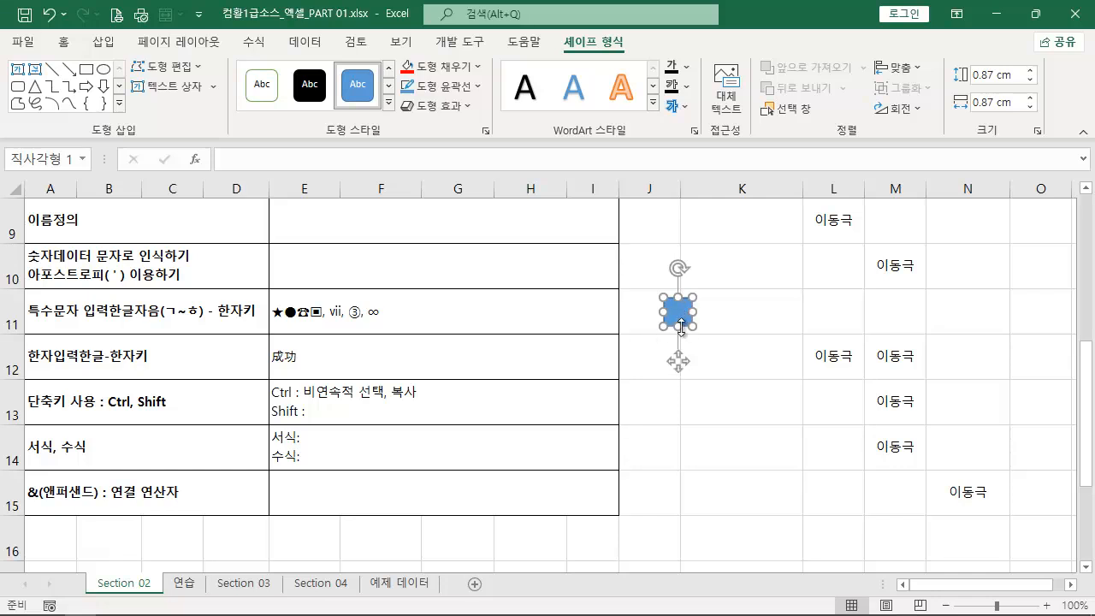
left_click(773, 418)
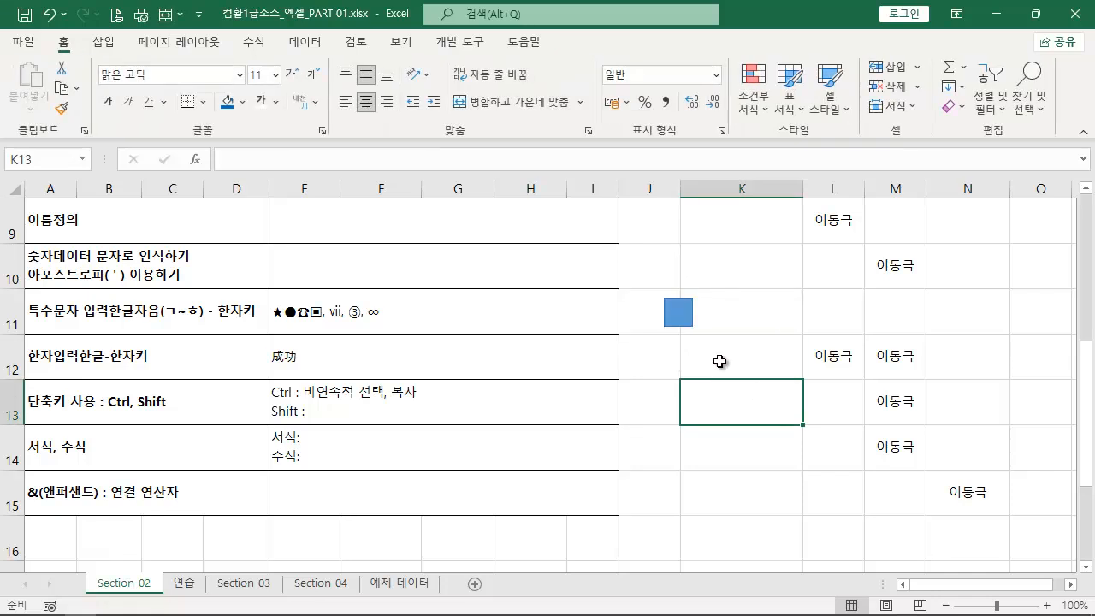
- Place several copies of the square along row 11 across columns K to N and undo them all
left_click(678, 314)
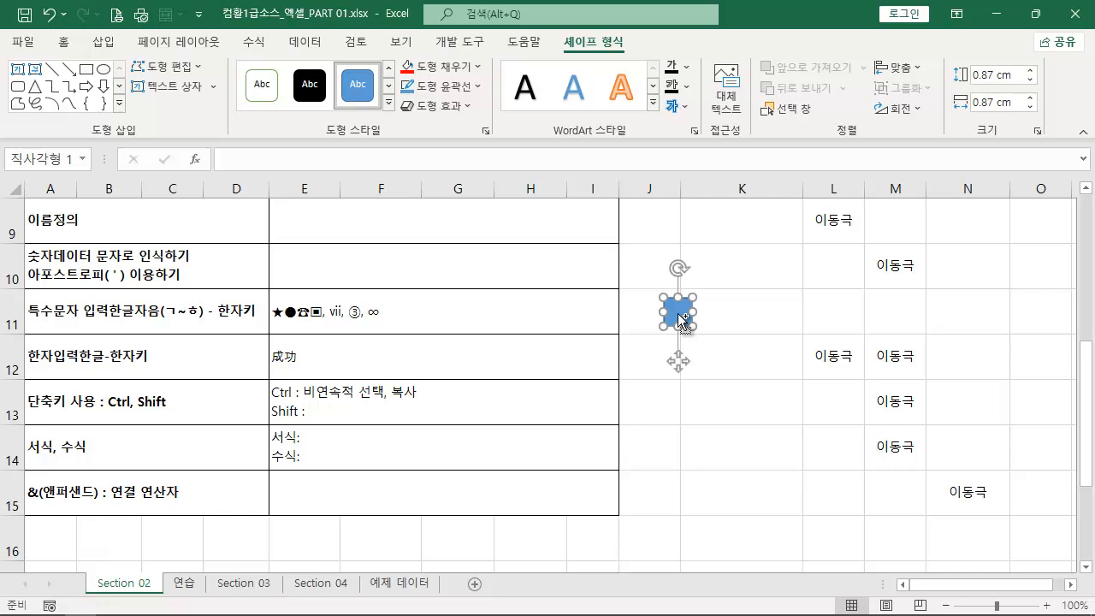
left_click_drag(677, 314, 858, 323, "ctrl")
left_click_drag(859, 323, 992, 316, "ctrl")
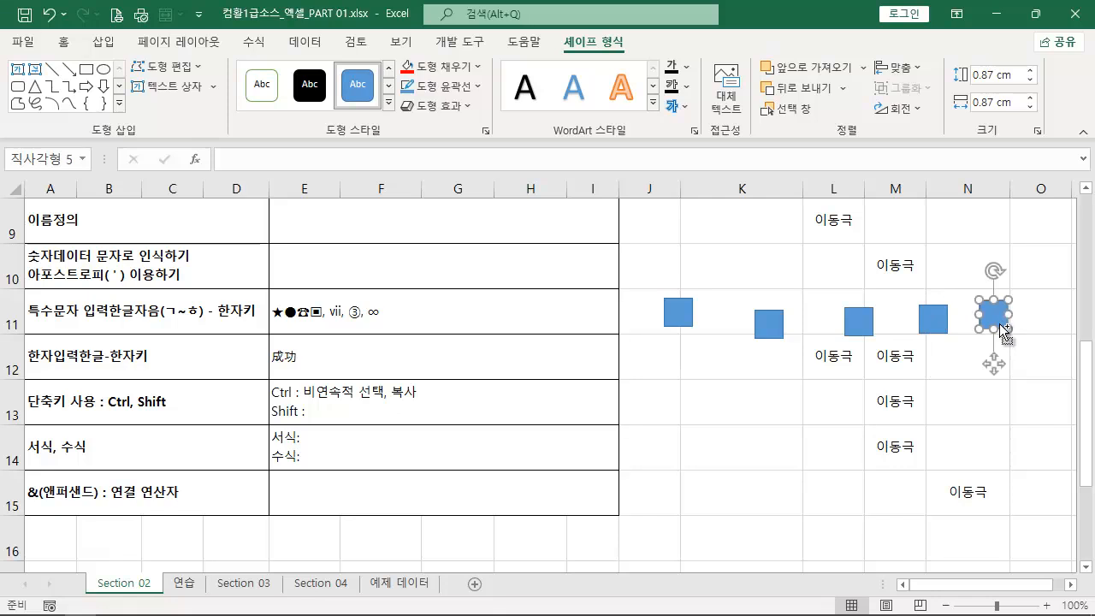
key("ctrl+z")
key("ctrl+z")
key("ctrl+z")
key("ctrl+z")
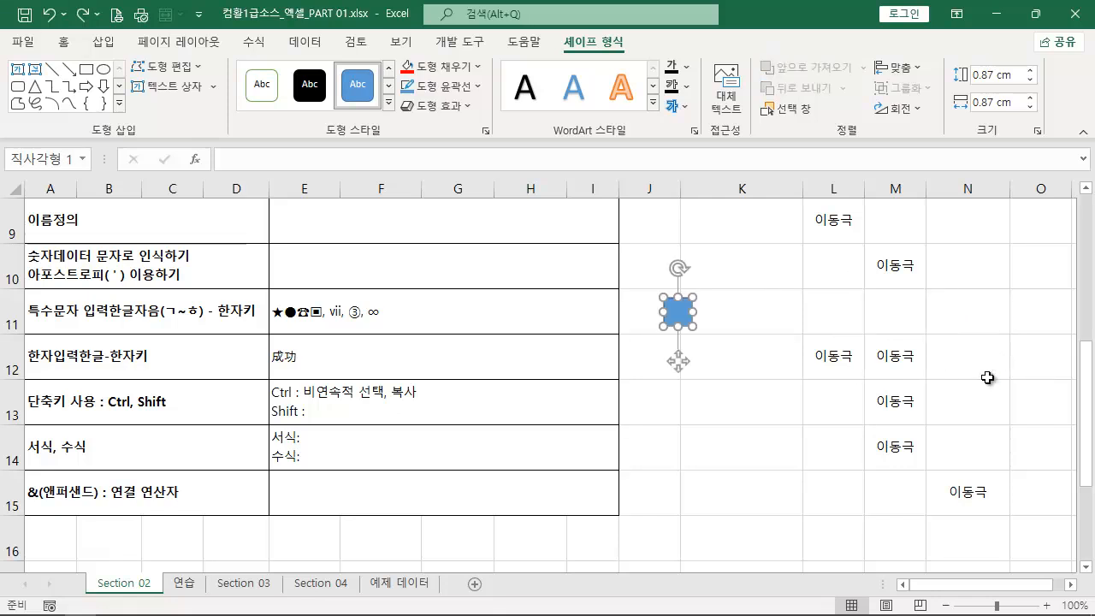
- Add 연속적 선택 after the Shift label in E13 and finish the cell entry
key("ctrl+2")
left_click_drag(267, 419, 491, 420)
key("Escape")
double_click(310, 412)
type("연속적 선태")
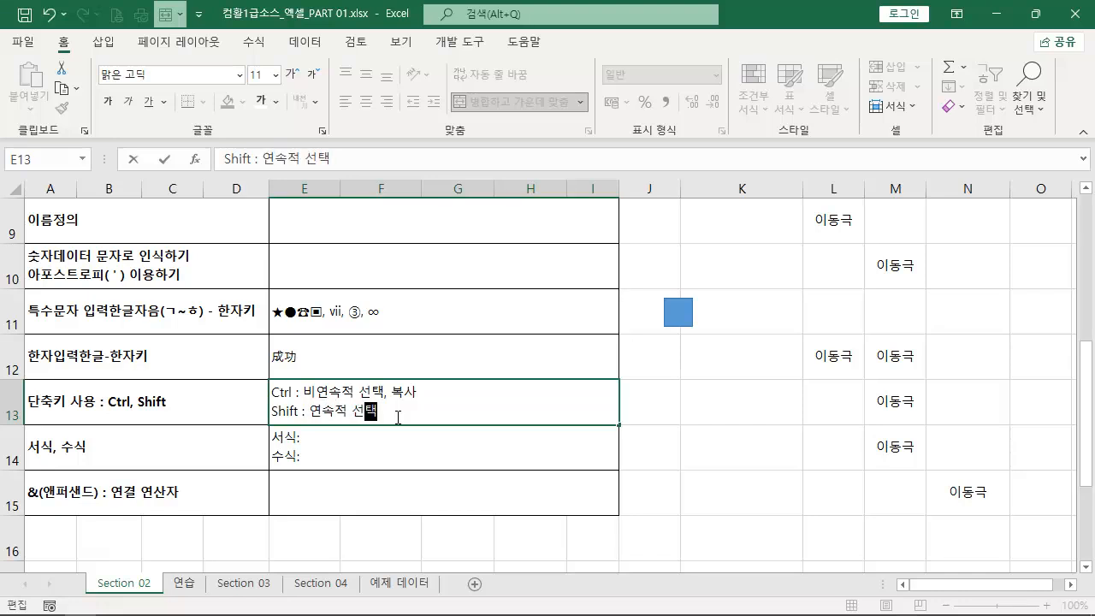
type("ㄱ")
key("Return")
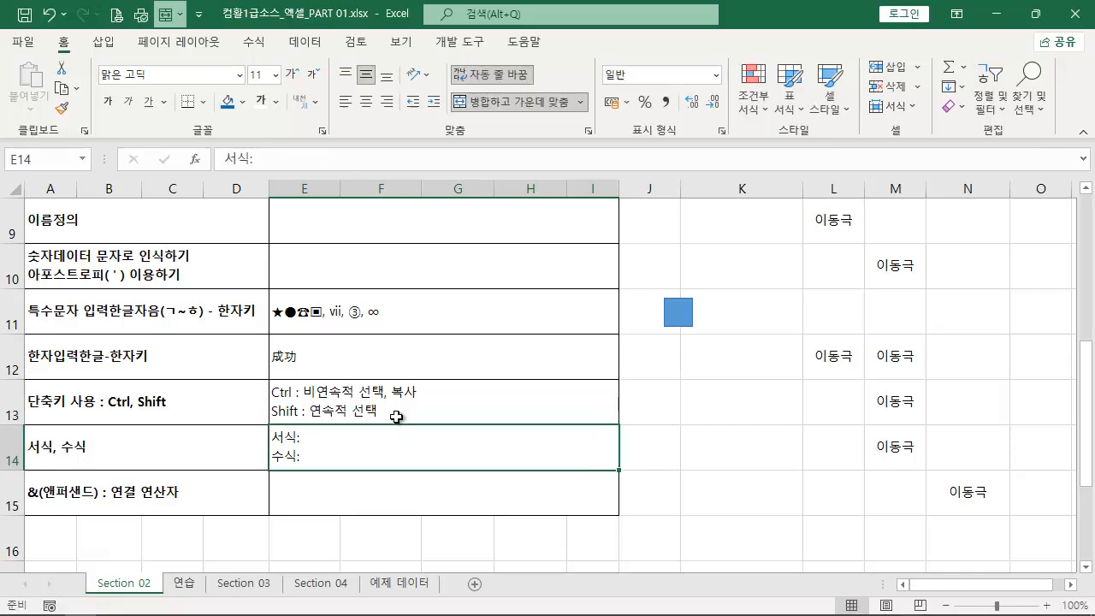
- Select the continuous range K14:L16 and fill all its cells with the same person's name in one entry
left_click(733, 454)
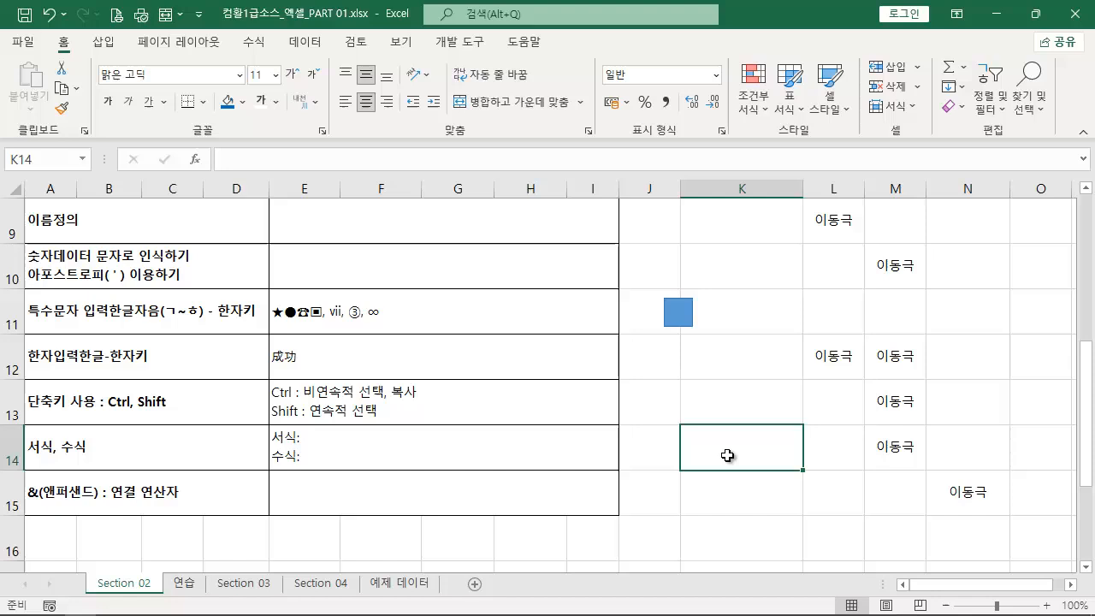
left_click(845, 543, "shift")
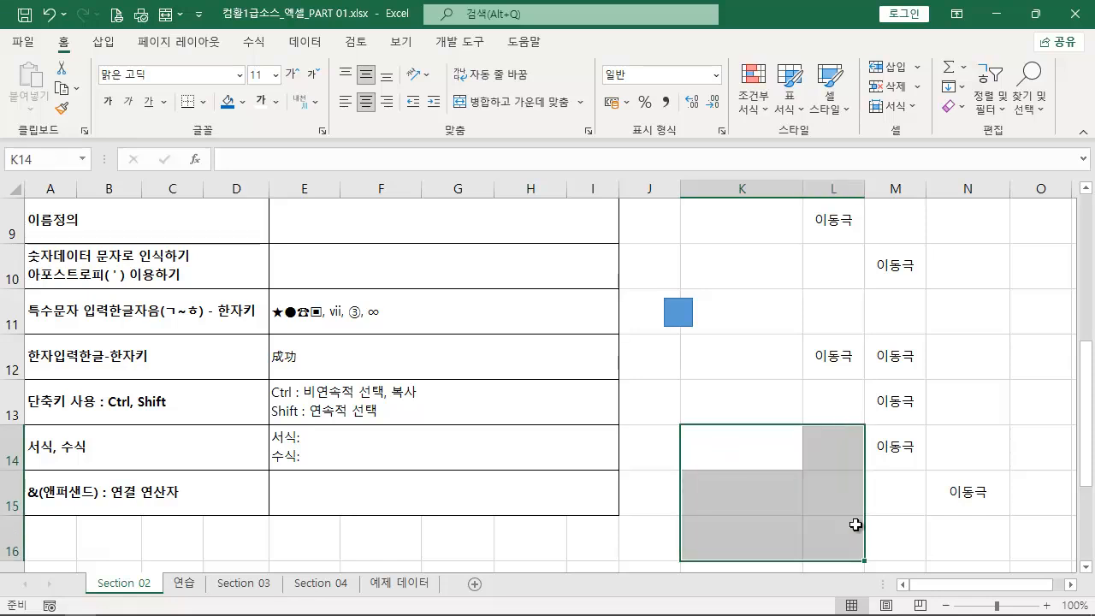
key("ctrl+Return")
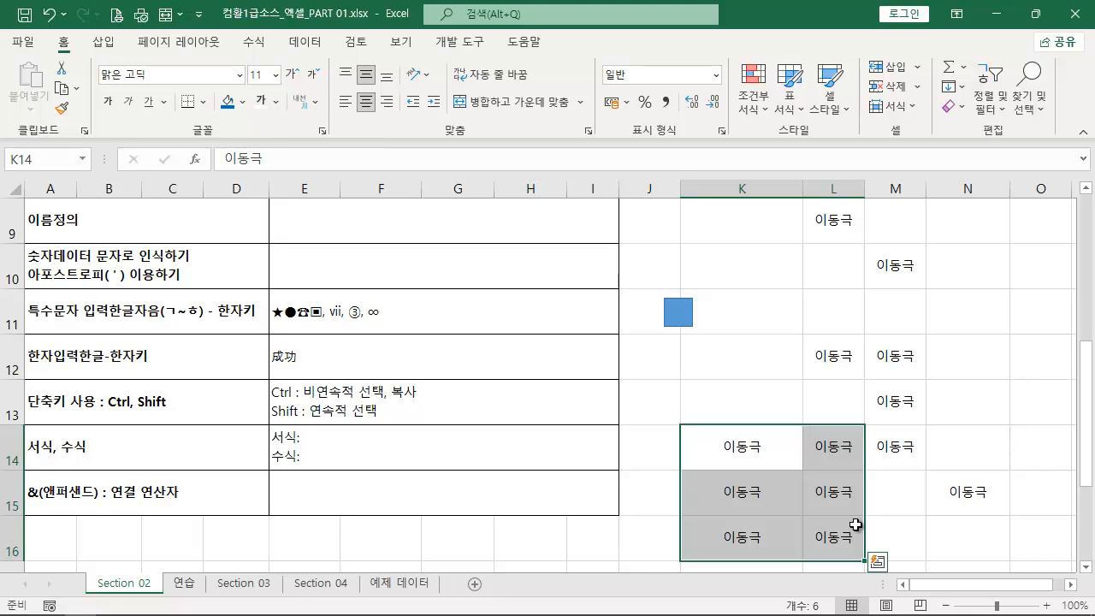
- Append ", 정의 개념, 역의 개념" to the Shift line in E13
double_click(412, 413)
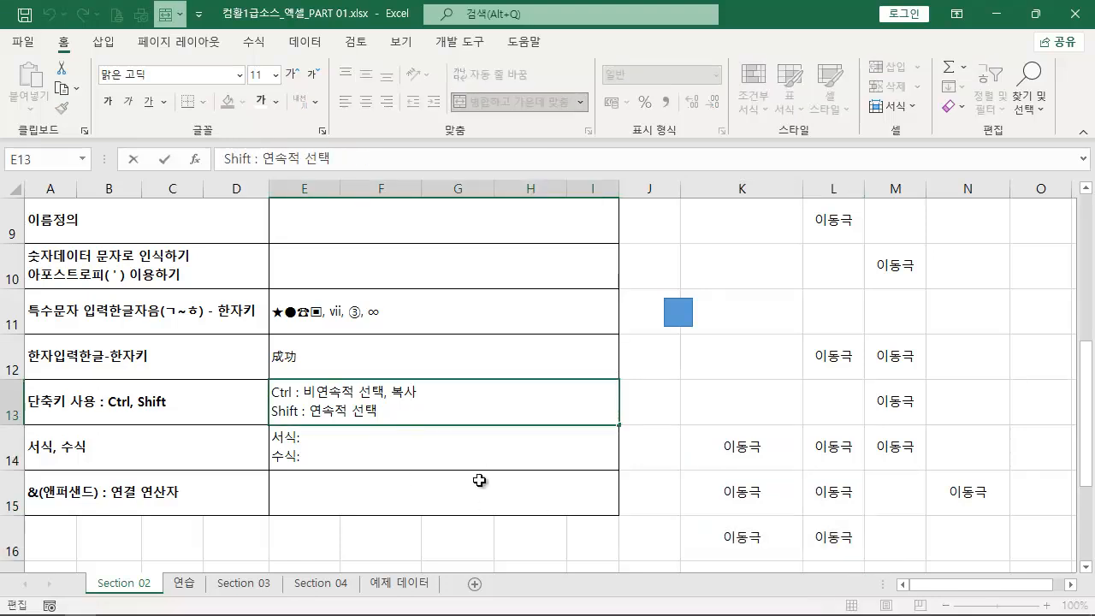
type(", 정의 개녀")
type(", 역ㅇ")
type("념, 역의 개념")
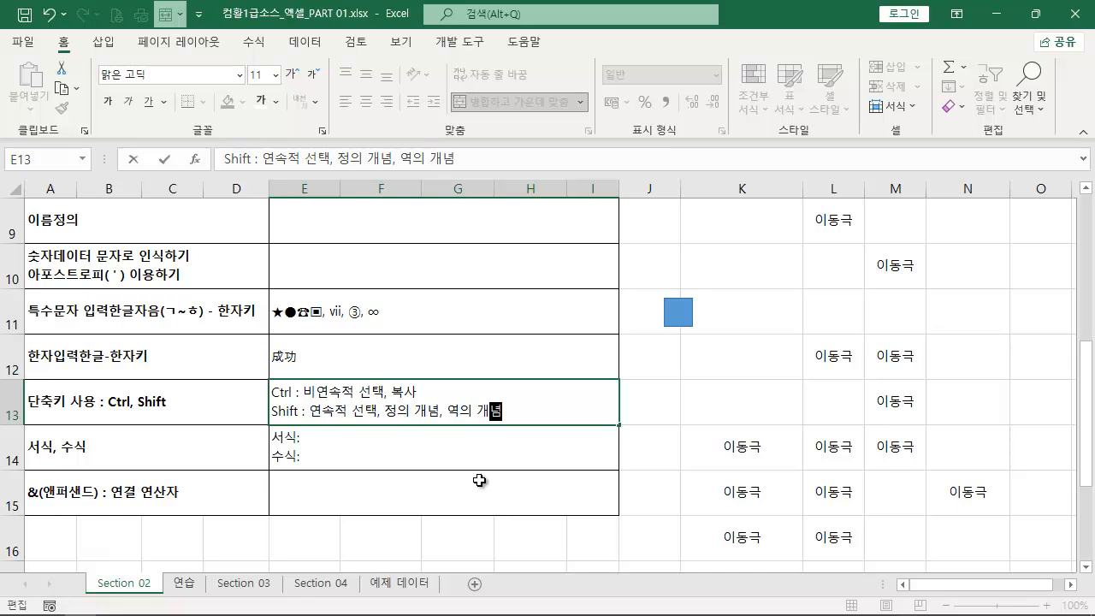
key("Return")
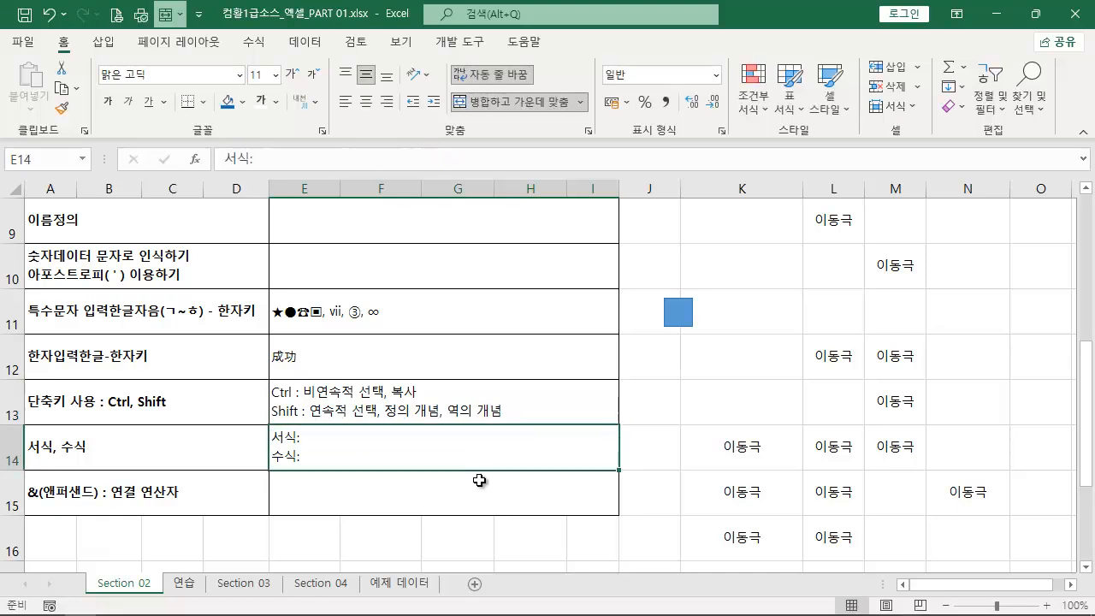
- Copy the blue square twice along row 11 toward column M and undo both copies
left_click(385, 411)
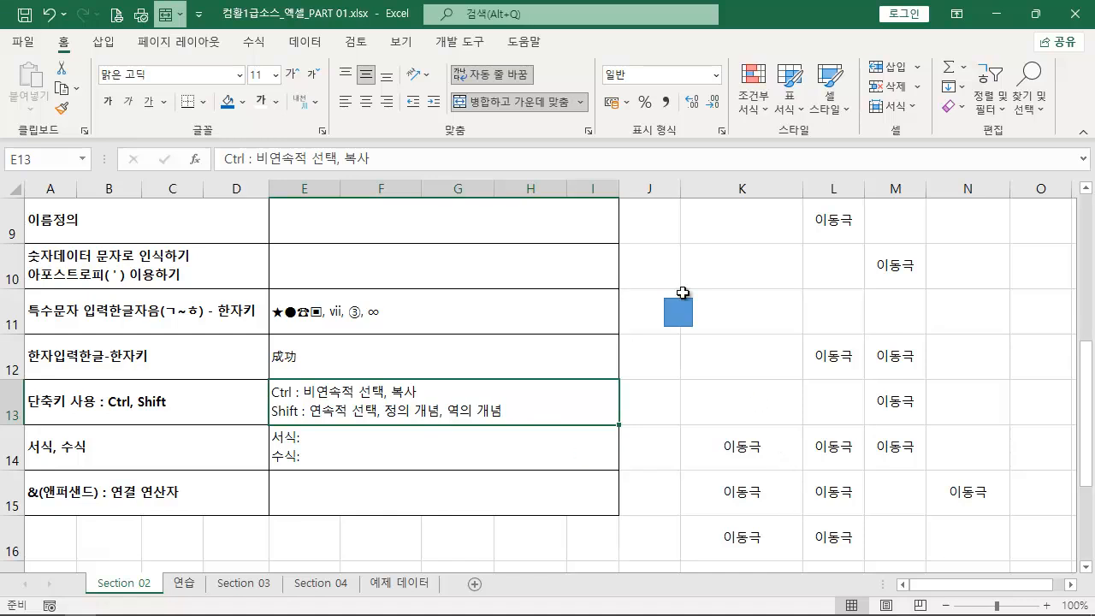
left_click(681, 319)
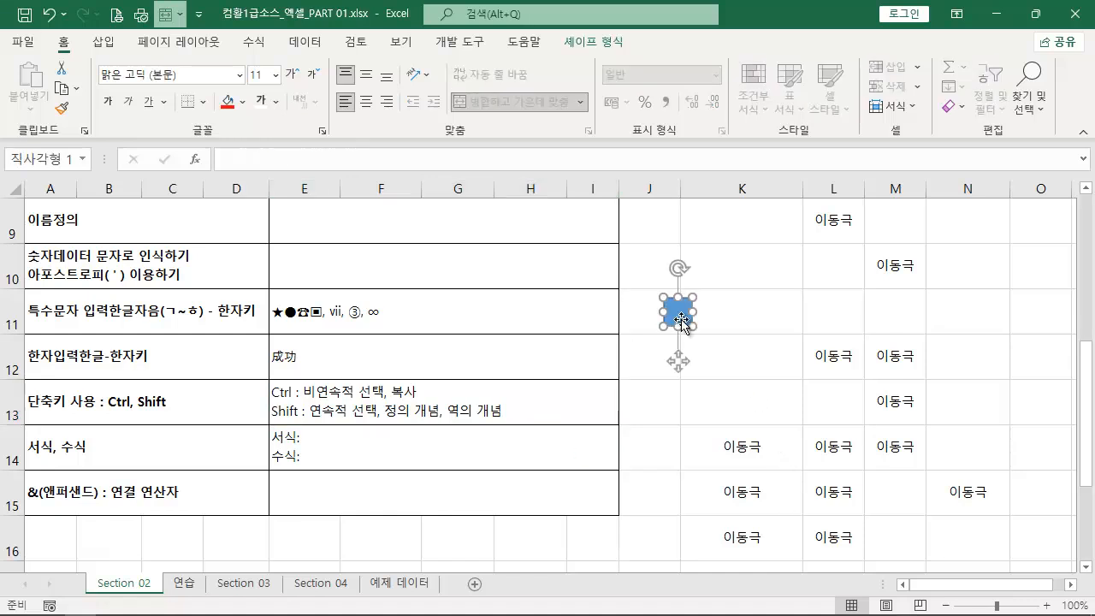
left_click_drag(680, 321, 890, 319)
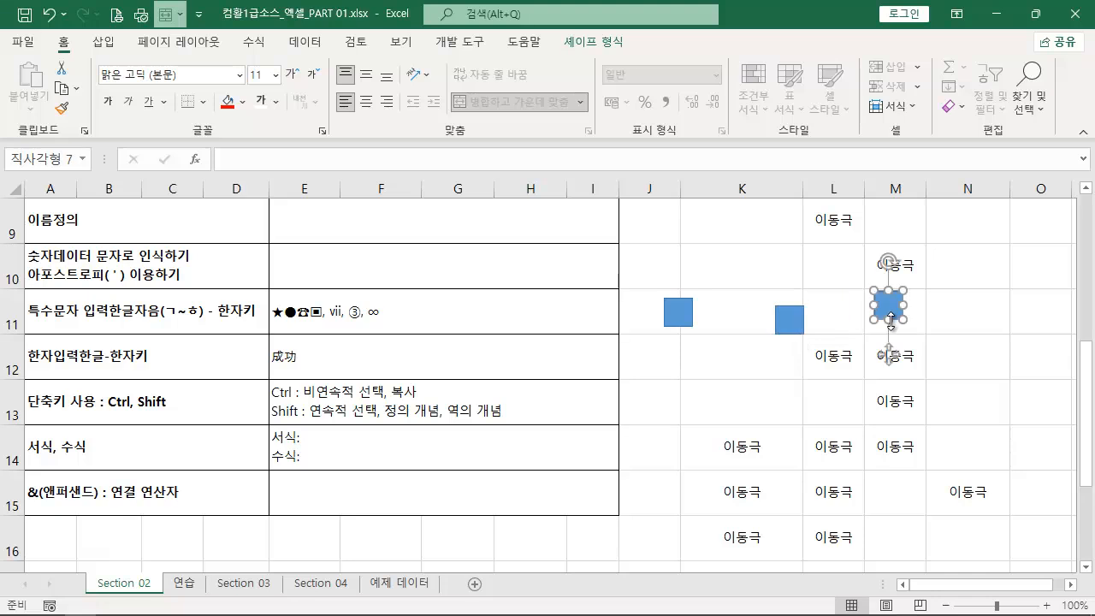
key("ctrl+z")
key("ctrl+z")
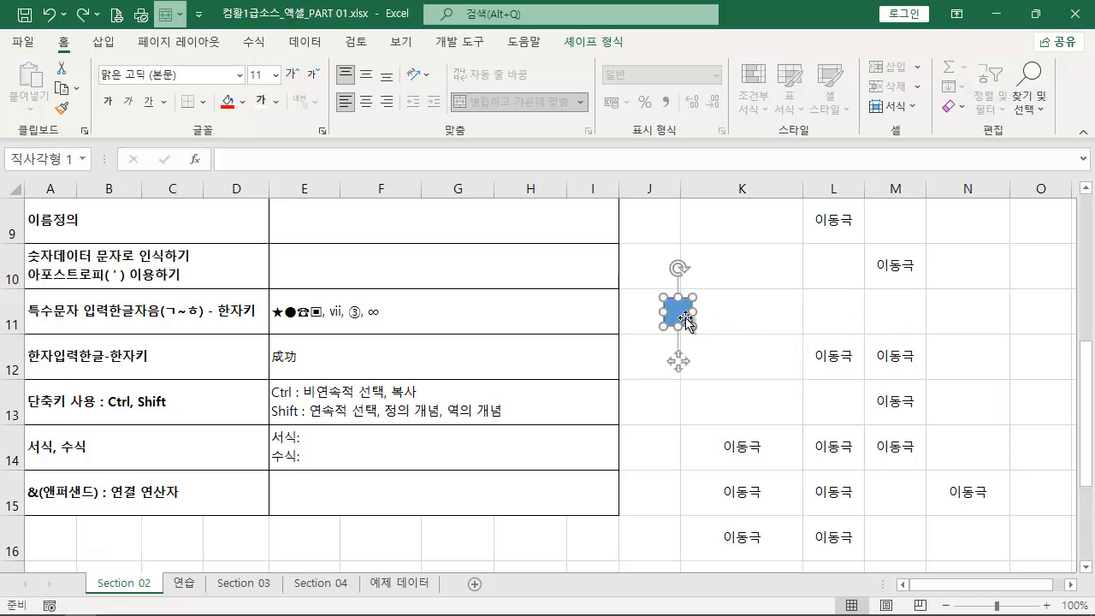
- Move the blue square beside K11 so that it lies fully within column J
left_click_drag(680, 311, 647, 316)
key("ctrl+z")
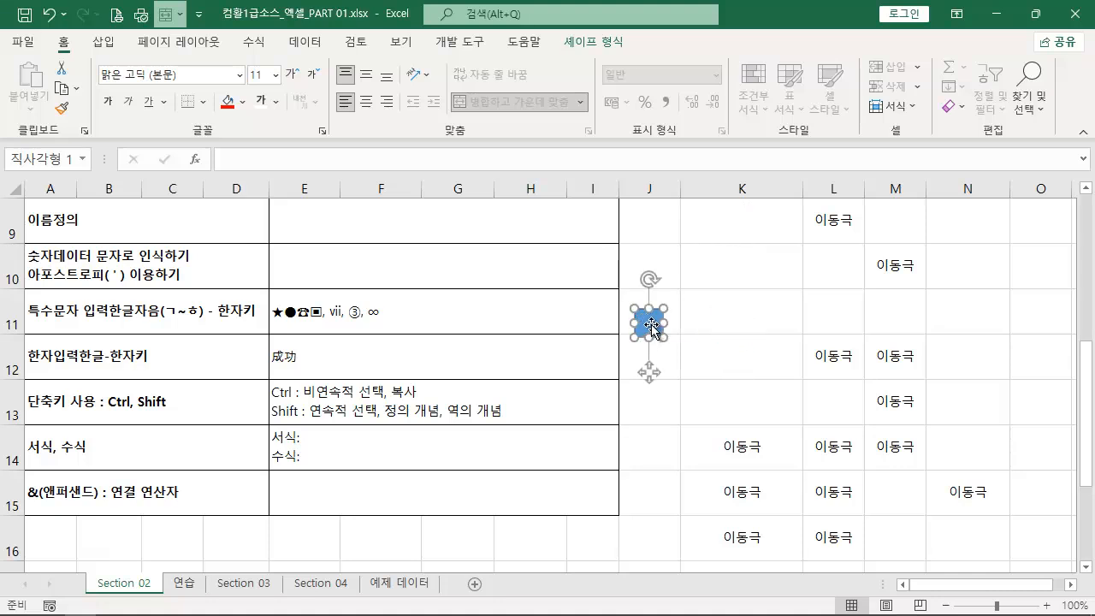
- Place copies of the square in a straight line along row 11 toward columns M and N and undo them all
left_click_drag(650, 325, 895, 329)
left_click_drag(910, 324, 963, 324)
key("ctrl+z")
left_click_drag(896, 325, 970, 321)
key("ctrl+z")
key("ctrl+z")
key("ctrl+z")
key("ctrl+z")
- Append ", 기타 단축키" to the Ctrl line in E13
left_click(439, 396)
double_click(451, 393)
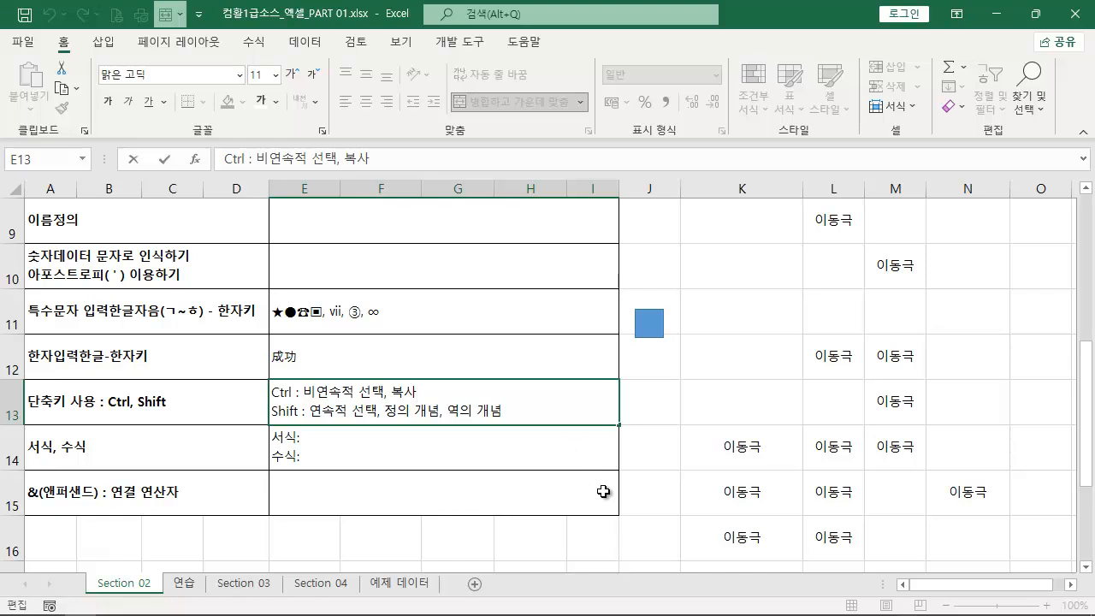
type("기타 단추")
type("키")
key("Return")
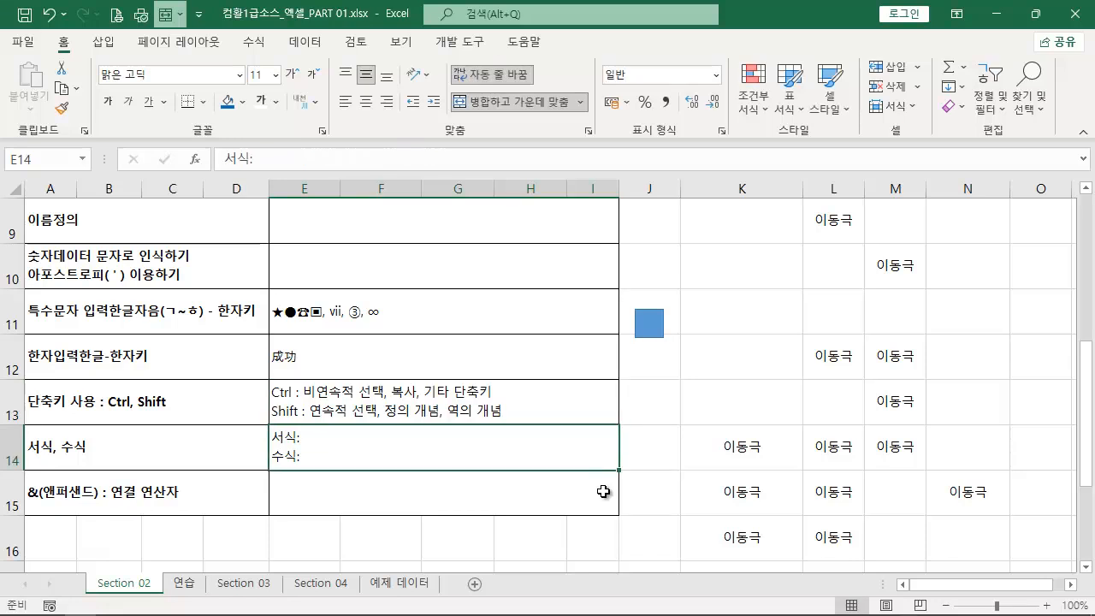
- Zoom the worksheet in and out and flip through the neighbouring sheets, returning to Section 02
scroll(519, 443, "up", 2, "ctrl")
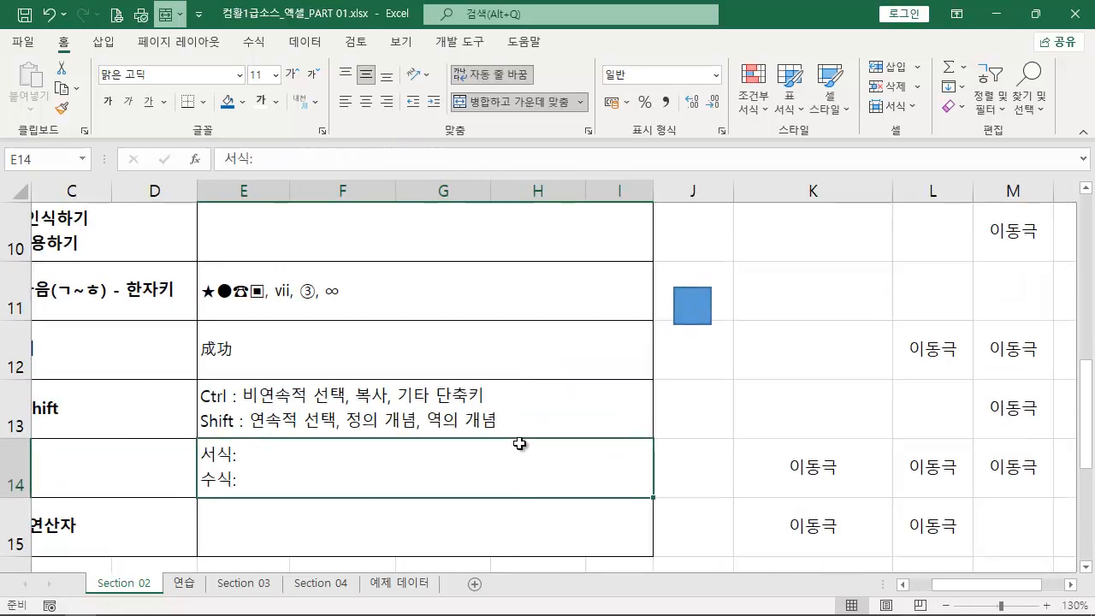
scroll(519, 443, "down", 3, "ctrl")
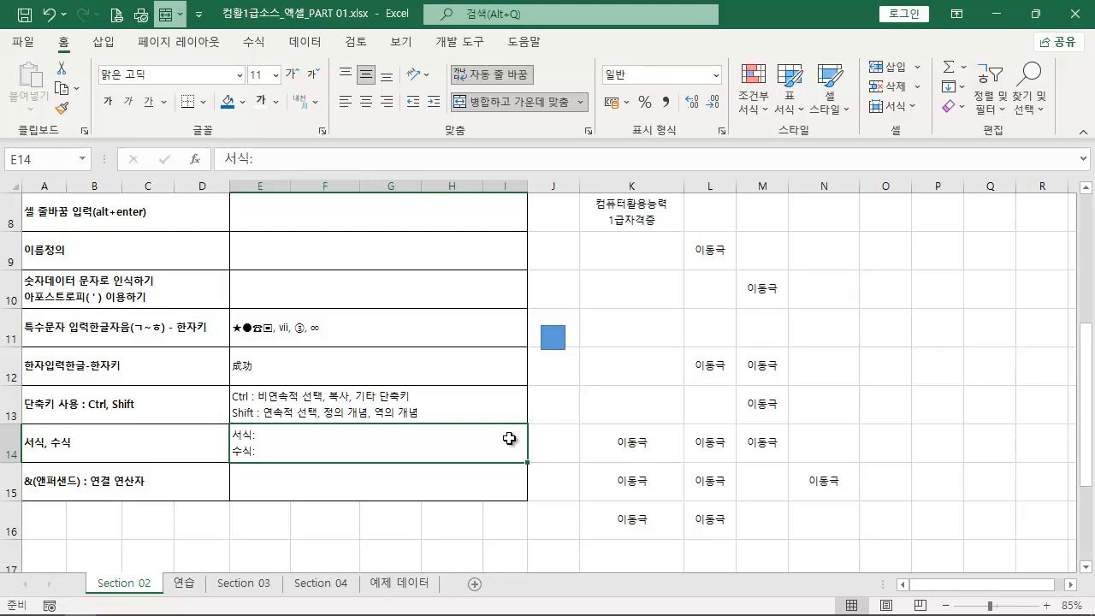
scroll(509, 438, "up", 1, "ctrl")
scroll(449, 456, "down", 1)
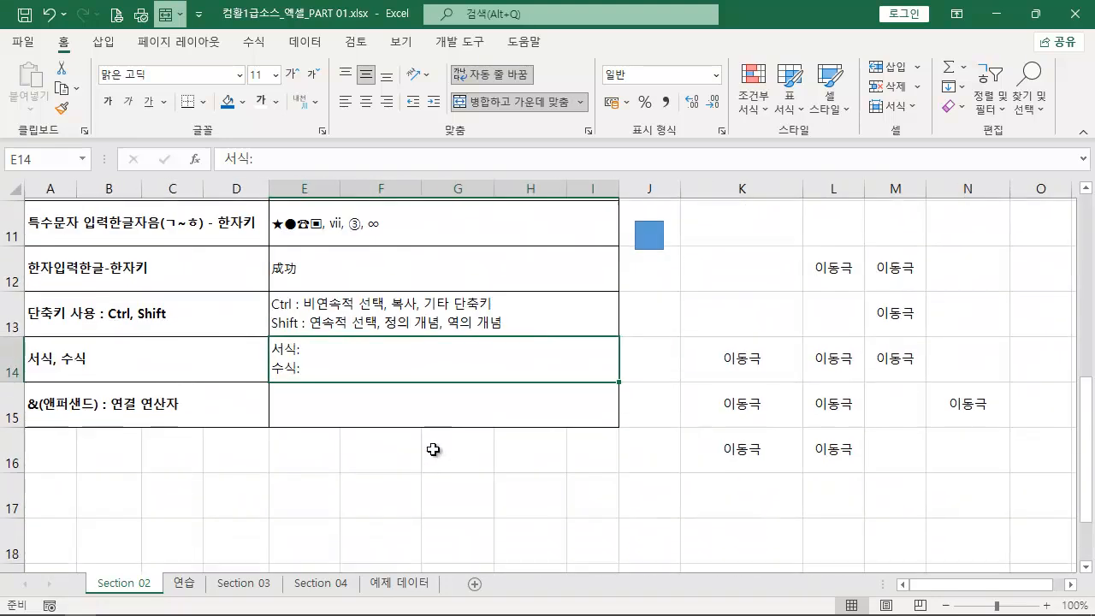
left_click(182, 585)
left_click(124, 586)
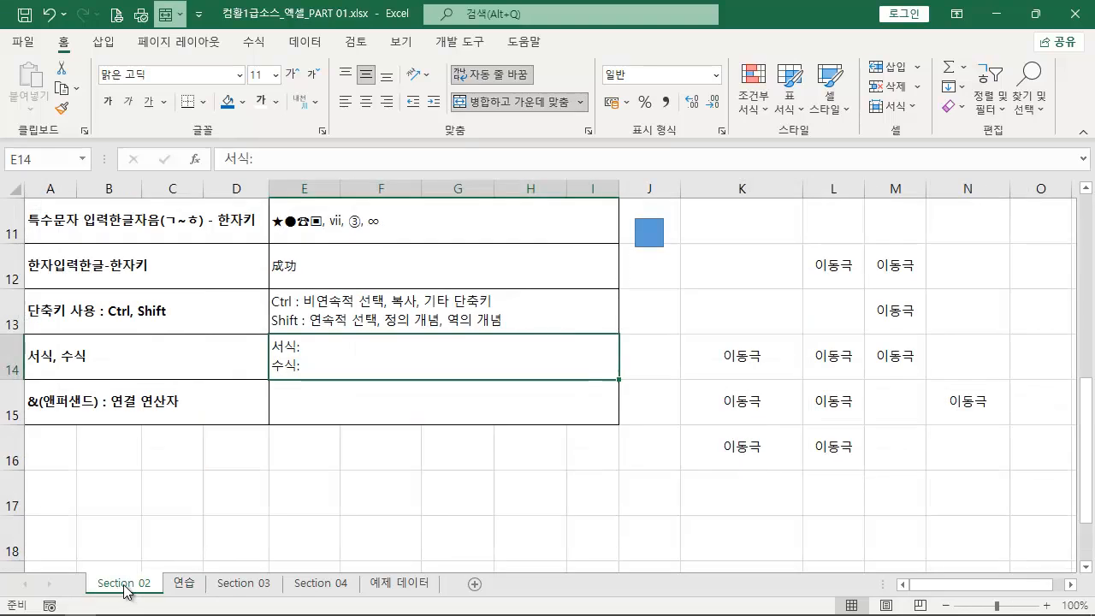
key("ctrl+Page_Down")
key("ctrl+Page_Down")
key("ctrl+Page_Up")
key("ctrl+Page_Up")
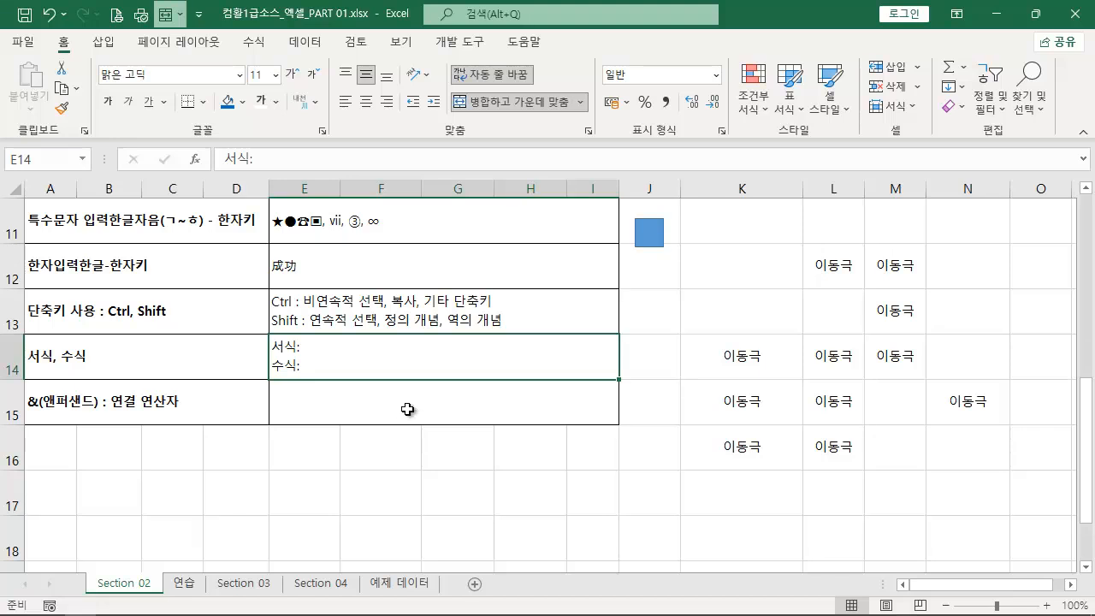
- Enter 75 in cell K10 and re-enter it, finishing the second entry by moving up to K9
left_click(377, 319)
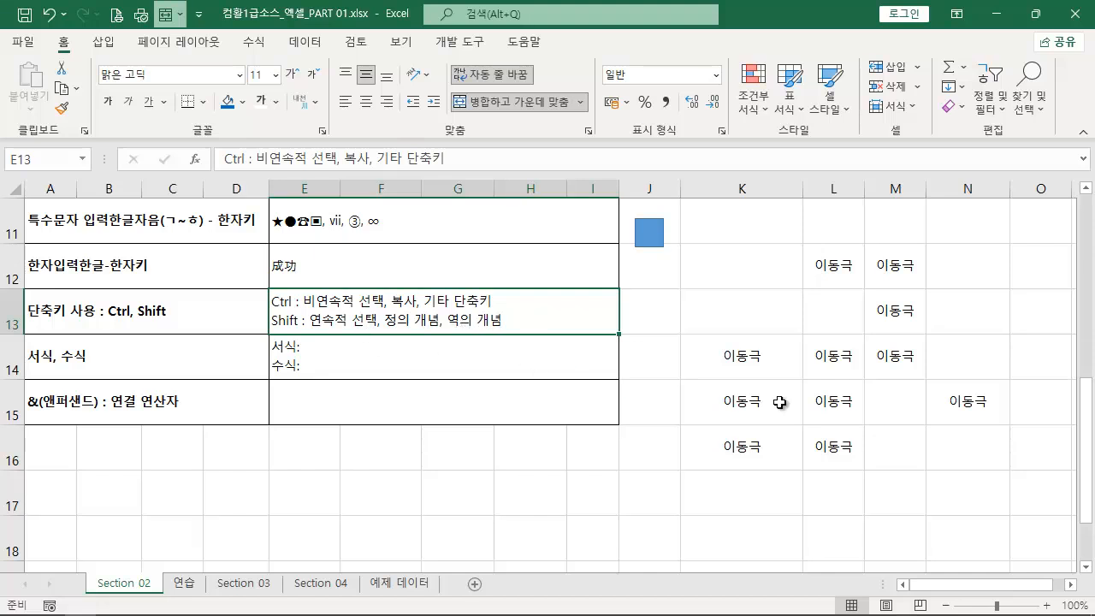
left_click(728, 237)
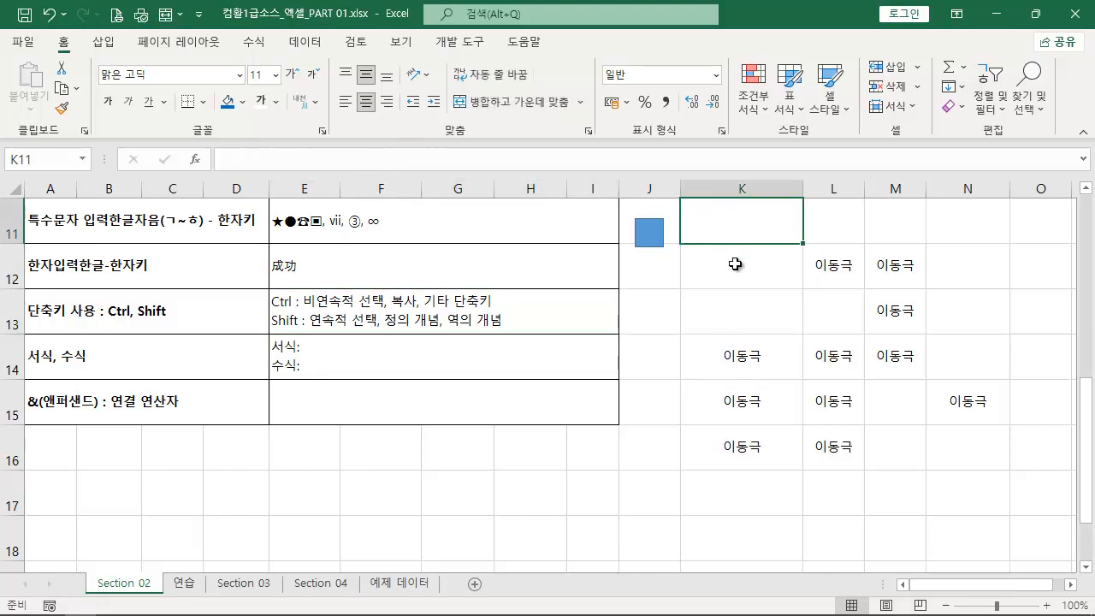
scroll(729, 286, "up", 1)
left_click(733, 316)
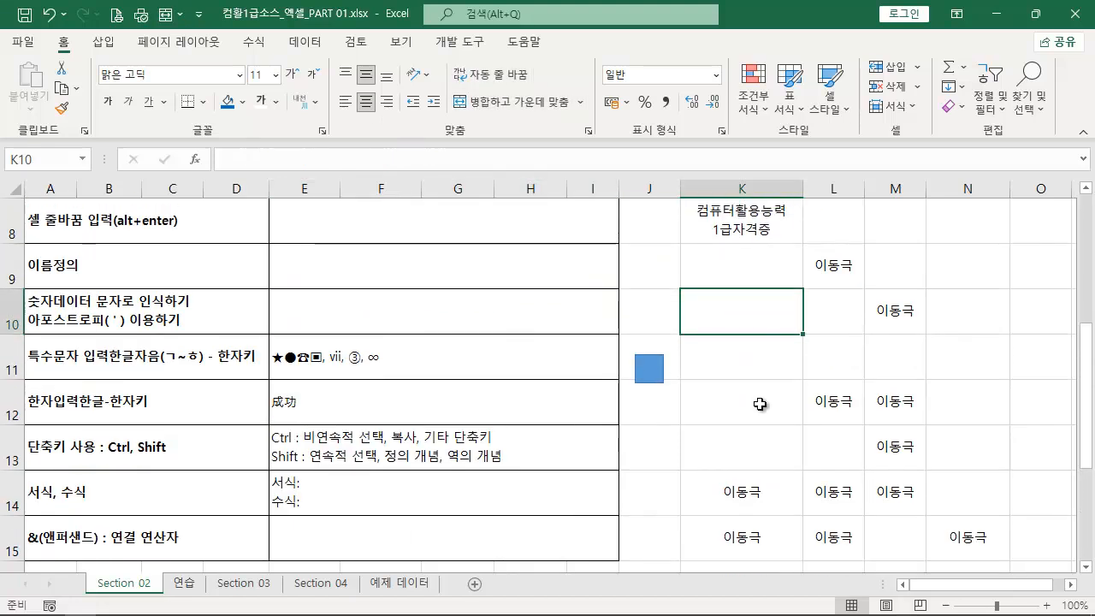
type("7")
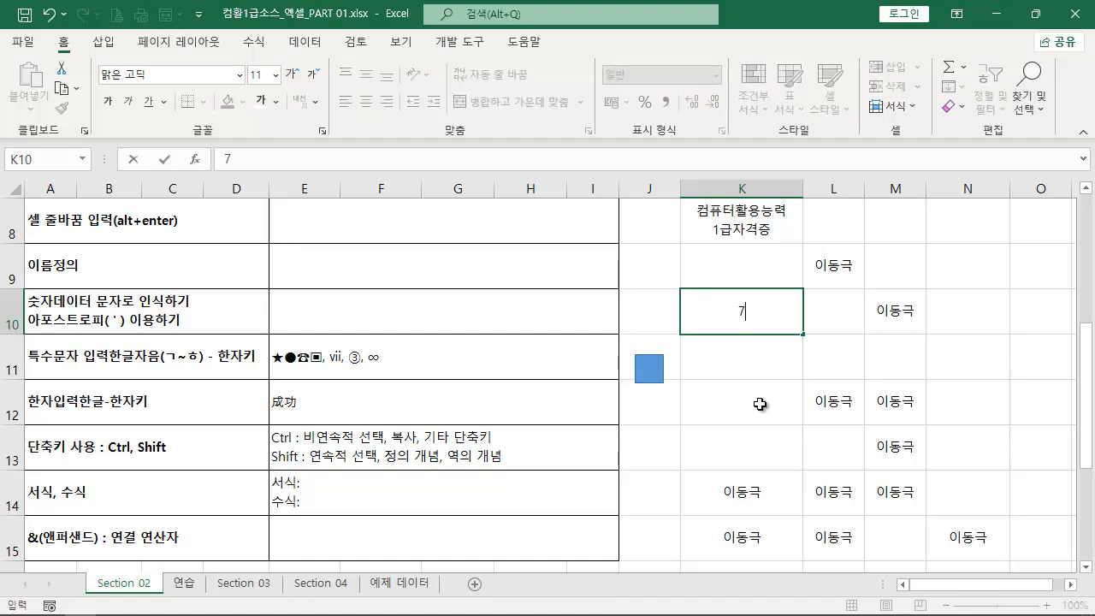
key("Return")
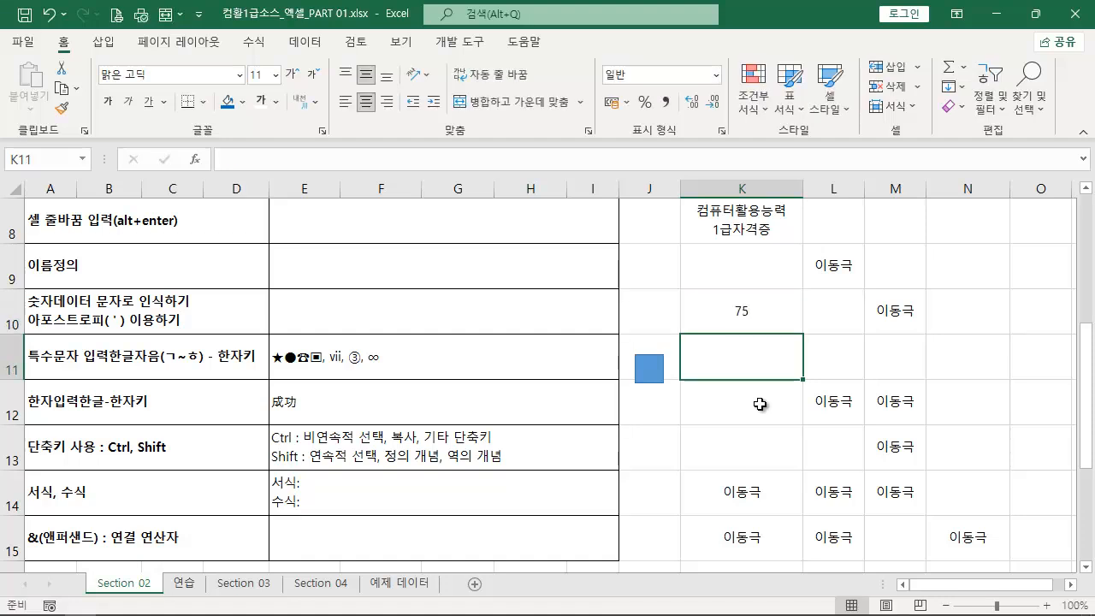
key("Up")
type("7")
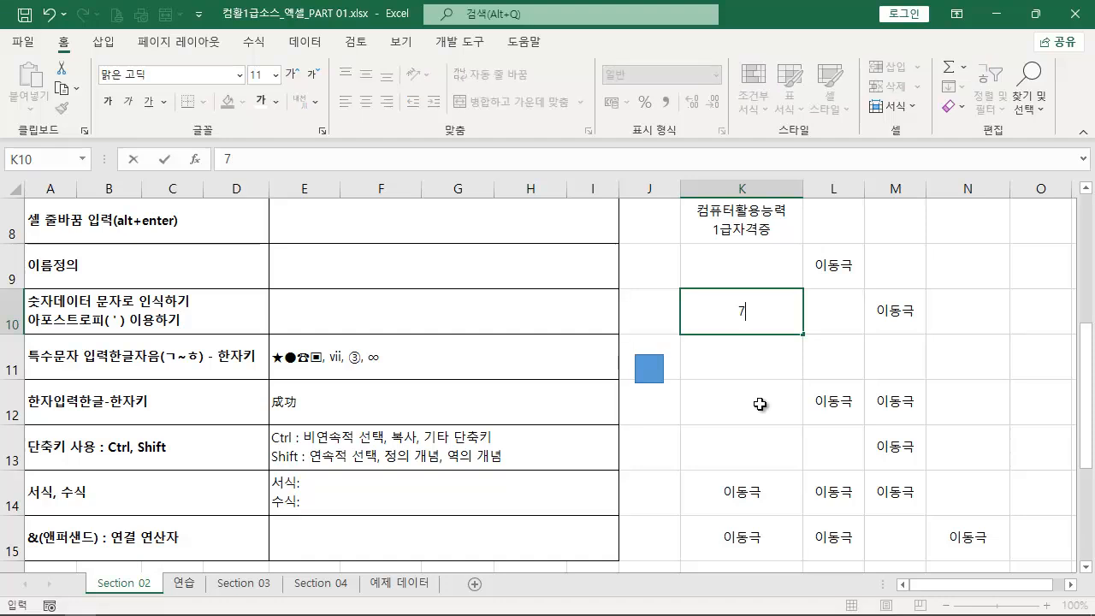
key("Up")
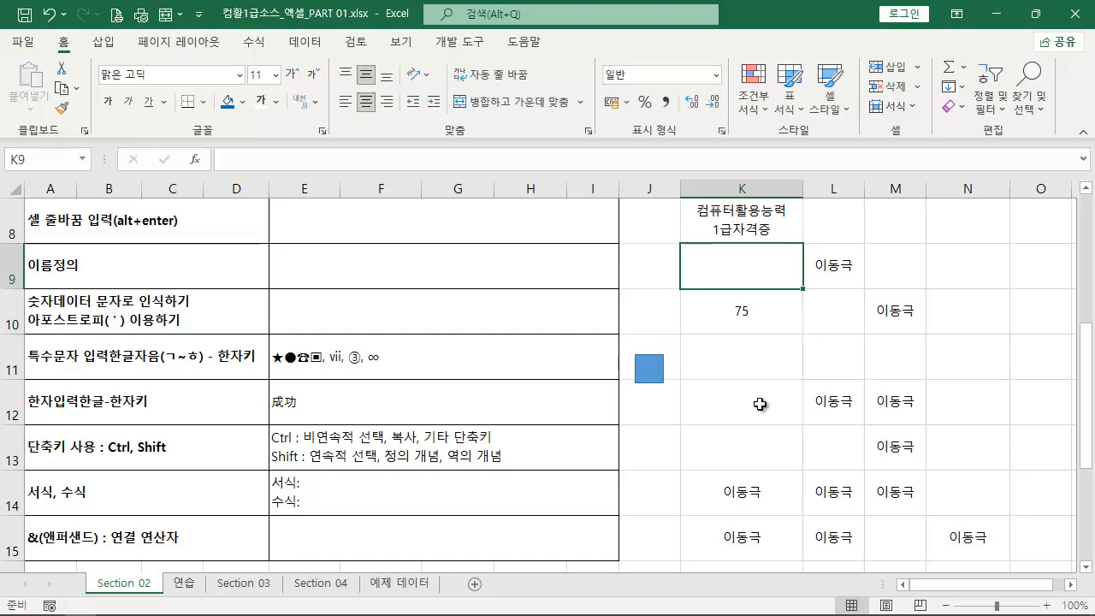
- Enter the person's name in K11, finishing the entry by moving across to L11, and return to K11
key("Down")
key("Down")
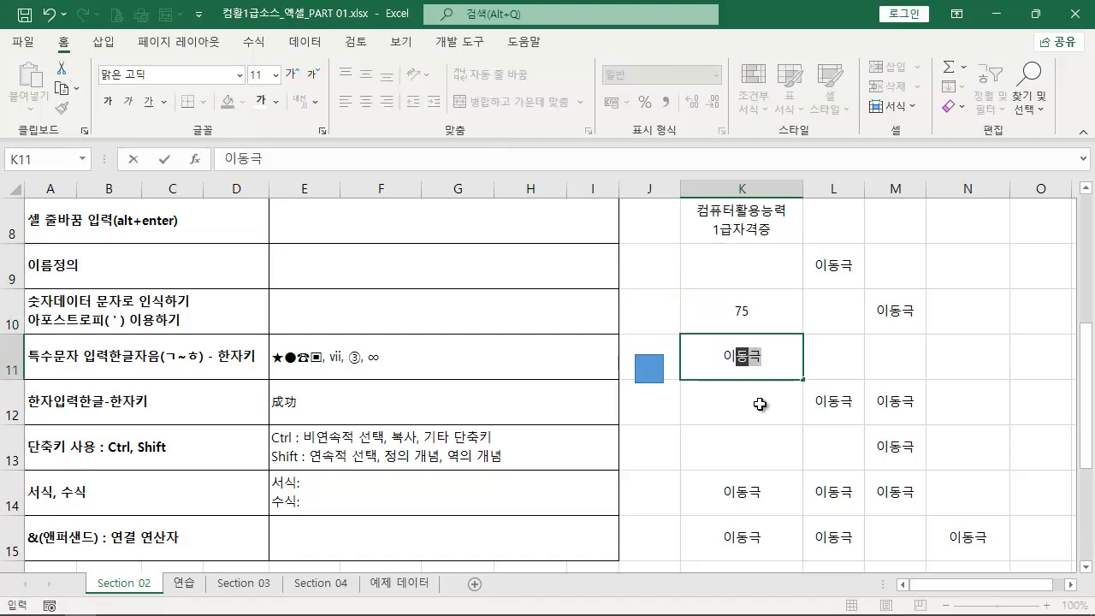
key("Right")
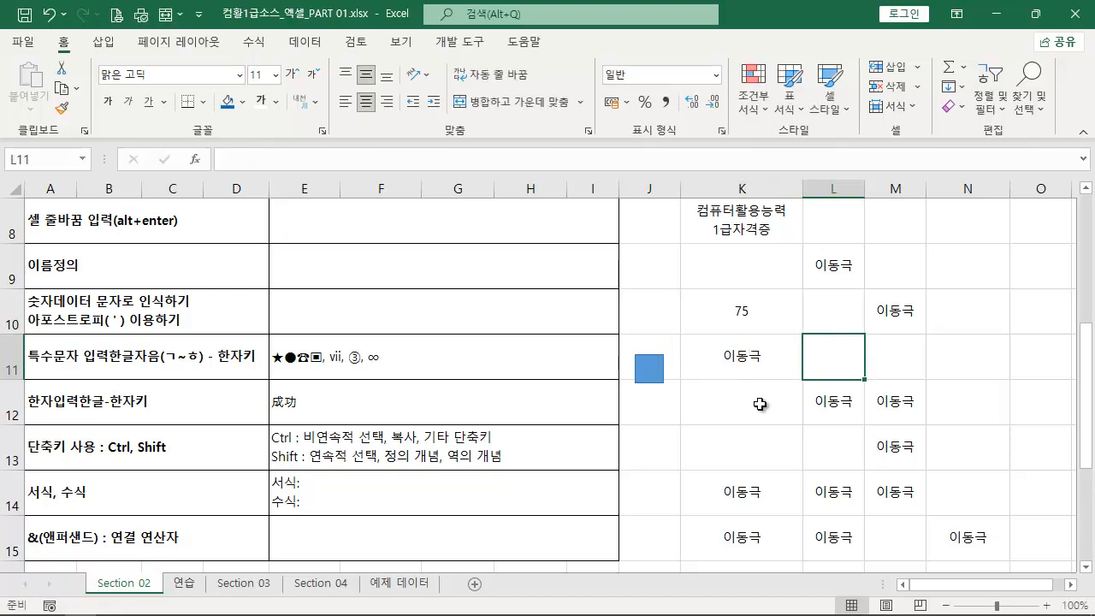
key("Left")
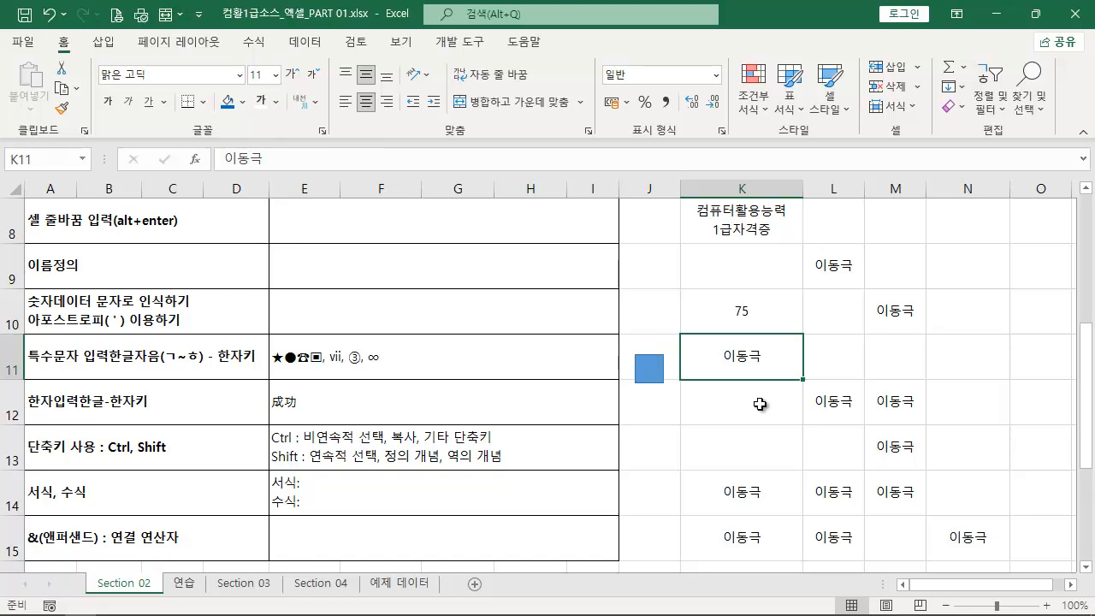
- Append ", 다중 선태" to the Shift line in E13
left_click(758, 444)
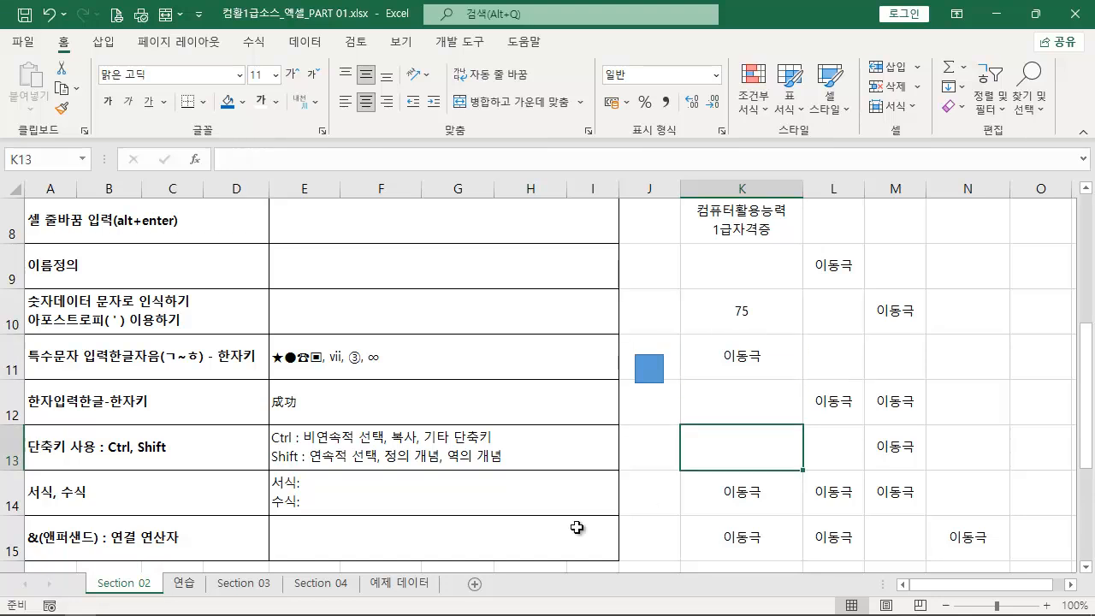
double_click(517, 455)
type(", 다중 선택")
key("Return")
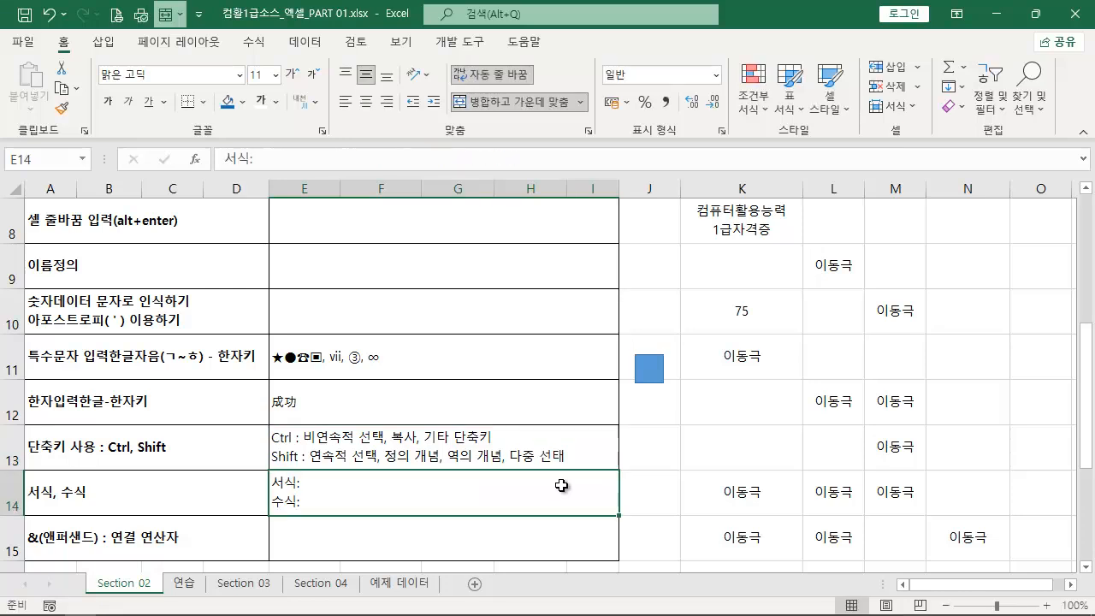
- Place three copies of the blue square around K12, K13 and L11, and select all four squares together
left_click(660, 378)
left_click_drag(660, 378, 875, 368)
key("ctrl+z")
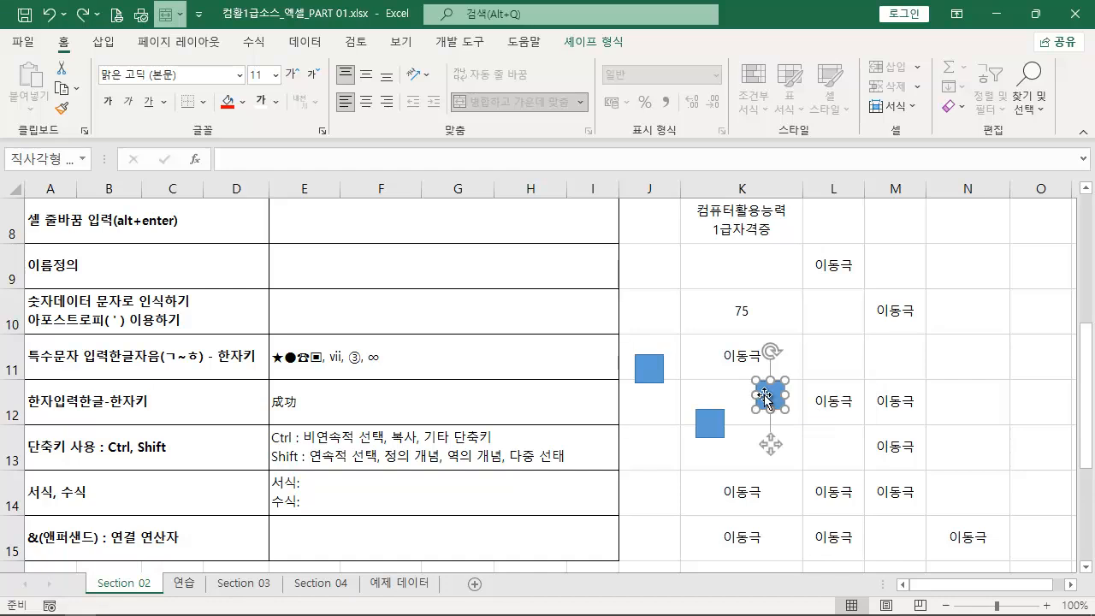
left_click_drag(778, 393, 861, 364)
left_click(777, 395, "shift")
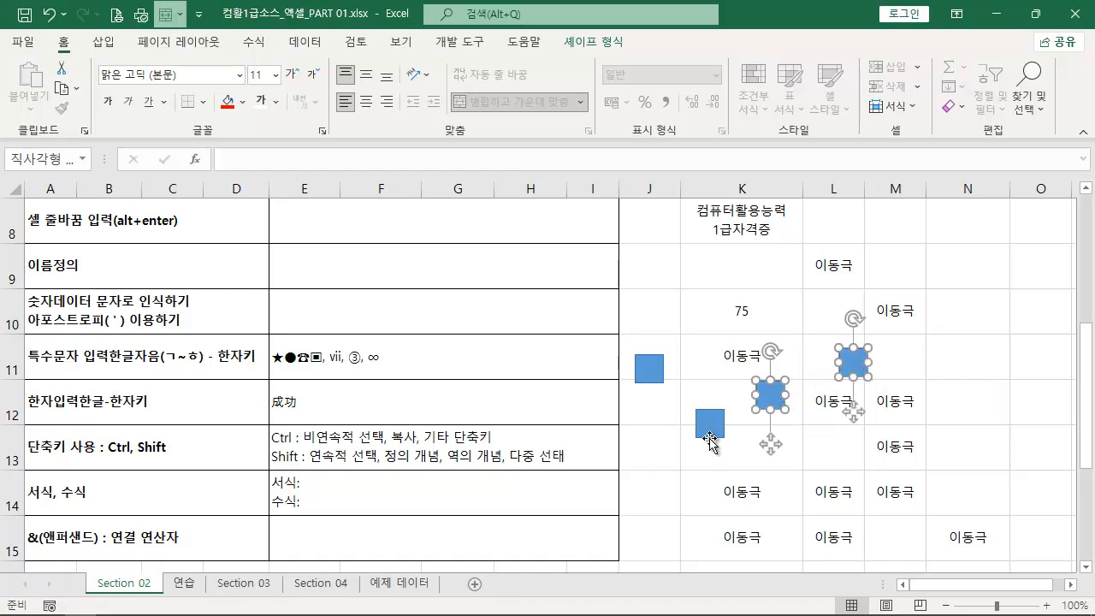
left_click(712, 441, "shift")
left_click(651, 371, "shift")
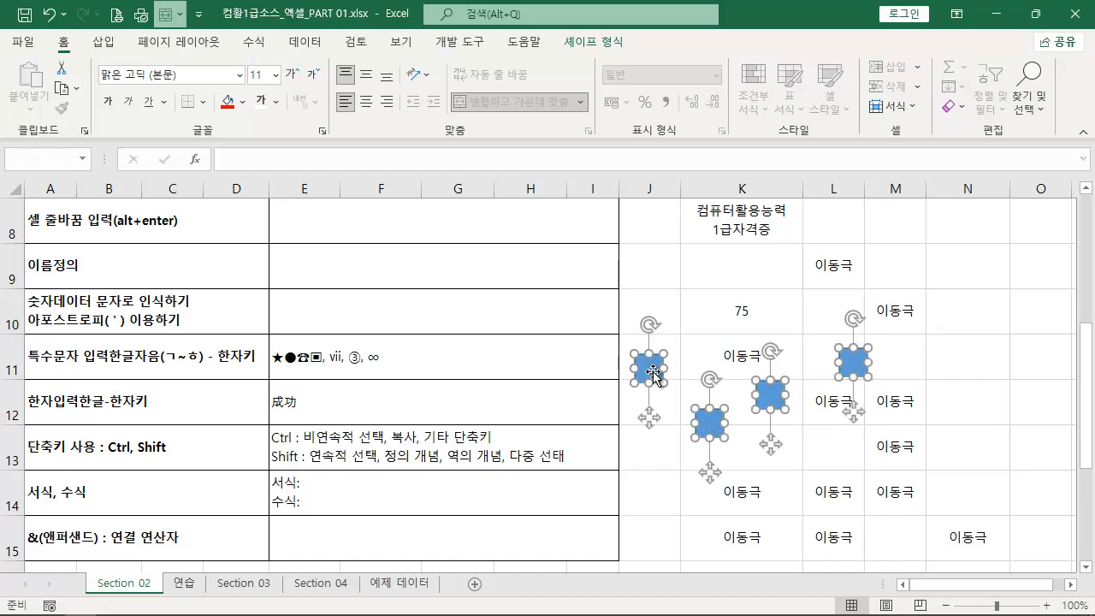
- Correct the last word of the Shift line in E13 to 선택
double_click(581, 466)
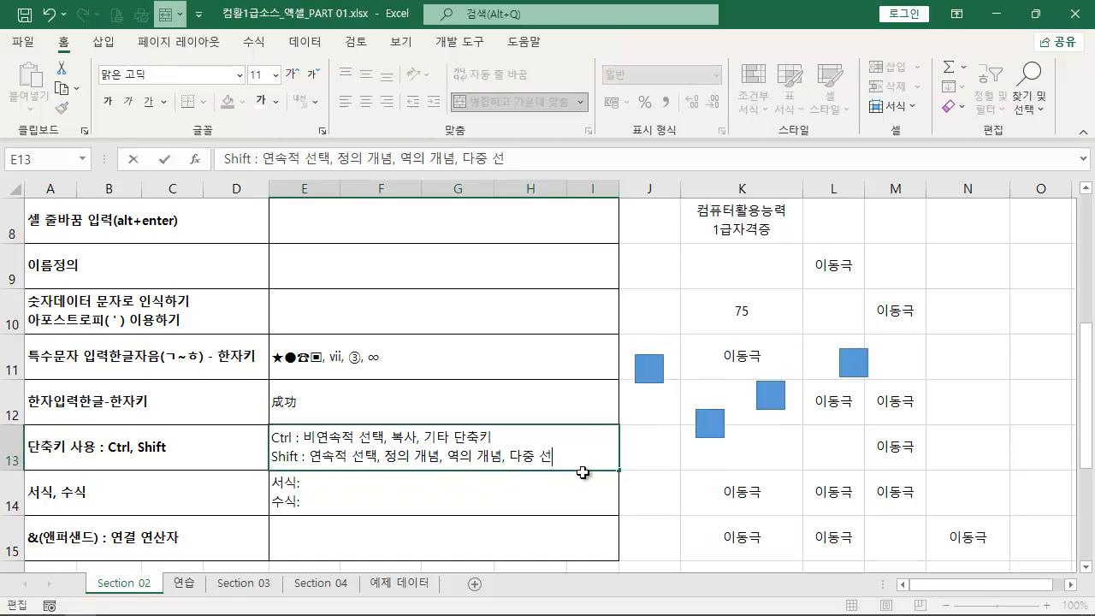
type("태")
key("Return")
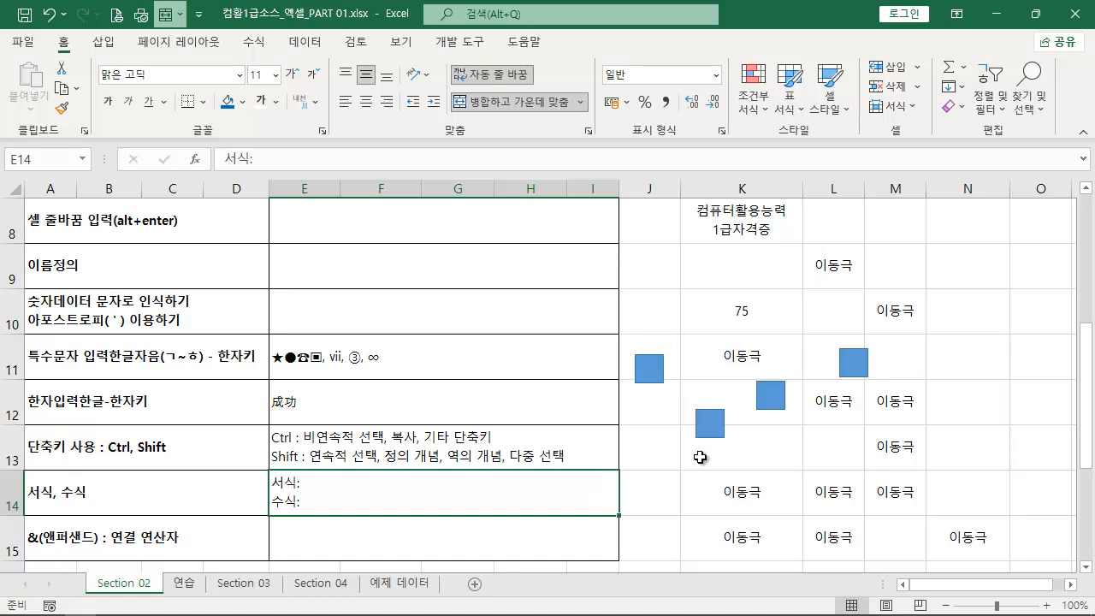
- Fill cell K14 with standard yellow and set its font colour to standard dark blue
scroll(895, 457, "down", 1)
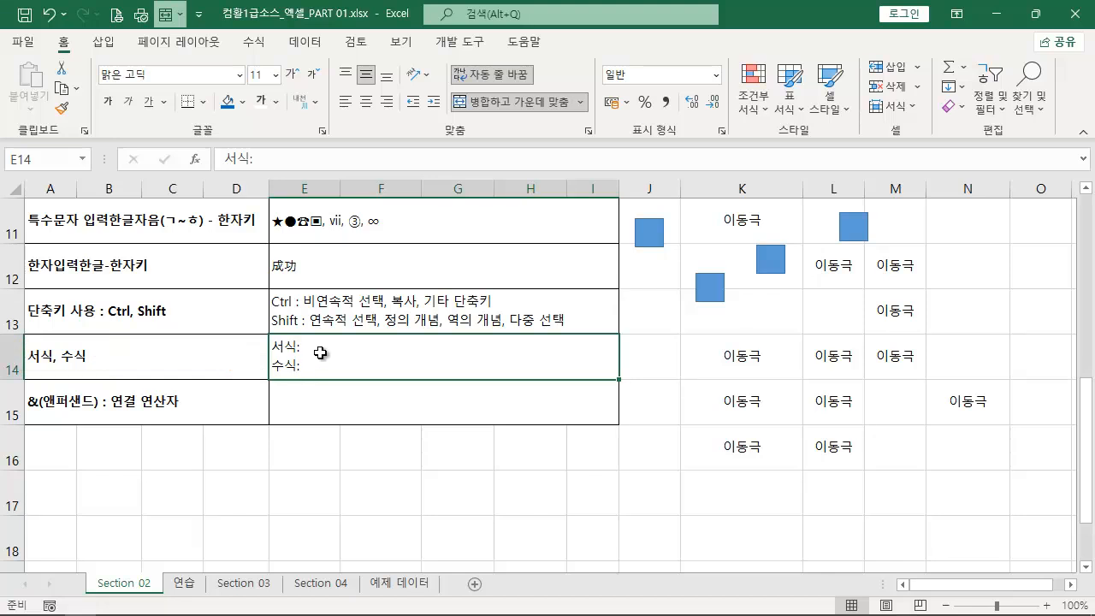
left_click(757, 375)
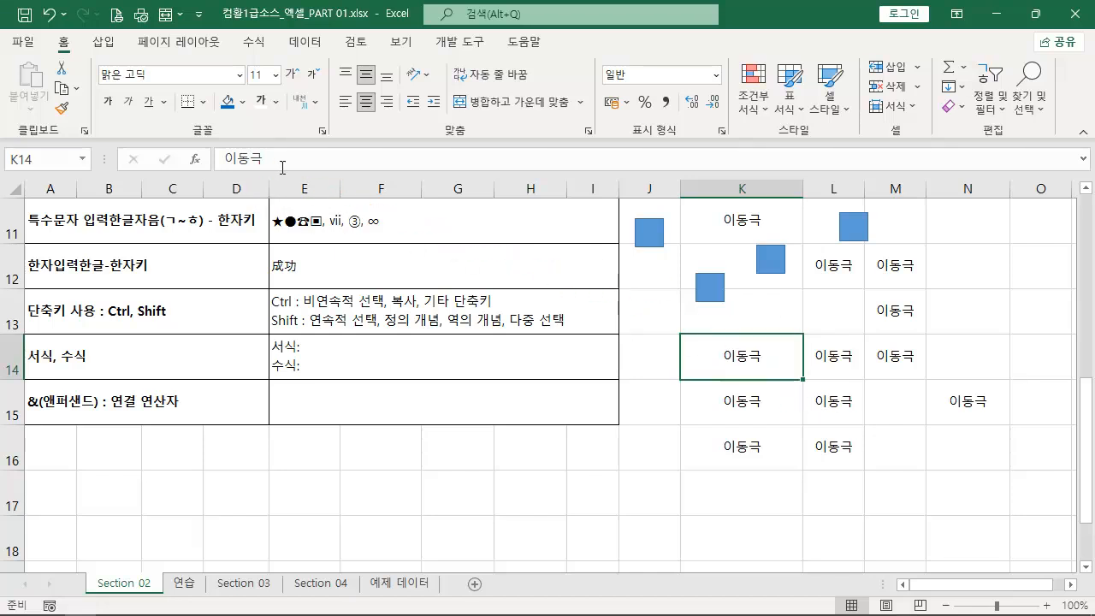
left_click(243, 103)
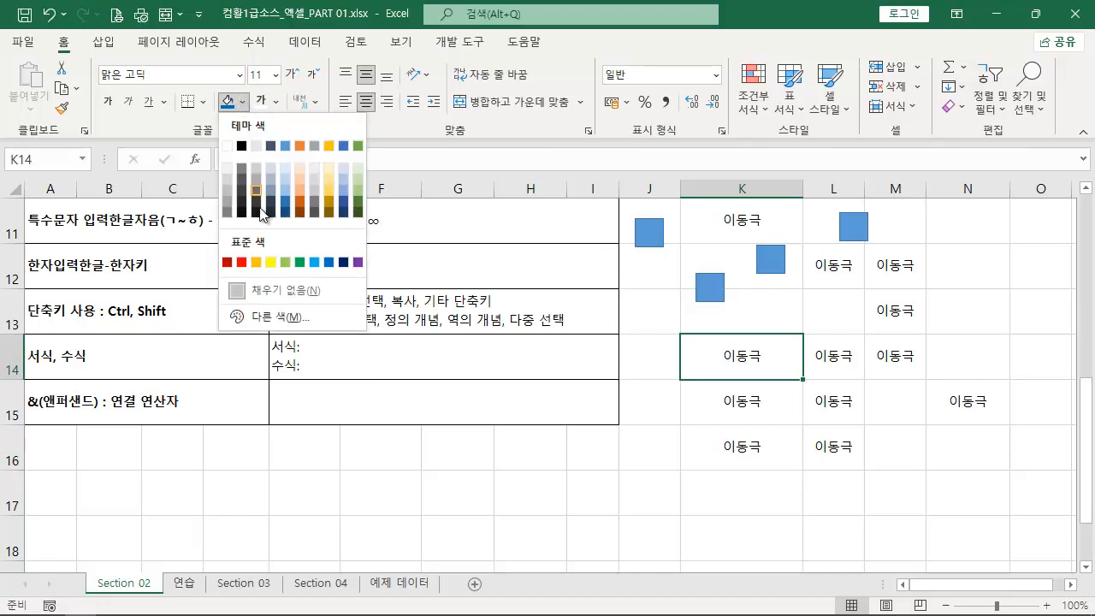
left_click(270, 262)
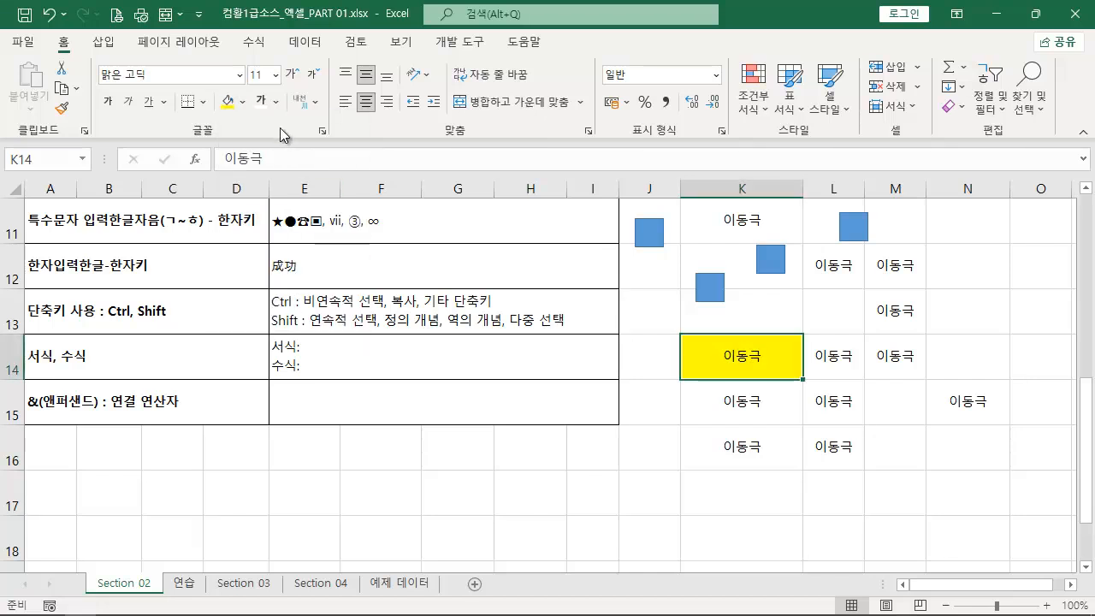
left_click(276, 102)
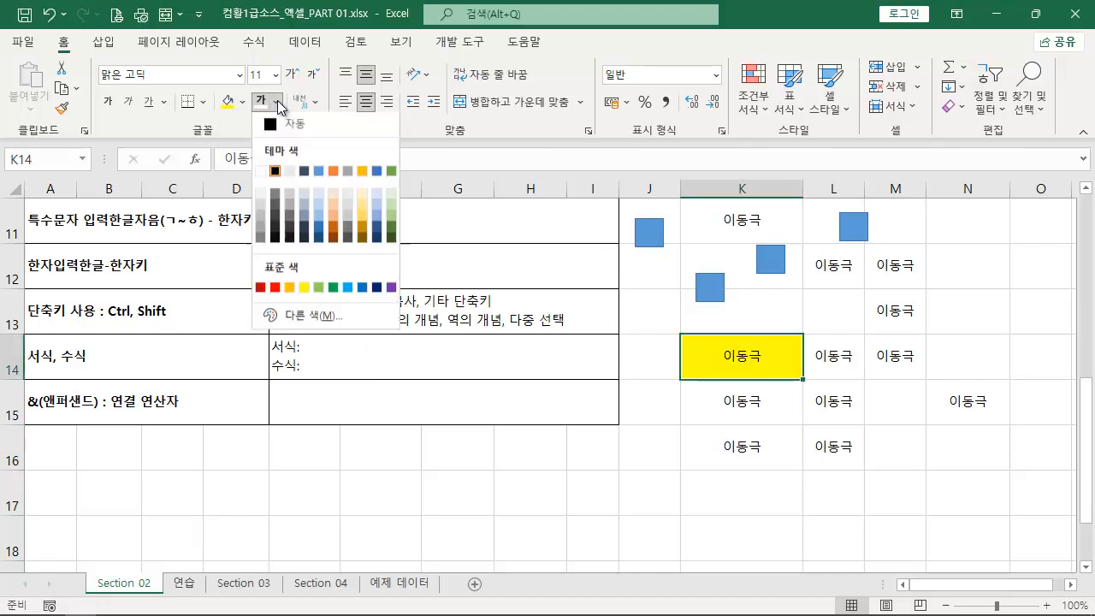
left_click(377, 294)
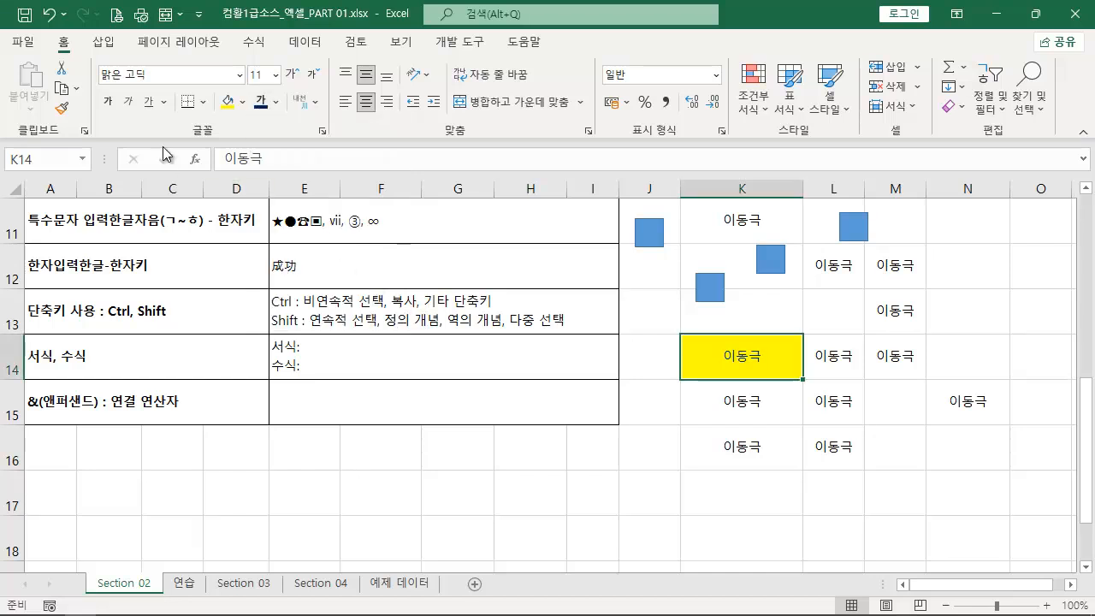
- Make the text in cell K14 bold and increase its font size to 18
left_click(113, 105)
left_click(297, 75)
left_click(297, 75)
left_click(297, 74)
left_click(297, 74)
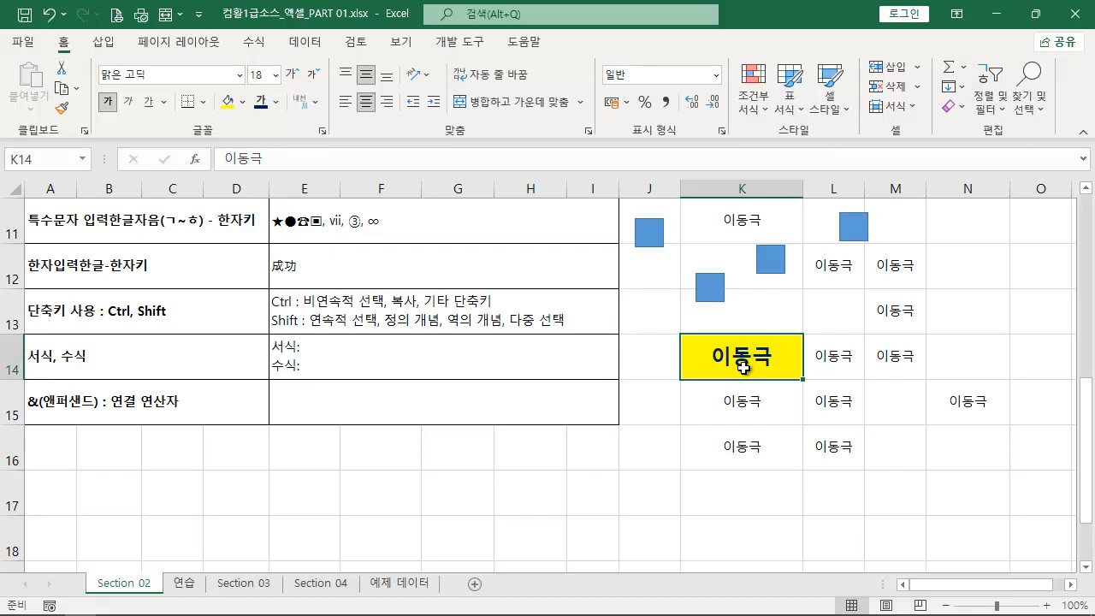
key("ctrl+2")
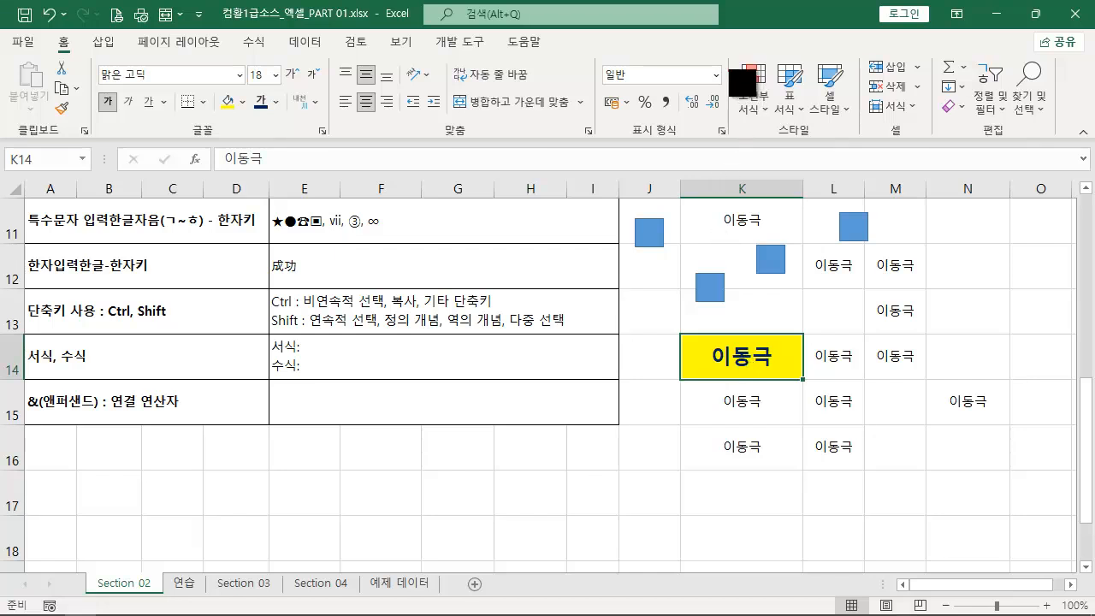
mouse_move(726, 57)
left_mouse_down()
mouse_move(760, 126)
mouse_move(781, 129)
mouse_move(752, 257)
mouse_move(728, 330)
mouse_move(716, 326)
left_mouse_up()
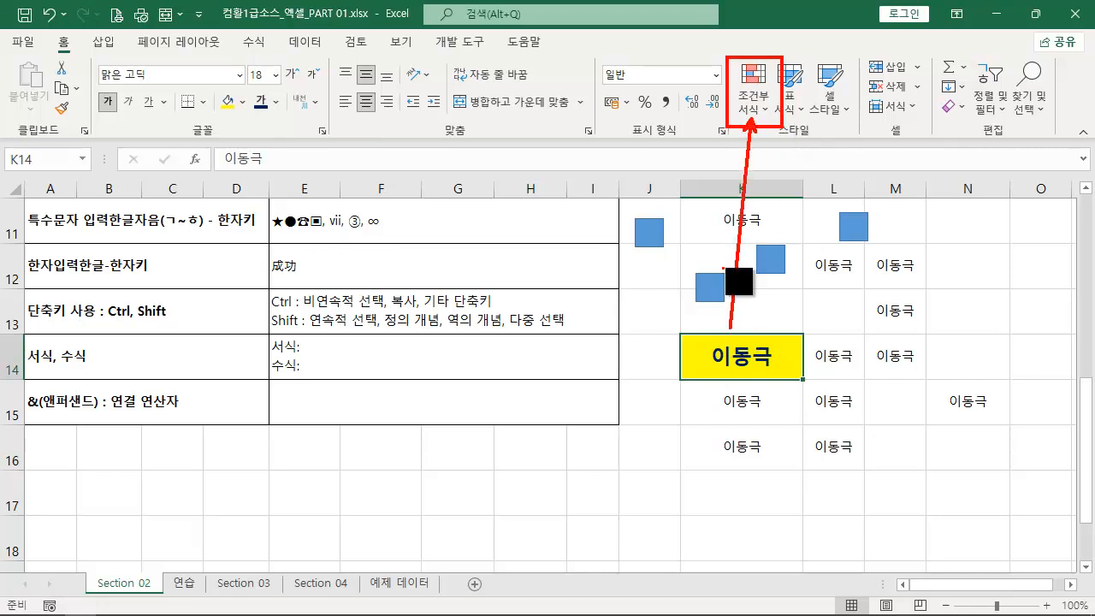
key("Escape")
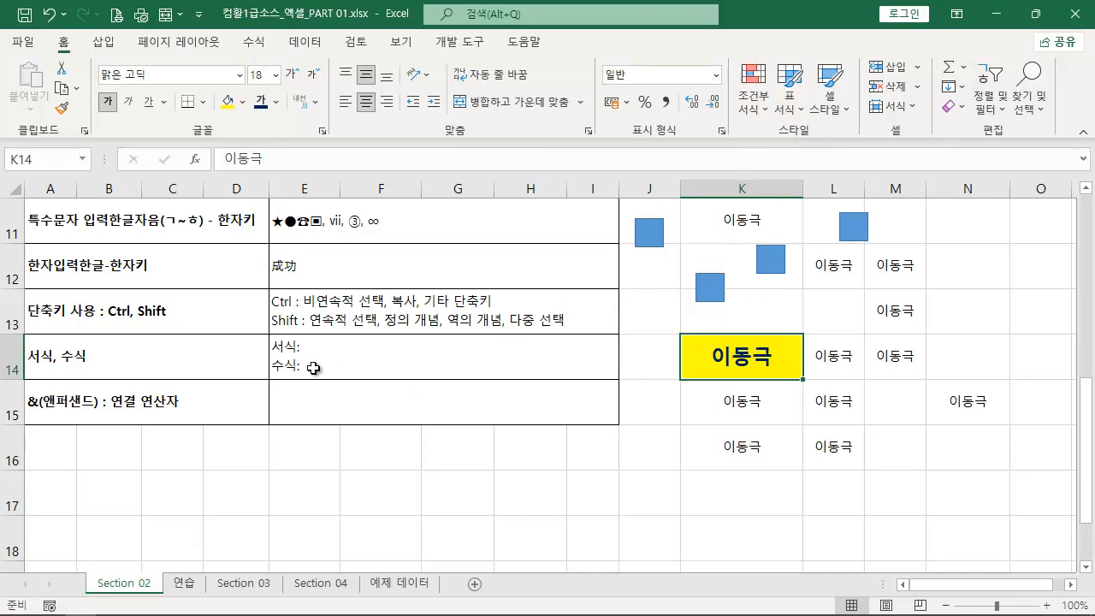
- Complete the 서식 line in E14 with "데이터를 꾸며 주는것"
double_click(344, 346)
type("데이터를 꾸며 주는것")
key("Return")
left_click(366, 346)
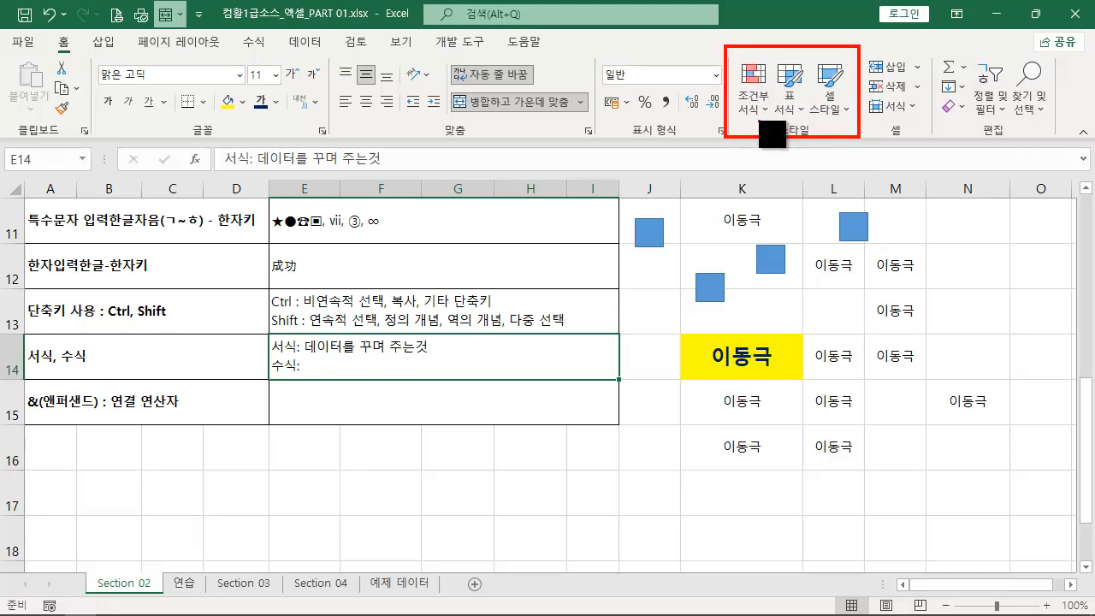
left_click_drag(741, 121, 849, 121)
key("Escape")
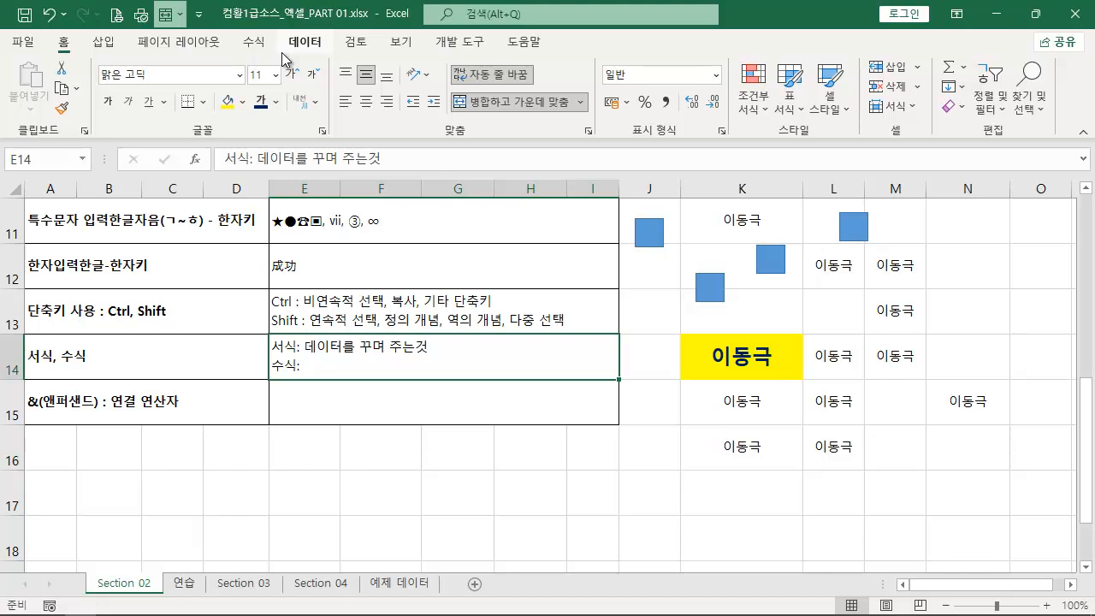
left_click(209, 44)
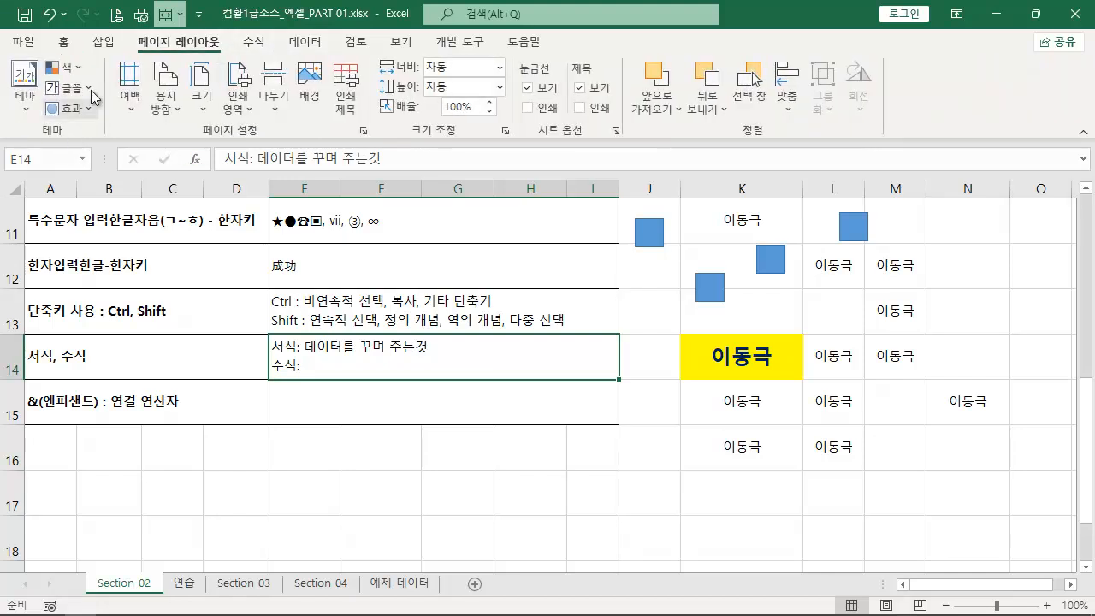
left_click(19, 113)
left_click(665, 356)
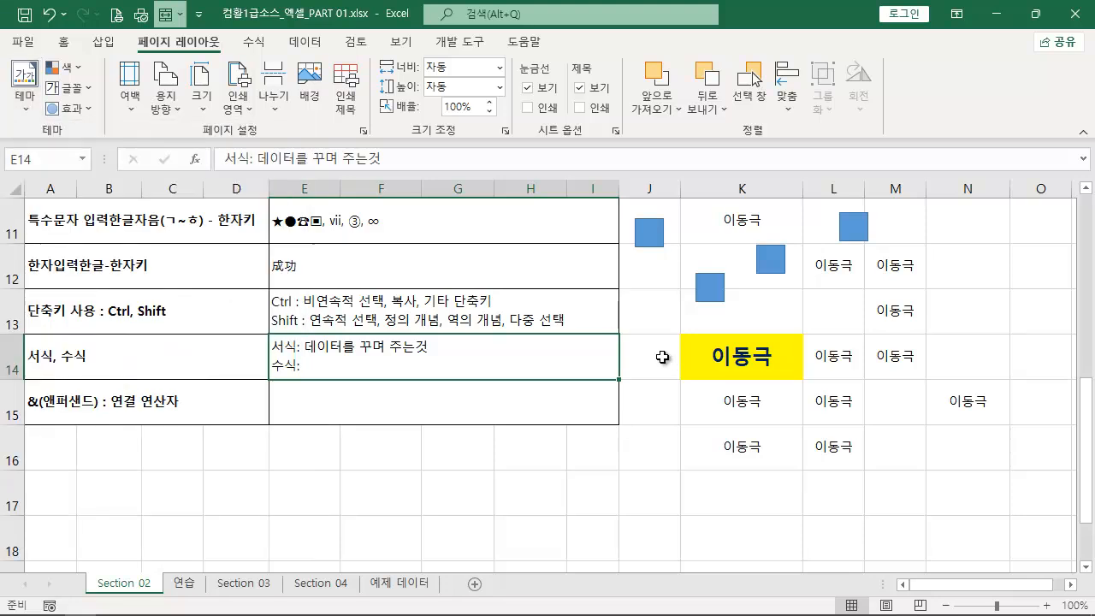
- Complete the 수식 line in E14 with "계산 기호로 연결한 식"
double_click(347, 367)
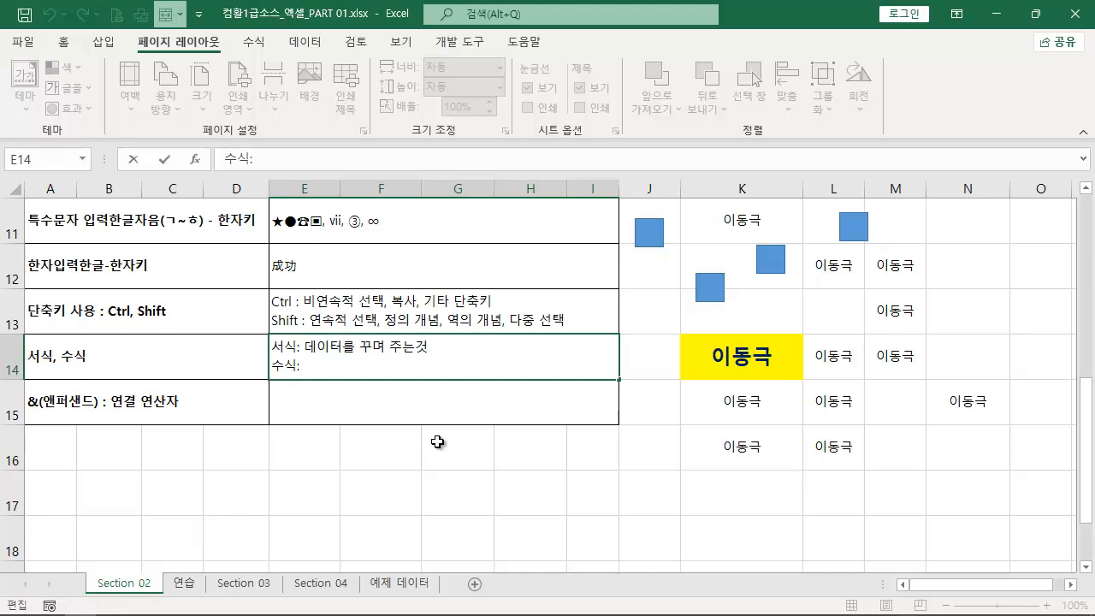
type("계산 기흘")
type("로")
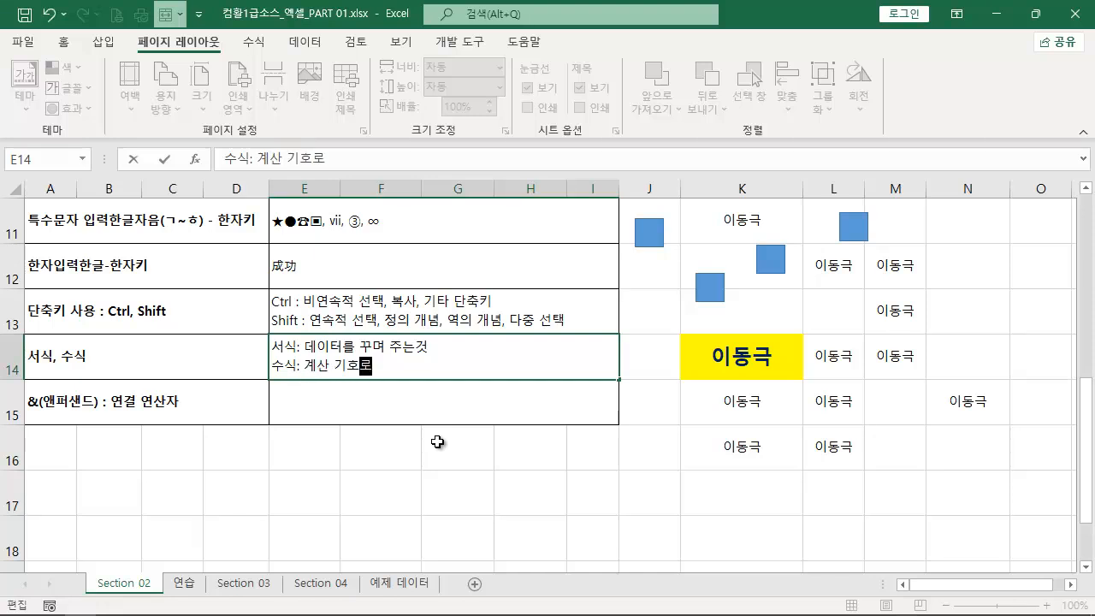
type(" 연결한 식")
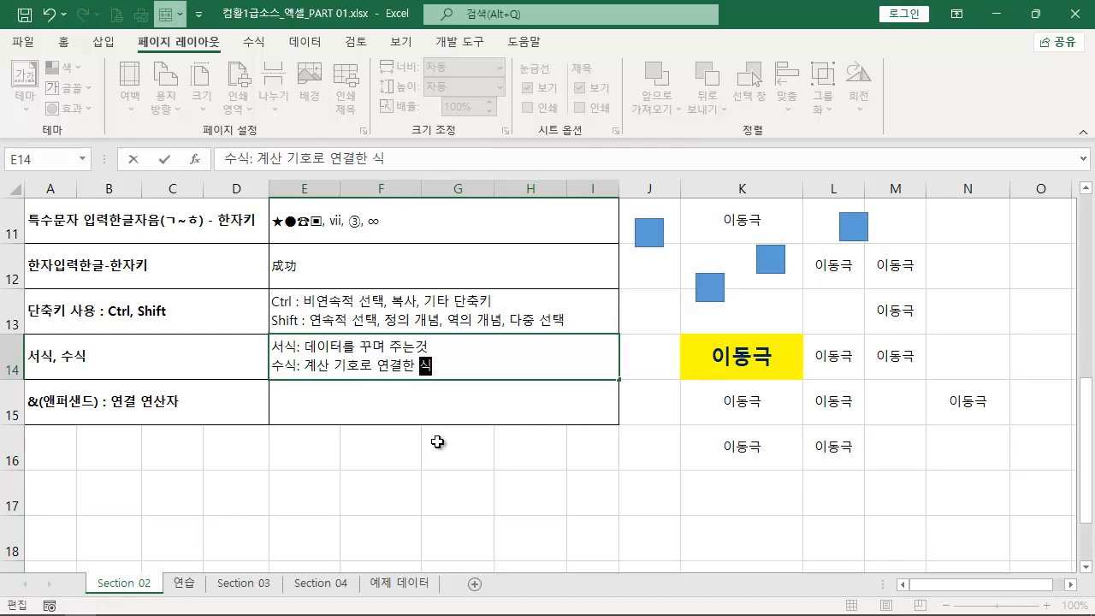
key("Return")
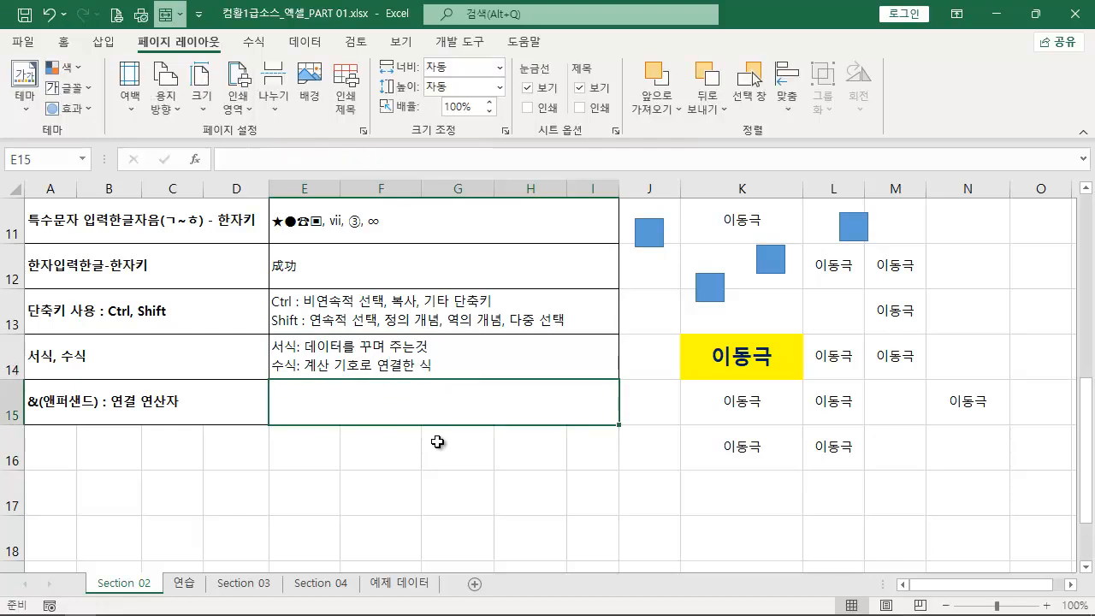
- Enter the formula =3+4 in cell K17 and reselect that cell
left_click(734, 510)
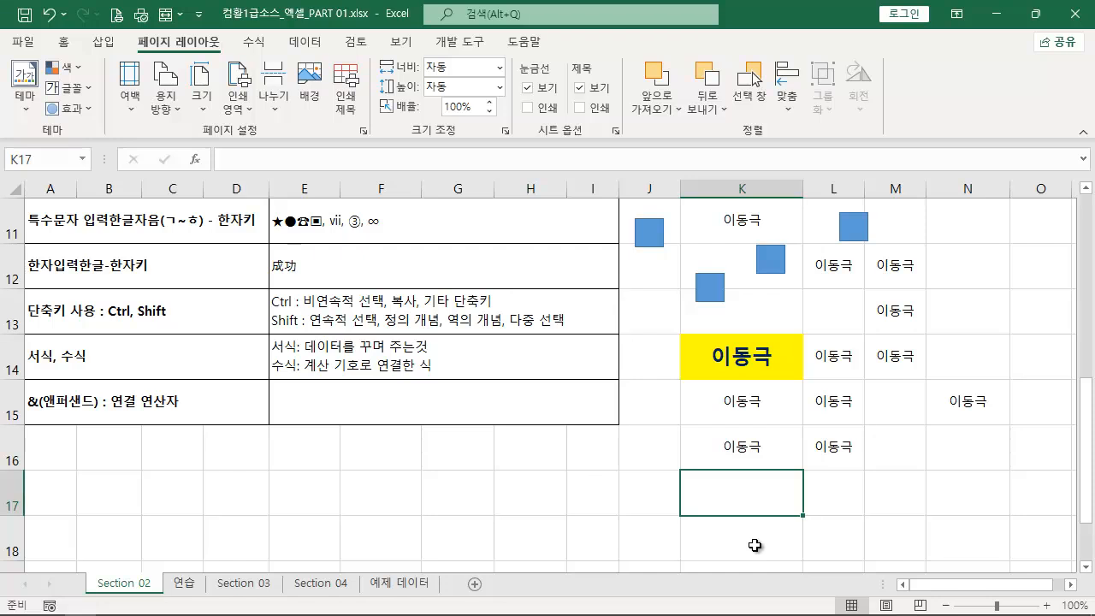
type("=3+4")
key("Return")
key("Up")
left_click_drag(686, 467, 808, 519)
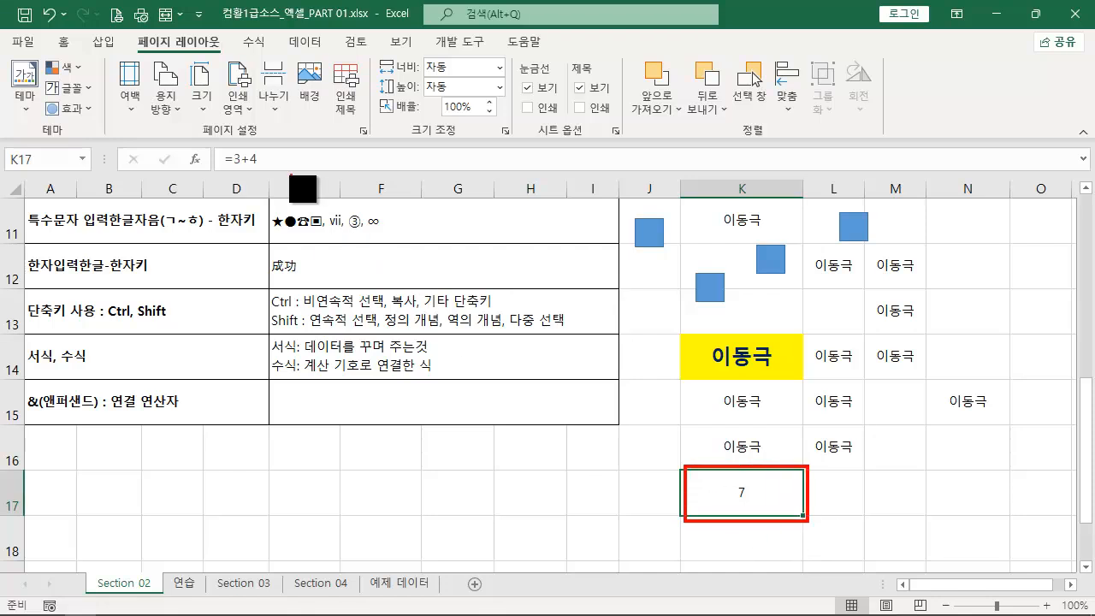
left_click_drag(260, 171, 735, 476)
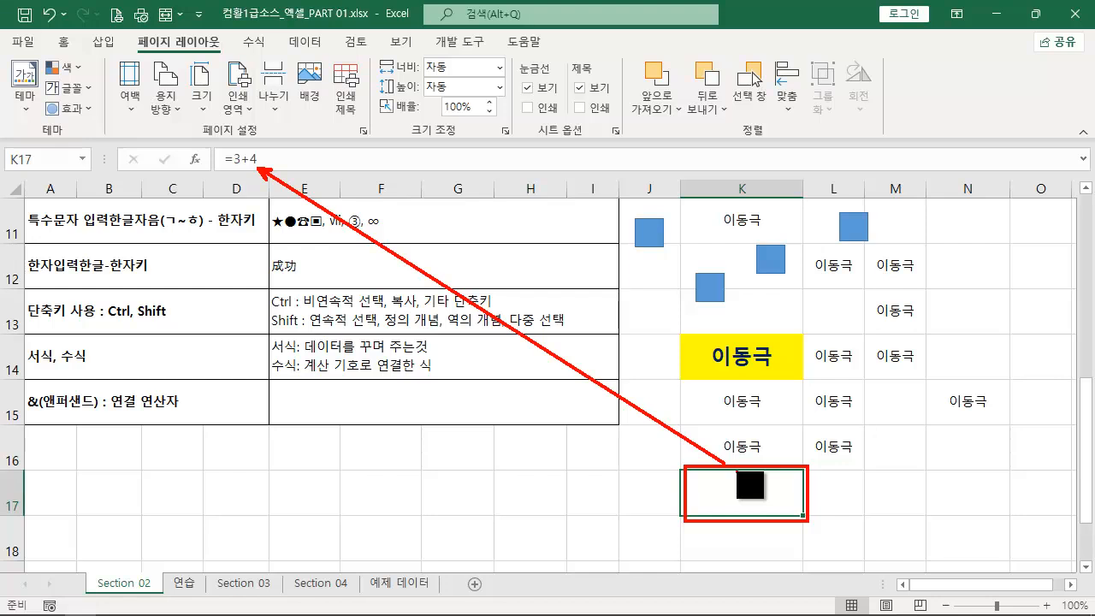
key("Escape")
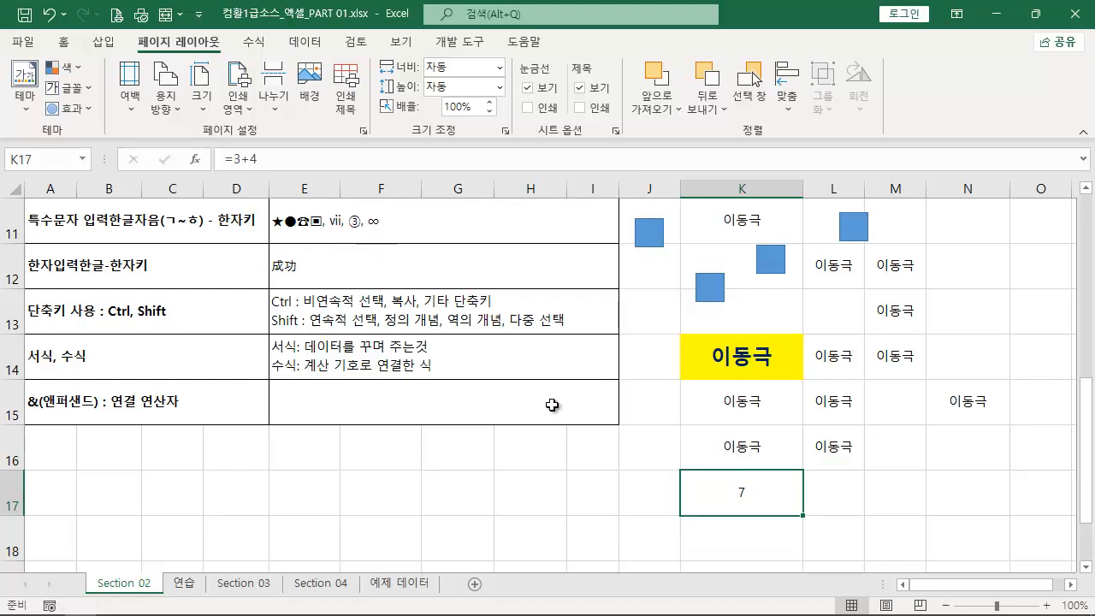
key("ctrl+2")
left_click_drag(190, 413, 20, 390)
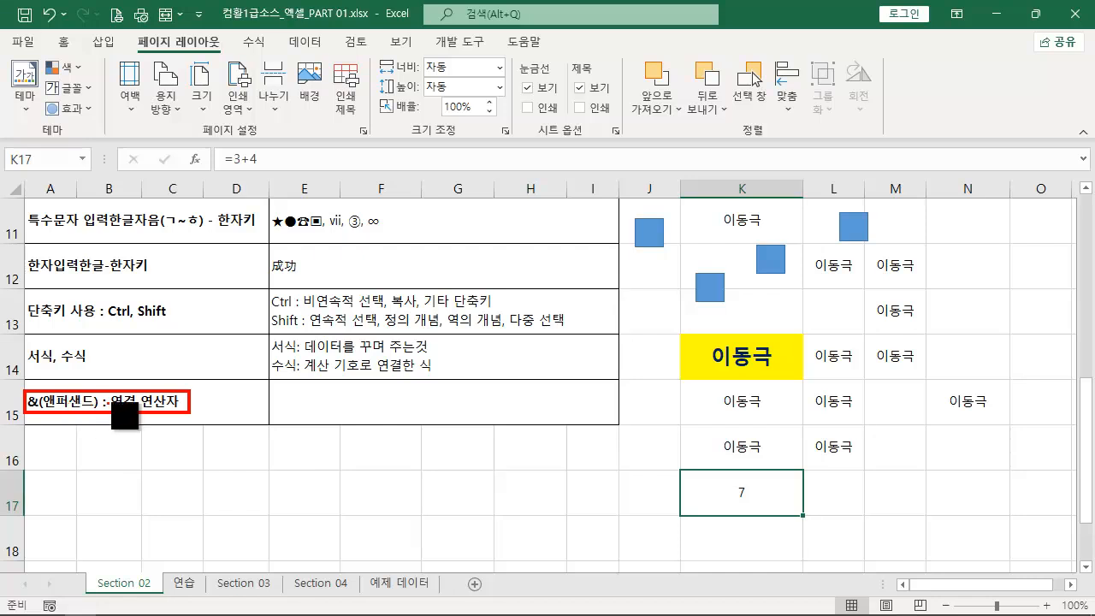
key("Escape")
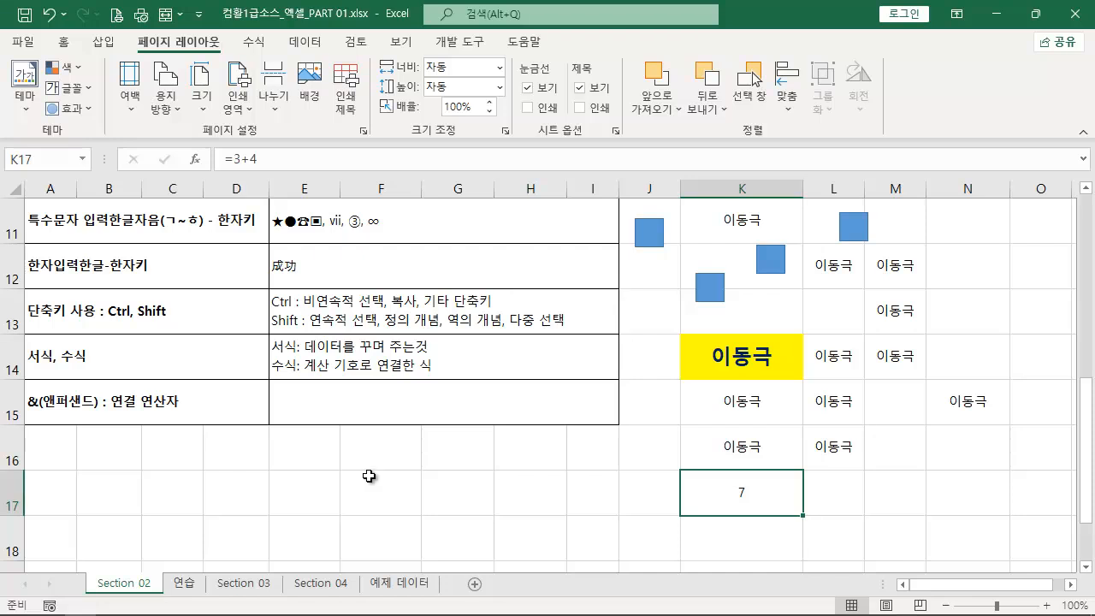
- Enter "모든 연결은 &(앤퍼샌드) 연산자를 사용" in E15 beside the 연결 연산자 topic
left_click(359, 417)
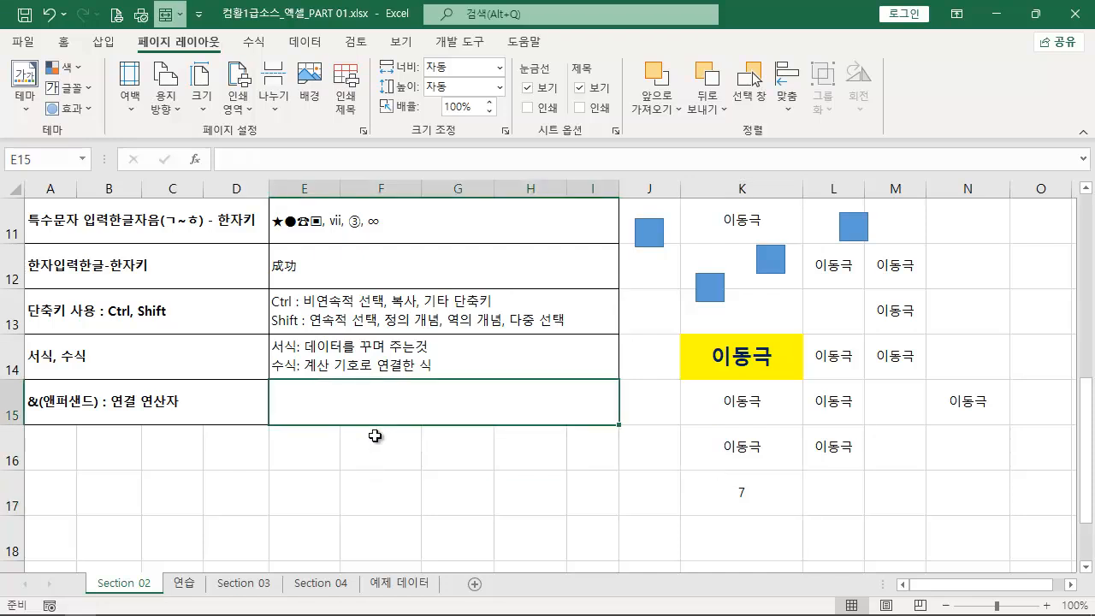
type("모든 연")
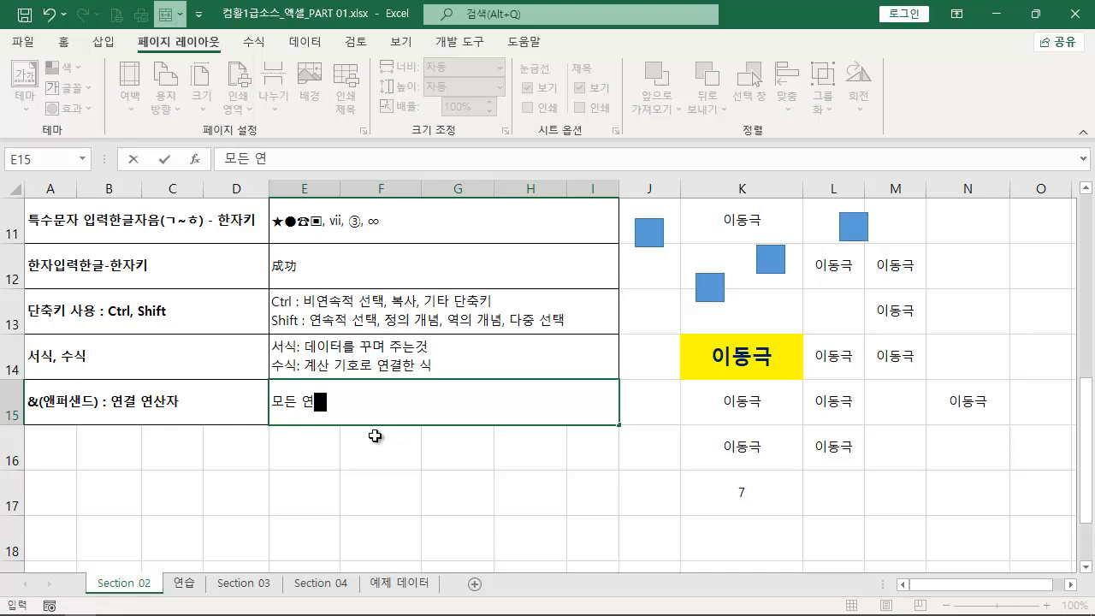
type("결으ㄴ ")
type("&(앤퍼새")
type("ㄴ드)")
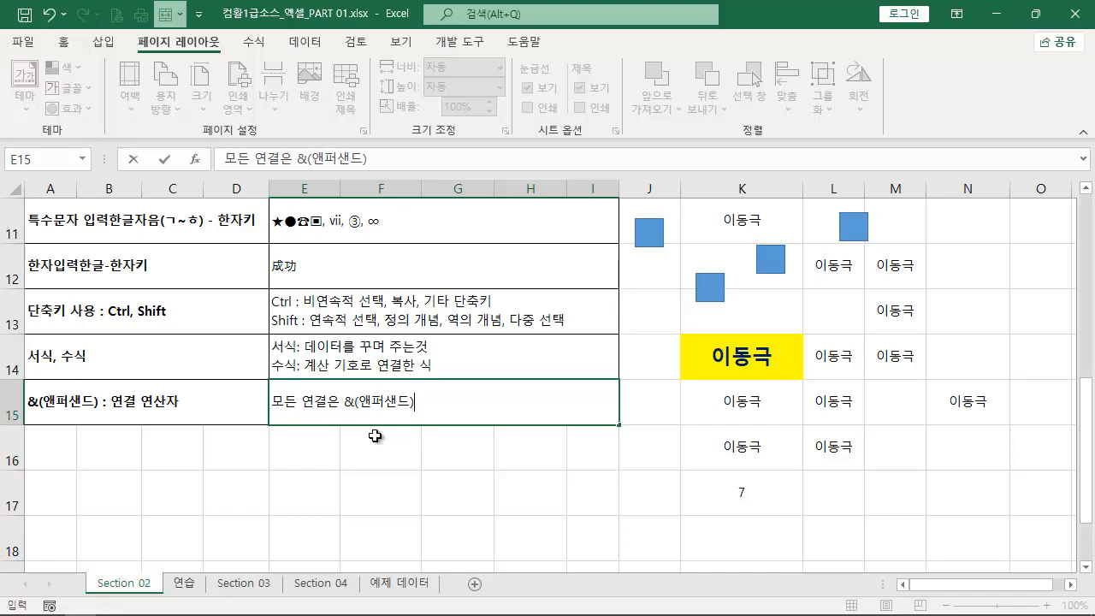
type(", 여")
key("BackSpace")
key("BackSpace")
key("BackSpace")
key("BackSpace")
key("BackSpace")
type("연사")
type("ㄴ자를 사용")
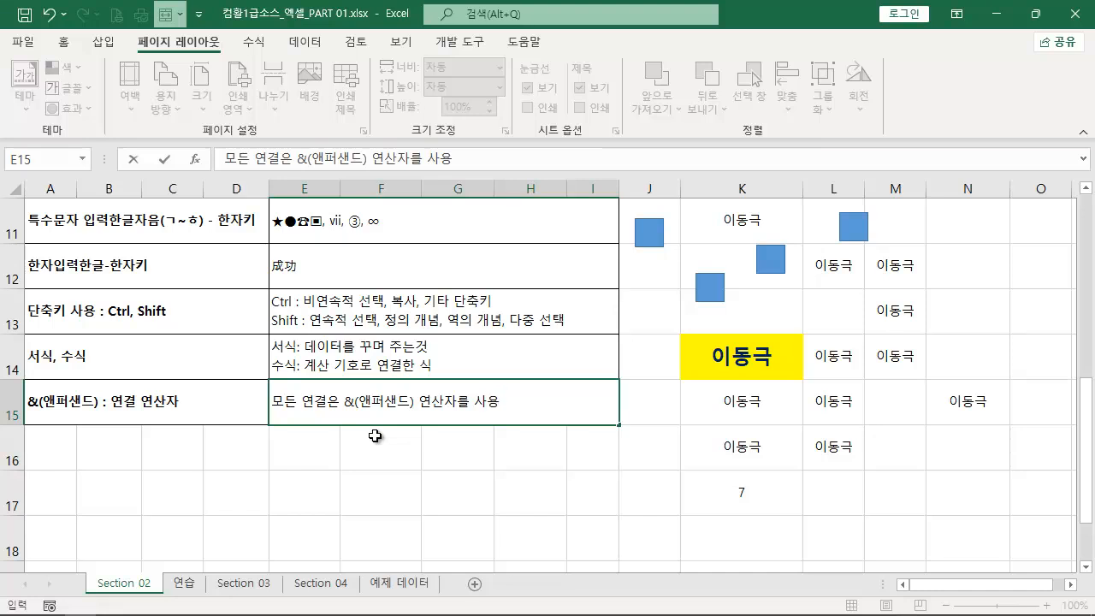
- Add a second line "문자+문자 / 문자+참조 / 참조+참조 /문자+함수" to the explanation in E15
key("alt+Return")
type("문자")
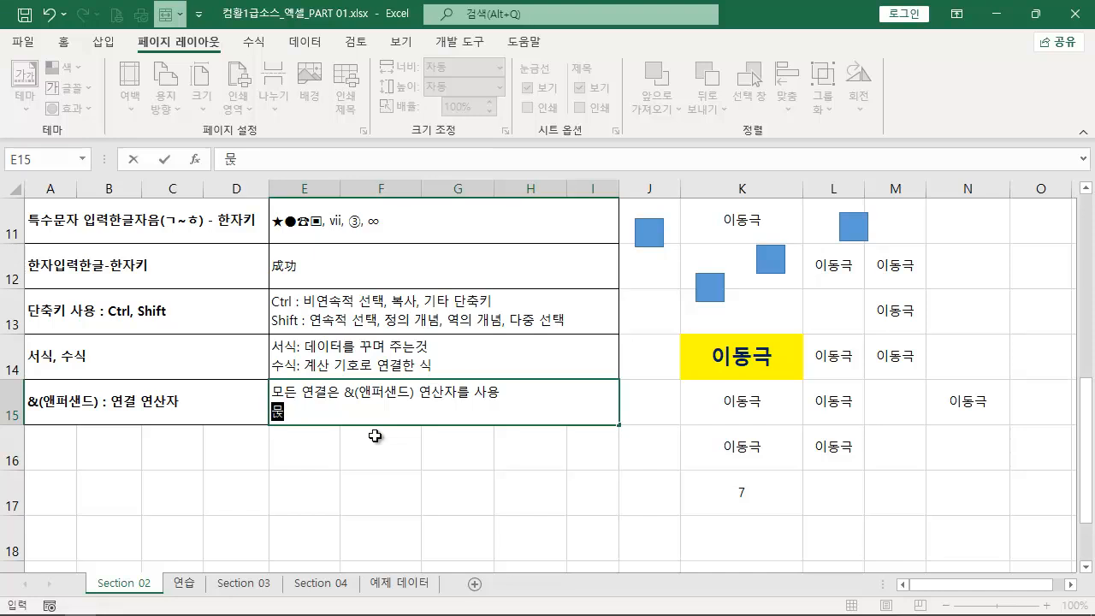
type("+문자")
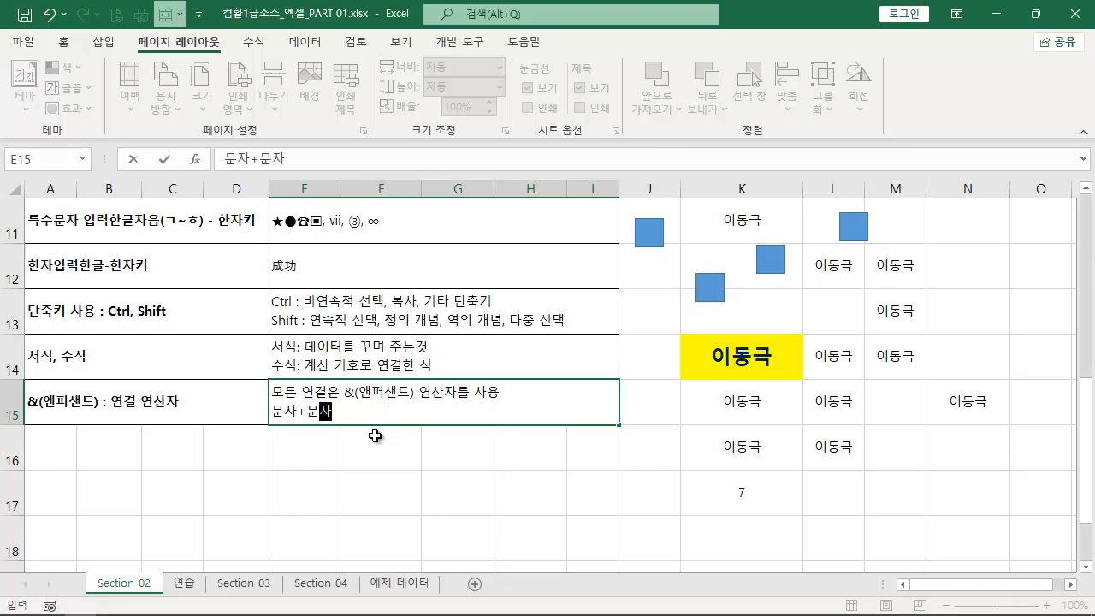
type(" / 문자")
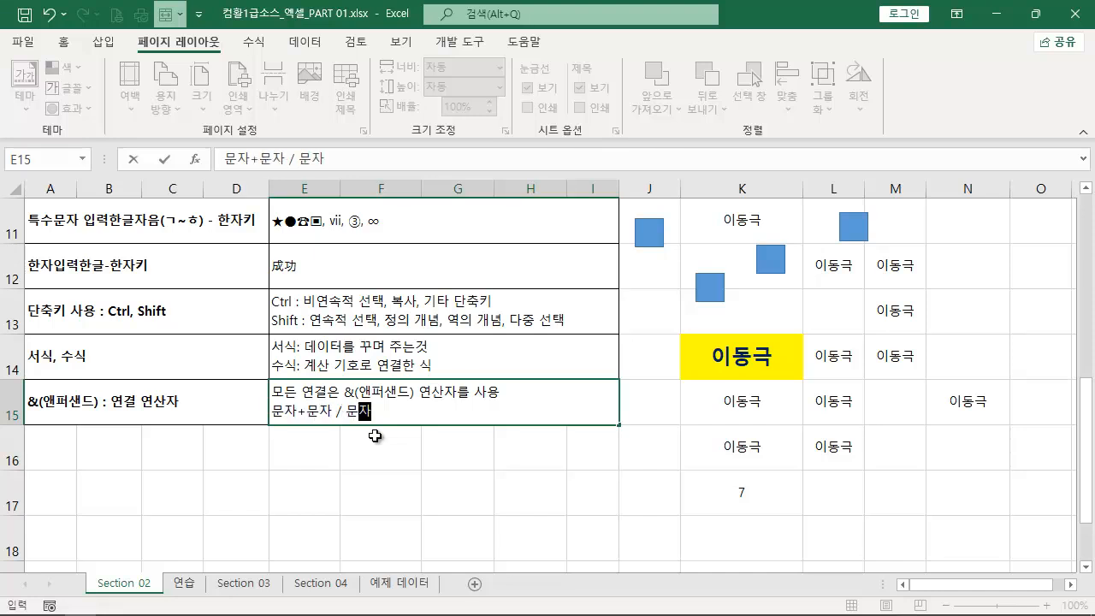
type("+참조 / ㅊ")
type("조+참조 /문자")
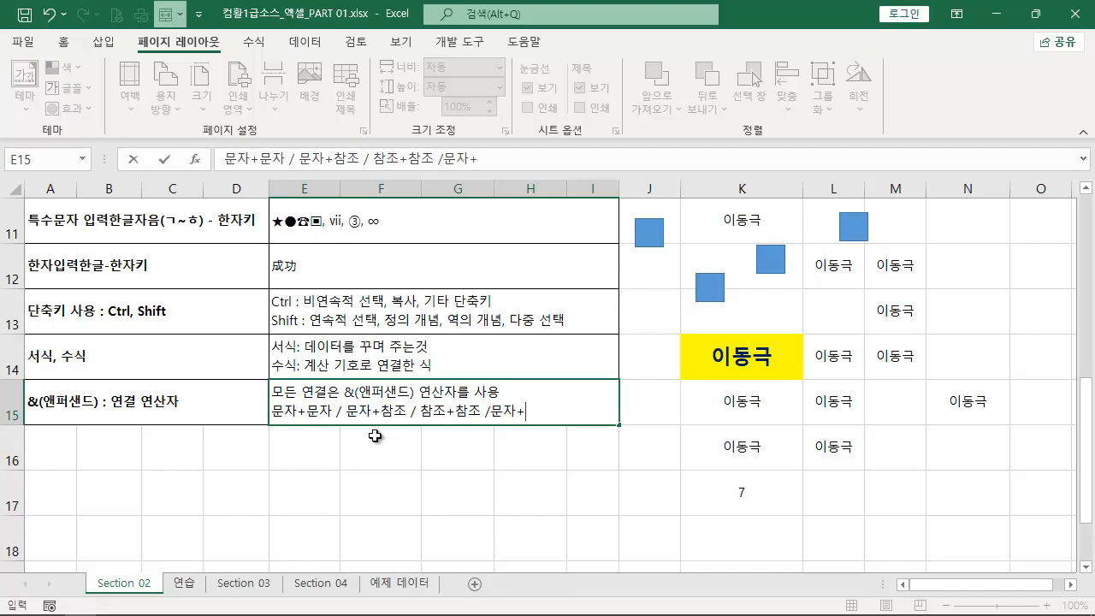
type("+함수")
key("Return")
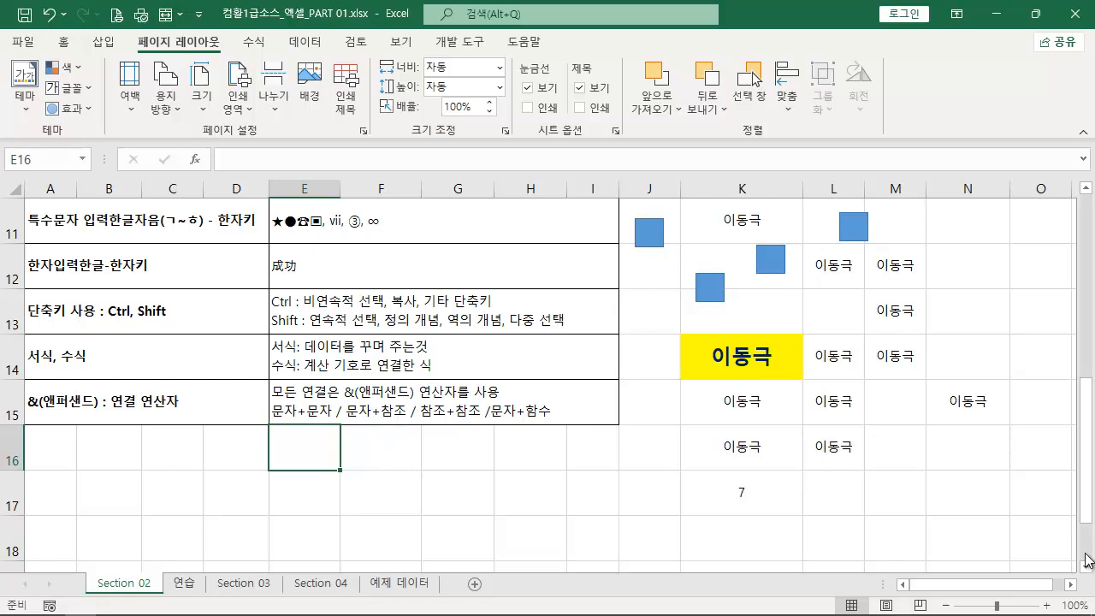
- Enter "우리" in cell E17 and "나라" in cell F17
scroll(1086, 560, "down", 1)
left_click(306, 367)
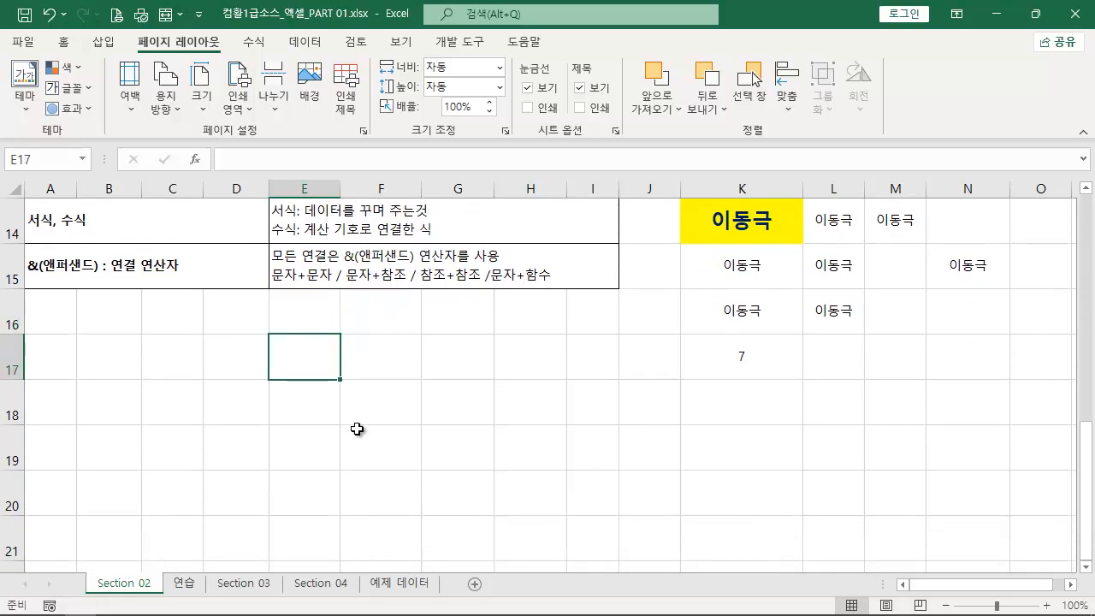
type("우리")
key("Tab")
type("ㄴㅏ라")
key("Return")
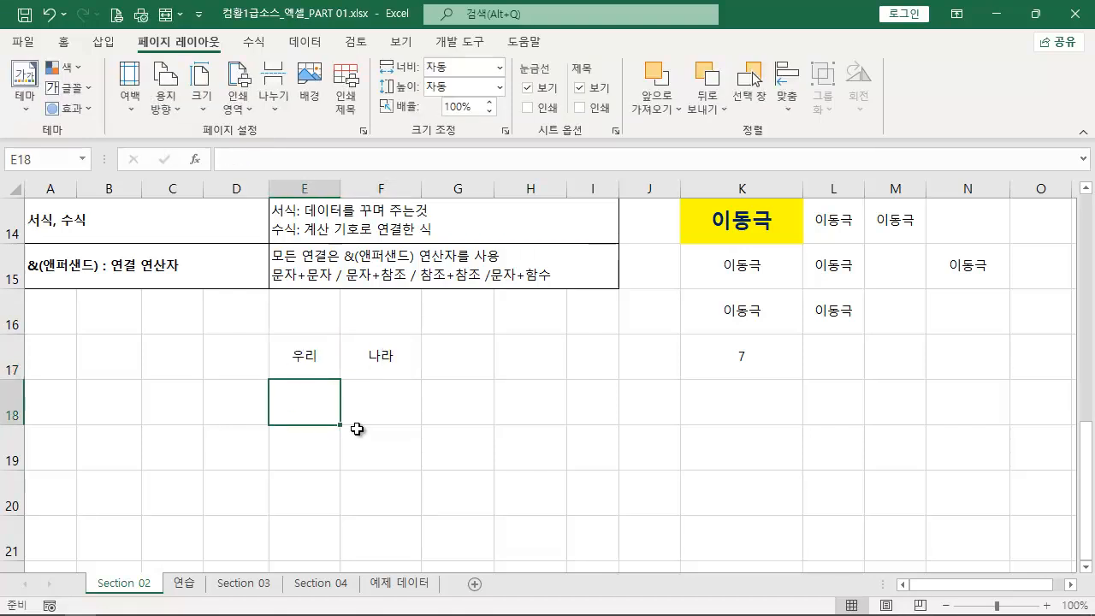
type("=")
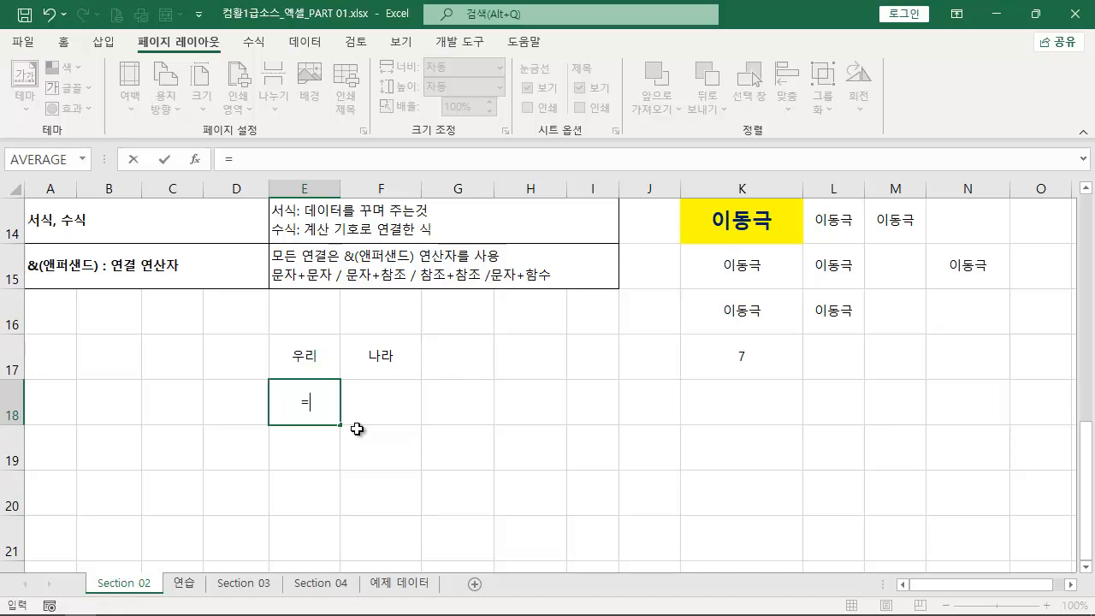
key("Escape")
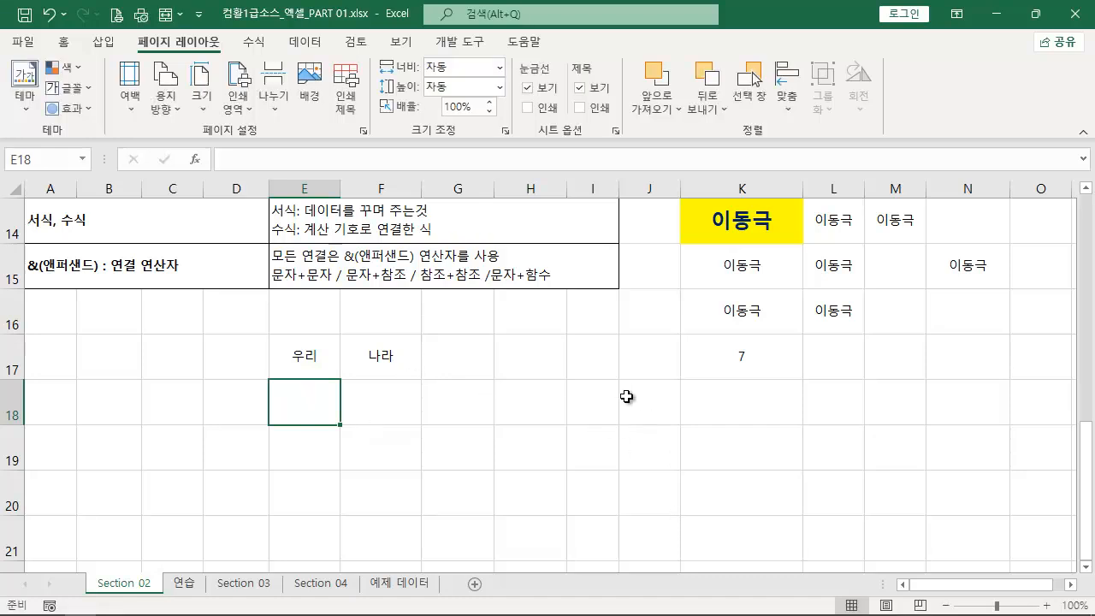
left_click(641, 417)
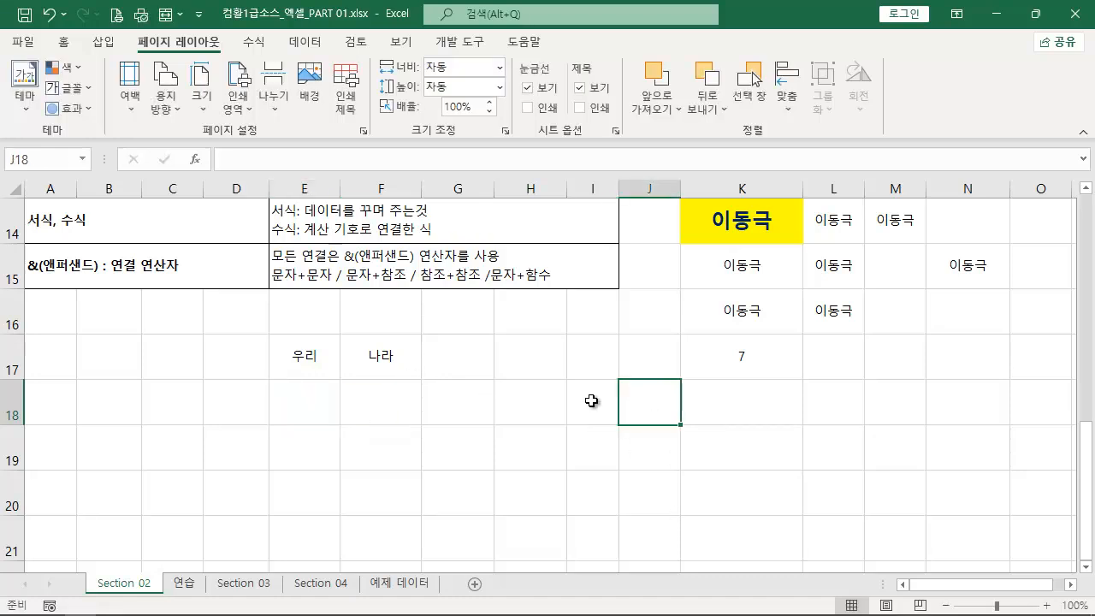
- Enter the heading "엑셀에서 = 사용경우" in cell K18
left_click(730, 386)
type("엑셀에서 ")
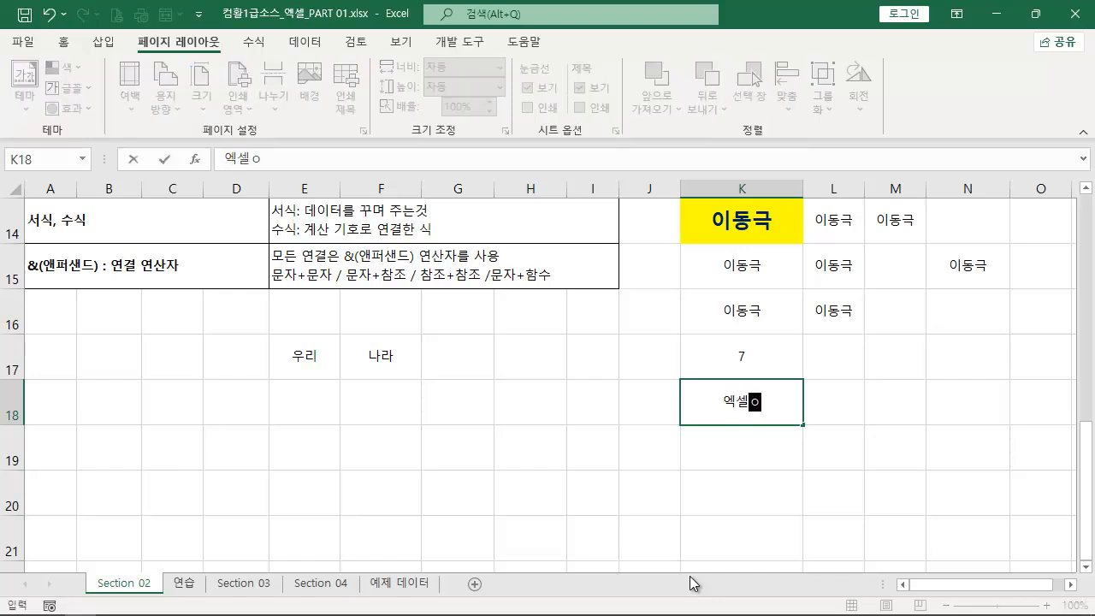
type("= 사용경우")
key("Return")
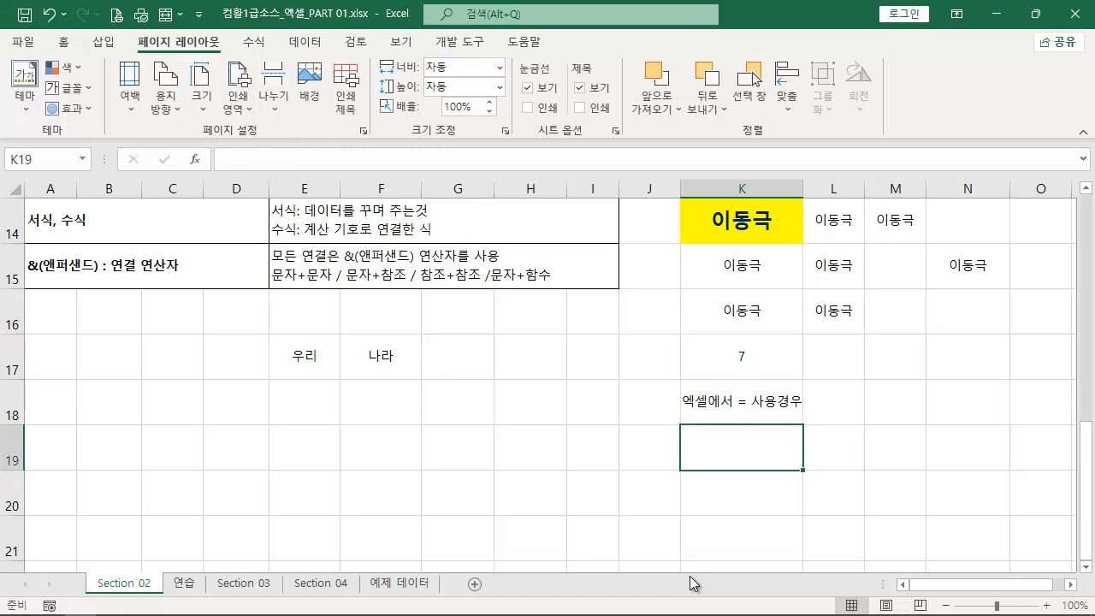
- List "1. 수식 사용할때", "2. 참조 할때" and "3. 함수 사용할때" in cells K19 to K21
type("1")
type(". 수식 사용하")
type("ㄹ때")
key("Return")
type("2.")
type(" 참조 하")
type("ㄹ때")
key("Return")
type("3. ㅎㅏㅁ수 사용할ㄸ")
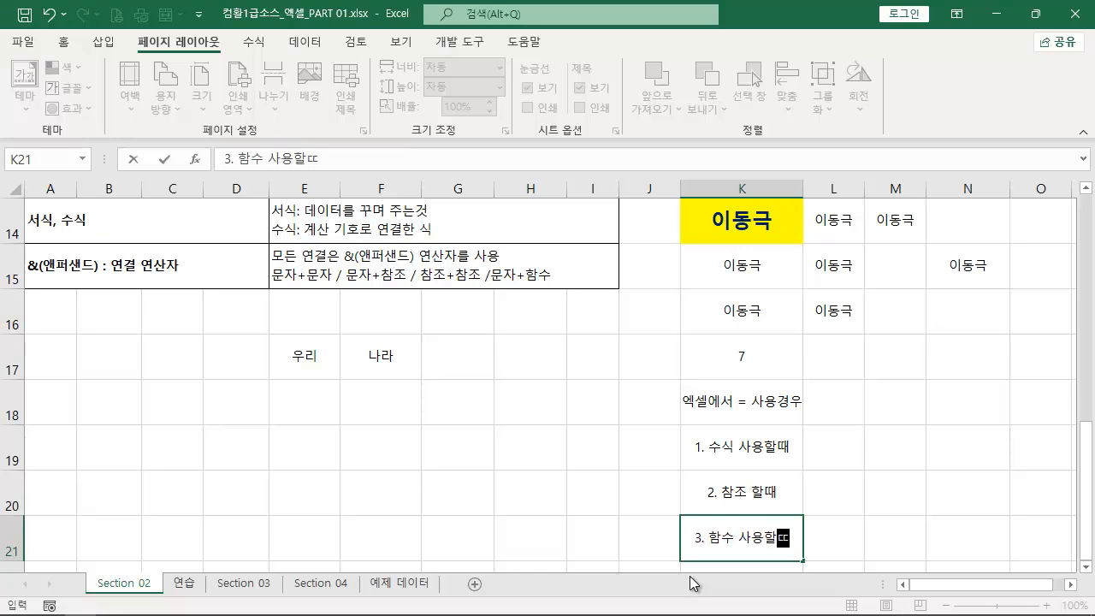
type("ㅐ")
key("Return")
- Left-align the three numbered items in K19:K21
left_click_drag(787, 402, 761, 486)
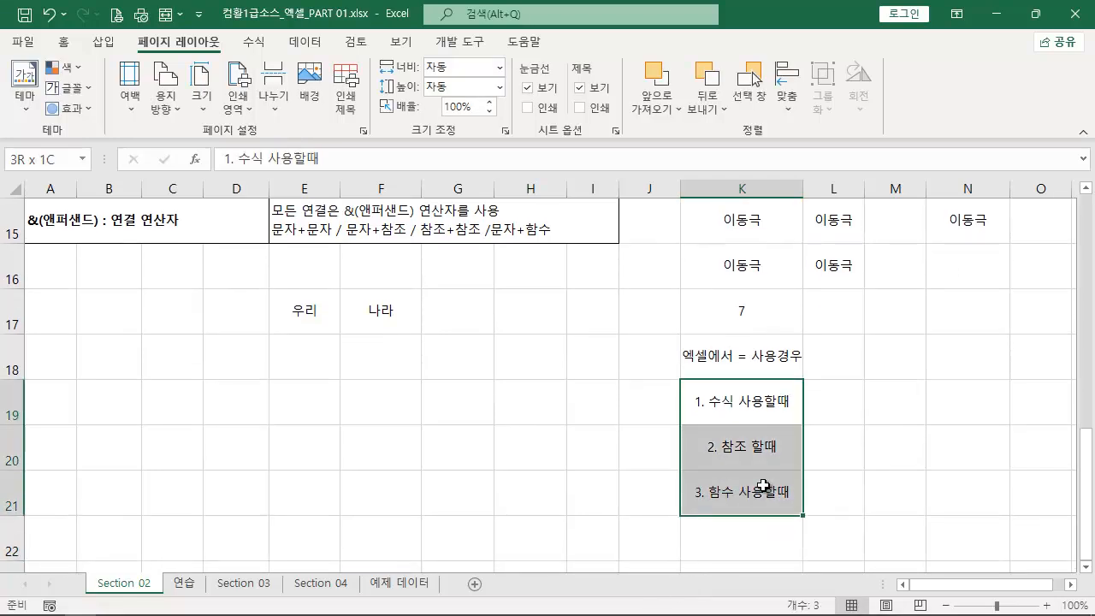
left_click(69, 44)
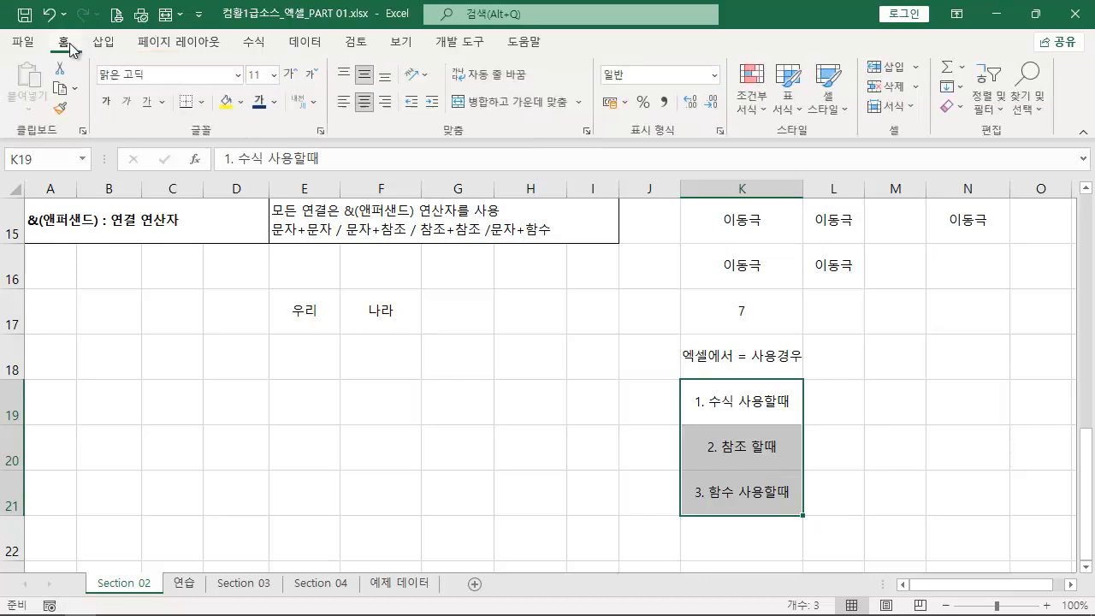
left_click(345, 101)
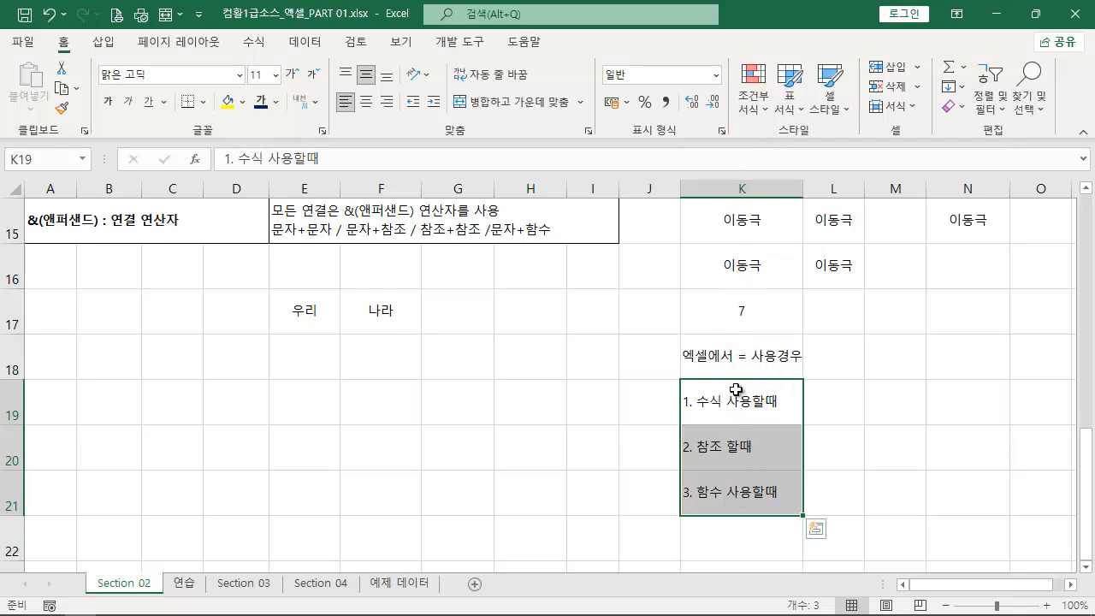
left_click(505, 445)
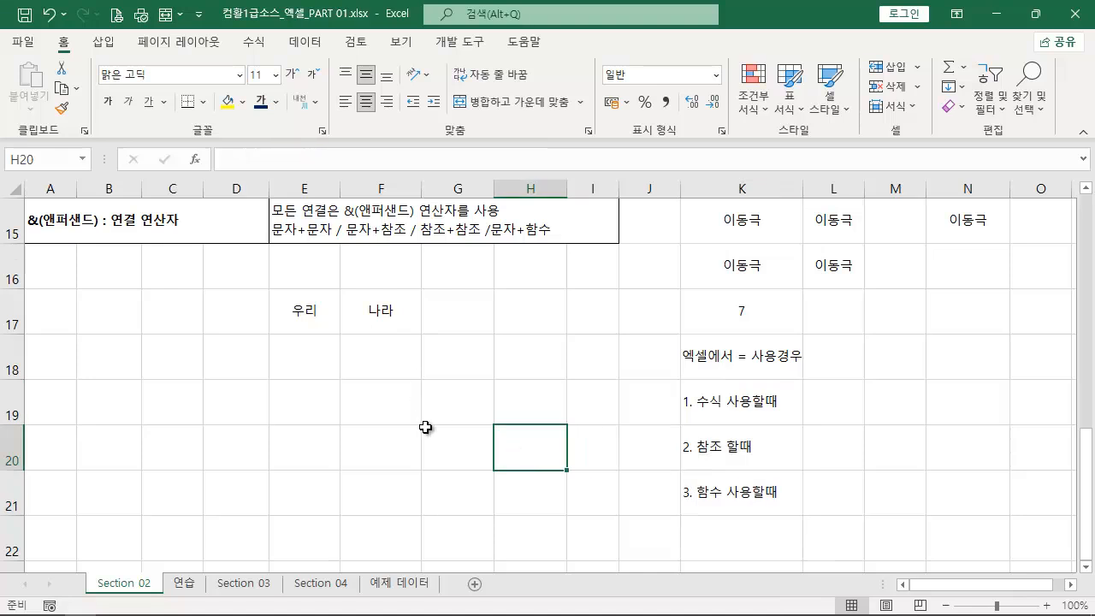
- Enter the formula =E17&F17 in cell E18 to join the two words above
left_click(291, 349)
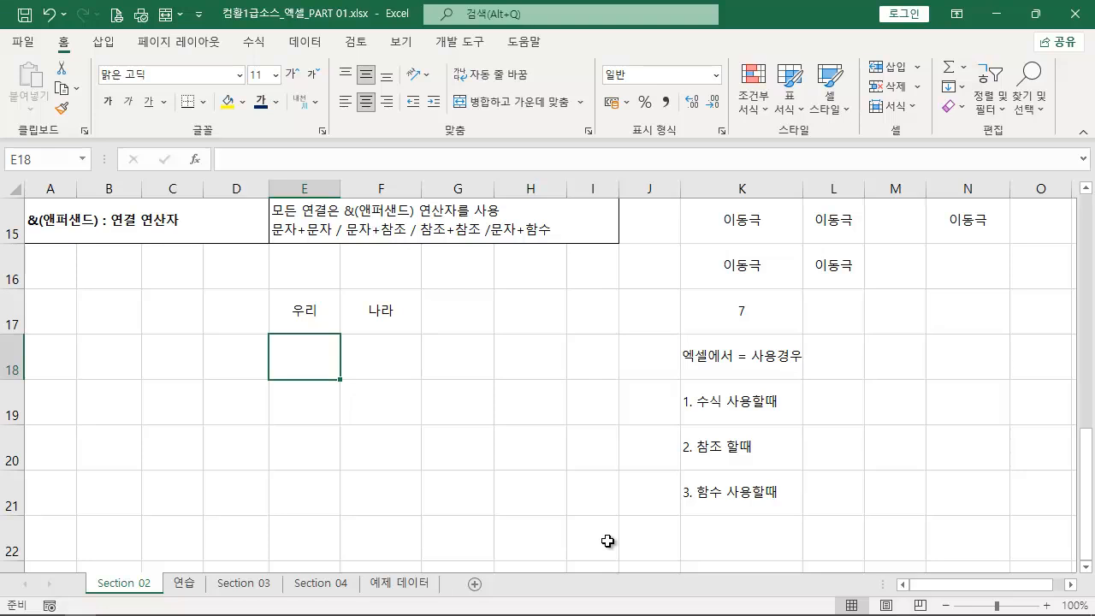
type("=")
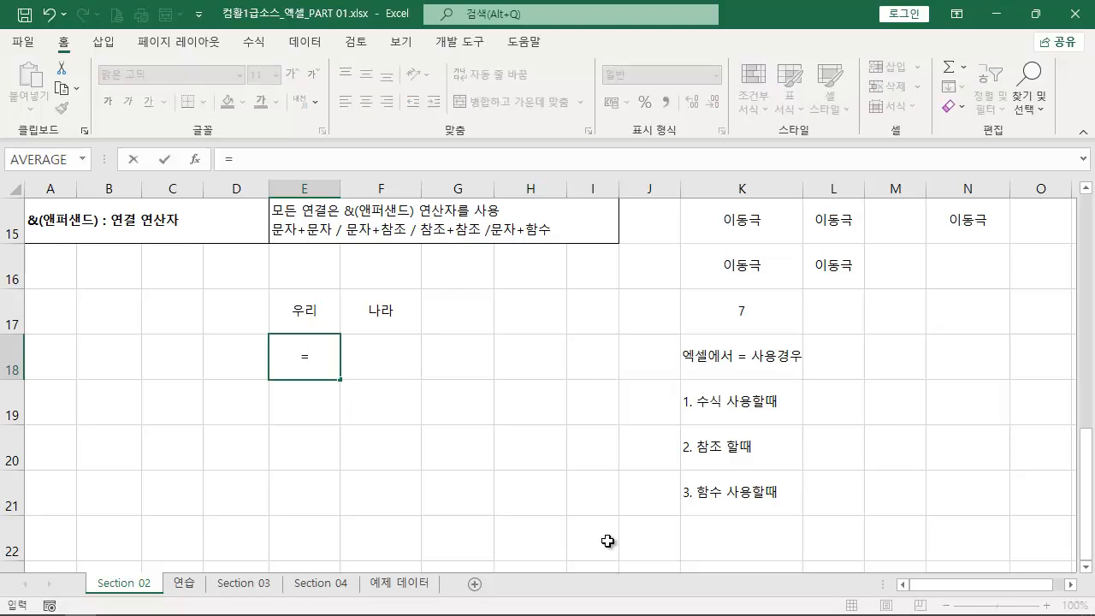
left_click(302, 309)
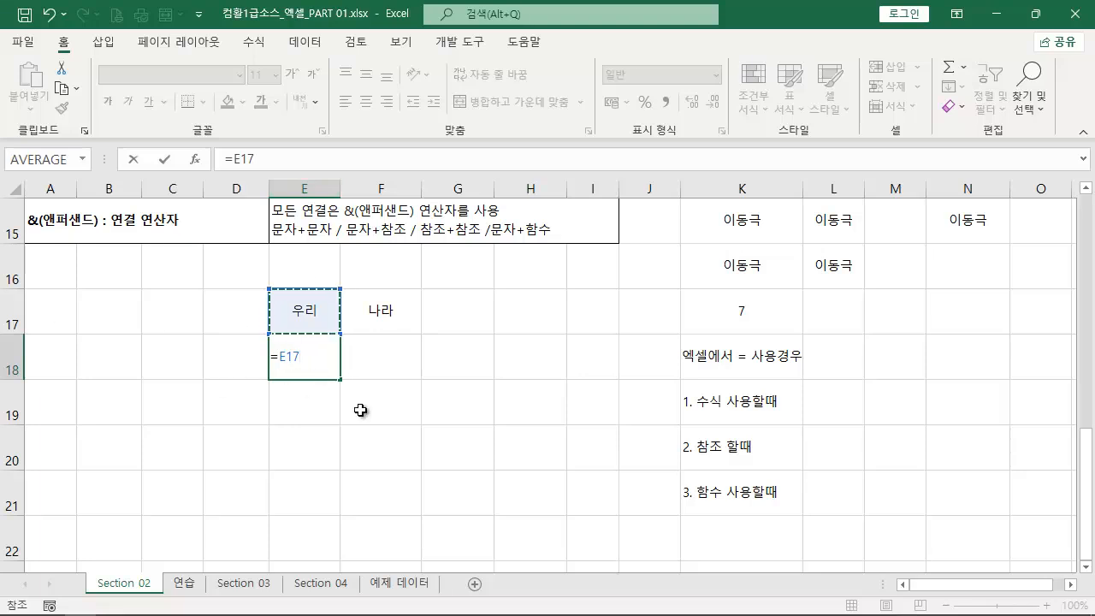
type("&")
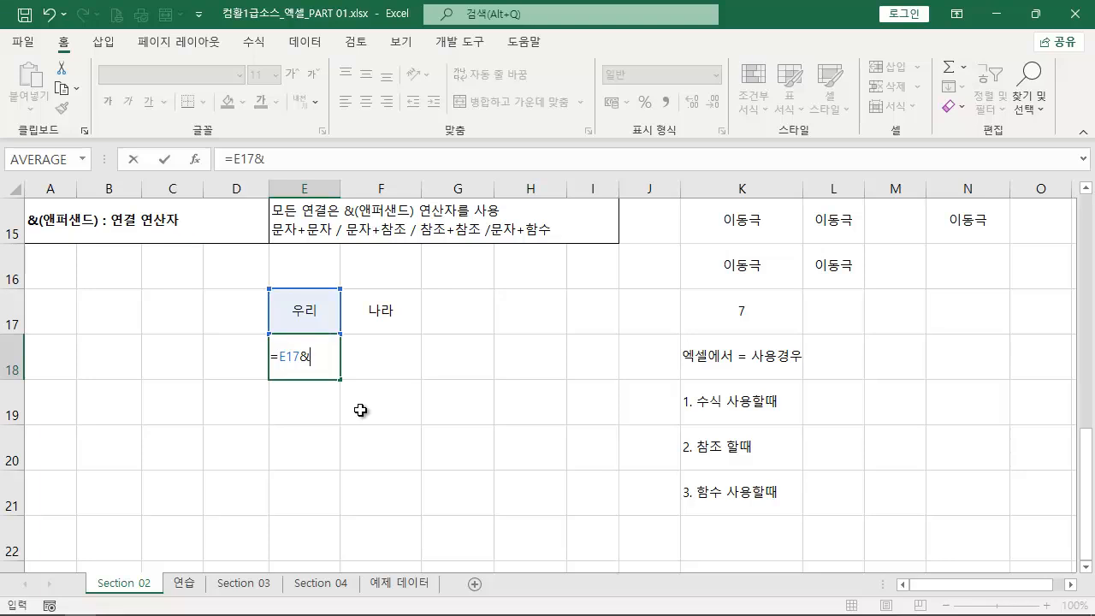
left_click(380, 310)
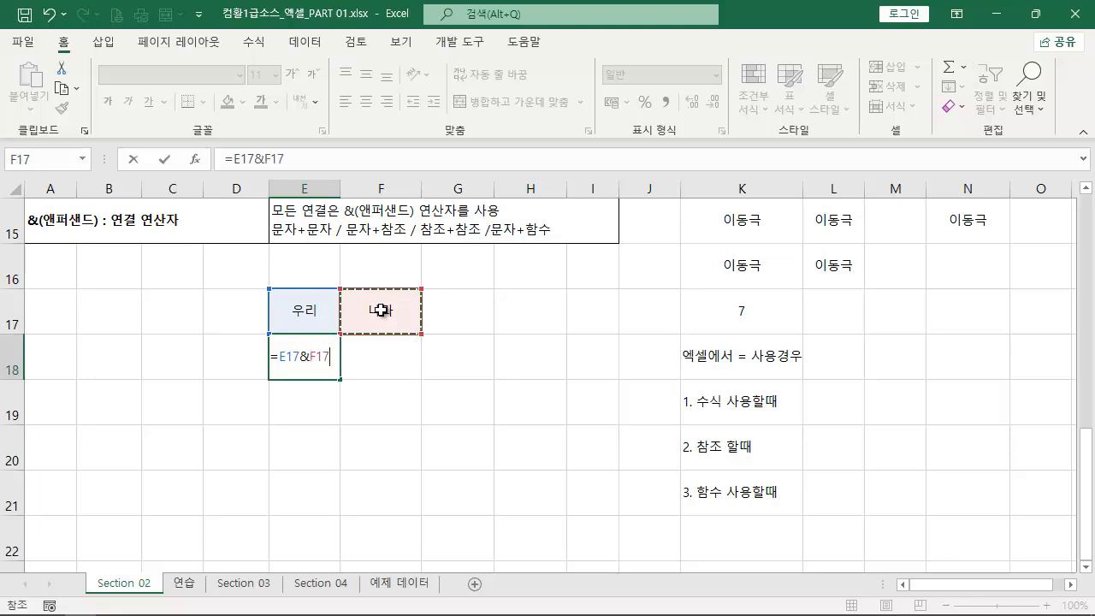
key("Return")
- Copy the formula text of cell E18 and leave the cell unedited
left_click(301, 354)
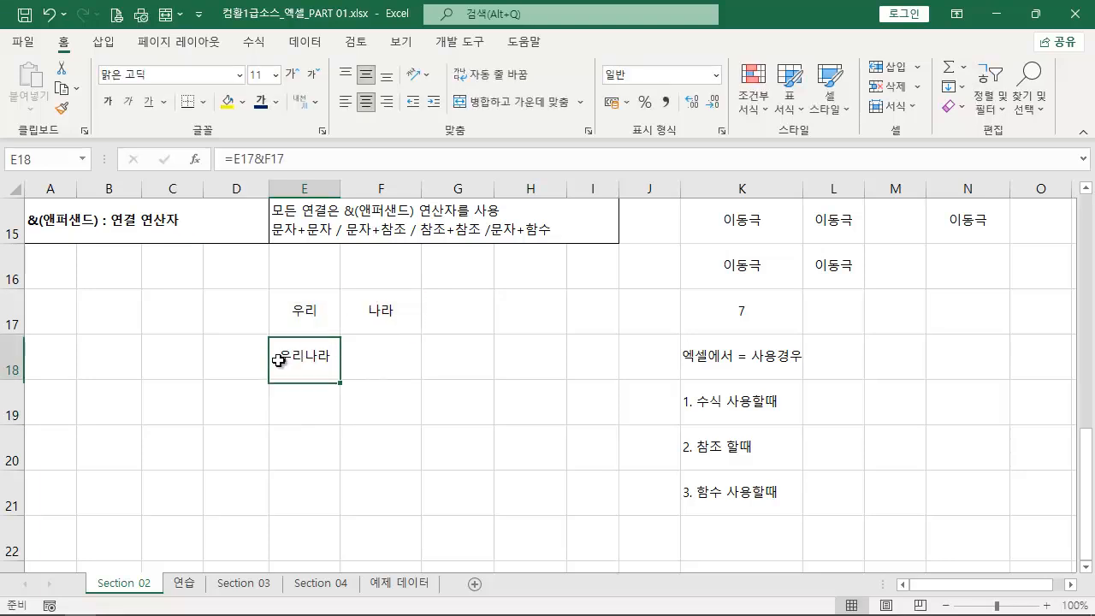
left_click(315, 160)
key("shift+Home")
key("Escape")
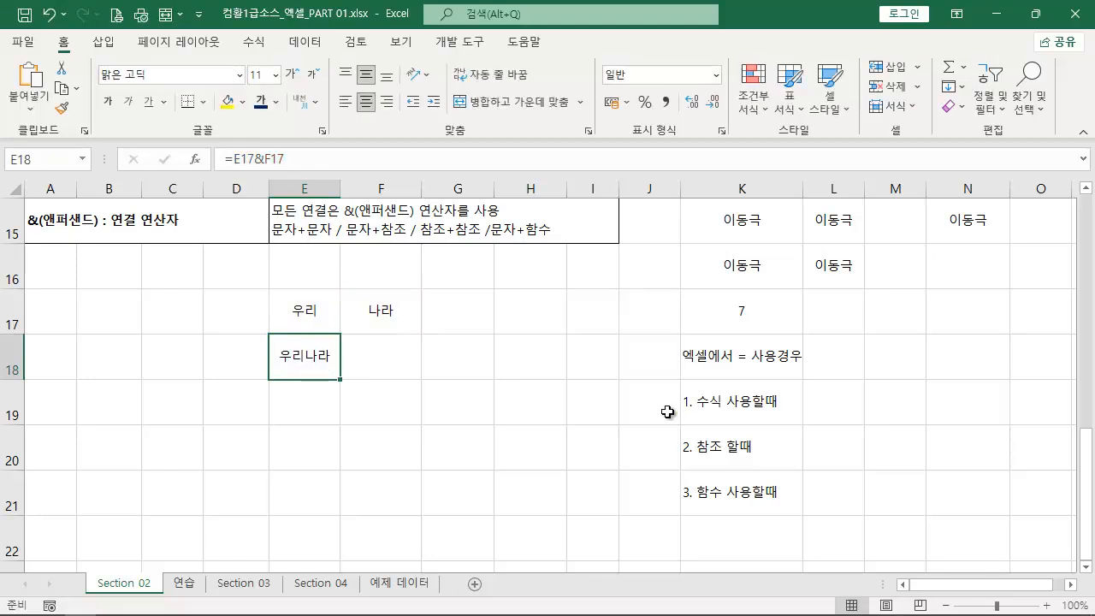
- Draw a text box over F18 beside the joined word and paste the copied formula =E17&F17 into it
scroll(673, 405, "up", 2)
scroll(664, 384, "up", 3)
scroll(477, 341, "down", 9)
scroll(466, 338, "up", 2)
scroll(460, 342, "up", 2)
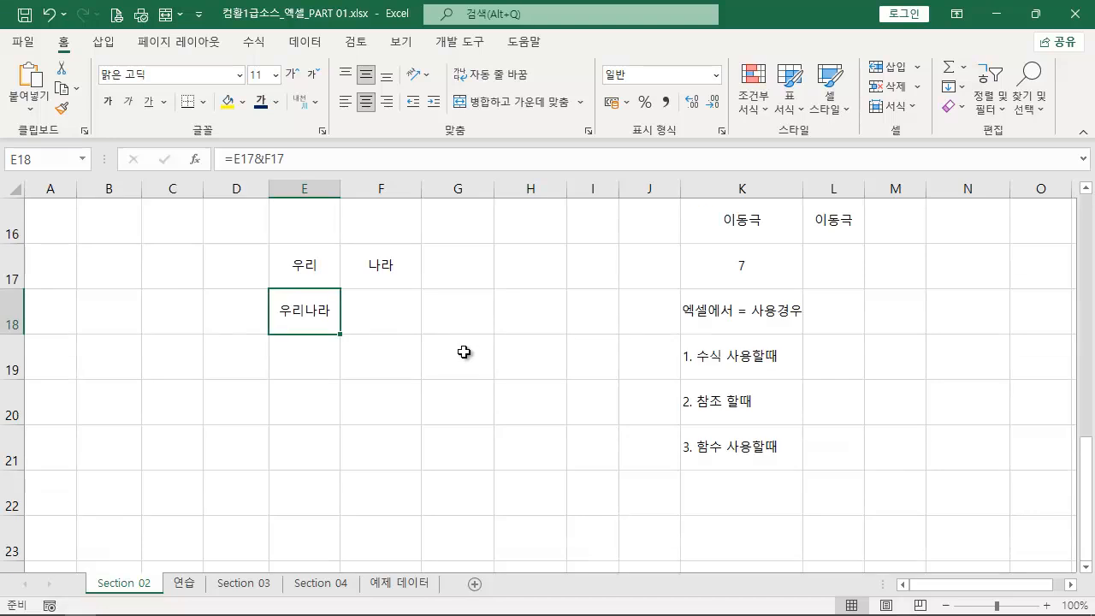
left_click(103, 41)
left_click(930, 120)
left_click(911, 167)
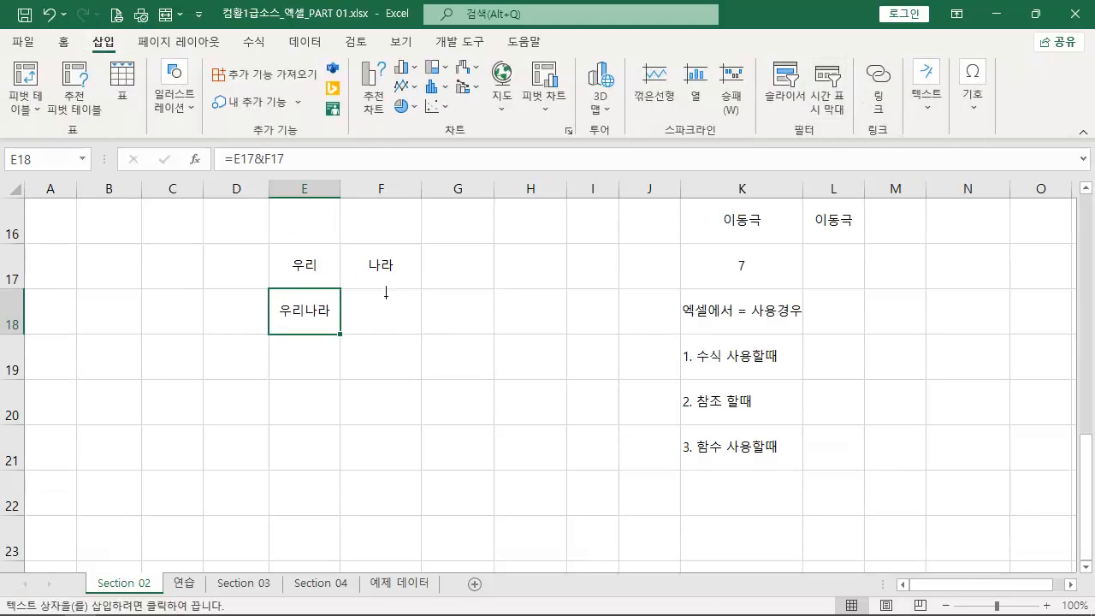
left_click_drag(373, 295, 428, 342)
key("ctrl+v")
- Format the formula text box with a red fill and white, bold 18-point text, and position it next to E18
left_click(227, 101)
left_click(292, 74)
left_click(291, 75)
left_click(291, 74)
left_click(291, 74)
left_click(108, 101)
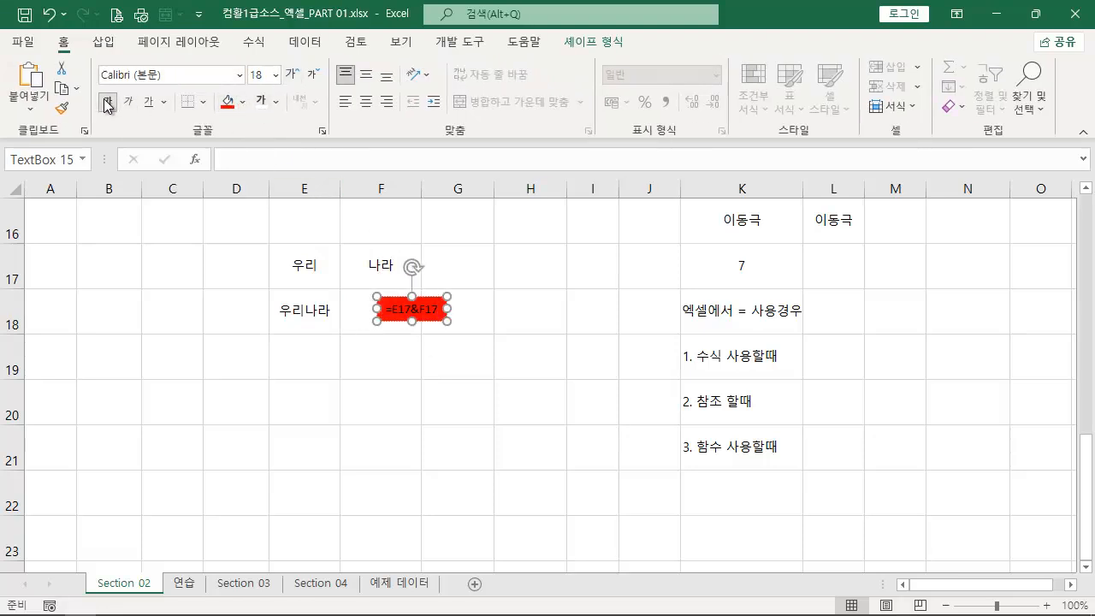
left_click(450, 309)
left_click(265, 106)
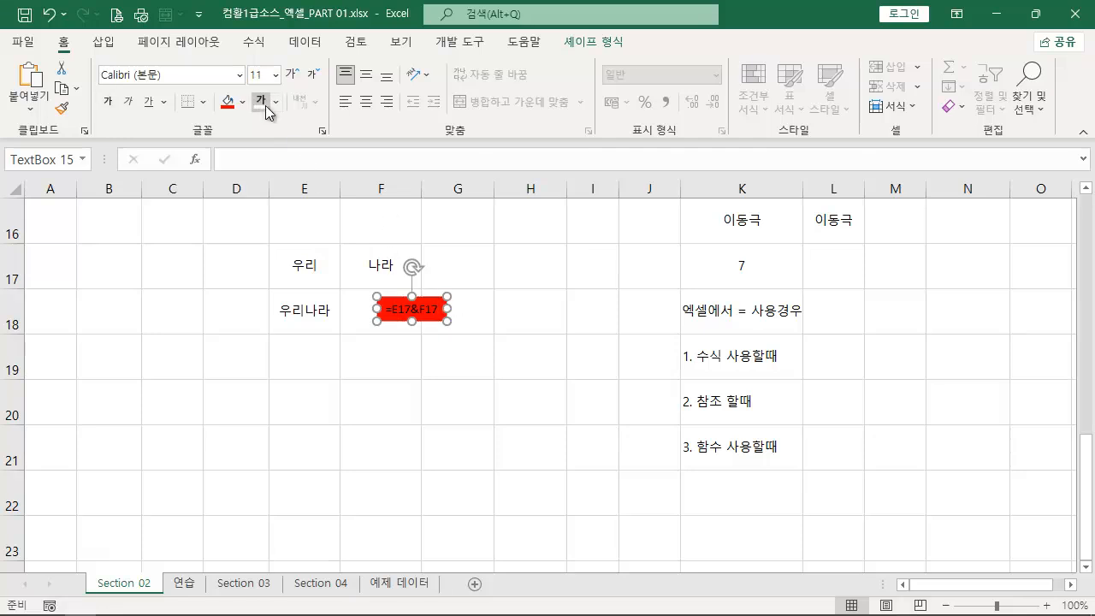
left_click(292, 75)
left_click(291, 74)
left_click(291, 75)
left_click(291, 74)
left_click(108, 101)
left_click_drag(402, 296, 382, 293)
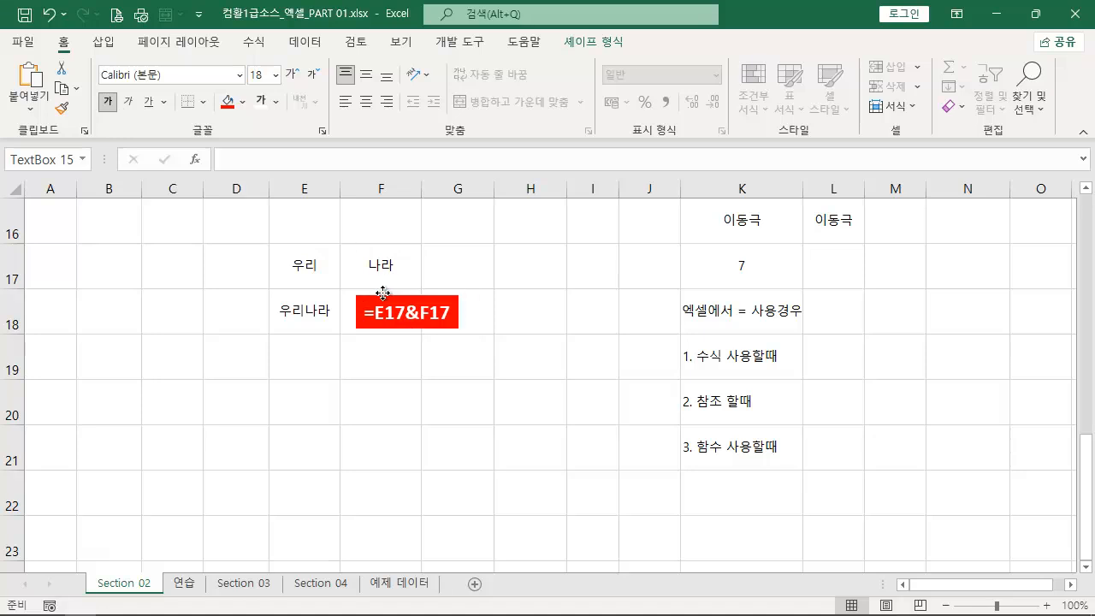
- Enter the formula =E17&"나라" in cell E19 to join a cell reference with text
left_click(316, 371)
type("=")
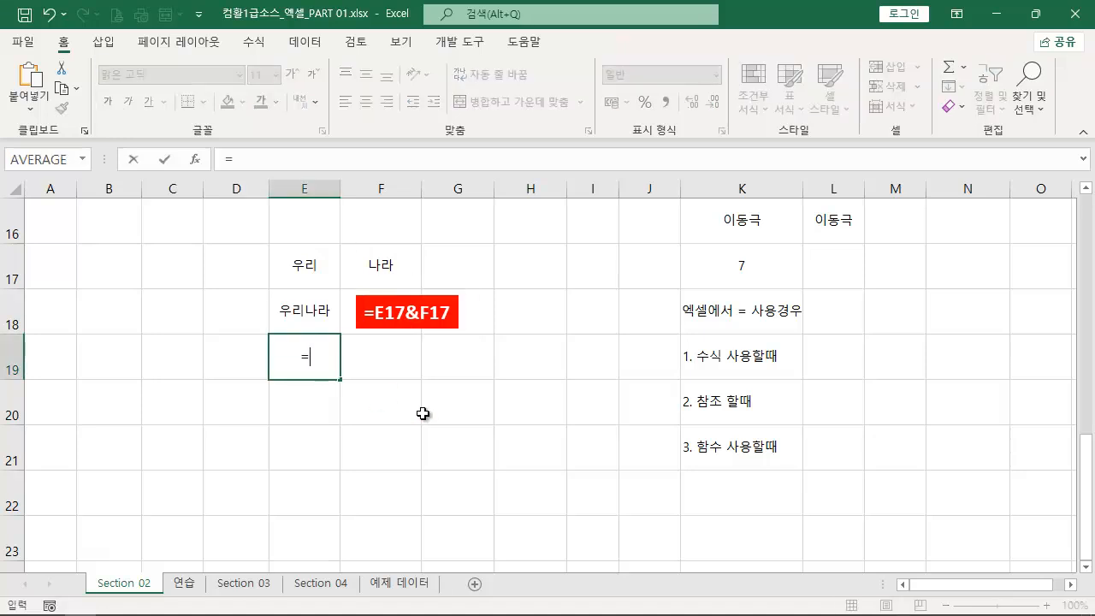
left_click(304, 262)
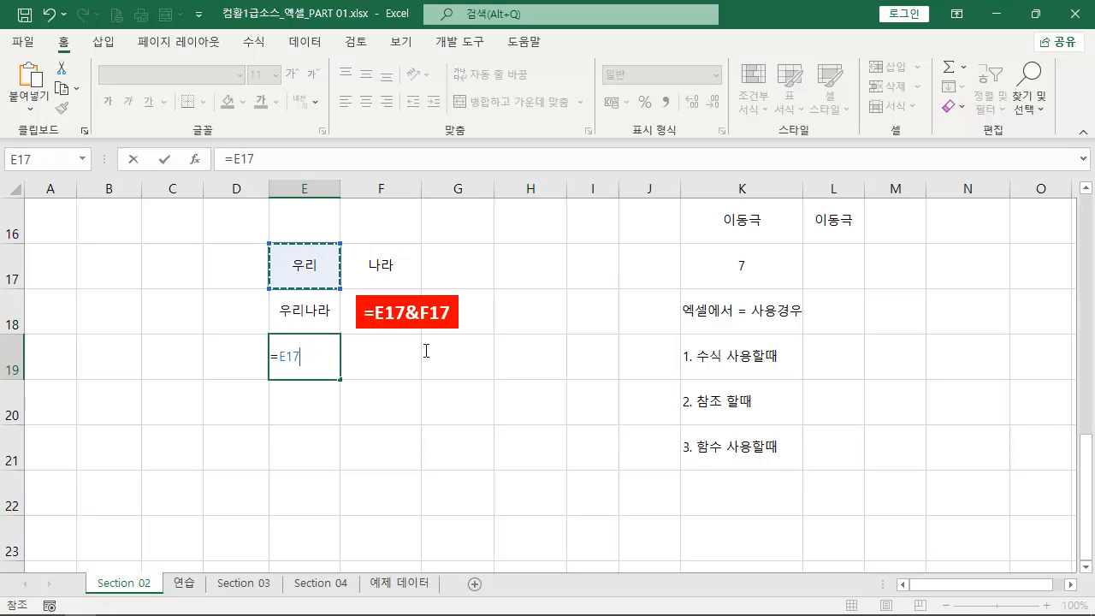
type("&")
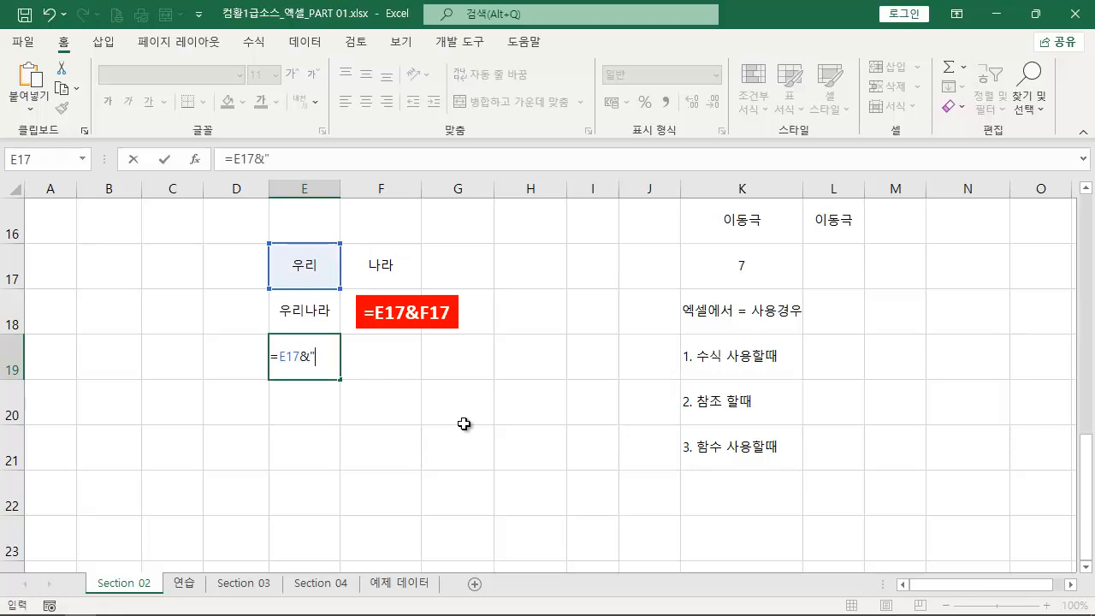
type("\"s")
key("BackSpace")
type("나라\"")
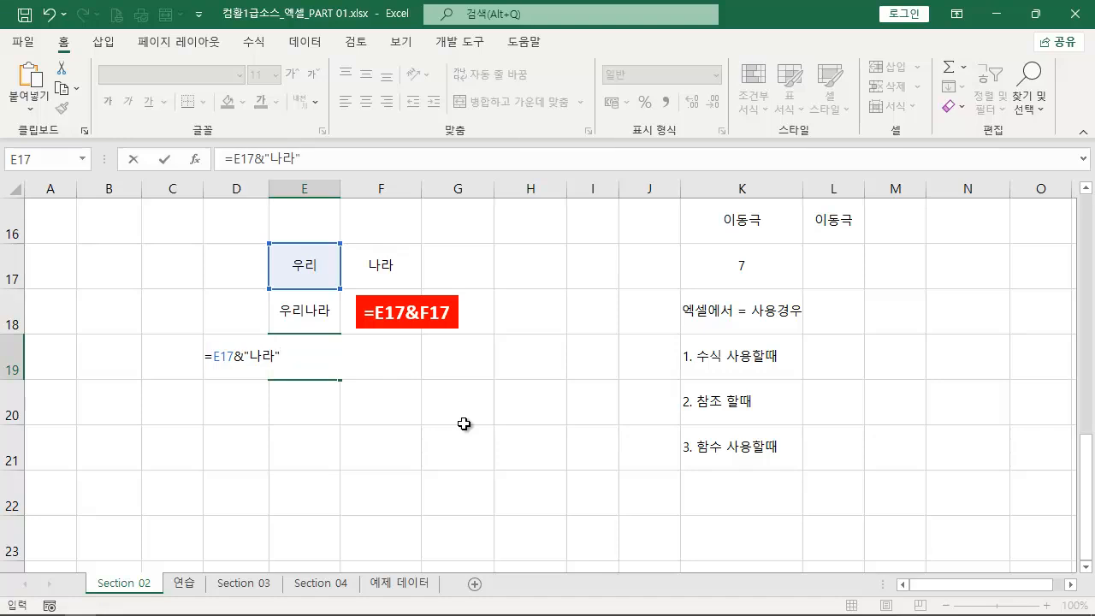
key("Return")
- Copy E19's formula text without changing the cell, and duplicate the red =E17&F17 label beside E19
left_click(313, 376)
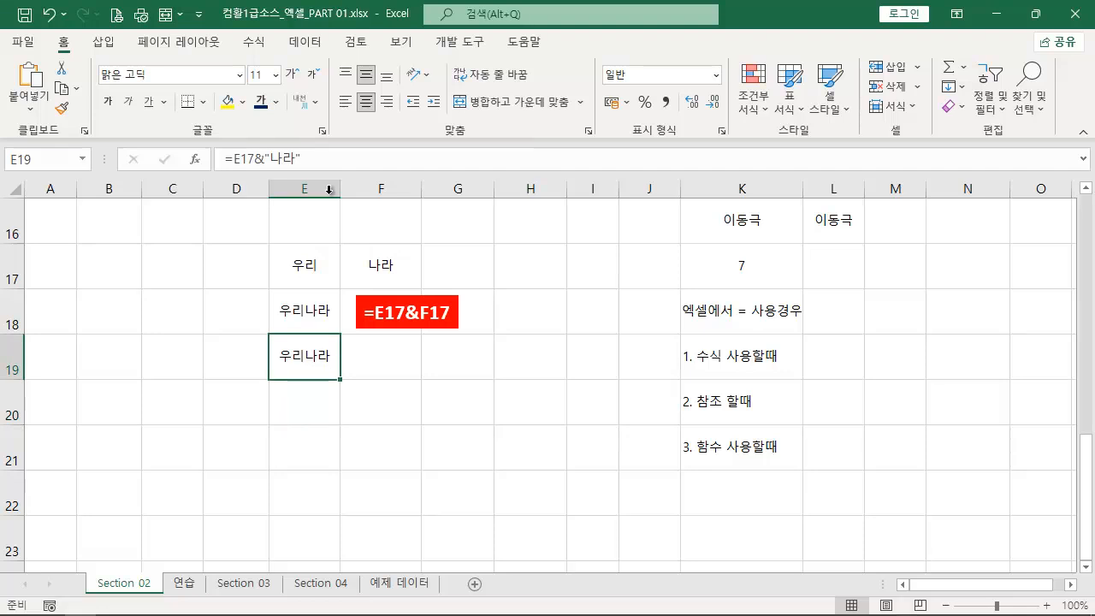
left_click_drag(317, 158, 96, 144)
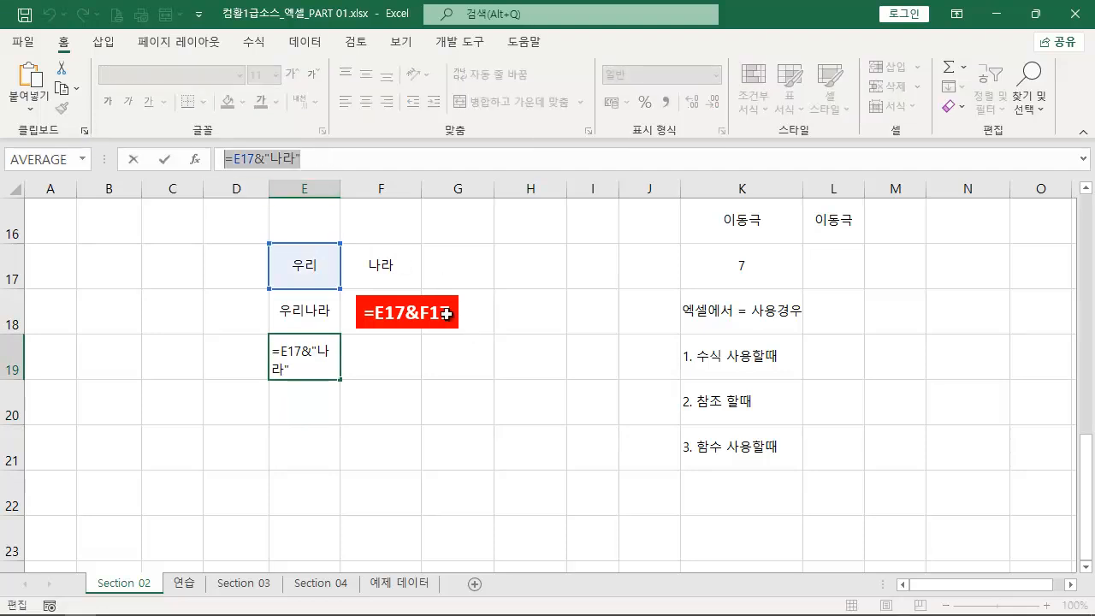
key("Escape")
left_click(416, 304)
left_click_drag(432, 297, 435, 345)
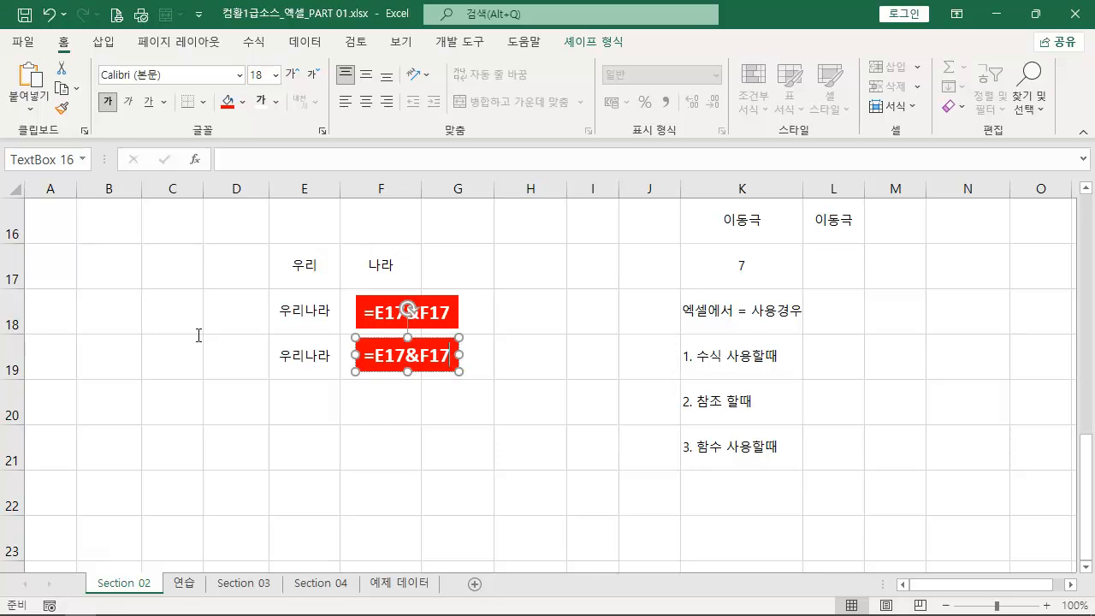
- Change the duplicated label beside E19 to =E17&"나라" and reduce its font size to 14 points
left_click(451, 360)
key("BackSpace")
key("BackSpace")
key("BackSpace")
type("\"나라\"")
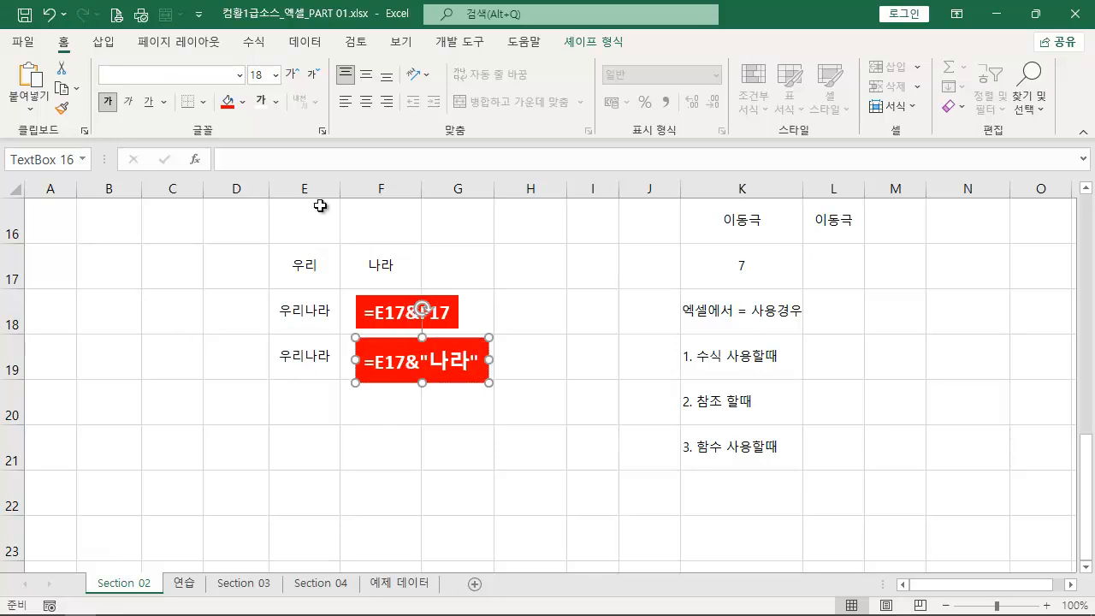
left_click(311, 79)
left_click(311, 79)
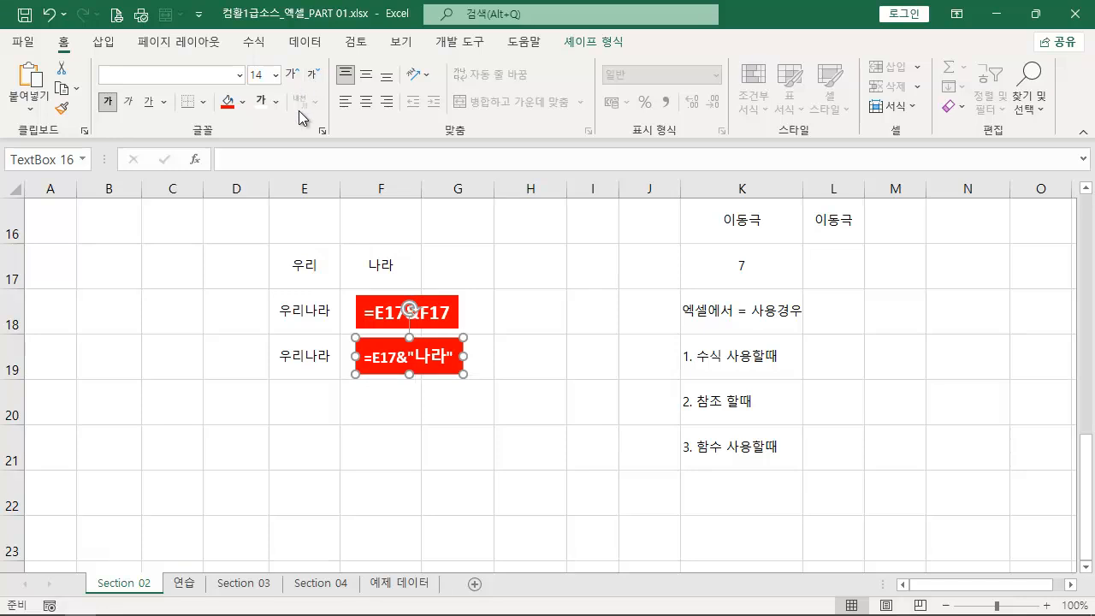
left_click(318, 398)
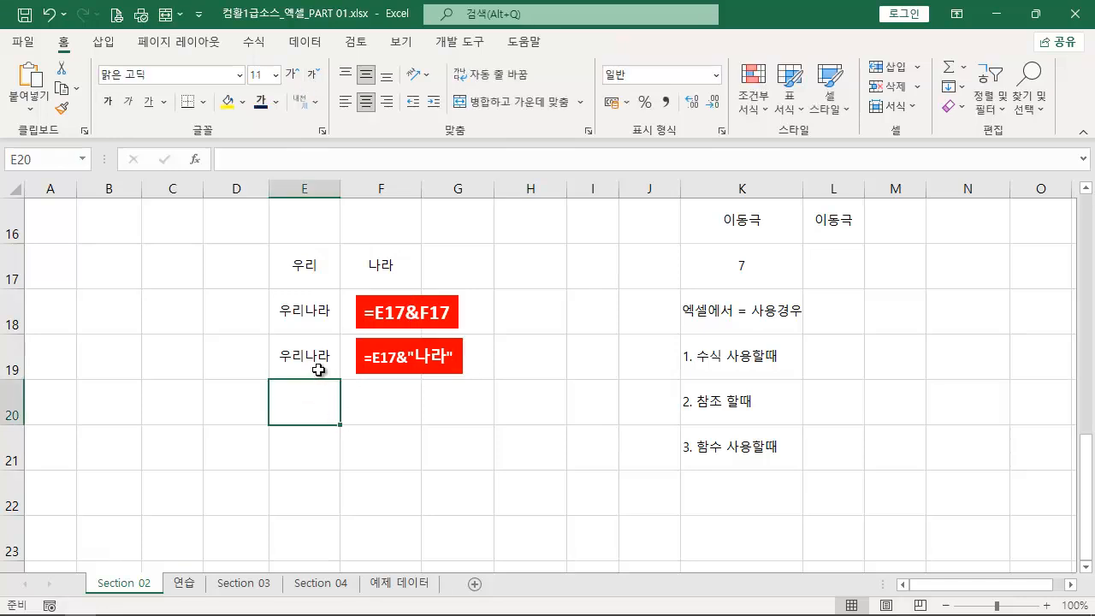
- Inspect the formulas in cells E19 and E18 in edit mode, leaving both cells unedited
double_click(318, 369)
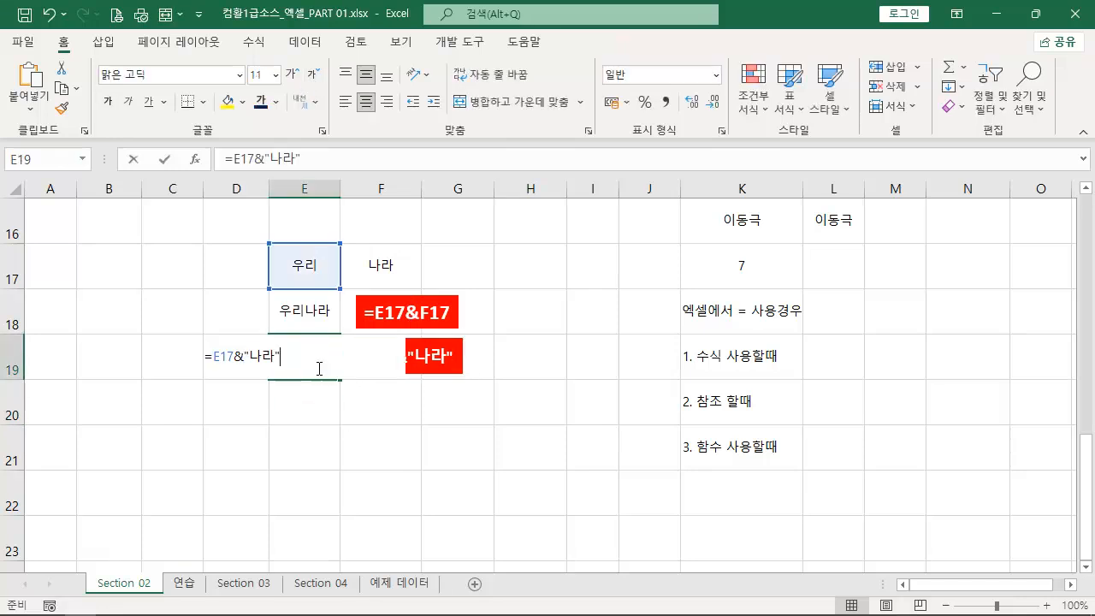
left_click(293, 315)
double_click(297, 313)
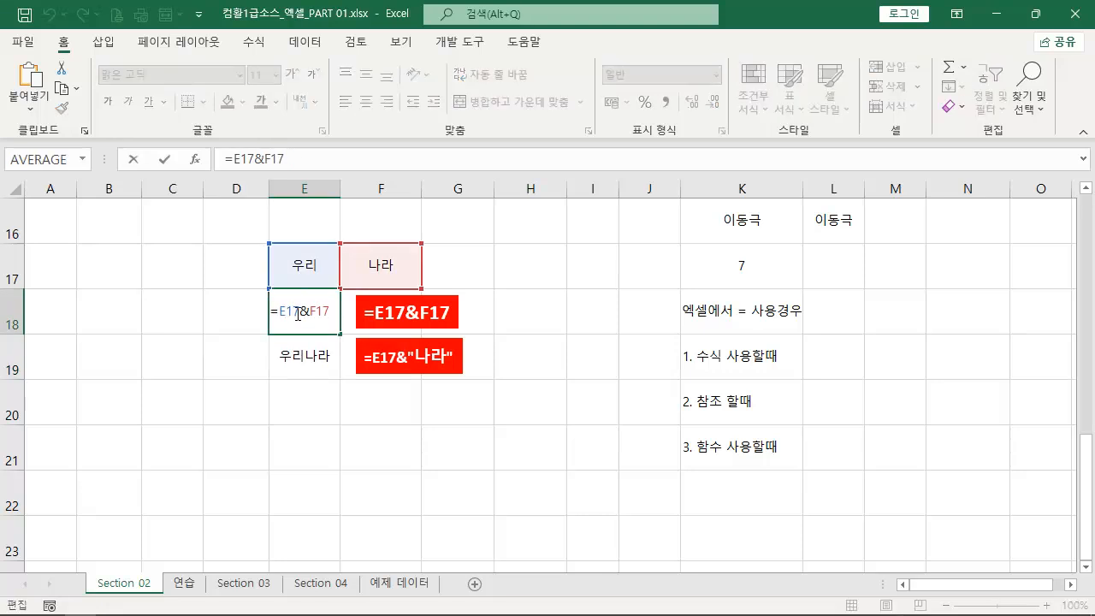
key("Escape")
- Enter the formula ="우리"&"나라" in cell E20 to join two text strings
left_click(296, 392)
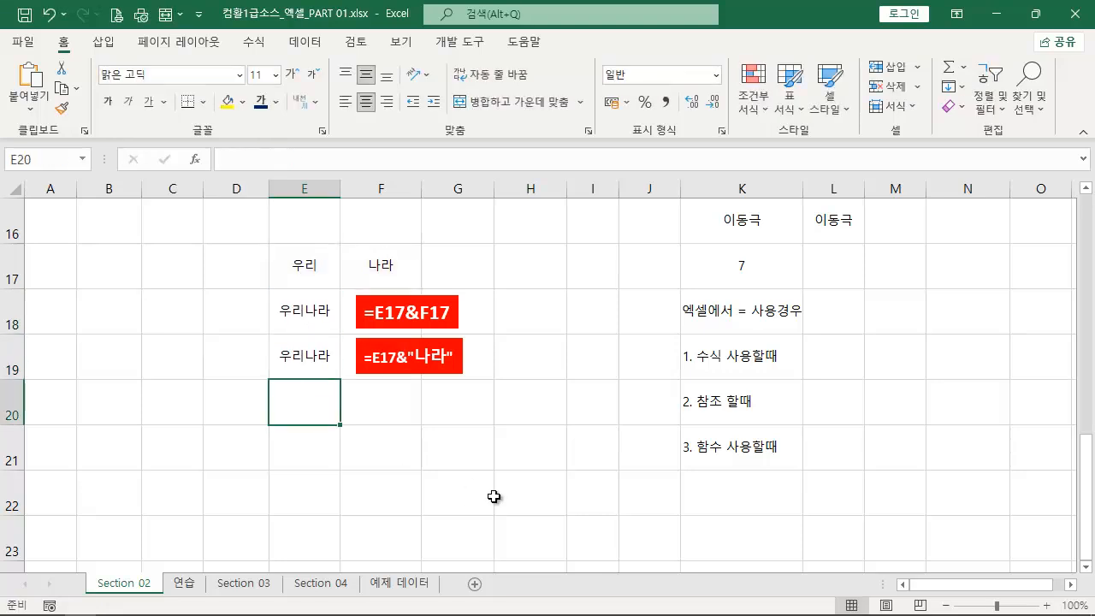
type("=\"우리")
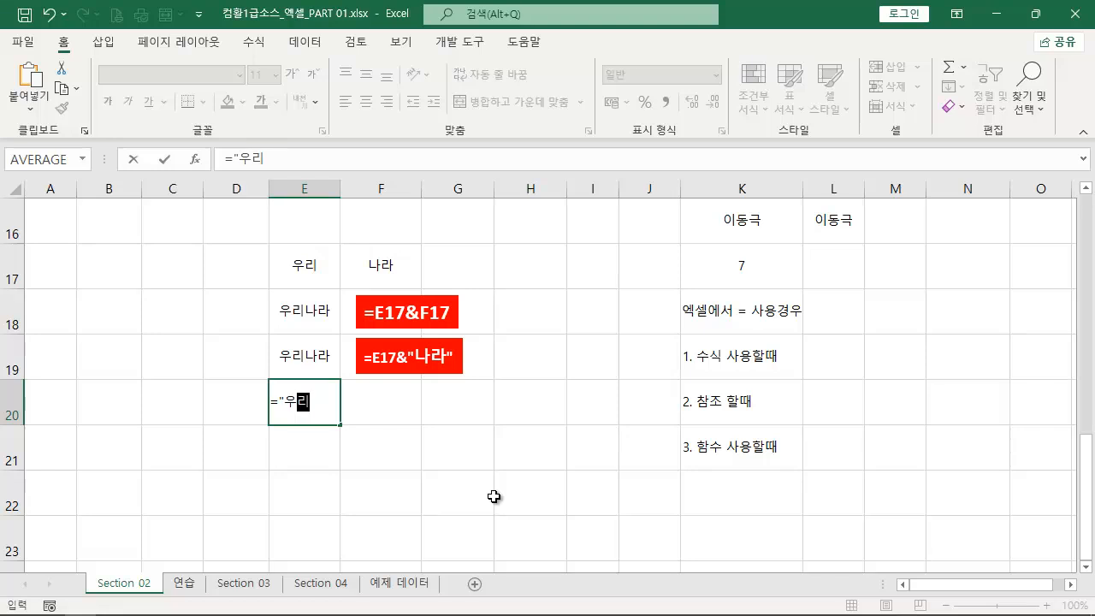
type("\"&\"나라")
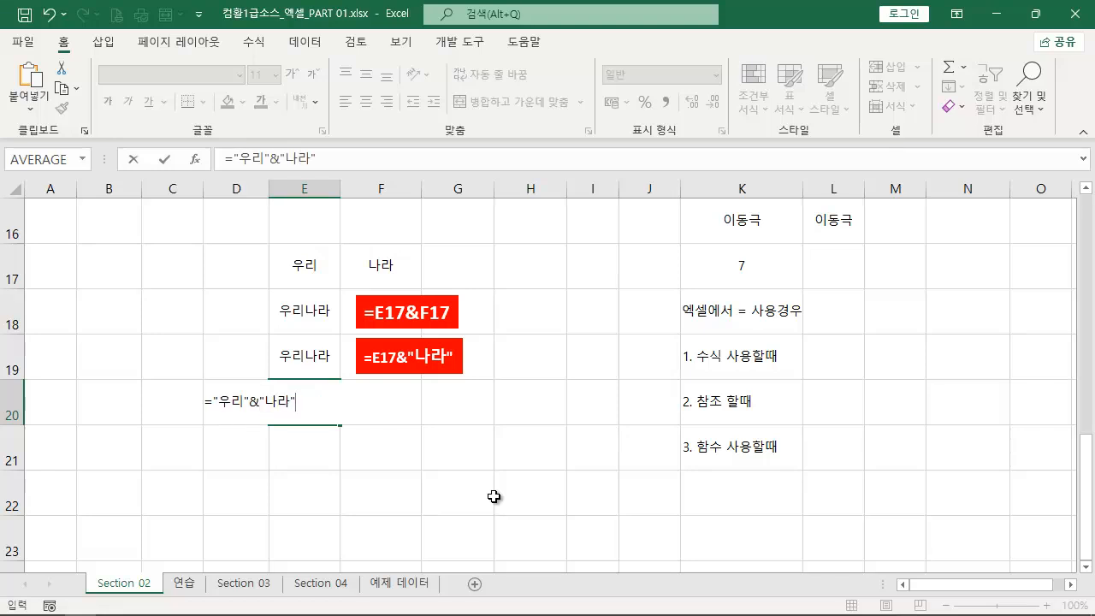
key("Return")
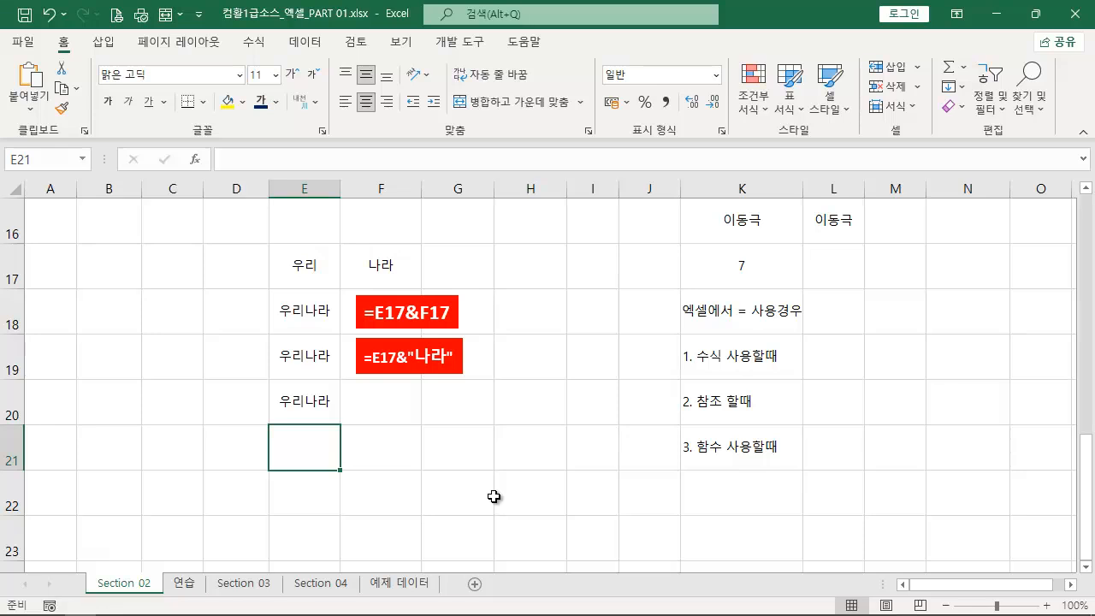
- Duplicate the red label beside E20 and replace its text with E20's copied formula, ="우리"&"나라"
left_click(320, 408)
left_click(350, 163)
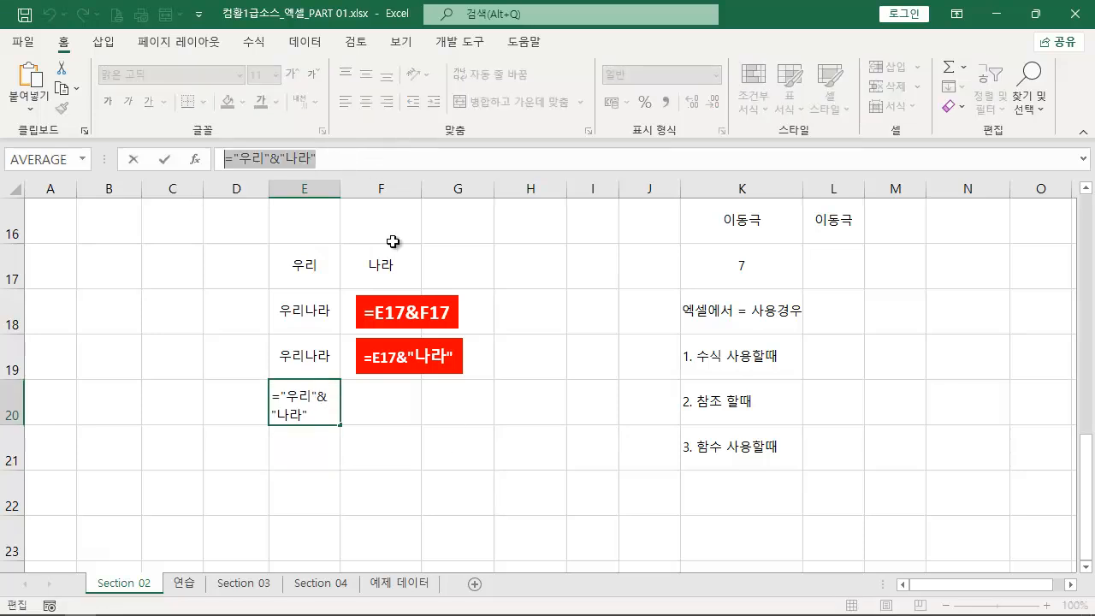
key("Escape")
left_click(441, 340)
left_click_drag(440, 340, 441, 385)
left_click(455, 405)
key("ctrl+a")
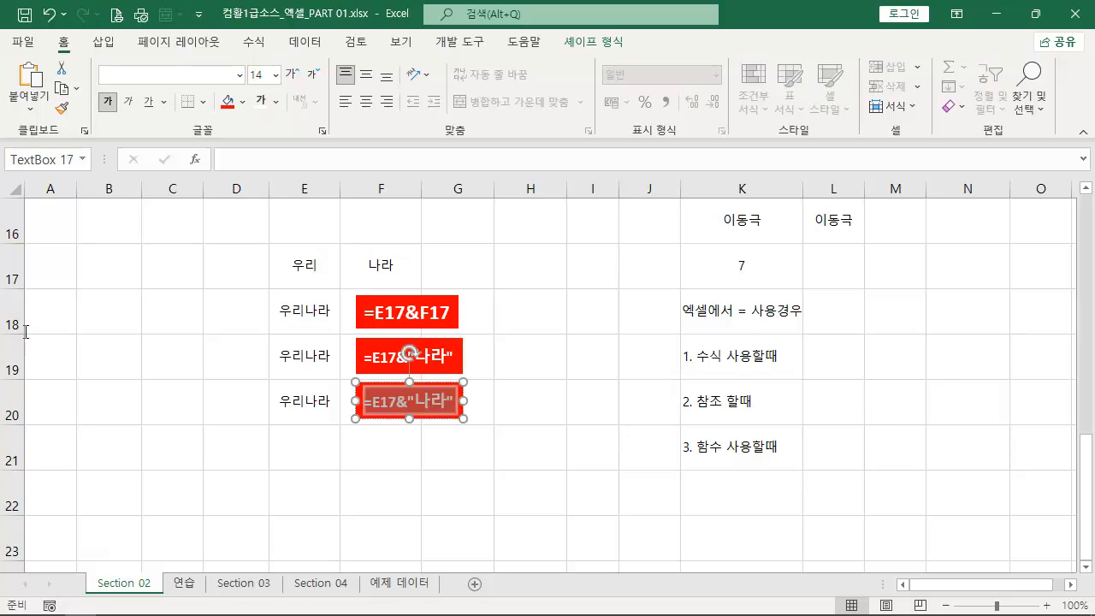
type("=\"우리\"&\"나라\"")
- Enter the formula =ROW() in cell E21
left_click(293, 447)
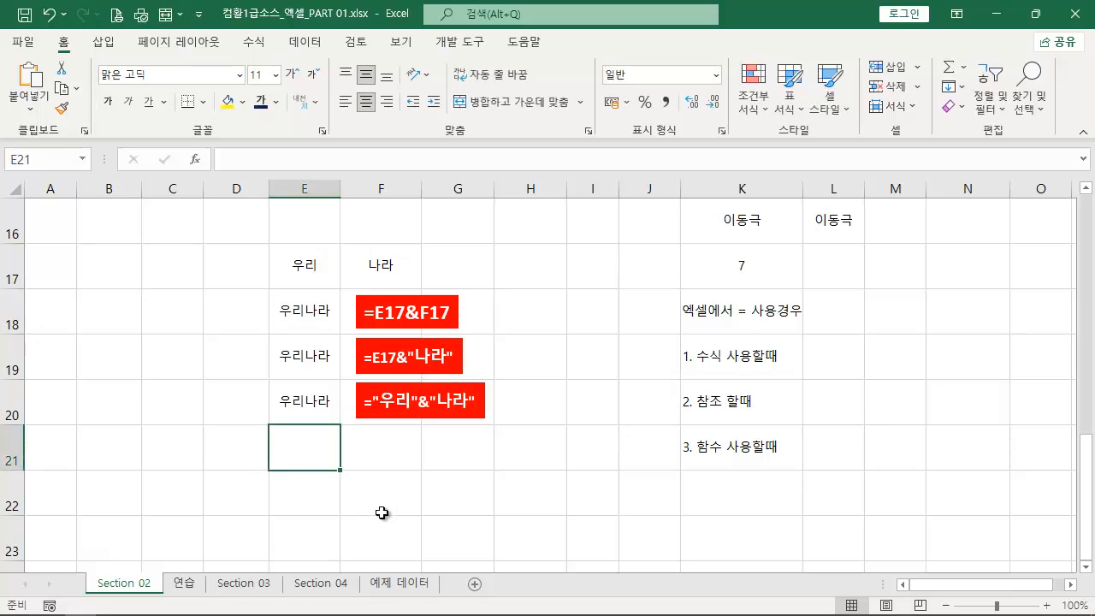
type("=row")
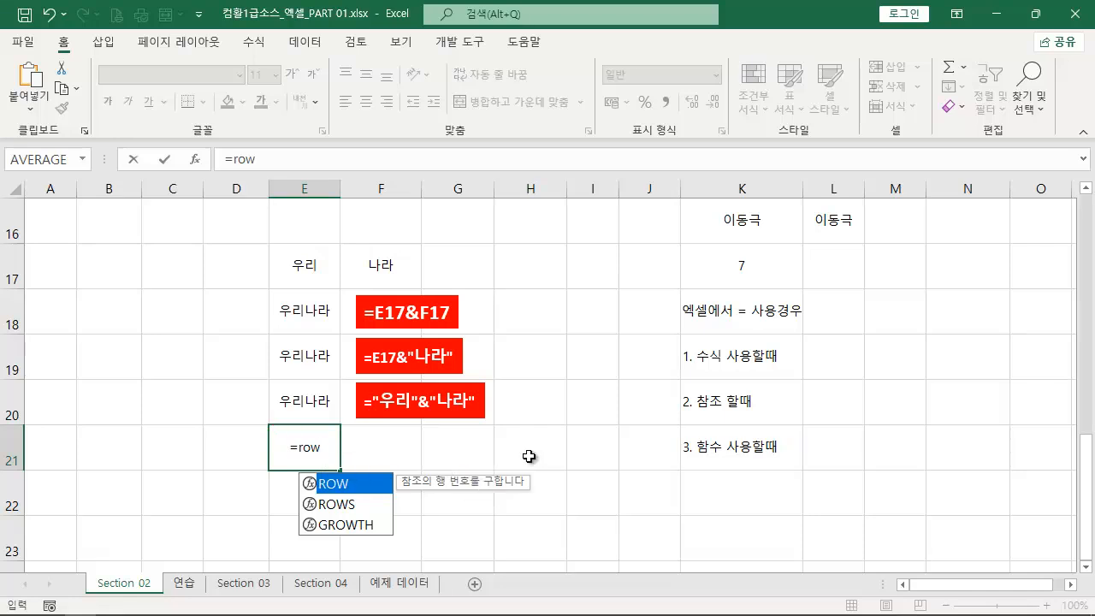
type("(")
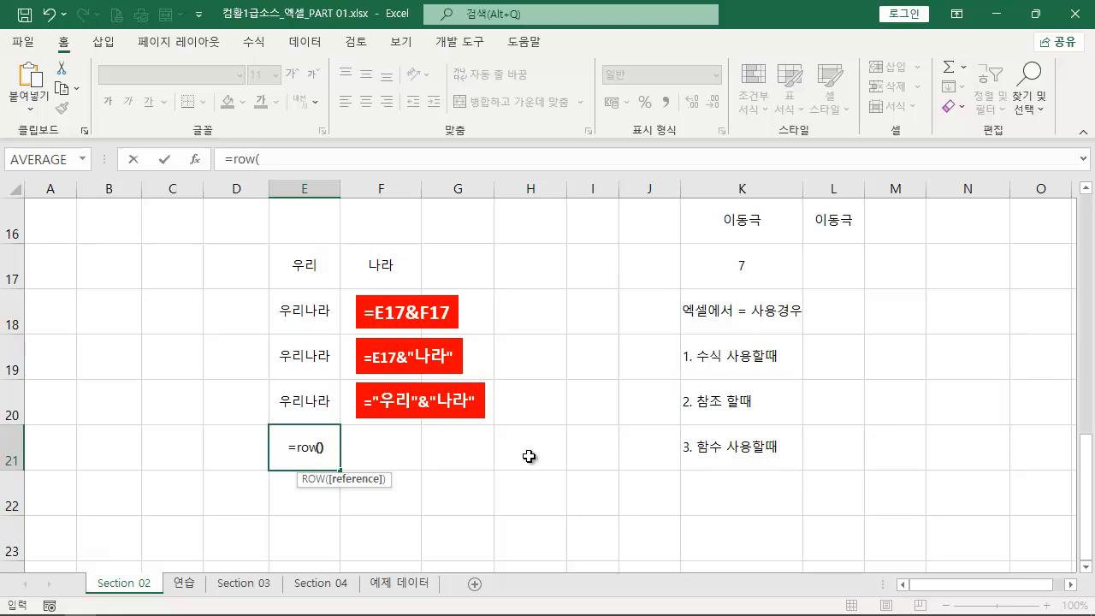
type(")")
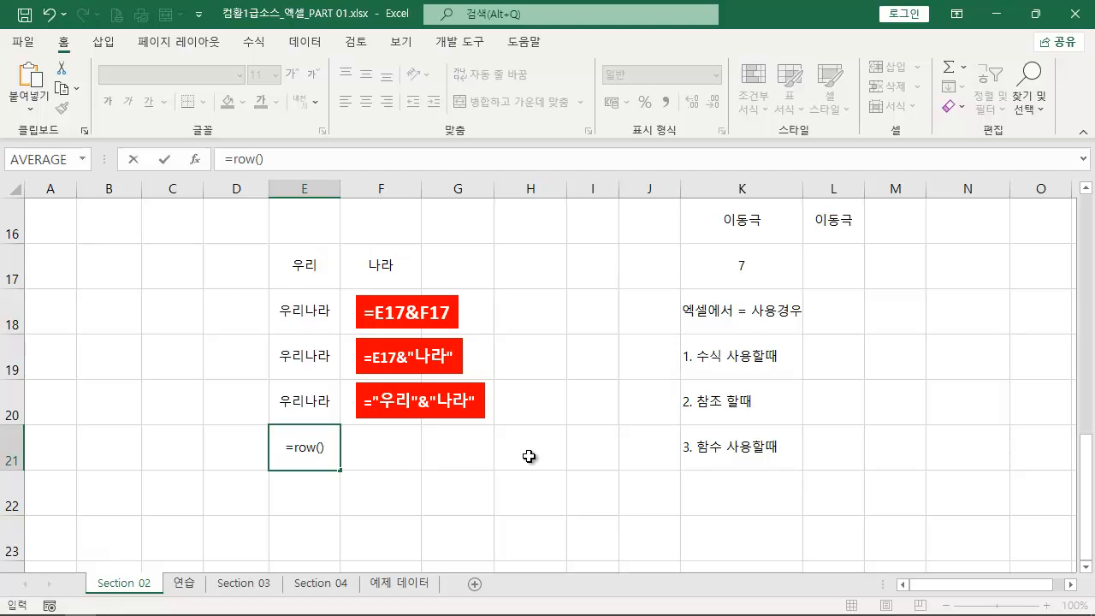
key("ctrl+Return")
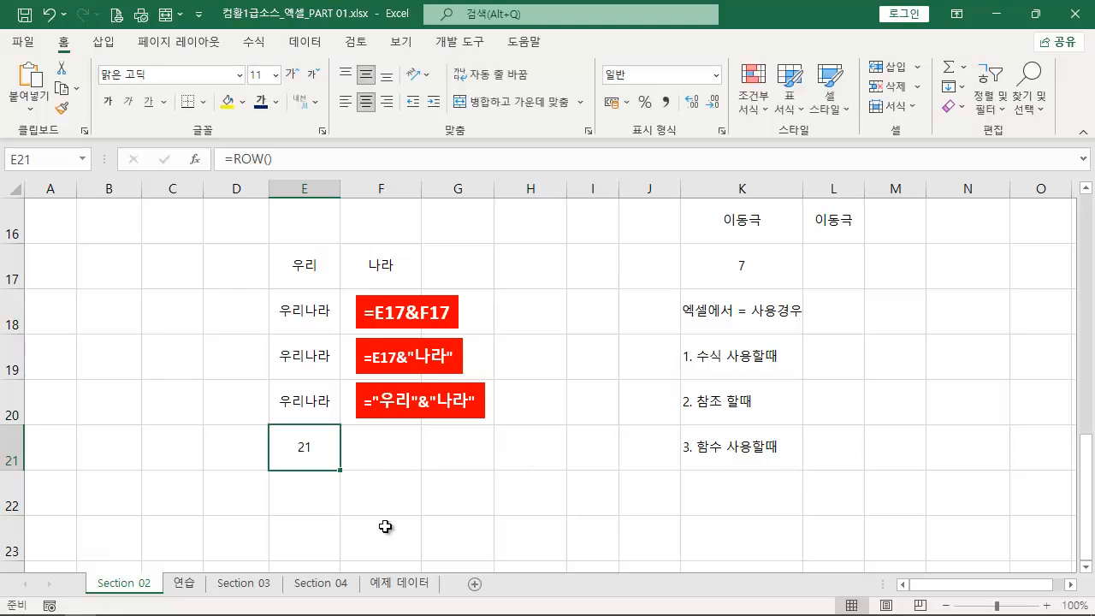
- Move the ROW formula from cell E21 to cell F21
mouse_move(340, 470)
left_mouse_down()
mouse_move(176, 439)
mouse_move(3, 425)
mouse_move(25, 441)
left_mouse_up()
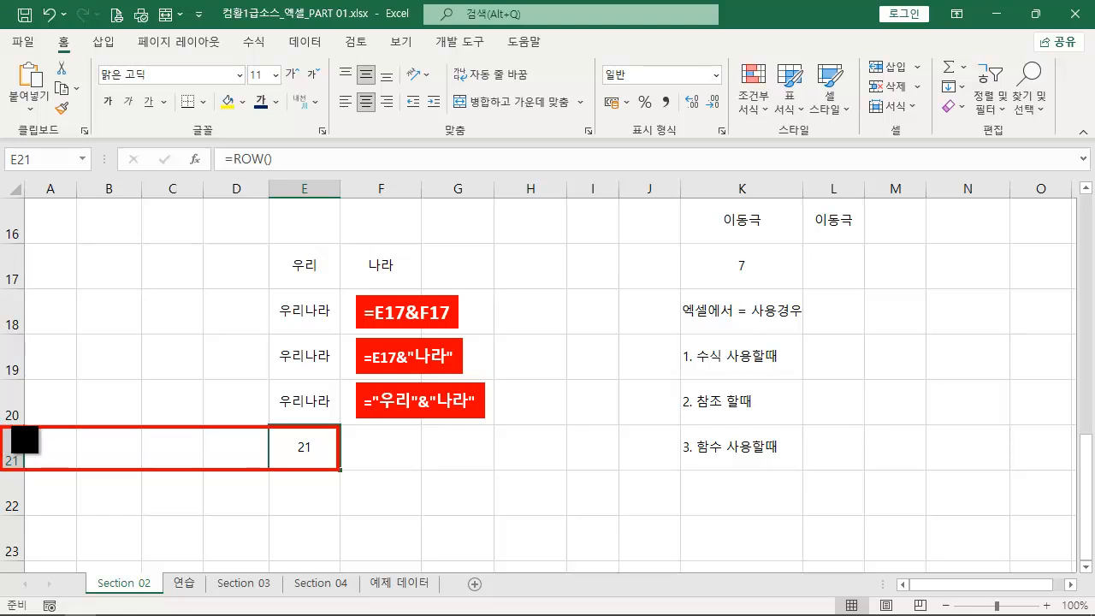
key("Escape")
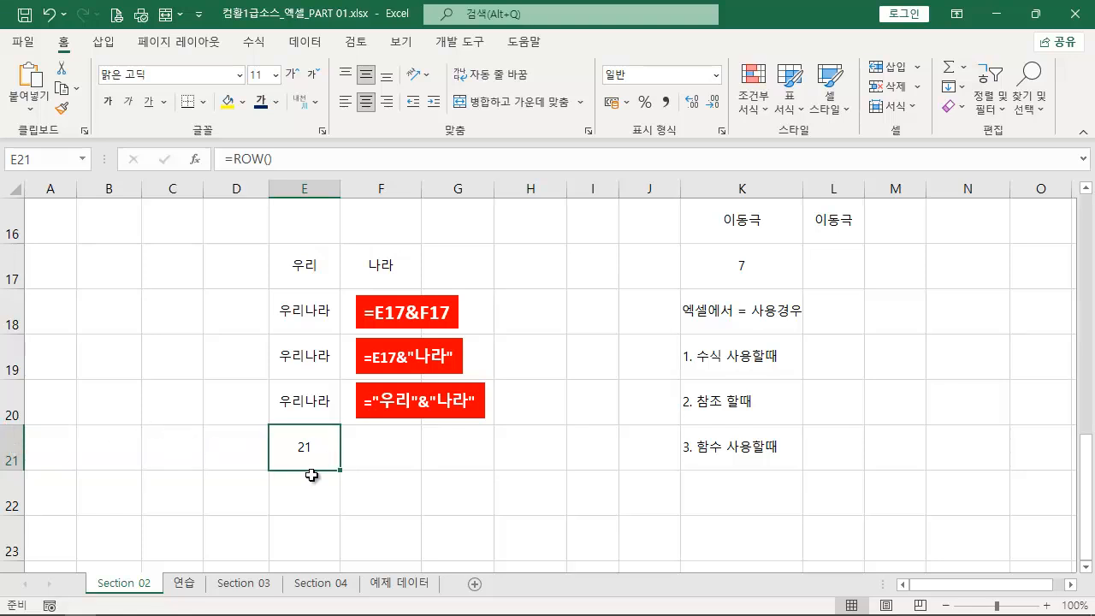
mouse_move(318, 472)
left_mouse_down()
mouse_move(126, 362)
mouse_move(34, 359)
mouse_move(134, 350)
mouse_move(379, 446)
left_mouse_up()
key("Escape")
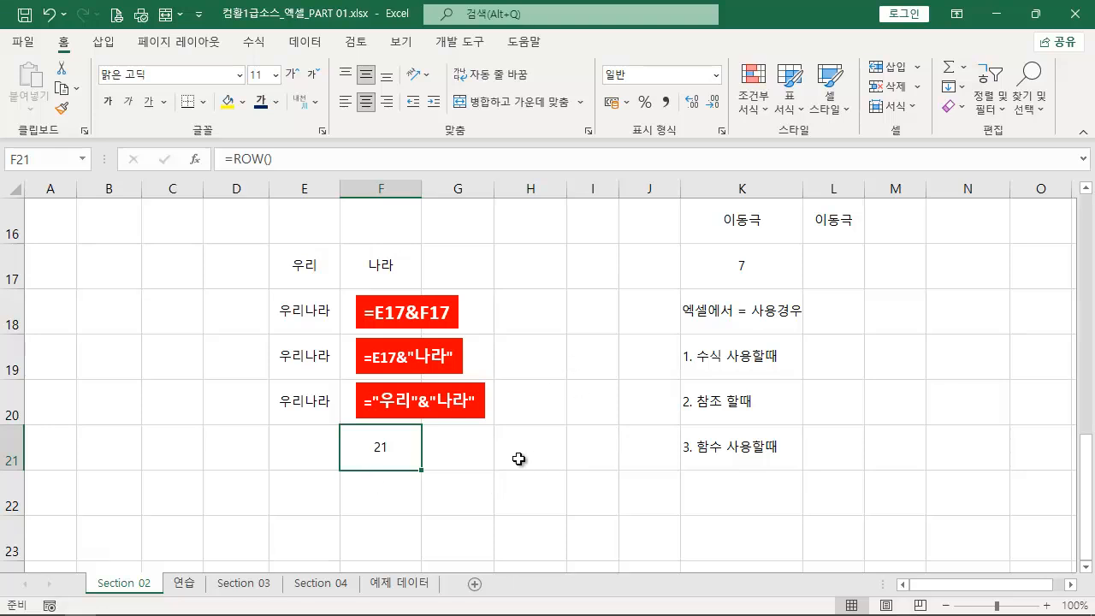
- Enter the formula =COLUMN() in cell F22
left_click(390, 486)
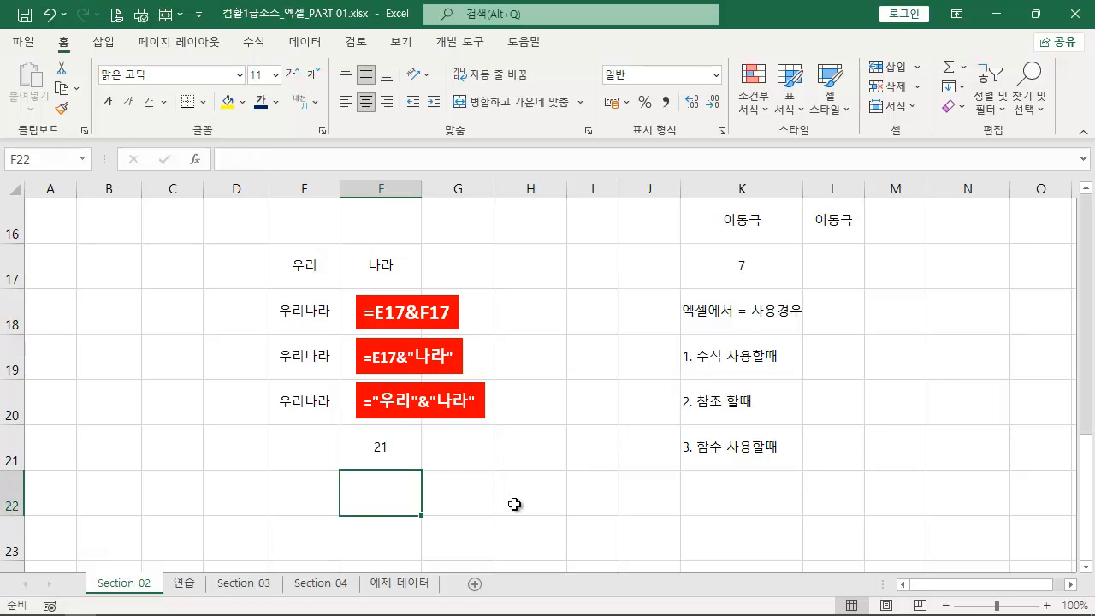
type("=colu")
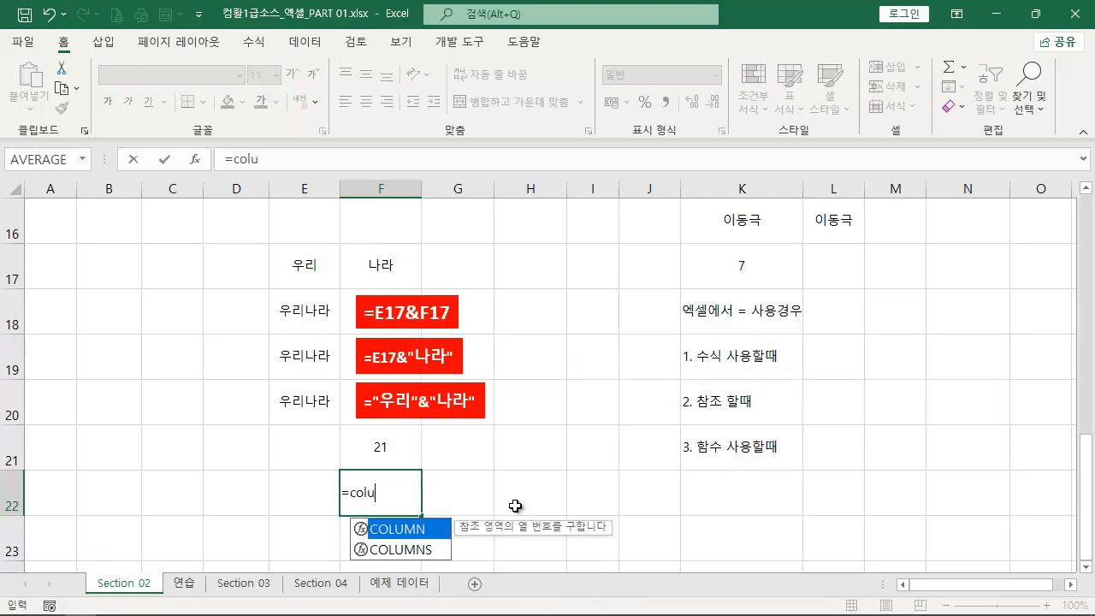
key("Tab")
type(")")
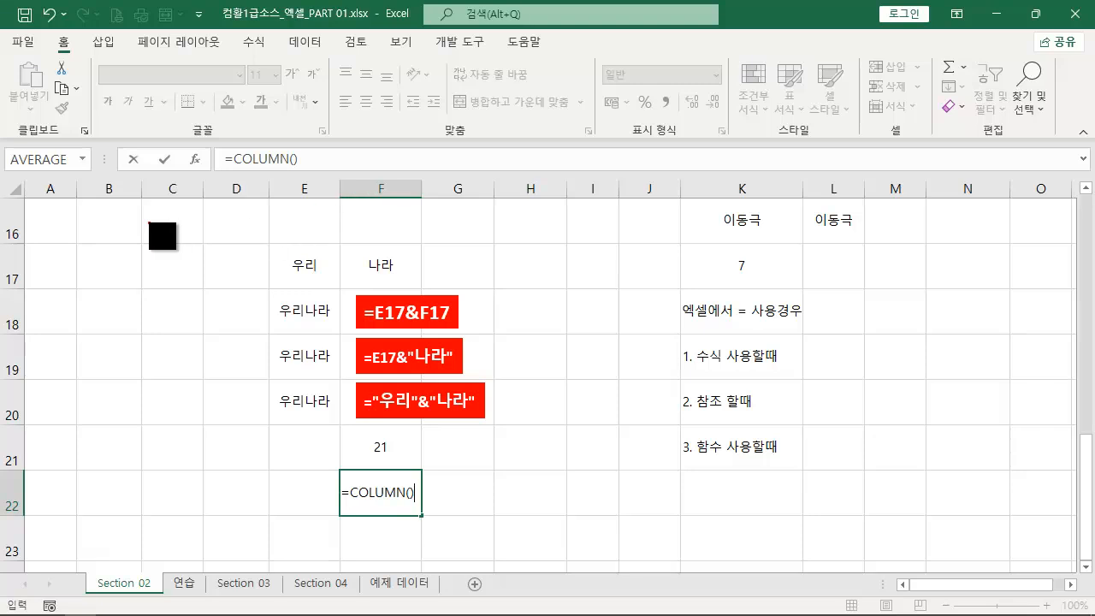
mouse_move(340, 175)
left_mouse_down()
mouse_move(414, 420)
mouse_move(423, 566)
left_mouse_up()
left_click_drag(74, 185, 96, 139)
left_click_drag(118, 183, 150, 146)
left_click_drag(182, 191, 213, 148)
left_click_drag(246, 193, 274, 143)
left_click_drag(315, 181, 371, 95)
left_click_drag(402, 193, 455, 98)
key("Escape")
key("Return")
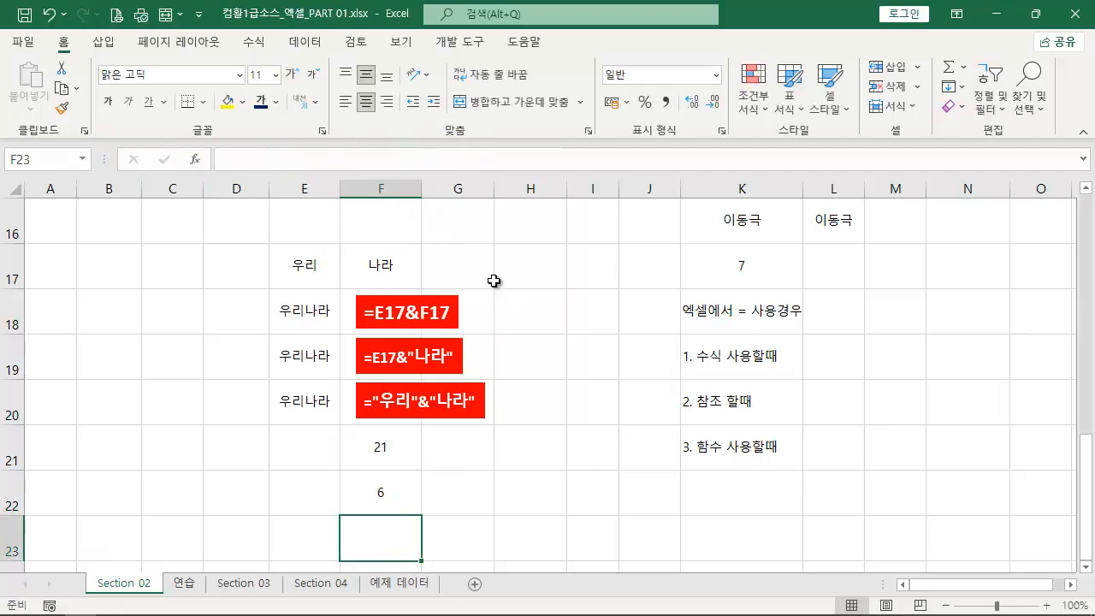
- Duplicate the ="우리"&"나라" label beside F21 and replace its text with F21's formula, =ROW()
left_click(396, 450)
key("F2")
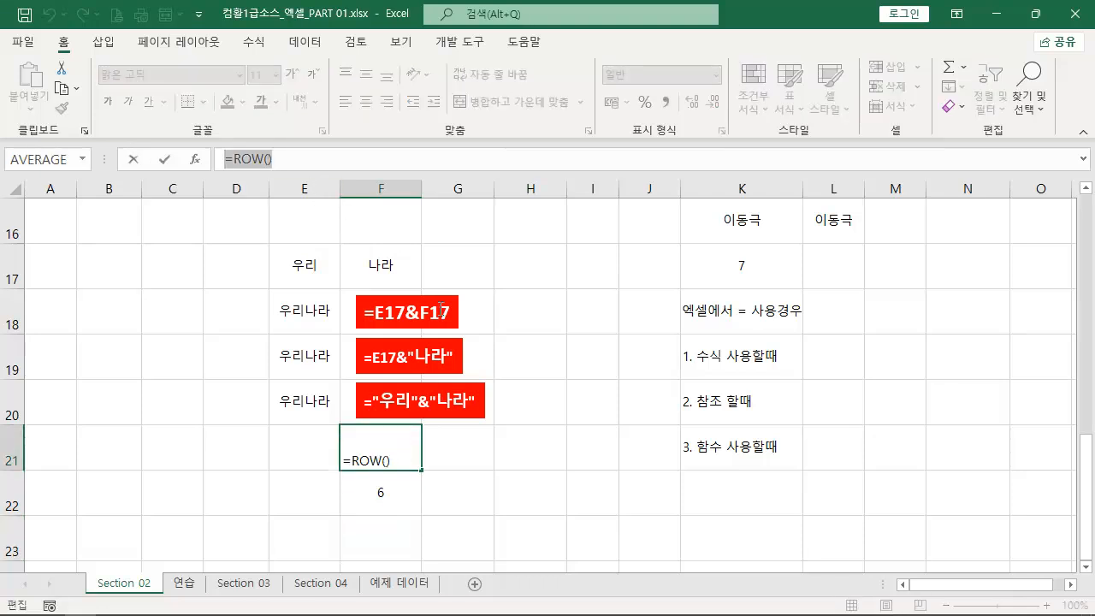
left_click(452, 381)
left_click_drag(452, 382, 524, 430, "ctrl")
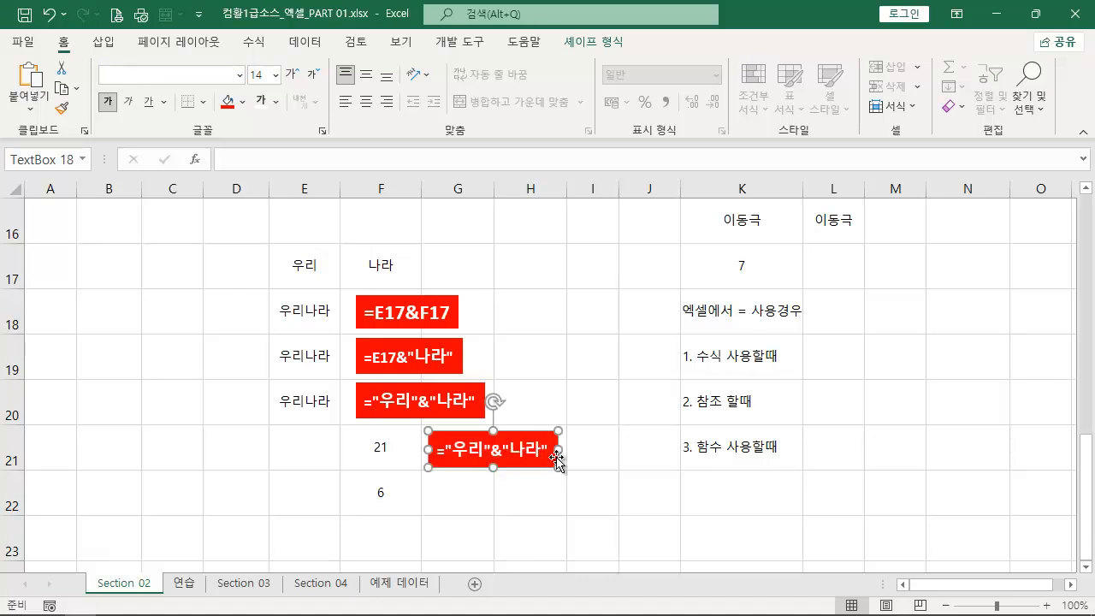
key("F2")
type("=ROW()")
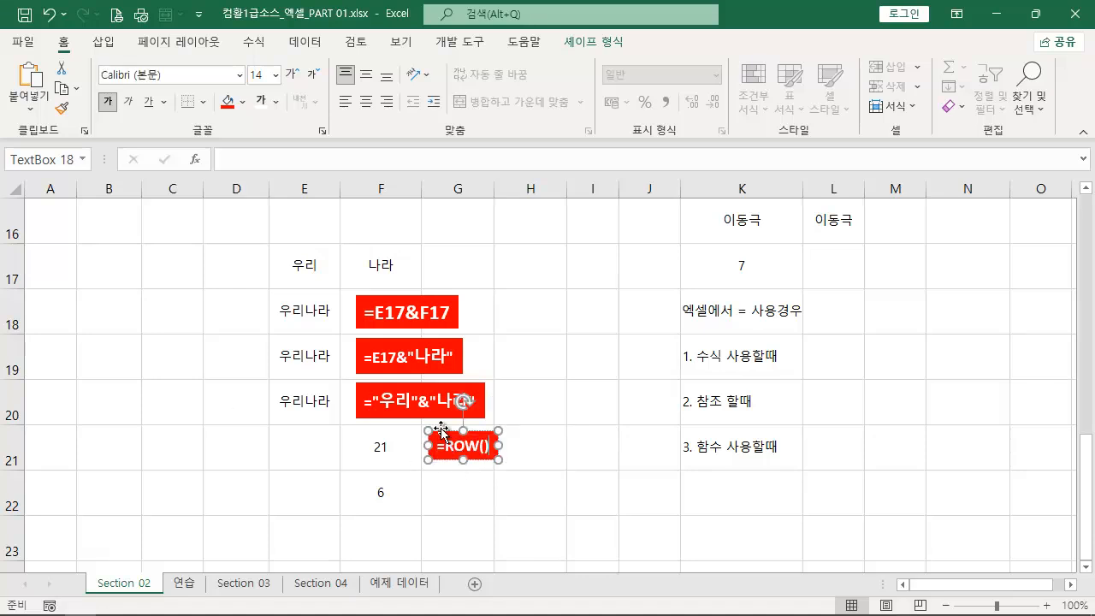
- Duplicate the =ROW() label beside F22 and replace its text with F22's formula, =COLUMN()
left_click_drag(440, 432, 439, 475, "ctrl")
left_click(396, 499)
key("F2")
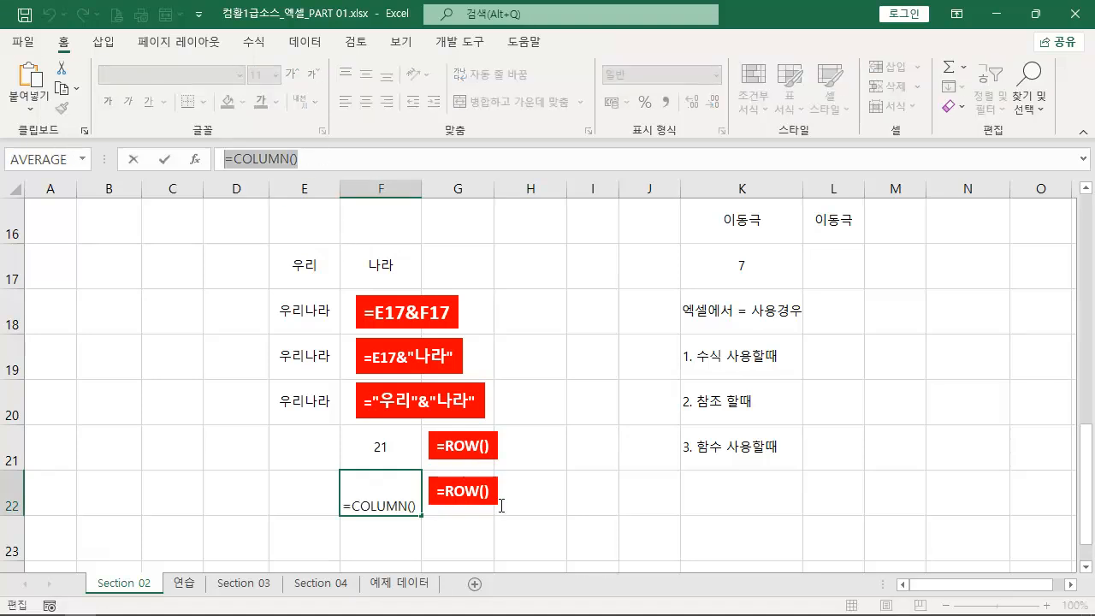
left_click(490, 493)
key("F2")
type("=COLUMN()")
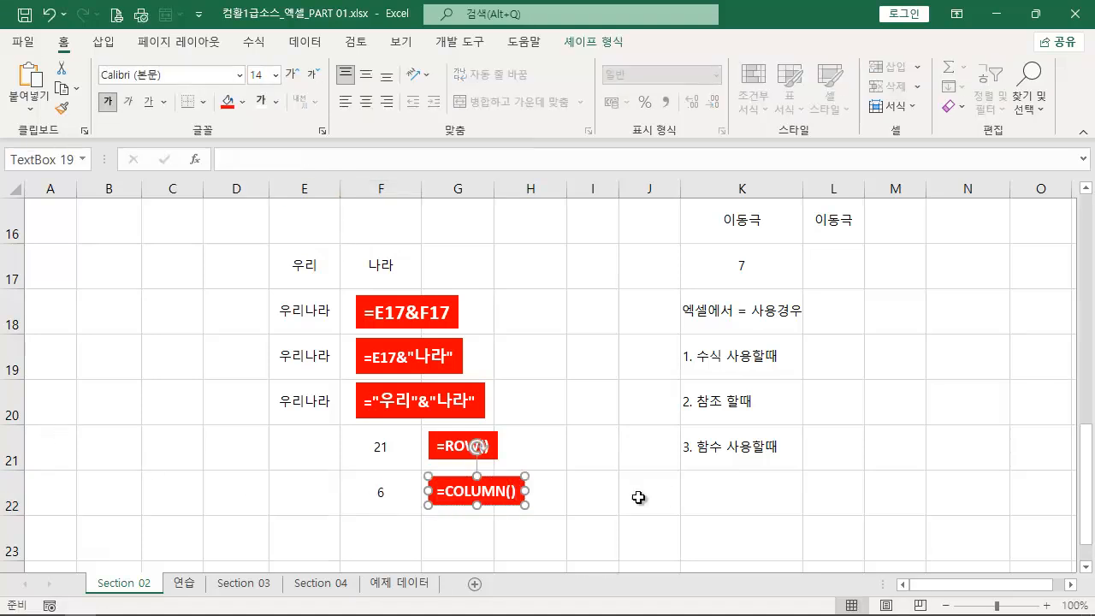
left_click(631, 502)
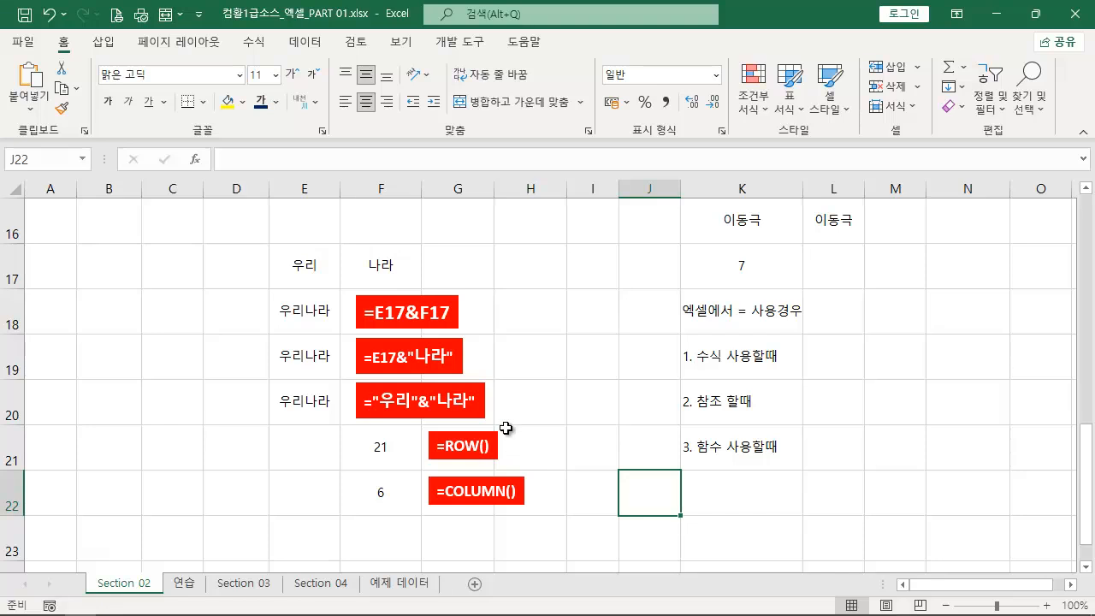
- Enter the formula ="현재 행은"&ROW()&"행 입니다." in cell E23
scroll(506, 428, "down", 1)
left_click(322, 411)
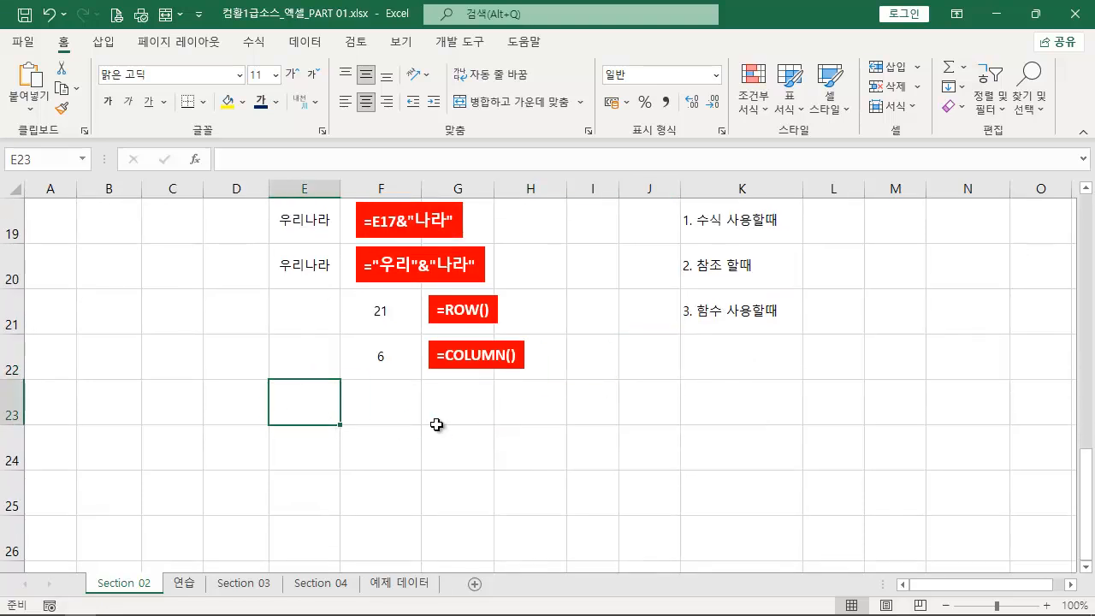
type("=")
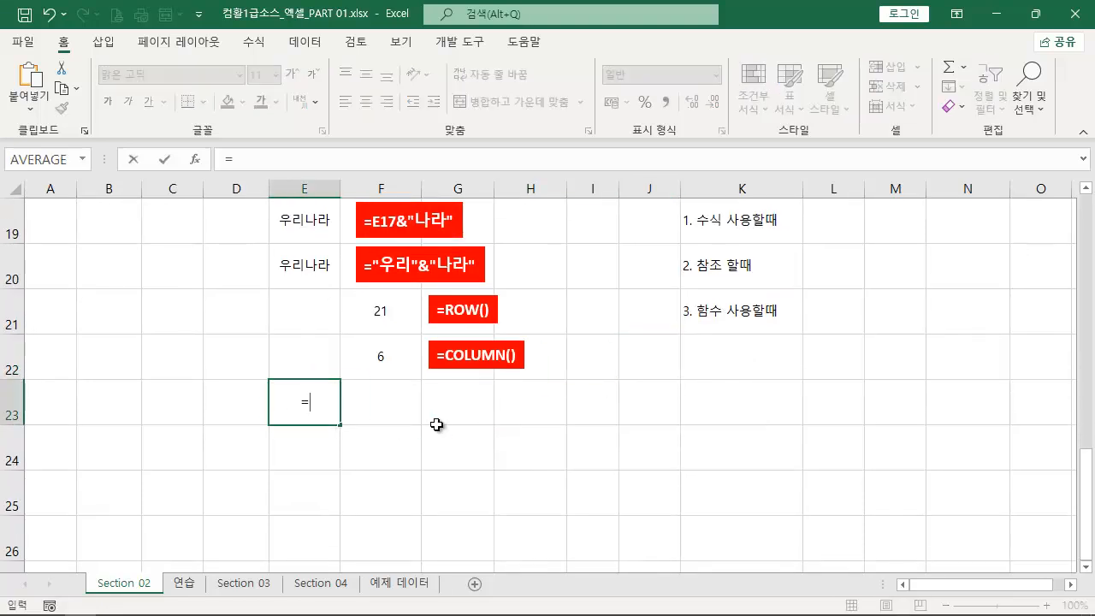
type("\"dh현재 ")
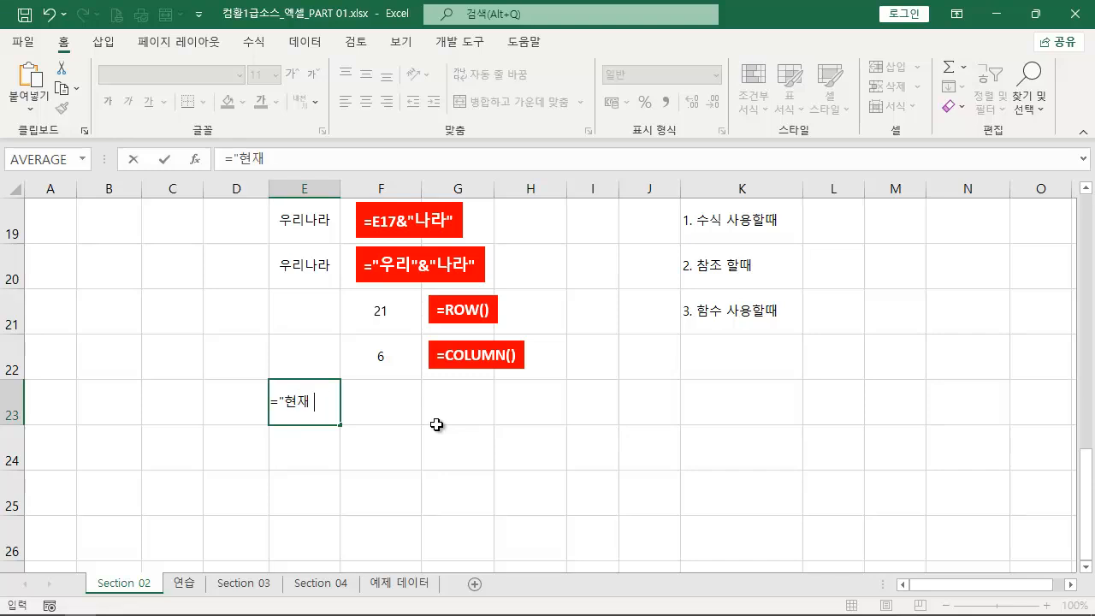
type("행은\"&row")
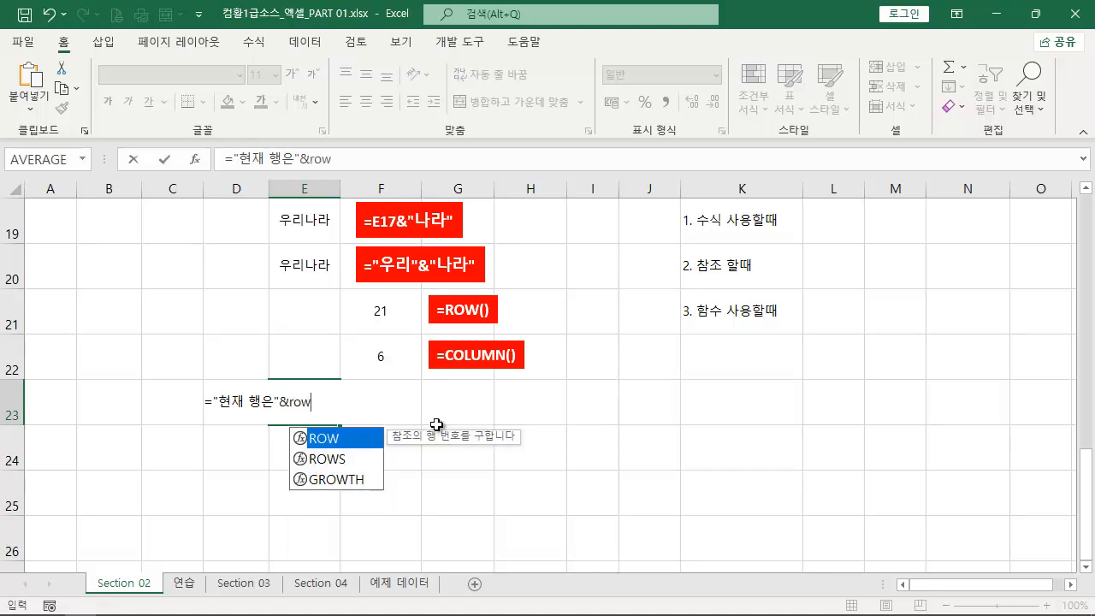
type("()&\"행 입니다.")
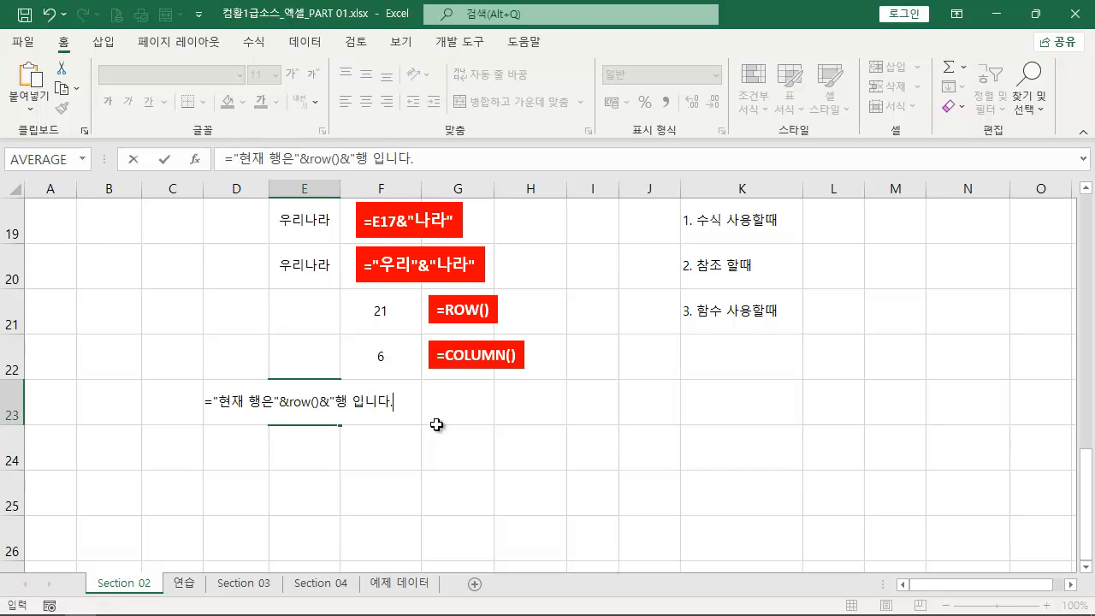
key("Return")
key("Up")
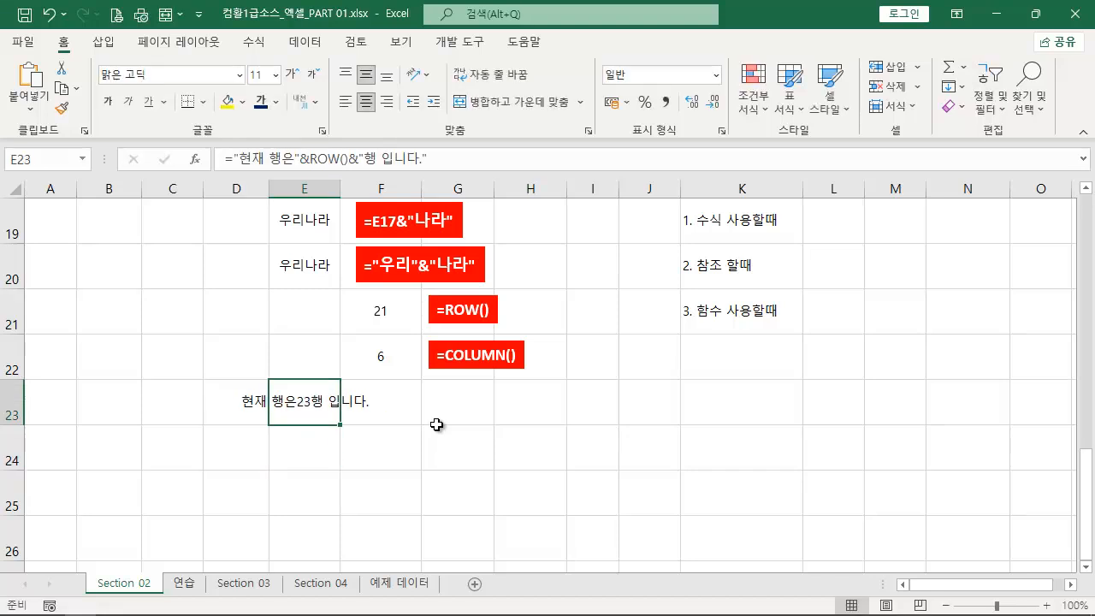
- Duplicate the =COLUMN() label beside E23's result and replace its text with E23's formula, ="현재 행은"&ROW()&"행 입니다."
key("ctrl+2")
left_click_drag(354, 433, 4, 382)
key("Escape")
left_click_drag(451, 159, 225, 159)
key("ctrl+c")
key("Escape")
left_click(475, 347)
left_click_drag(475, 340, 205, 389)
key("ctrl+v")
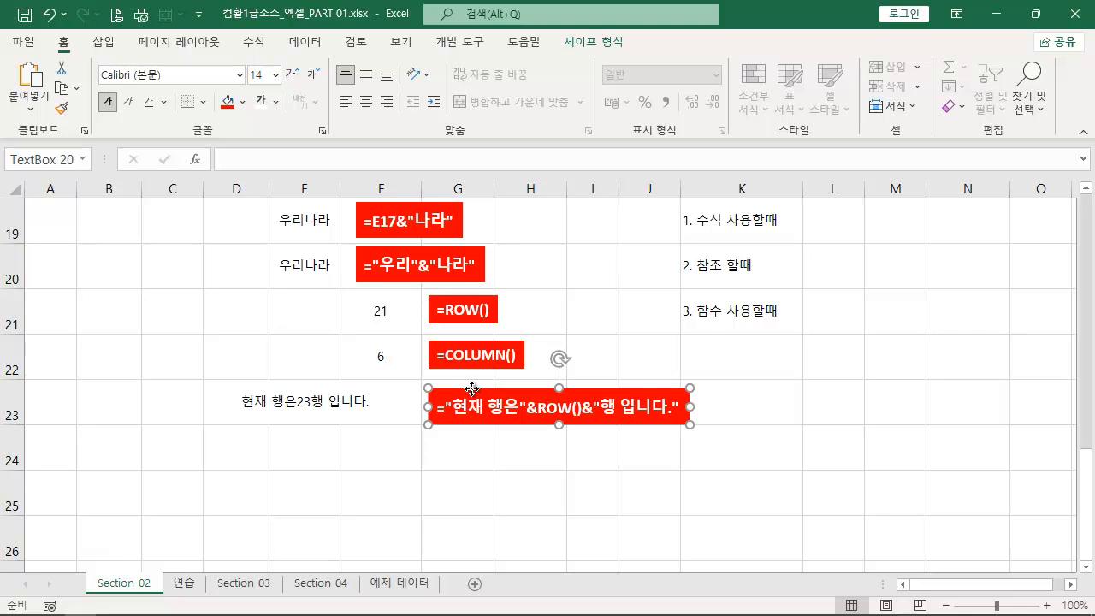
left_click_drag(472, 388, 473, 386)
- Enter the formula ="오늘 날짜는 "&TODAY()&"일 입니다." in cell E24
left_click(276, 442)
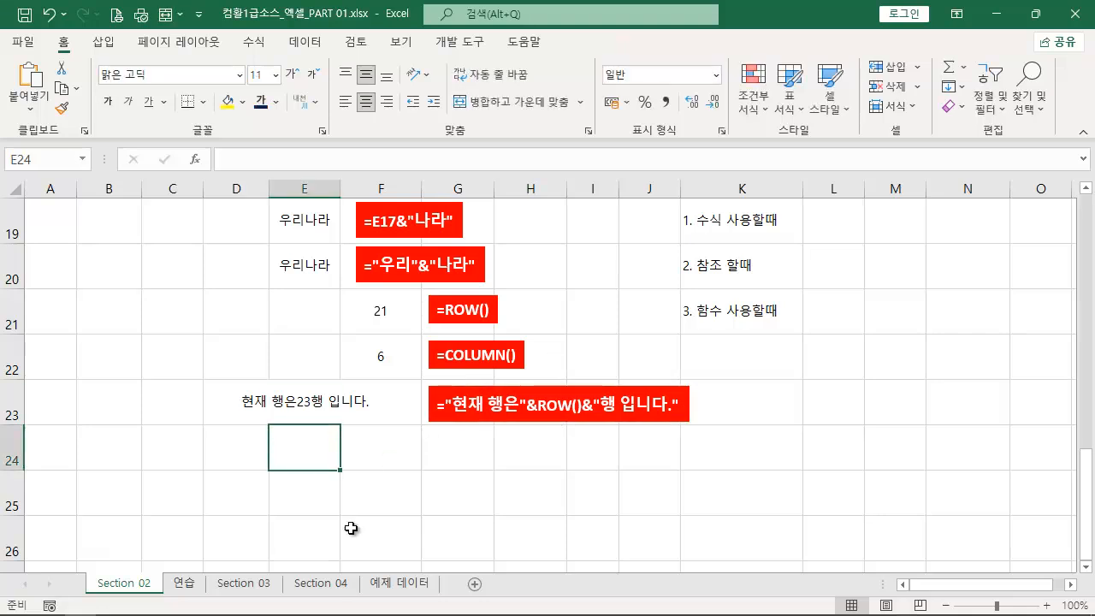
type("ㅇㅗㄴ")
key("BackSpace")
key("BackSpace")
key("BackSpace")
type("=\"ㅇㅗㄴㅡㄹ ㄴㅏㄹㅉㅏㄴㅡㄴ")
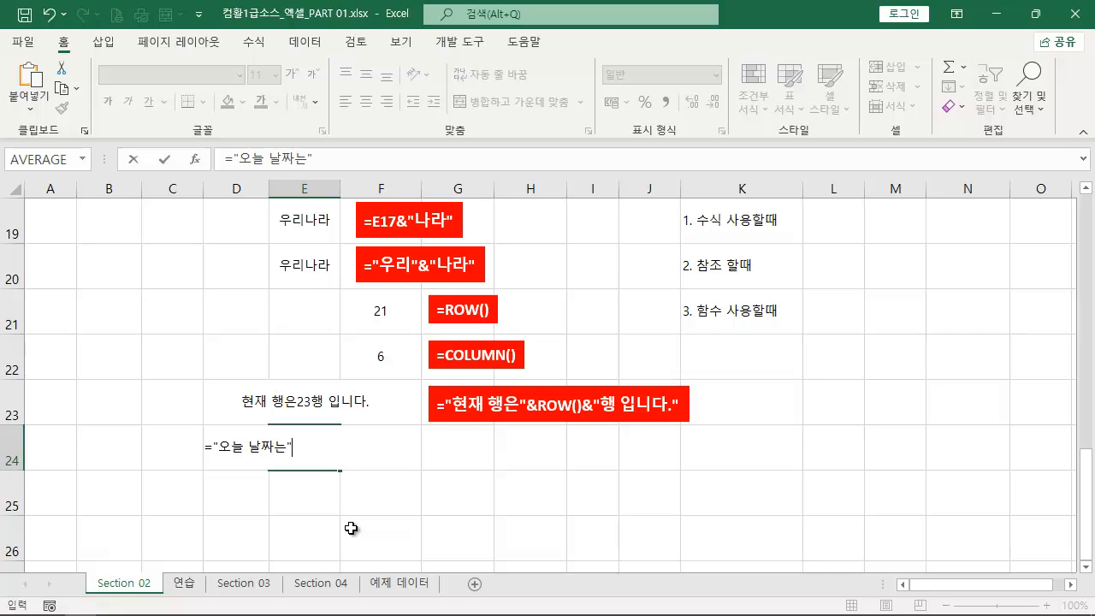
type("\"&to")
key("Tab")
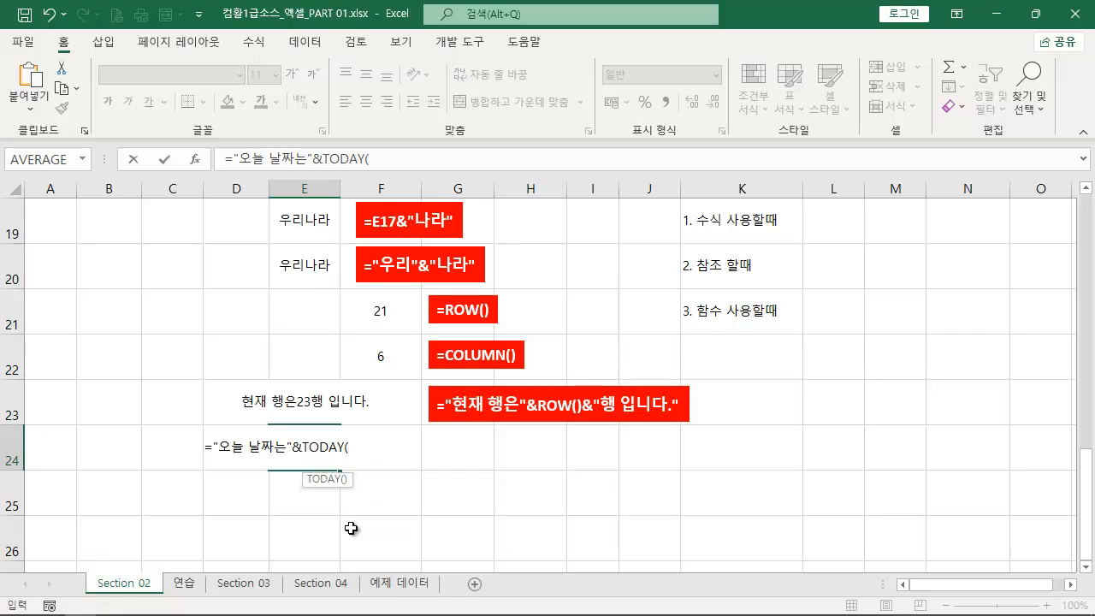
left_click(285, 450)
left_click(365, 448)
type(")&")
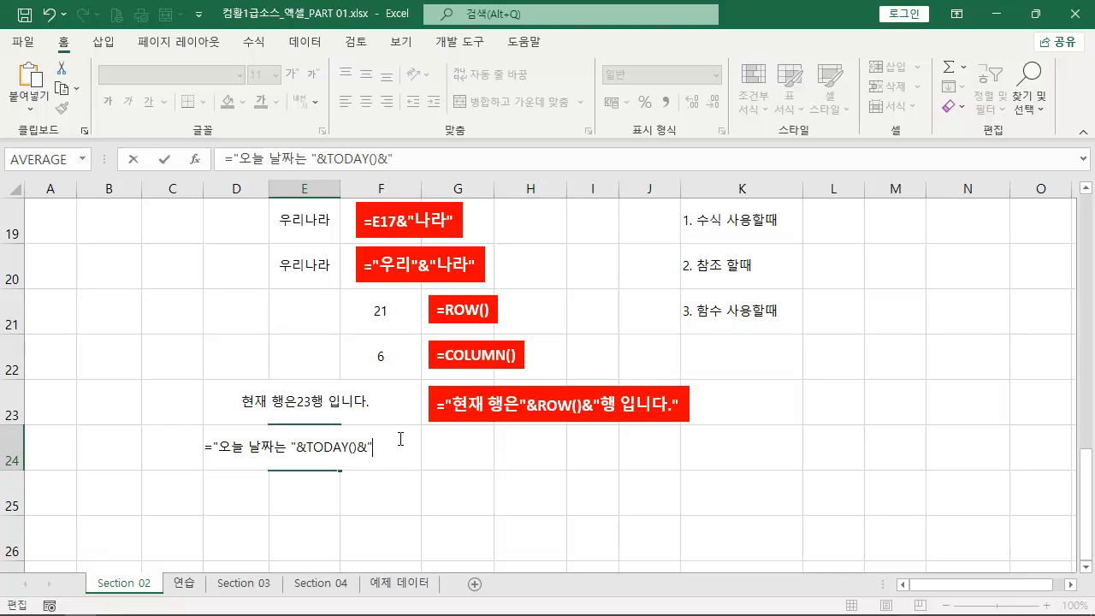
type("\"일 입니다.\"")
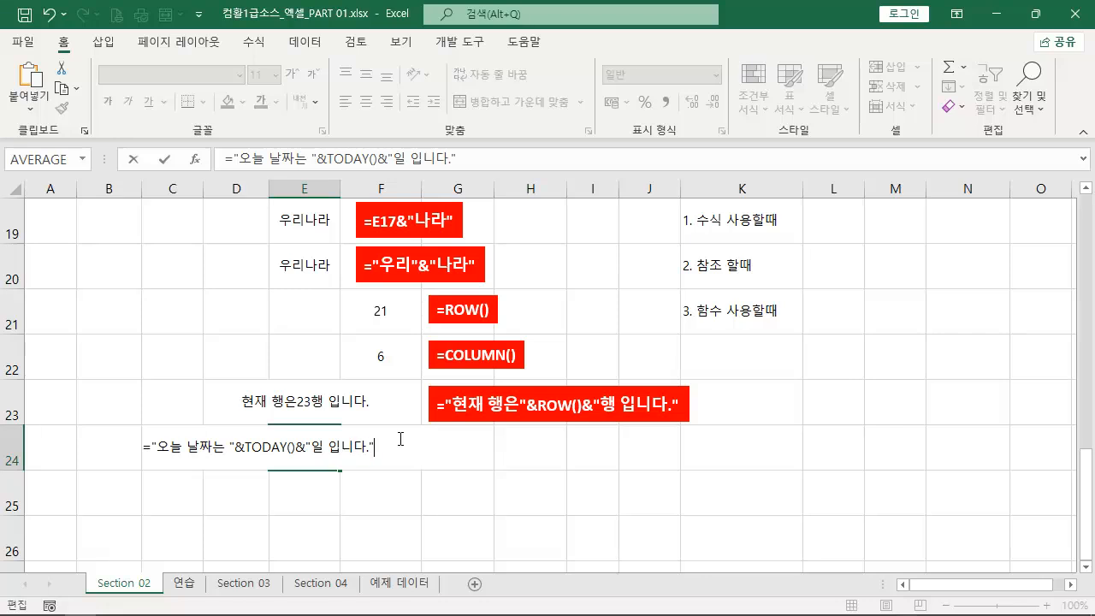
key("Return")
left_click(309, 453)
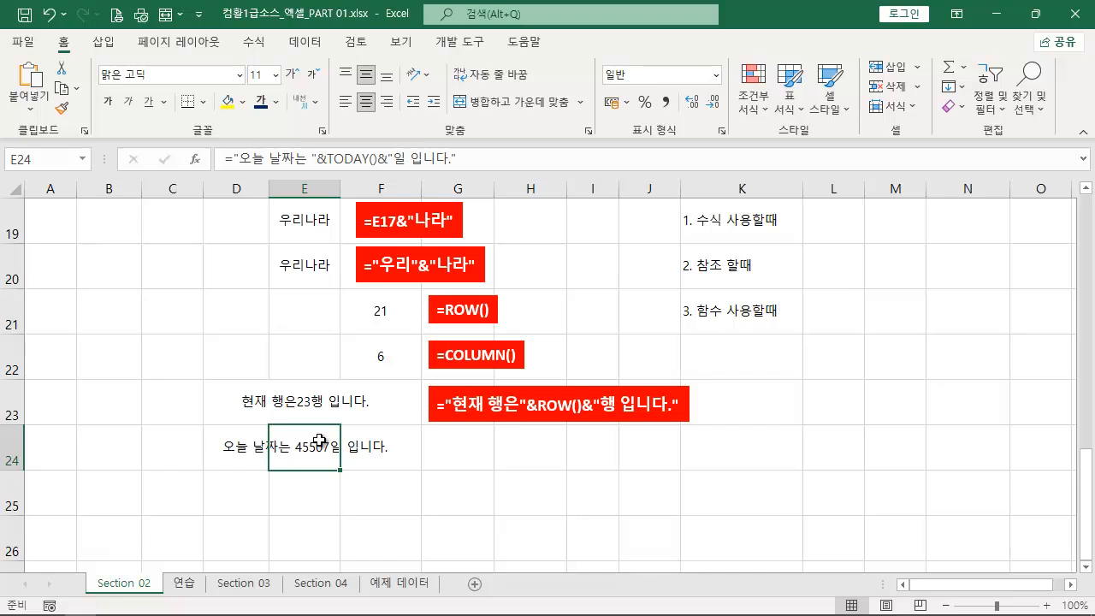
- Enter the current date, 2024-08-03, as a fixed value in cell H24 and set its format to 숫자 (Number)
left_click(519, 455)
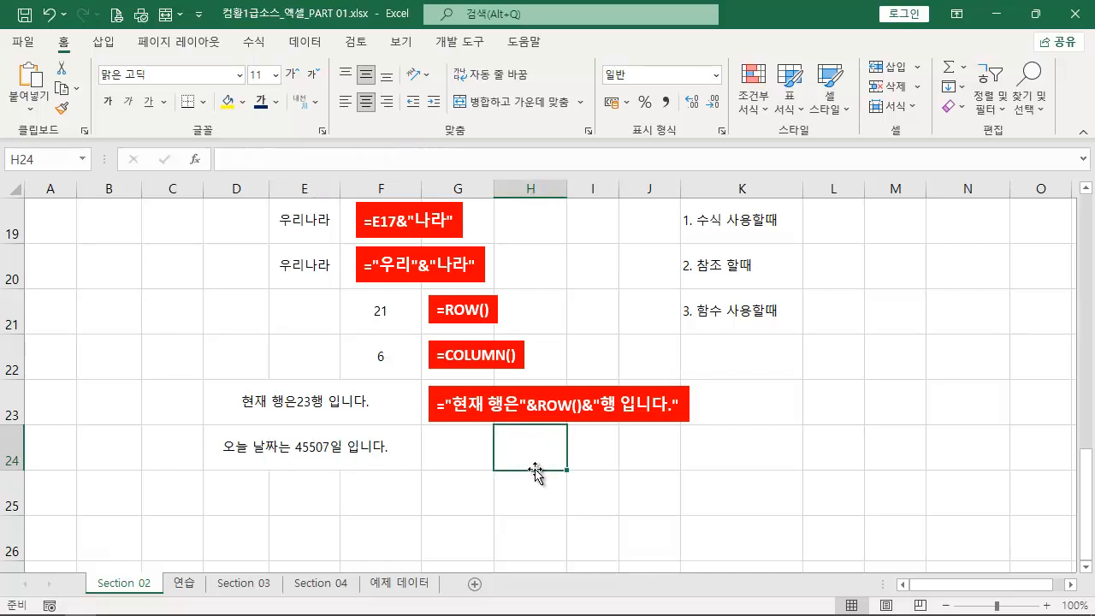
type("=")
key("BackSpace")
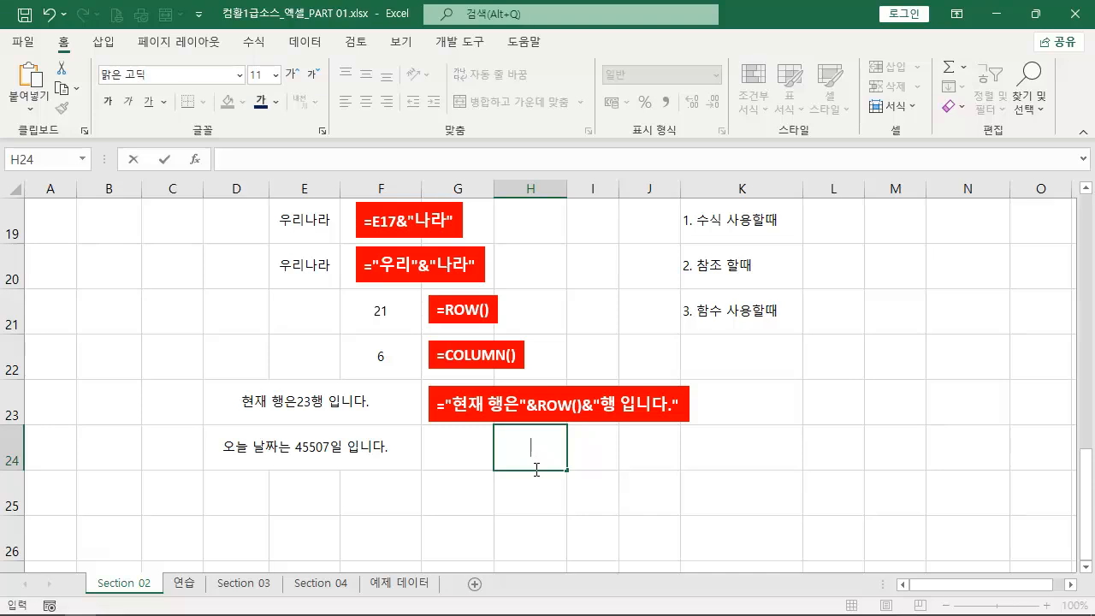
key("ctrl+semicolon")
key("ctrl+Return")
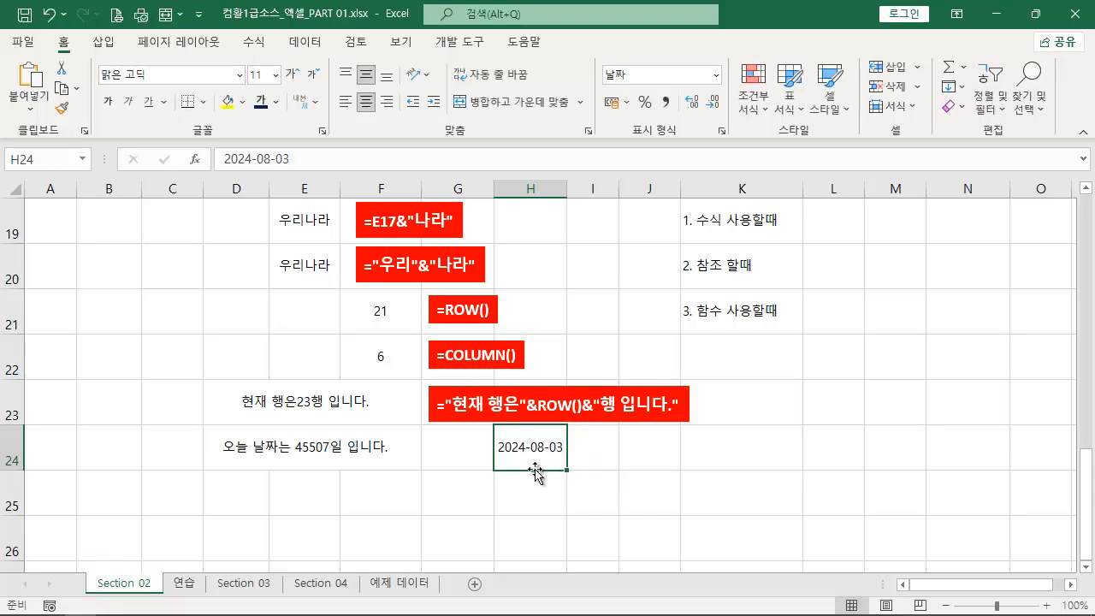
left_click_drag(619, 90, 536, 431)
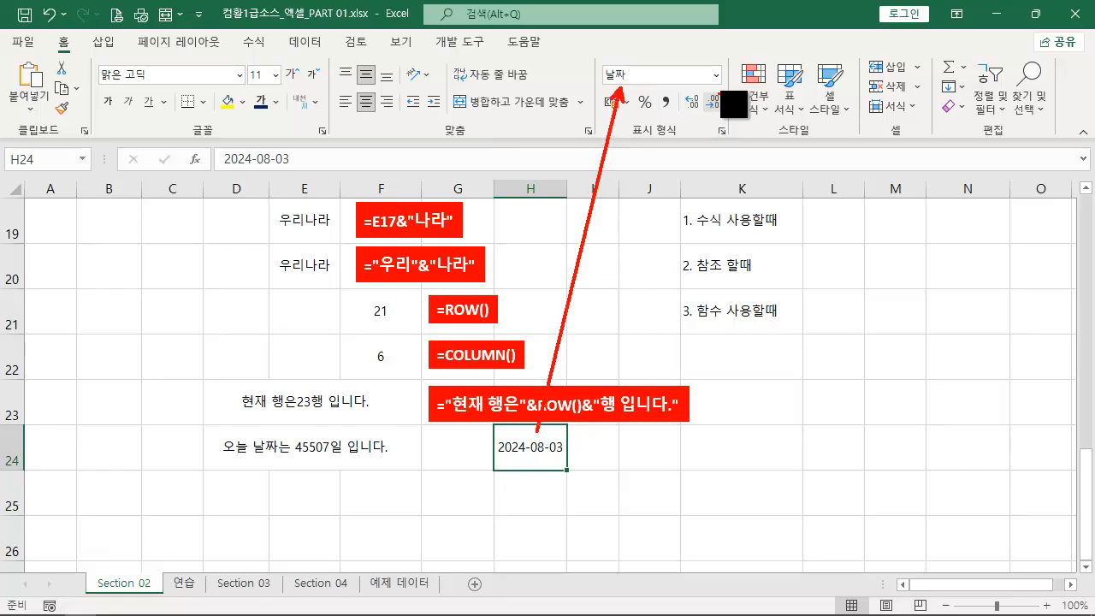
left_click(717, 74)
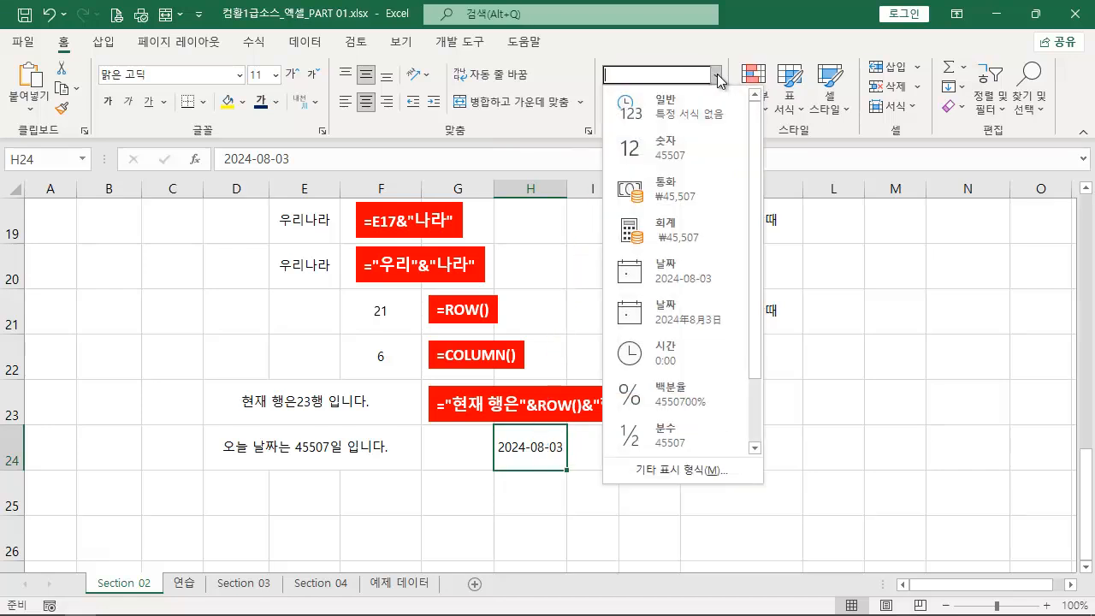
left_click(694, 157)
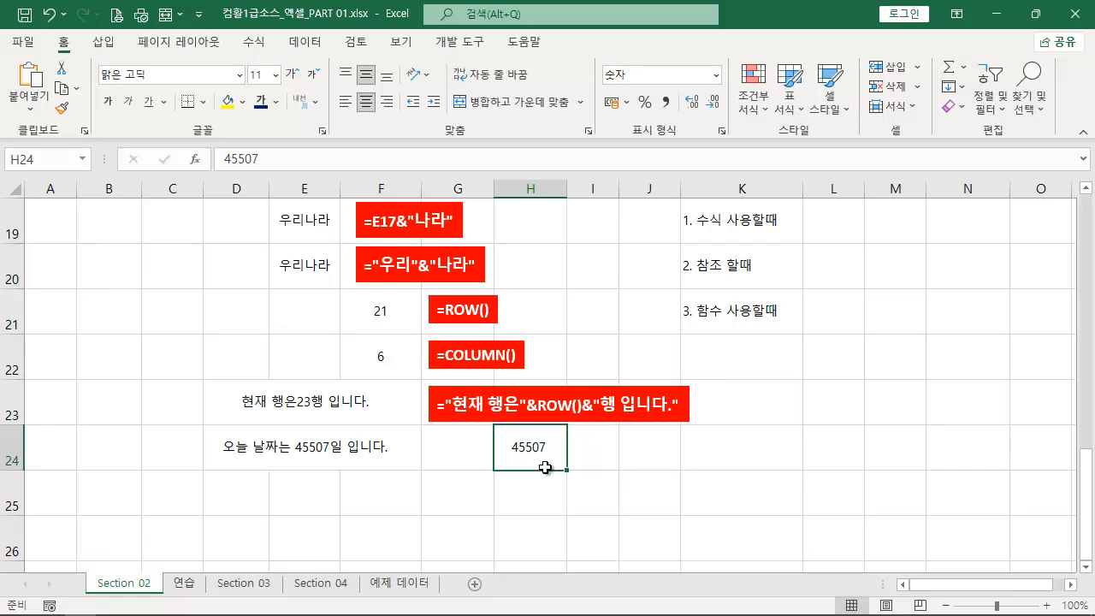
- Write the TEXT function syntax =TEXT(값,"형식") in cell K24
left_click(698, 454)
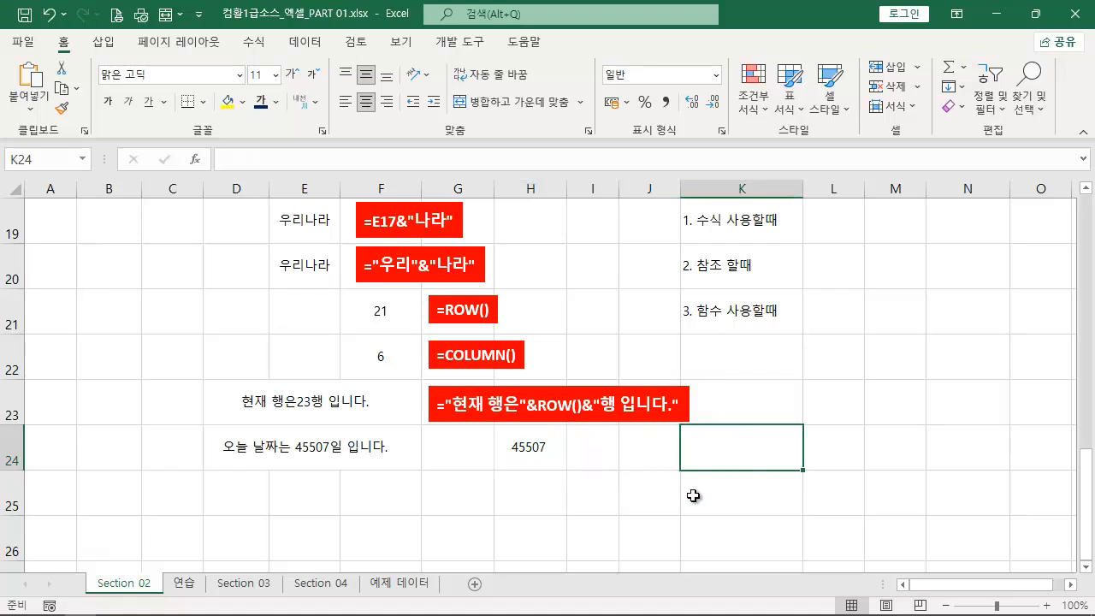
type("=")
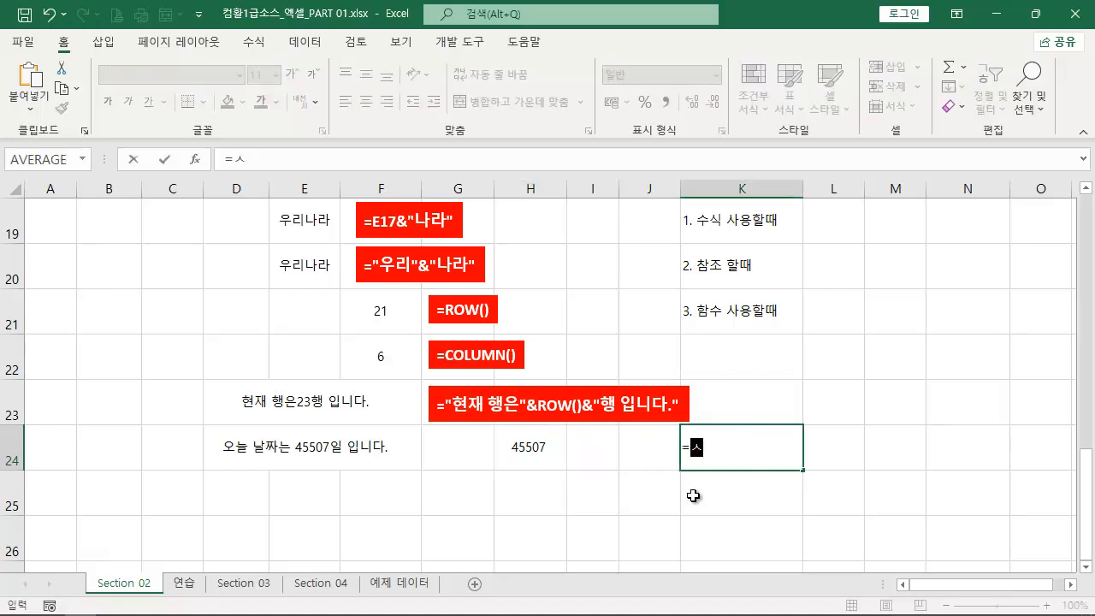
type("text(")
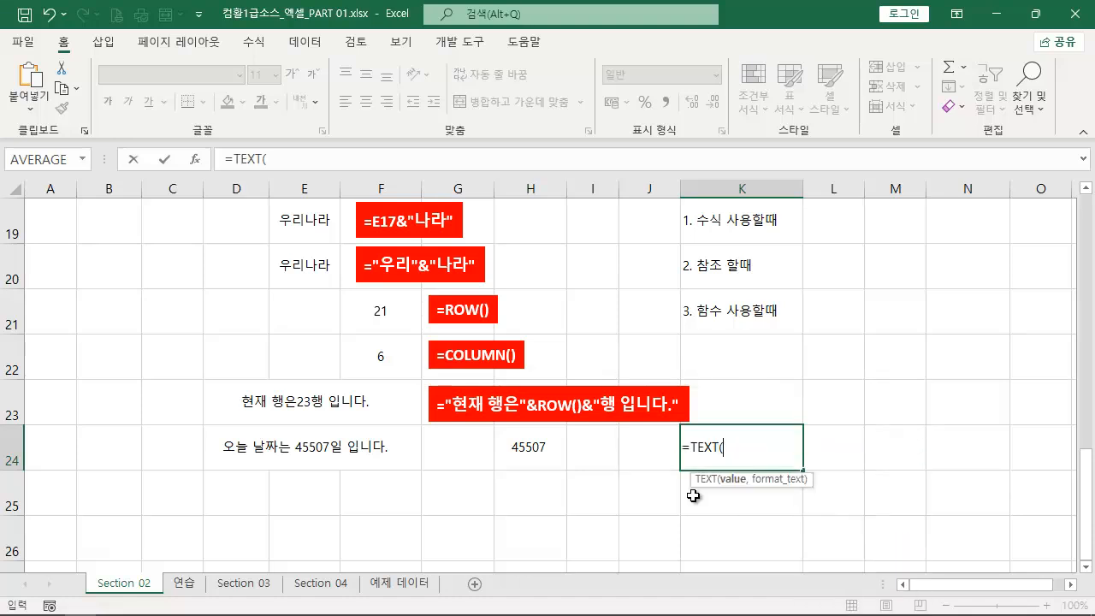
key("ctrl+2")
left_click_drag(819, 492, 680, 464)
left_click_drag(731, 497, 716, 588)
key("Escape")
type("갑")
type(",")
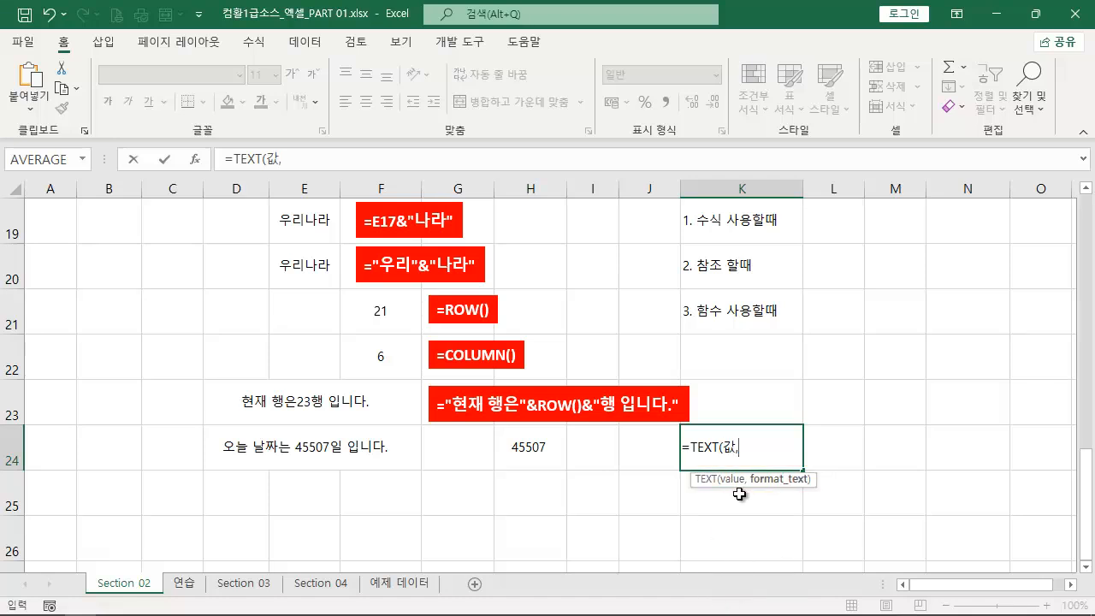
key("ctrl+2")
left_click_drag(823, 495, 738, 470)
key("Escape")
type("\"gud")
key("BackSpace")
key("BackSpace")
key("BackSpace")
type("형식\")")
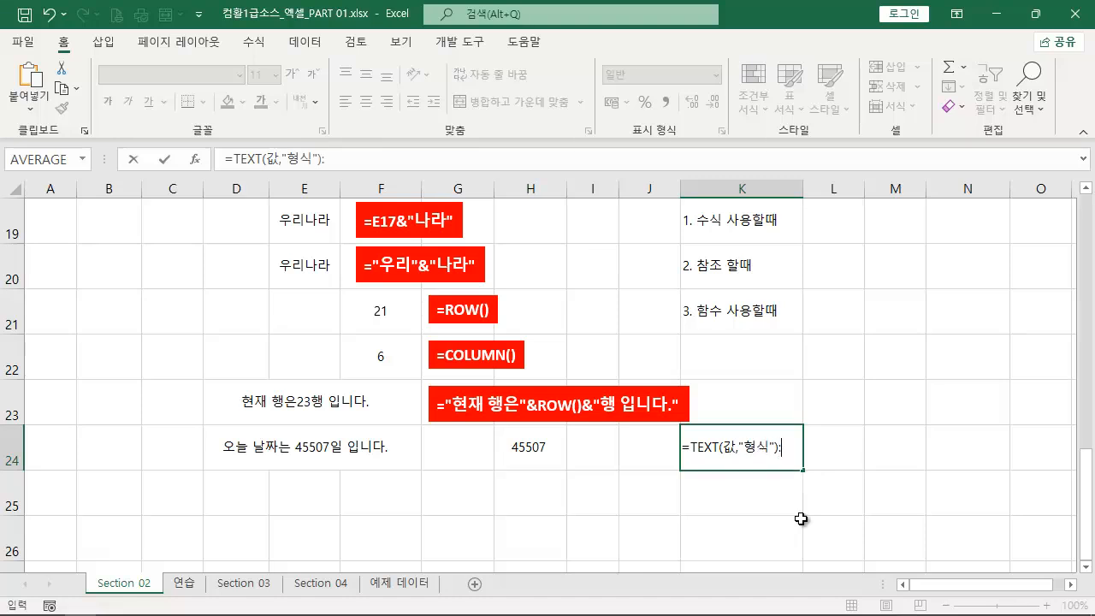
type(": 셀서식에")
type(" 대한 ")
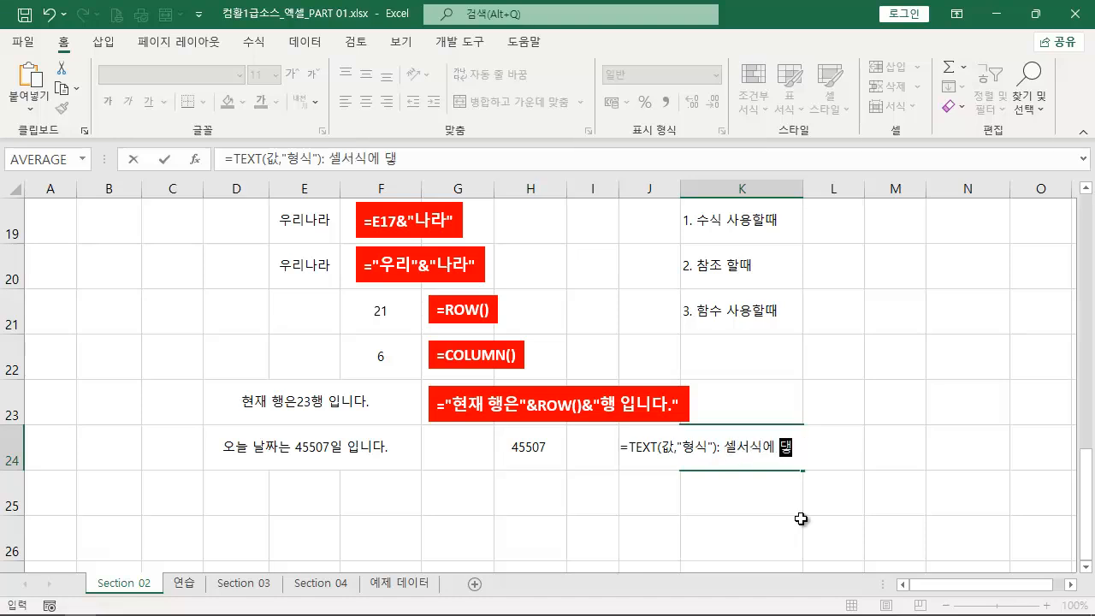
type("함ㅅ")
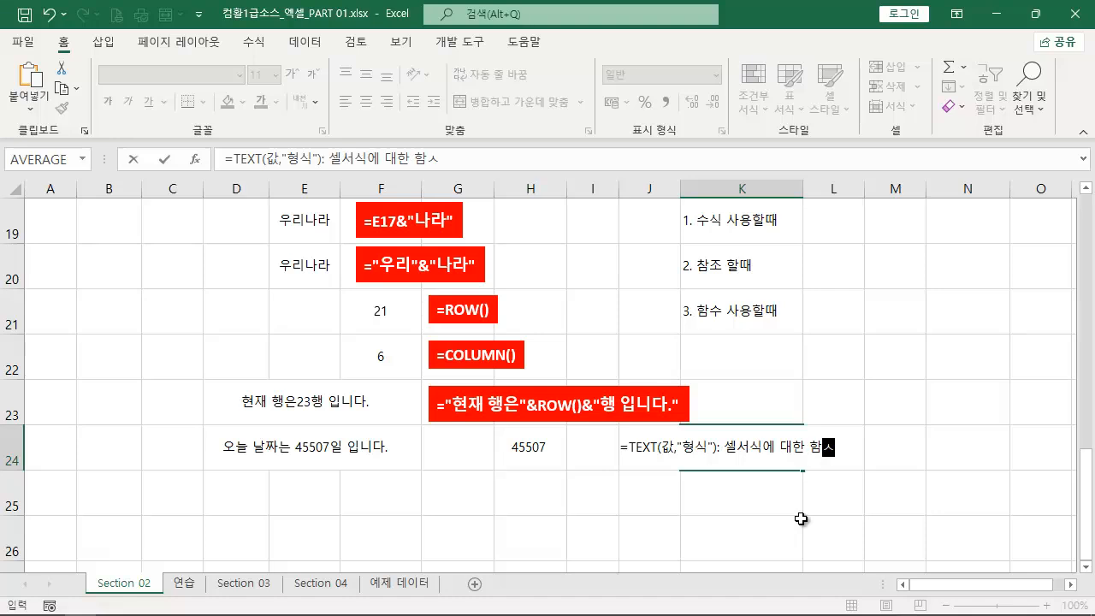
- Append the explanation ": 셀서식-표시형식에 대한 함수" to the TEXT syntax in K24
left_click(762, 446)
type("-")
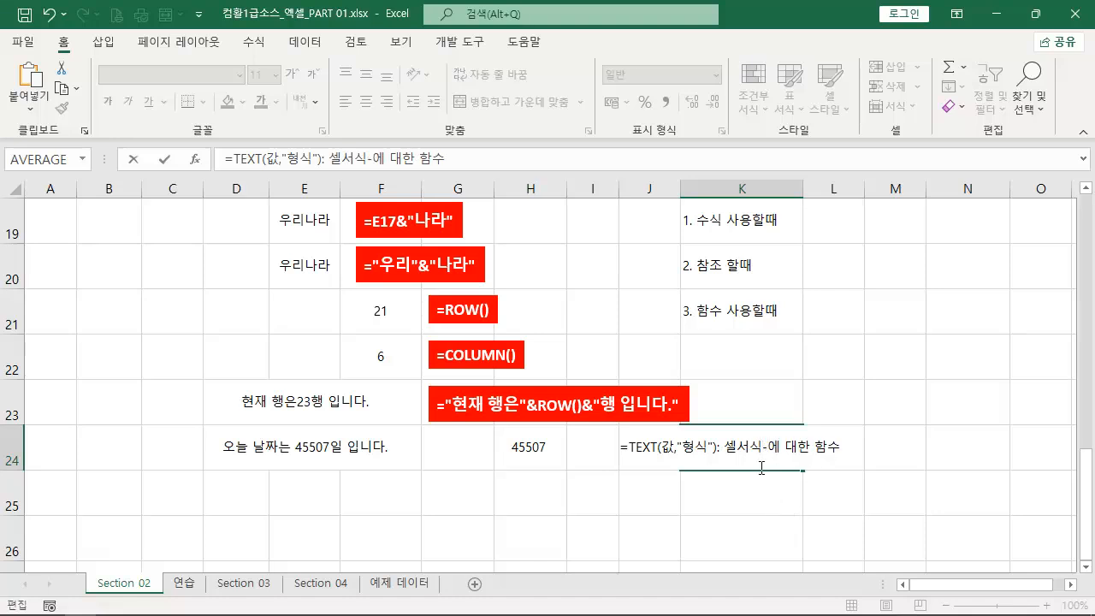
type("표시형식")
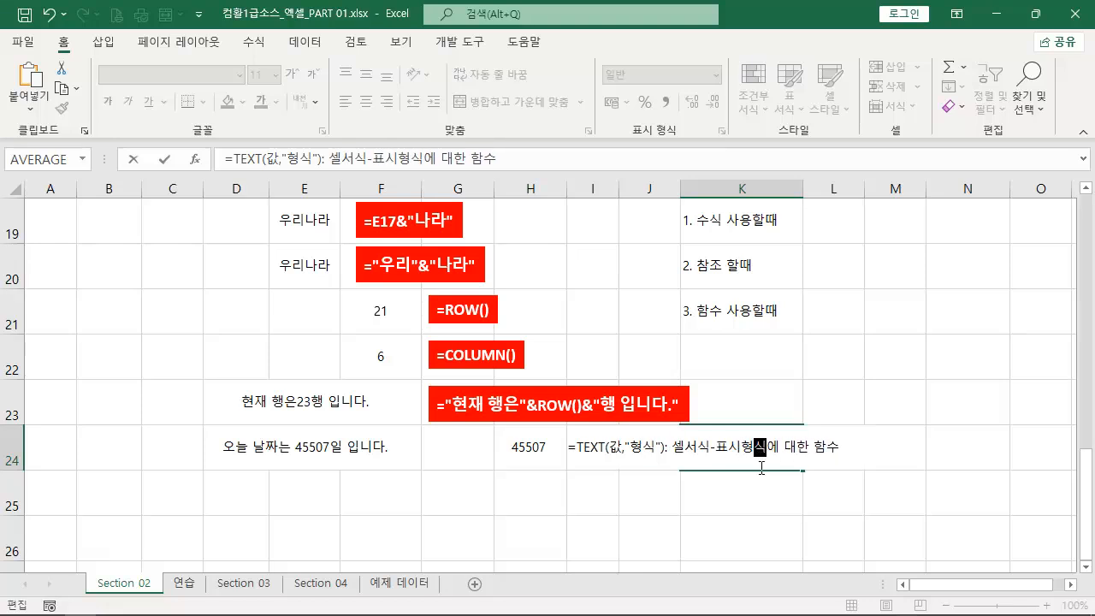
- Store the K24 note as plain text with a leading apostrophe and left-align cells K24:L25
key("Return")
left_click(507, 416)
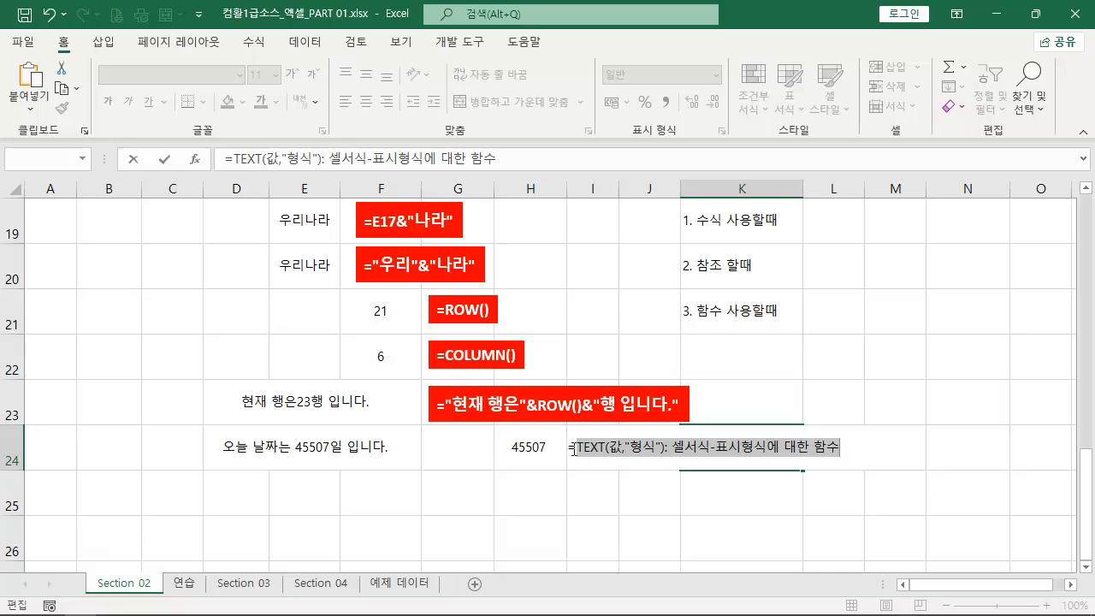
key("Home")
type("'")
key("Return")
left_click_drag(723, 454, 822, 492)
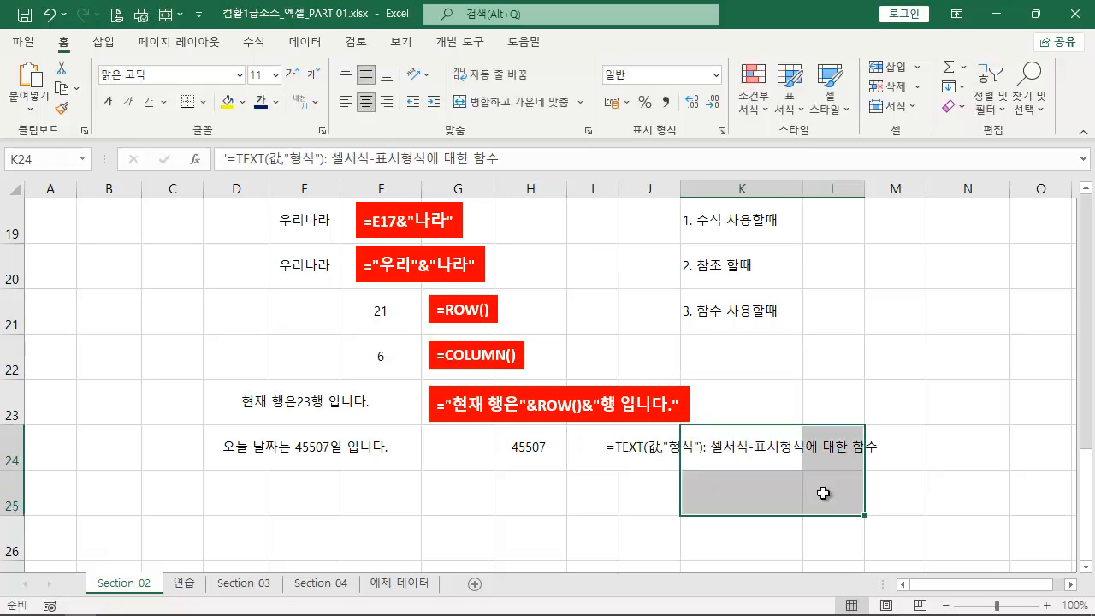
left_click(345, 101)
left_click(804, 368)
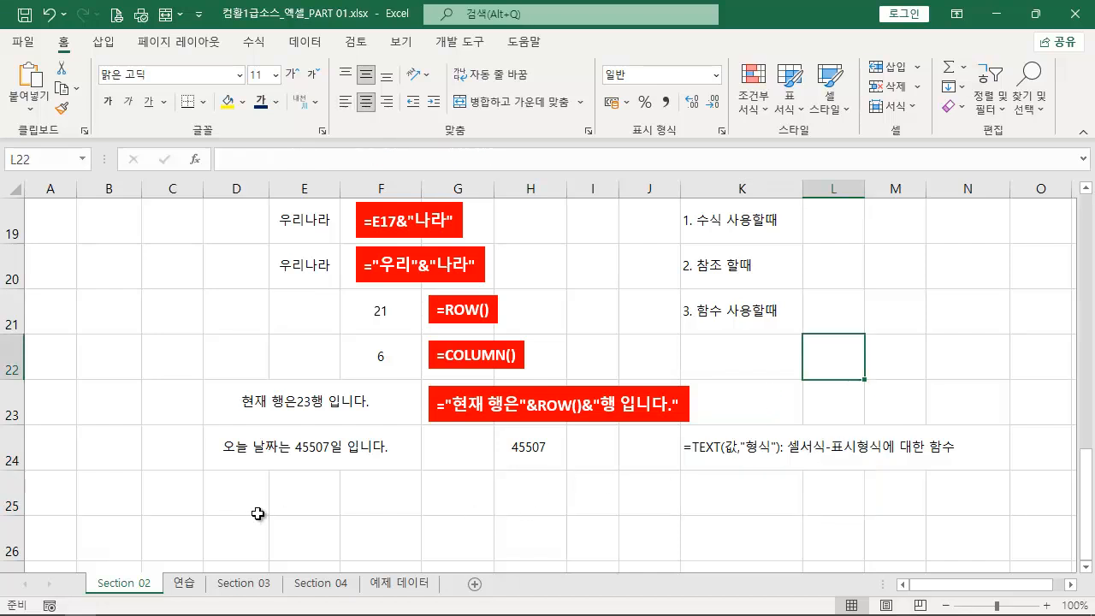
- Insert the opening of a TEXT function, TEXT(, directly before TODAY() in the formula of cell E24
left_click(228, 453)
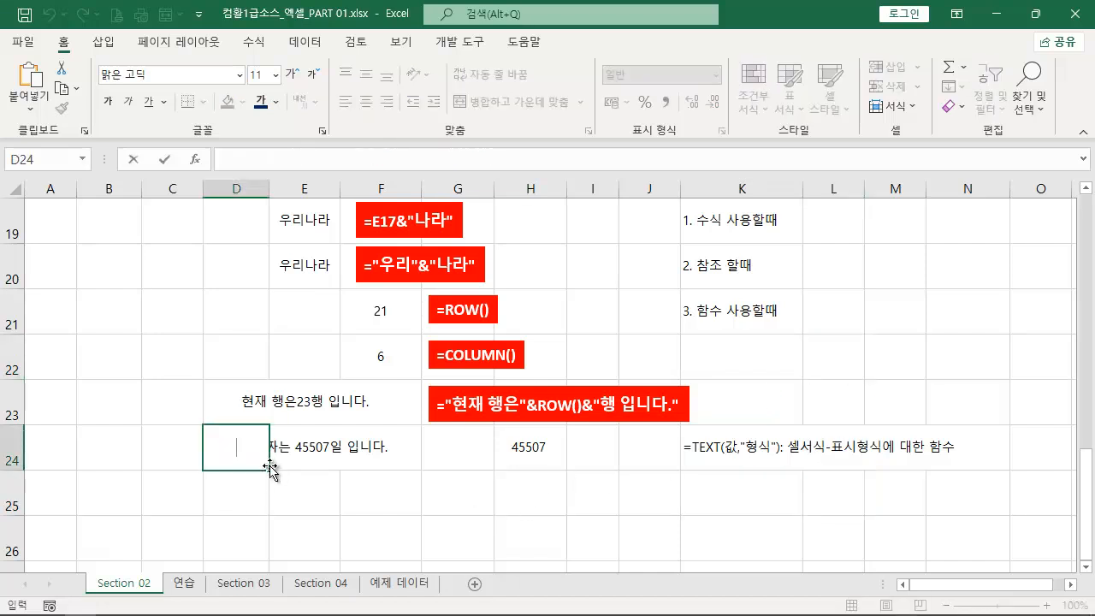
left_click(338, 461)
double_click(308, 454)
left_click_drag(290, 449, 335, 453)
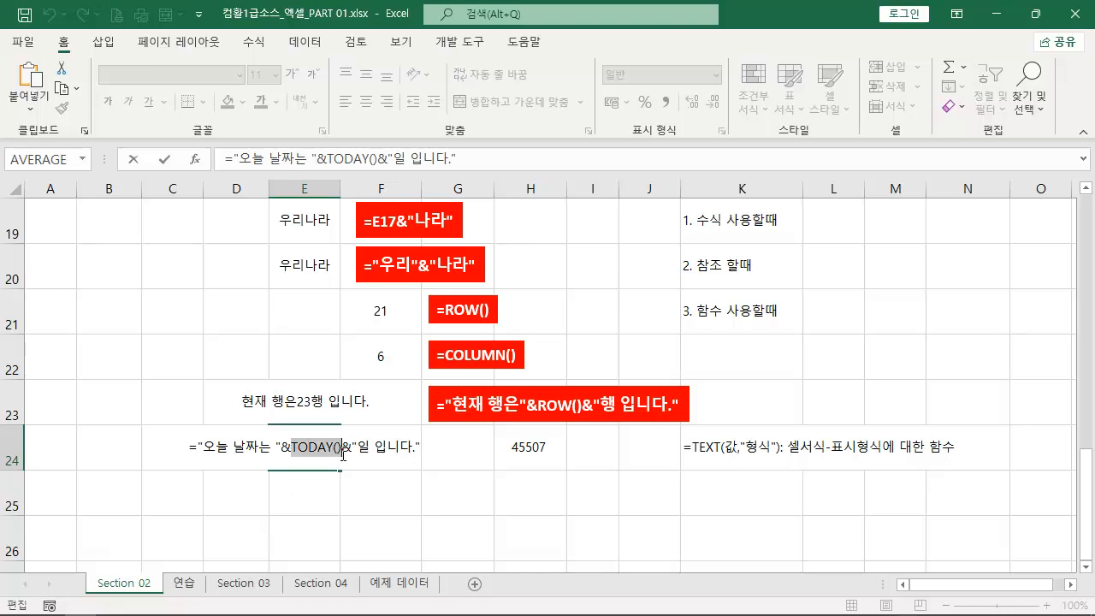
left_click(290, 443)
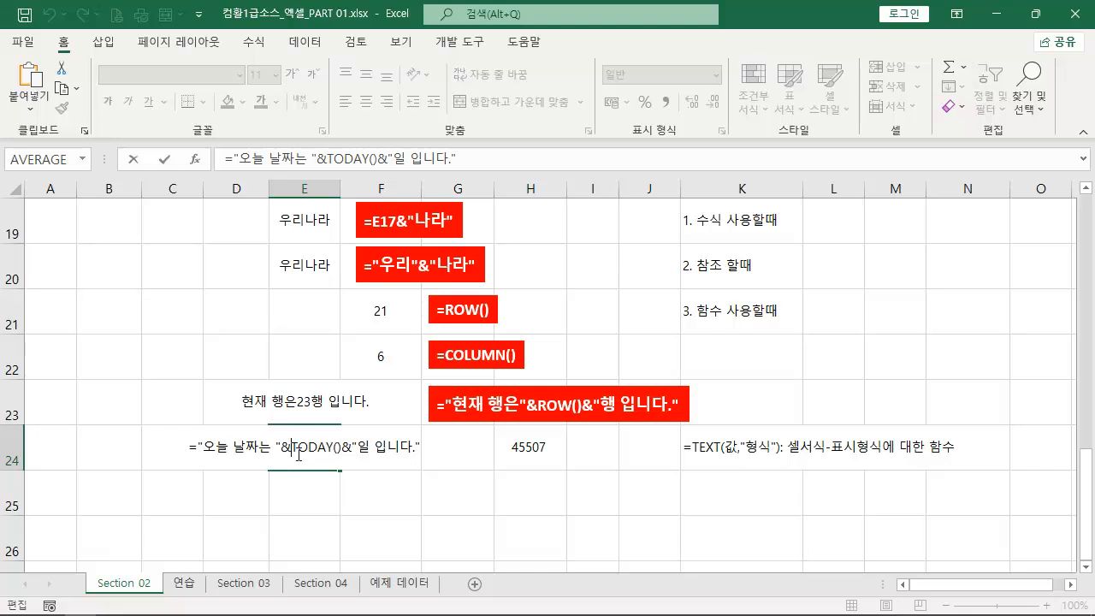
type("TEXT(")
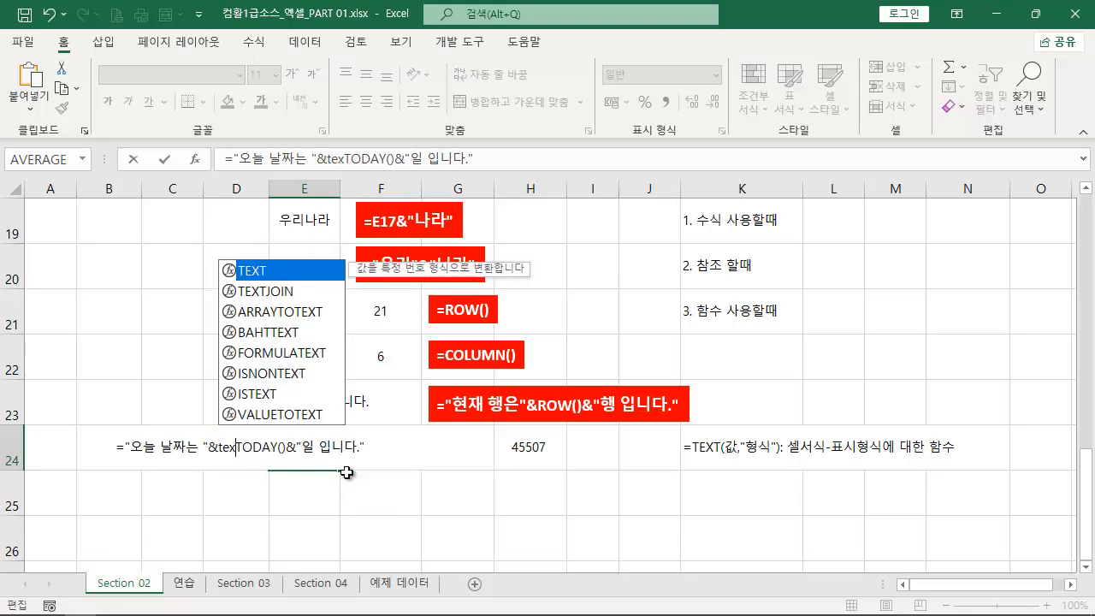
- Complete the TEXT function in E24 by adding the format argument "yyyy-mm-dd" and a closing parenthesis after TODAY()
left_click(304, 448)
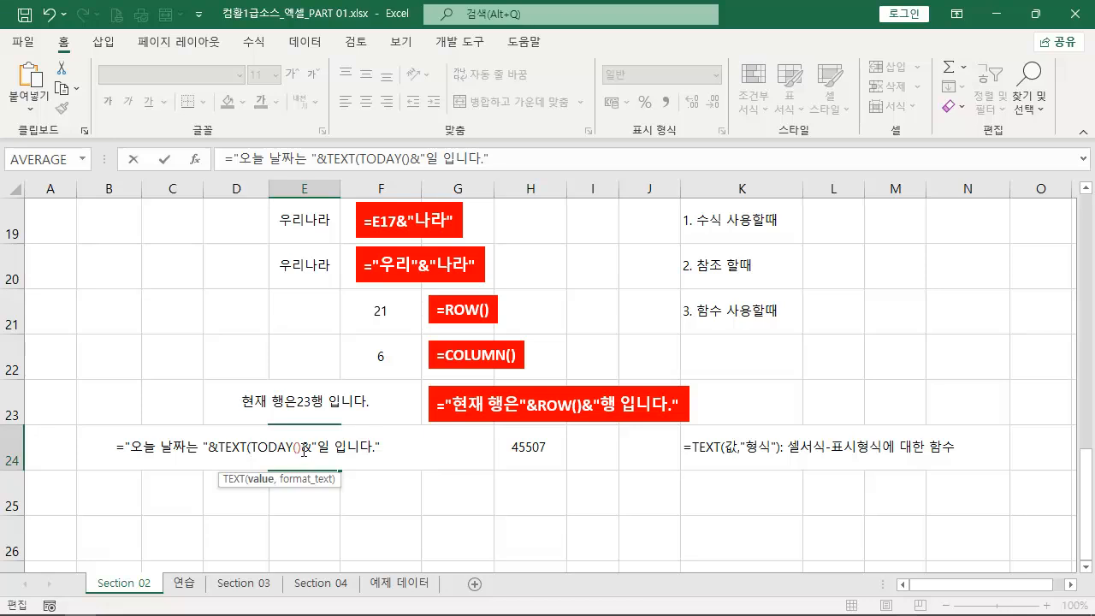
type(",\"")
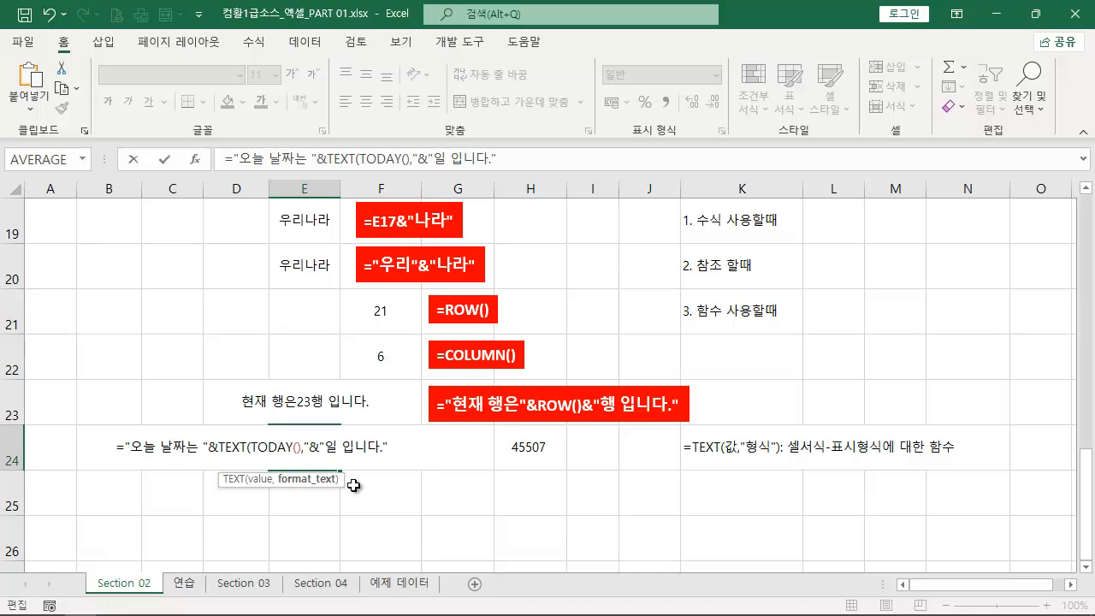
type("yyyy-mm-")
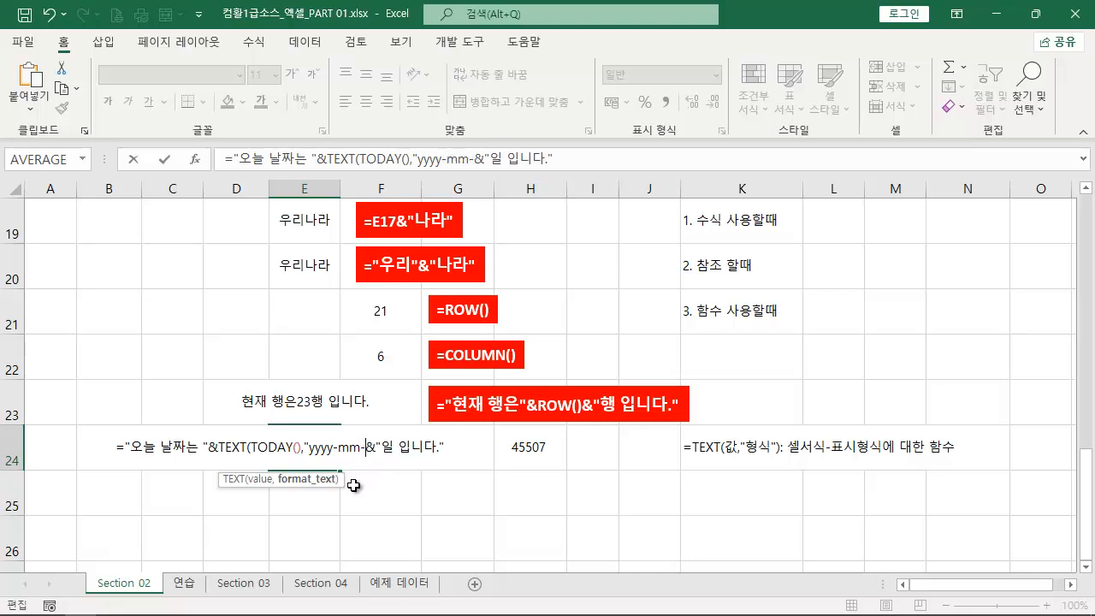
type("dd")
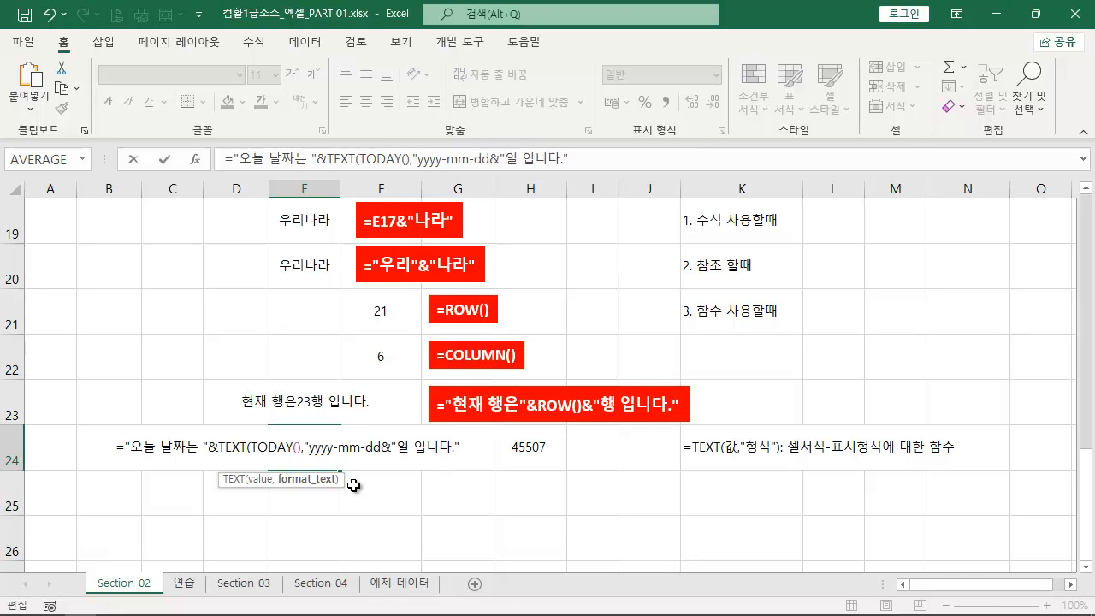
type("\"")
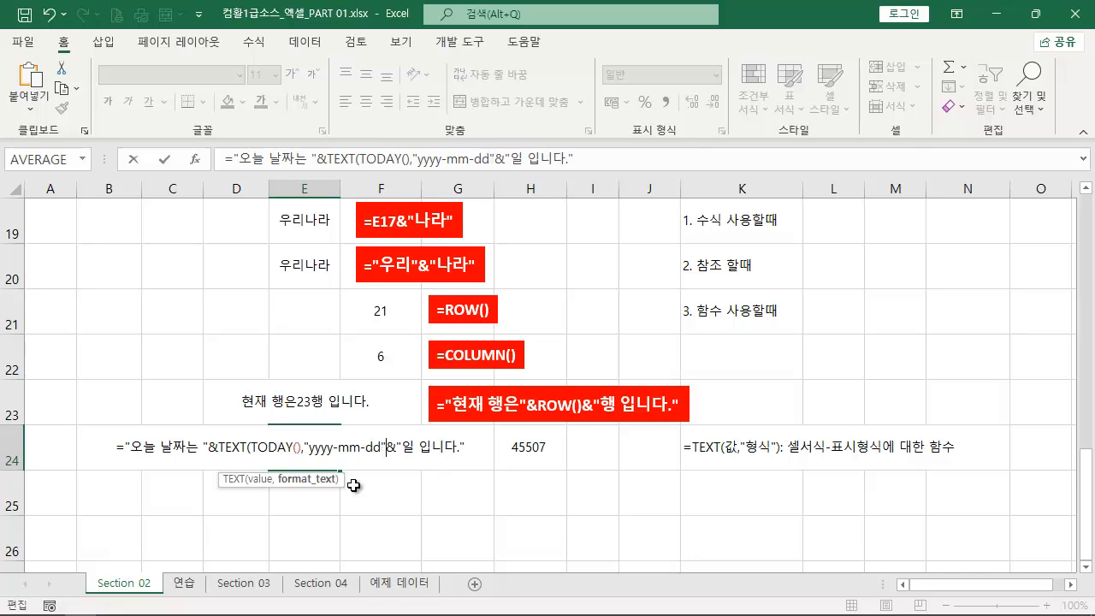
type(")")
key("Return")
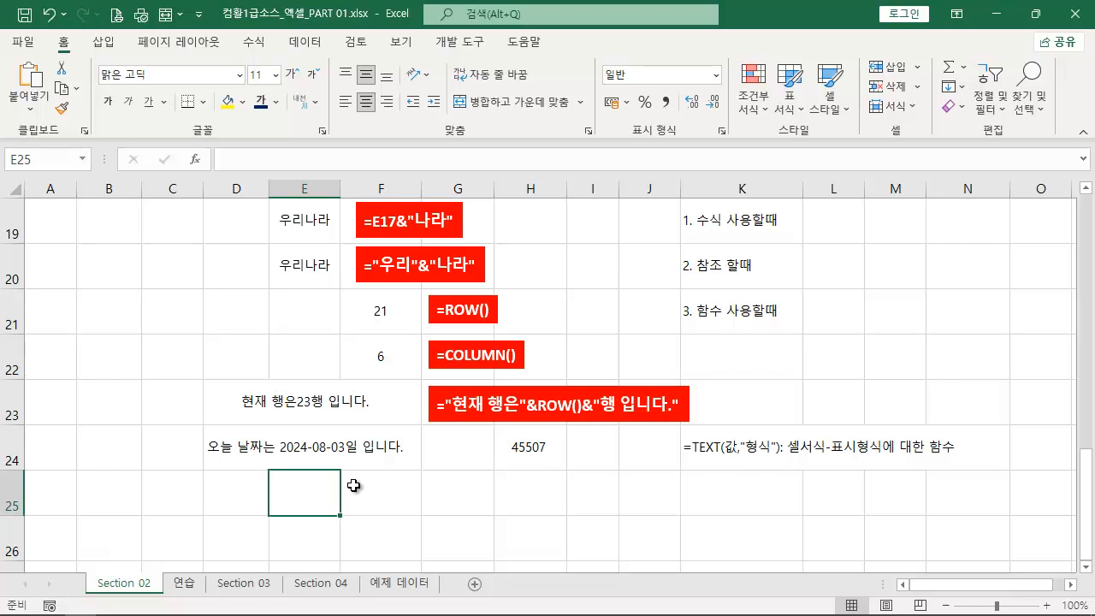
- Duplicate the red label of row 23 into row 25 and replace its text with E24's formula, ="오늘 날짜는 "&TEXT(TODAY(),"yyyy-mm-dd")&"일 입니다."
left_click(325, 456)
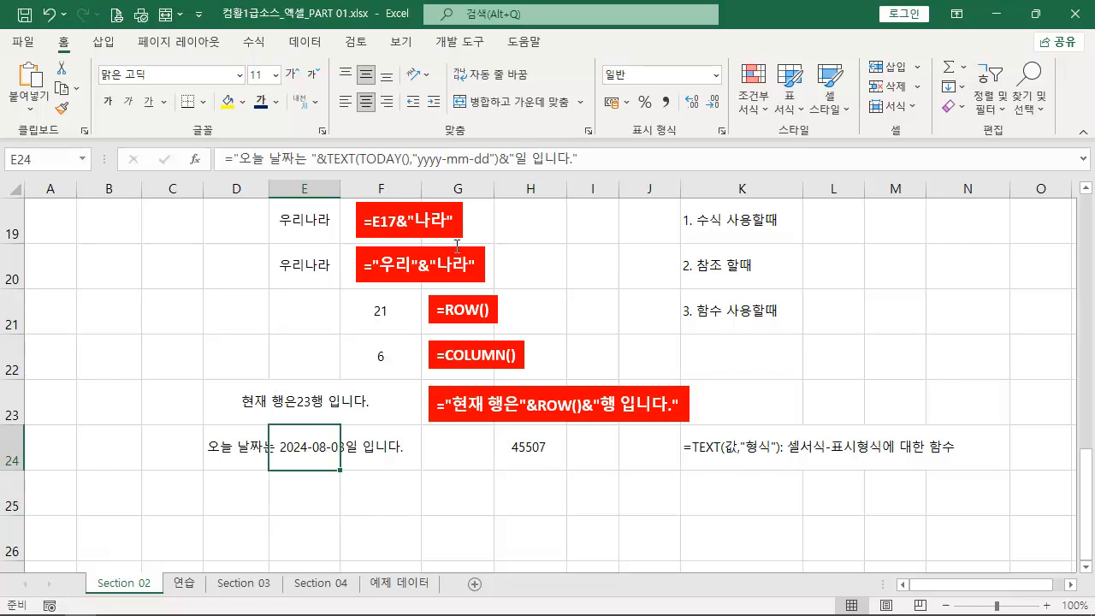
left_click(620, 151)
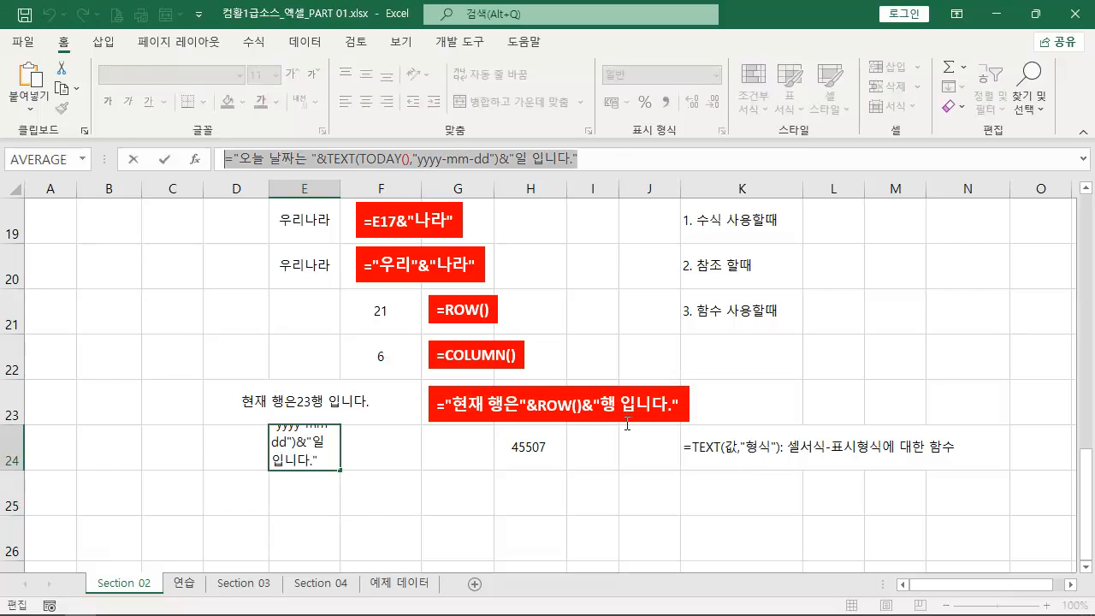
key("Escape")
left_click(561, 395)
left_click_drag(547, 391, 516, 481)
key("F2")
key("ctrl+a")
type("=\"오늘 날짜는 \"&TEXT(TODAY(),\"yyyy-mm-dd\")&\"일 입니다.\"")
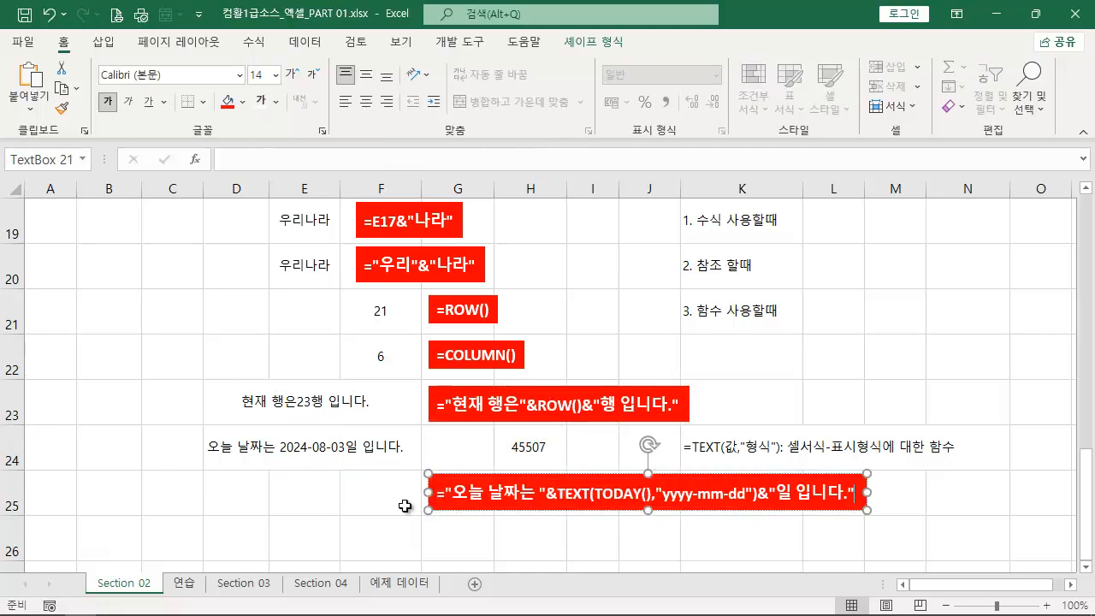
left_click(709, 349)
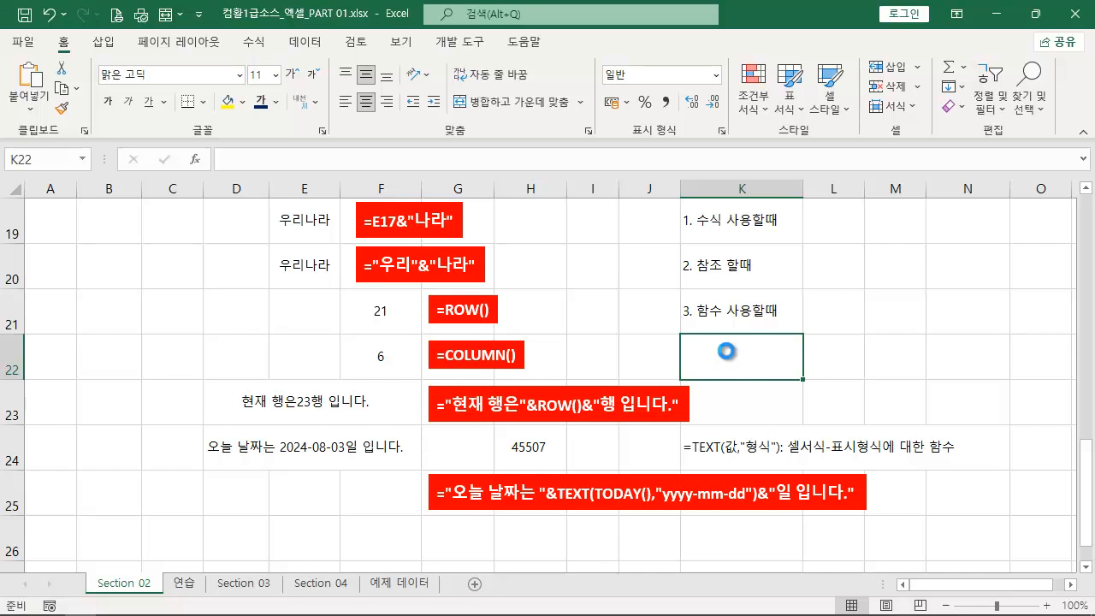